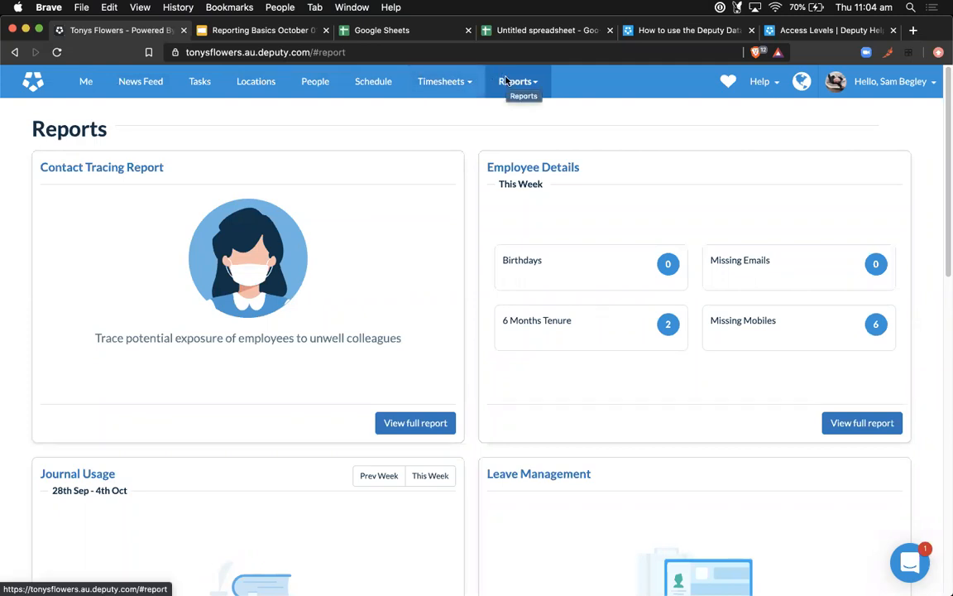
# Step: Open the full Contact Tracing Report from the reports dashboard
pyautogui.click(506, 80)
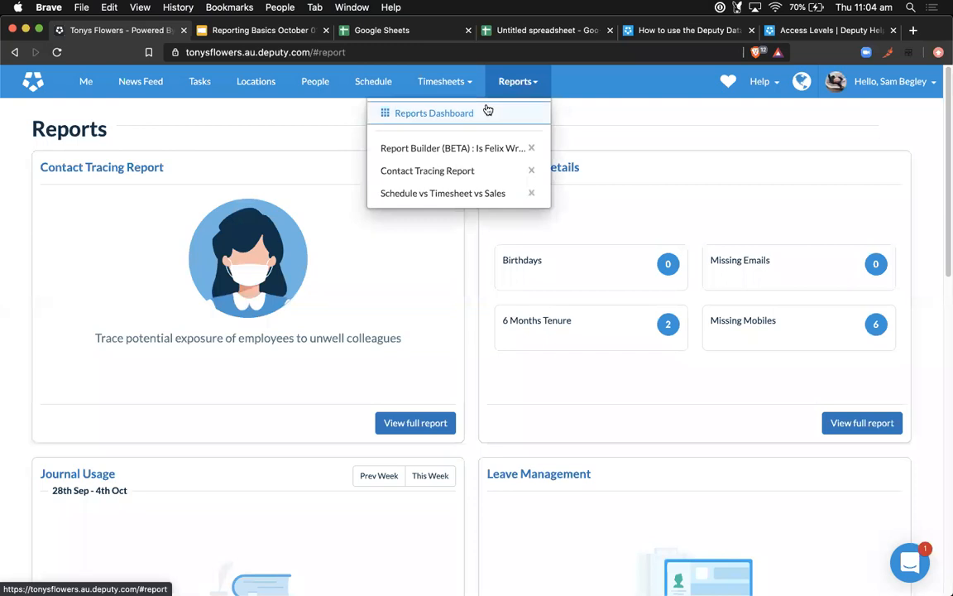
pyautogui.click(487, 108)
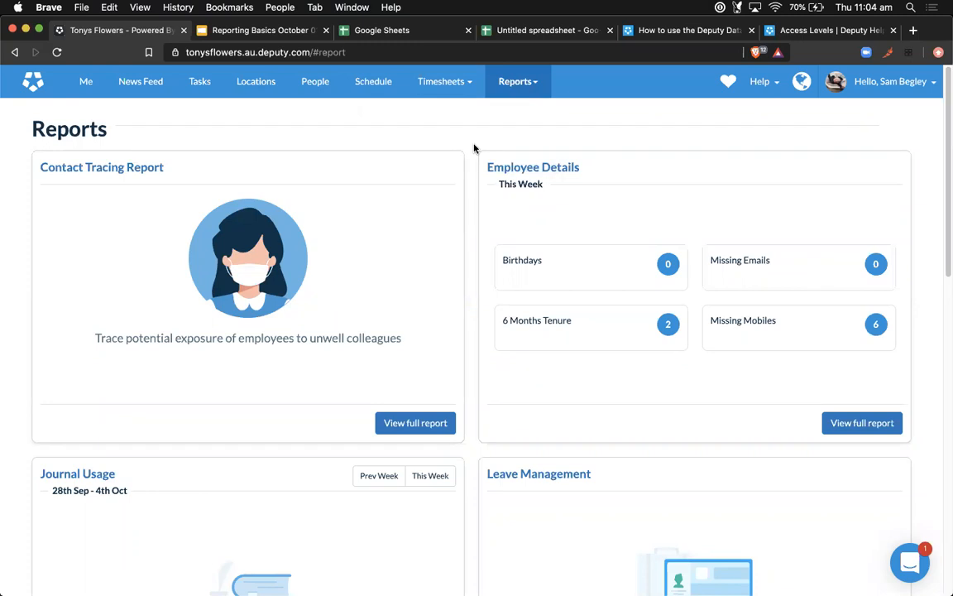
pyautogui.scroll(-1, 471, 148)
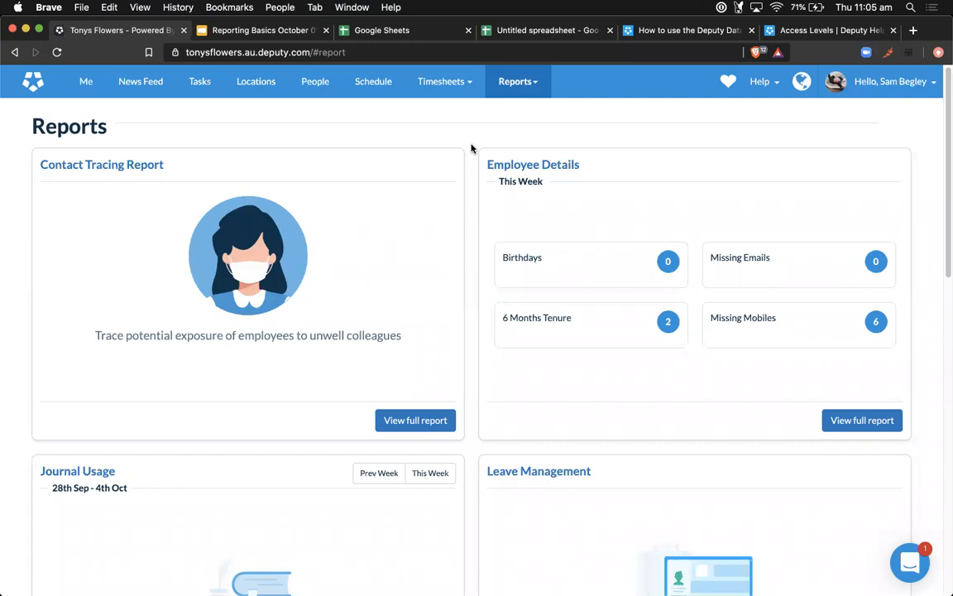
pyautogui.click(411, 420)
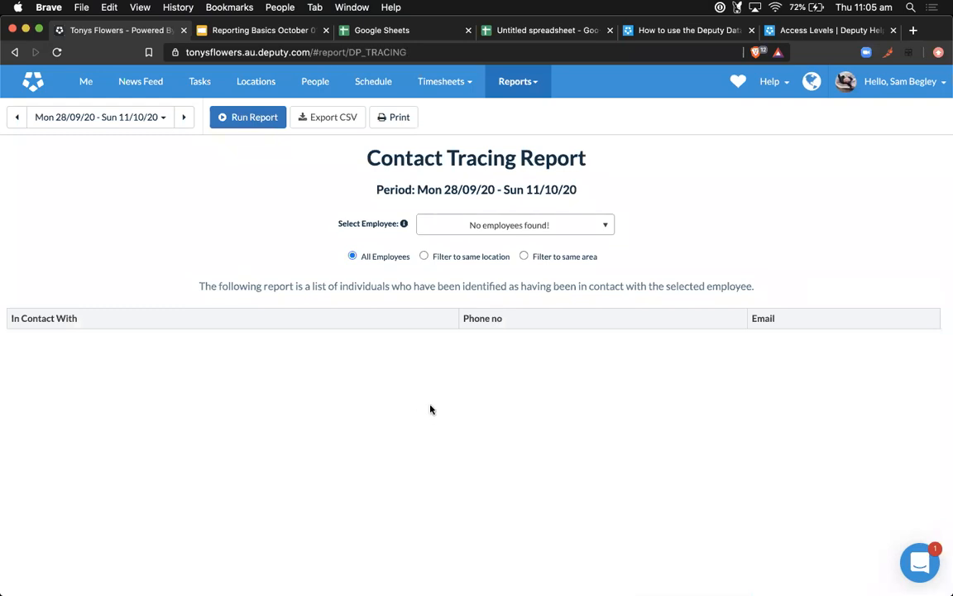
# Step: Examine the custom, last and current date range options for the Contact Tracing Report
pyautogui.click(116, 119)
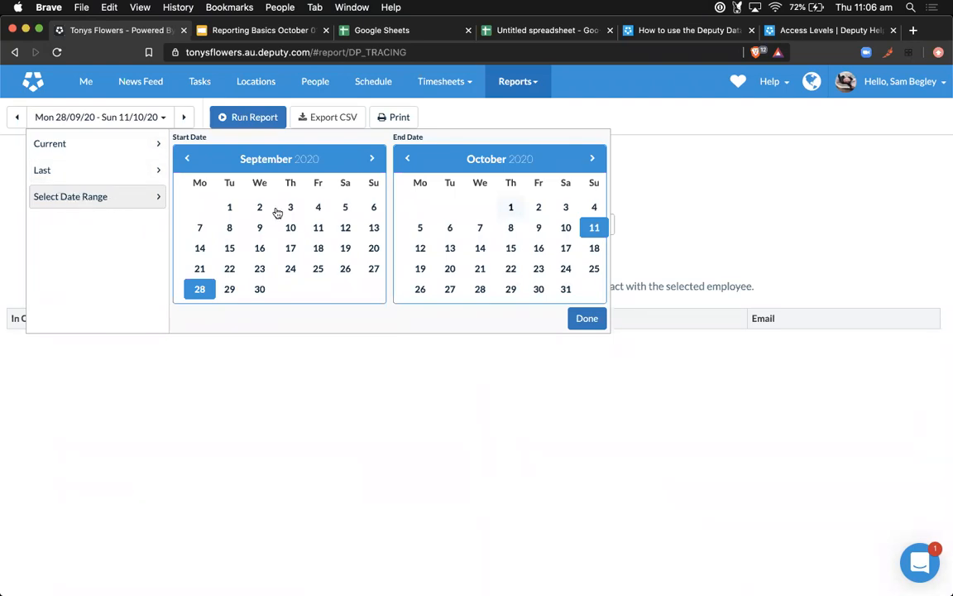
pyautogui.moveTo(107, 174)
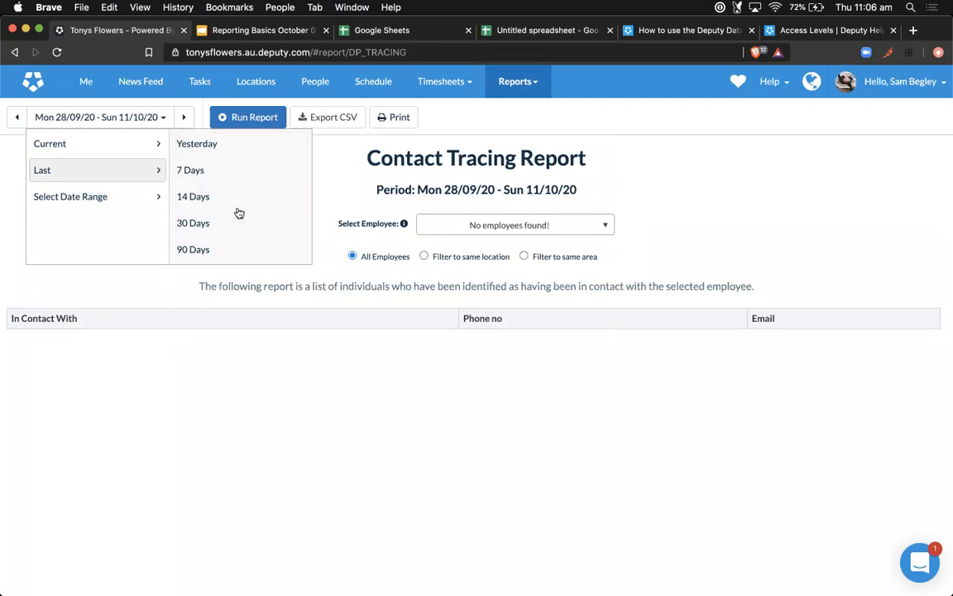
pyautogui.moveTo(153, 143)
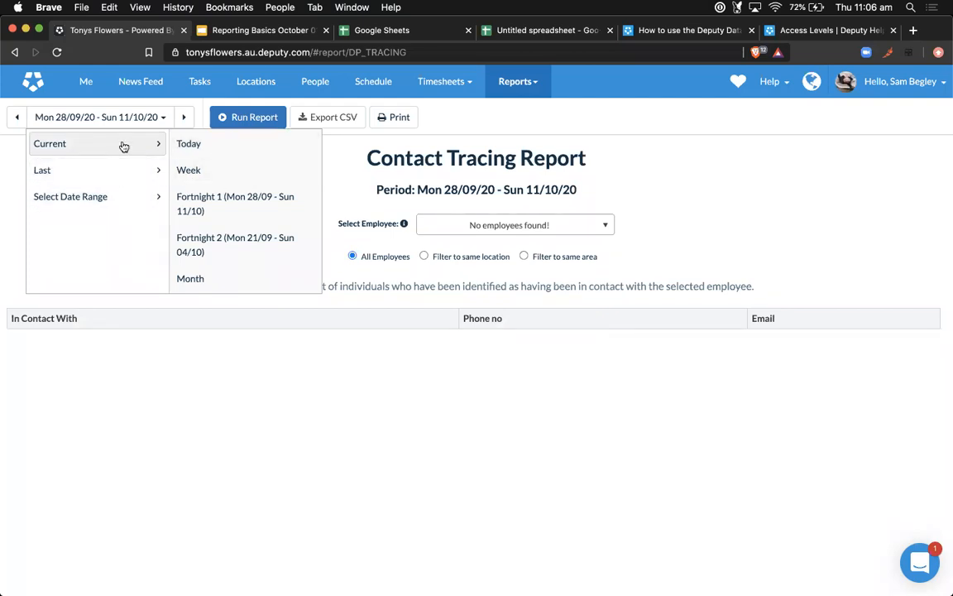
pyautogui.click(104, 116)
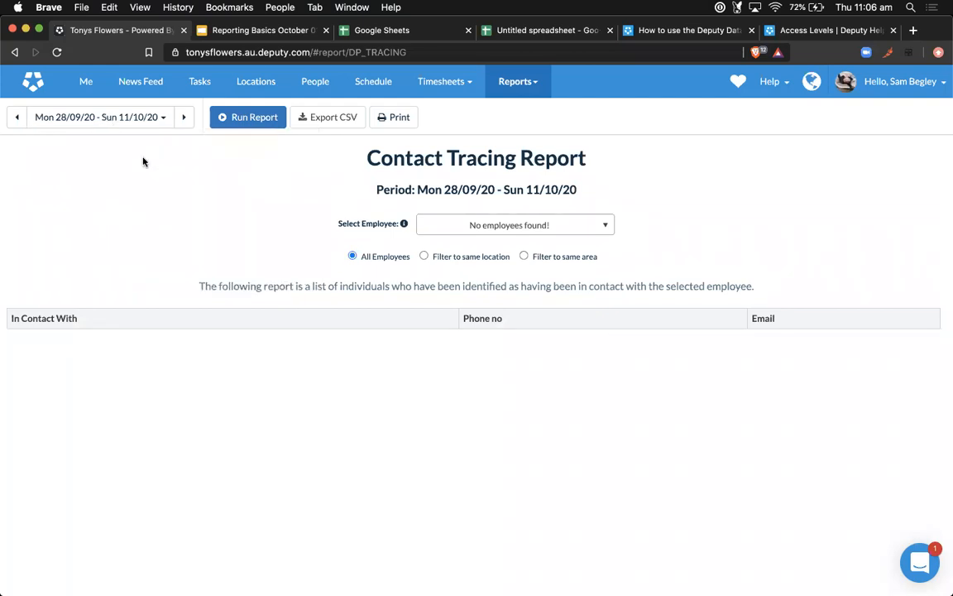
pyautogui.click(523, 226)
# Step: Move the report period back to 31/08/20 - 13/09/20, run the report and check its employee list
pyautogui.click(145, 114)
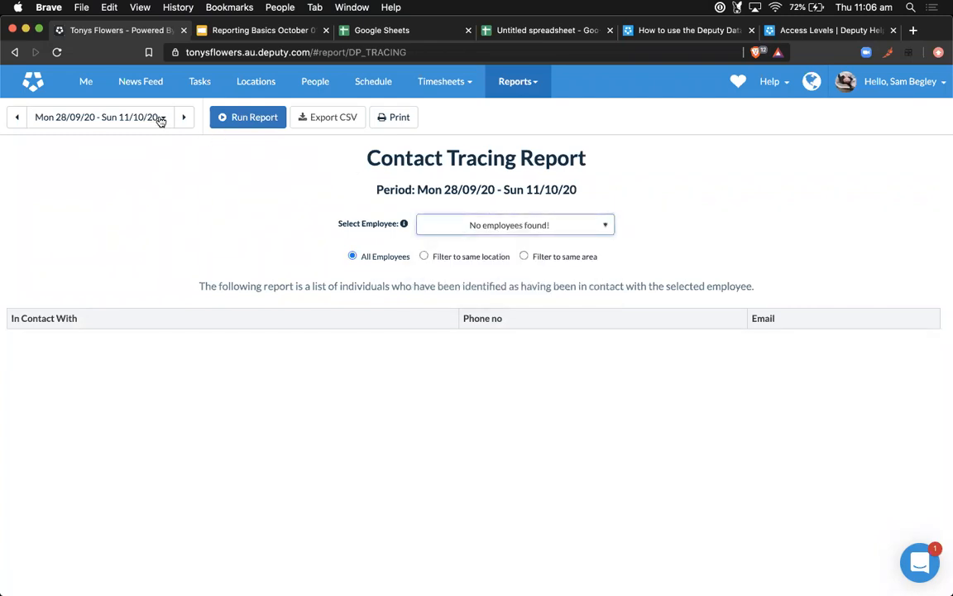
pyautogui.click(110, 119)
pyautogui.click(18, 118)
pyautogui.click(18, 120)
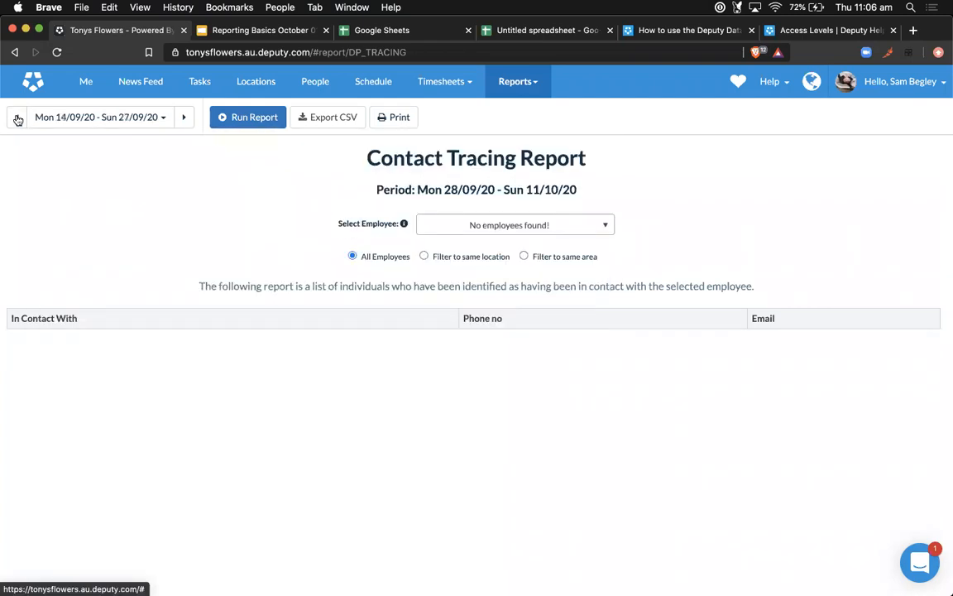
pyautogui.click(18, 119)
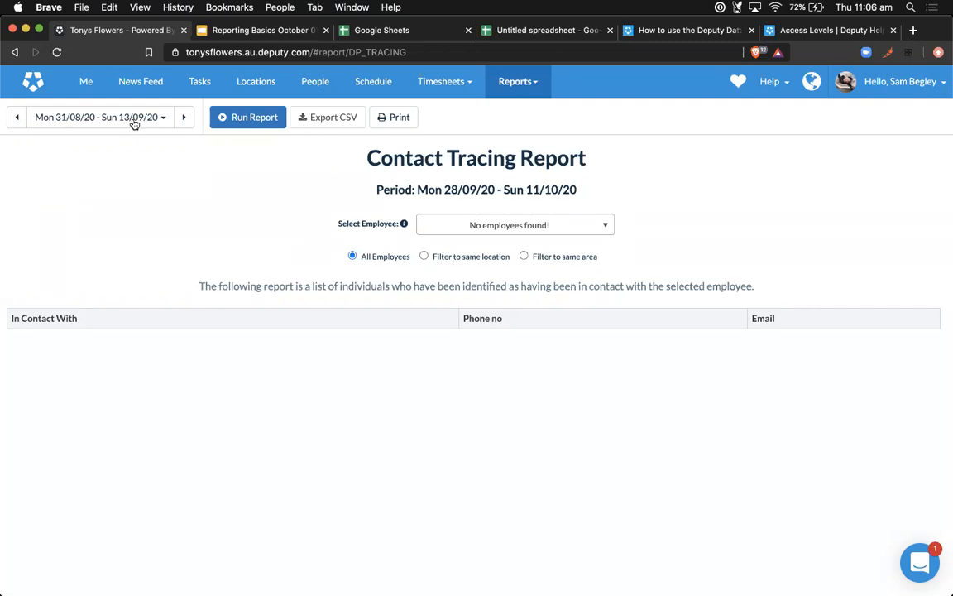
pyautogui.click(564, 226)
pyautogui.click(565, 226)
pyautogui.click(254, 123)
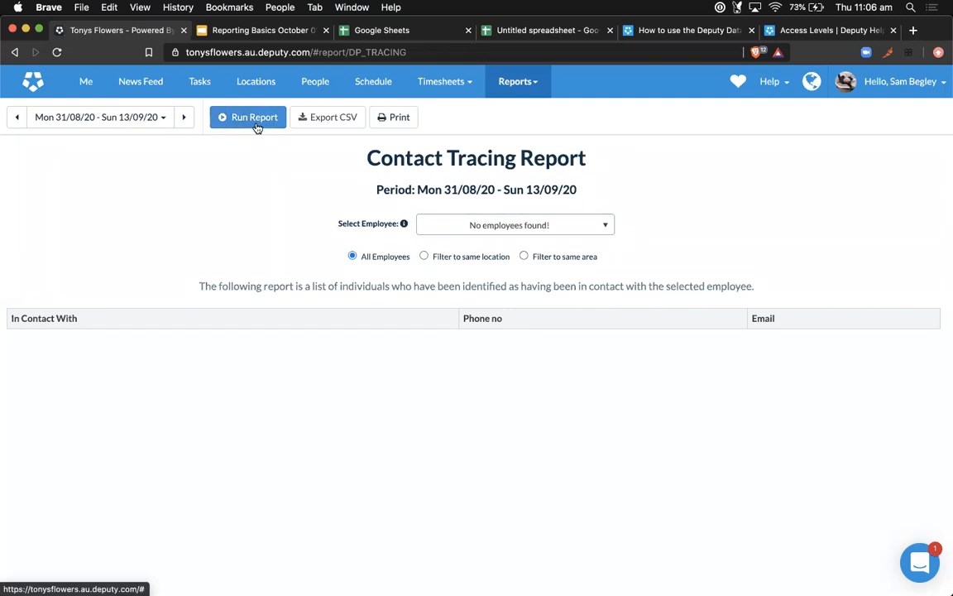
pyautogui.click(522, 224)
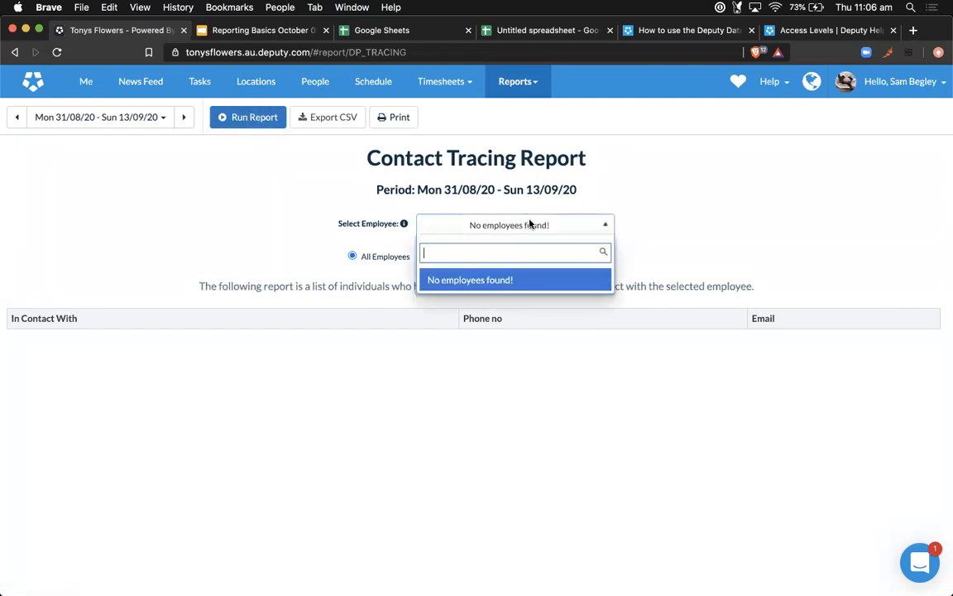
pyautogui.click(183, 145)
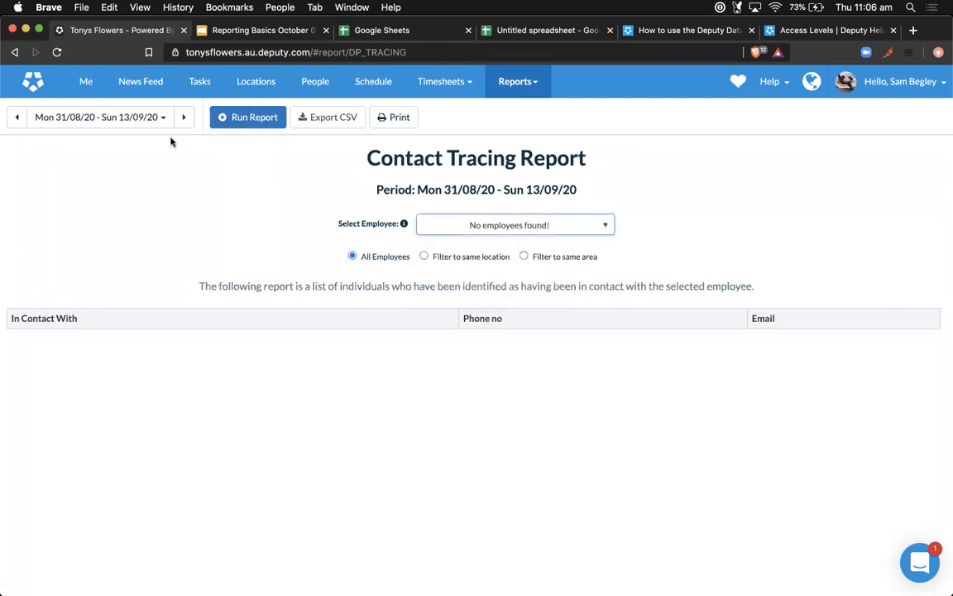
# Step: Set the Contact Tracing Report period to the last 90 days and run the report
pyautogui.click(159, 118)
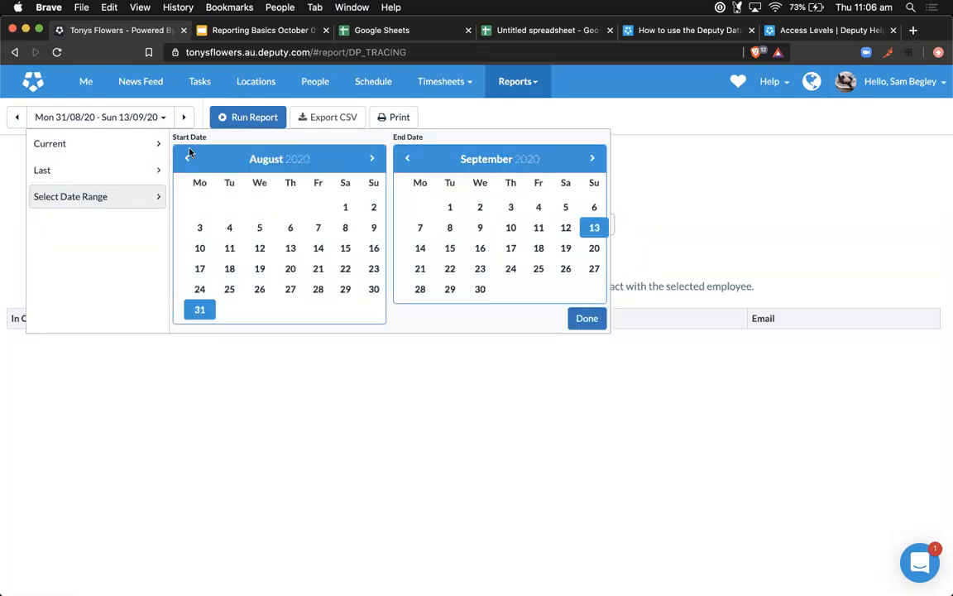
pyautogui.click(51, 170)
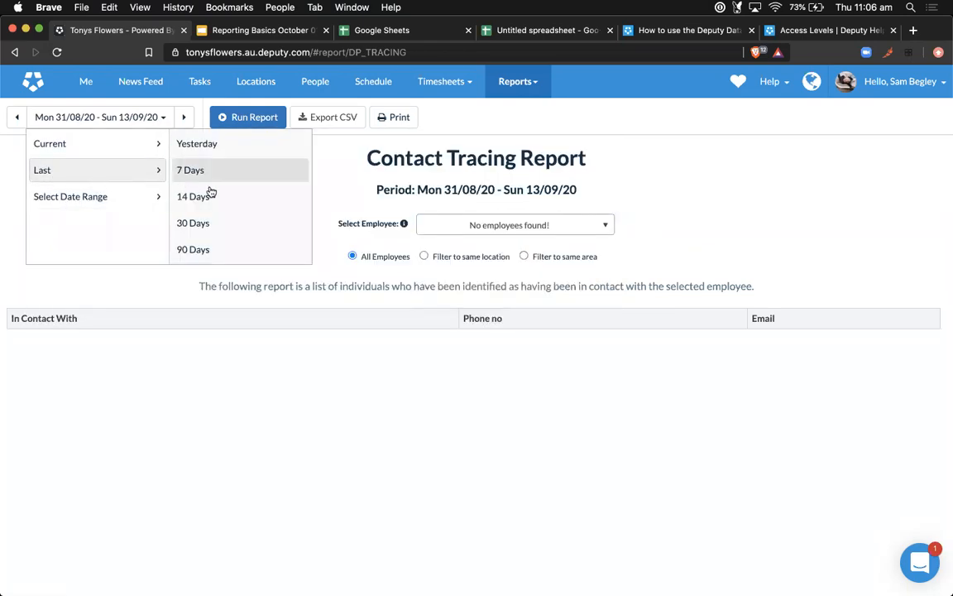
pyautogui.click(193, 249)
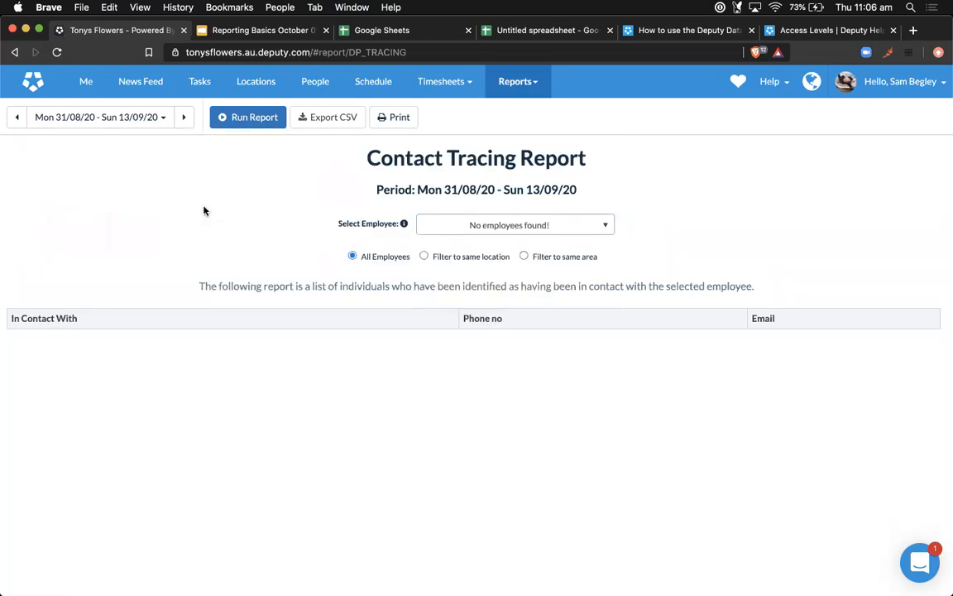
pyautogui.click(251, 116)
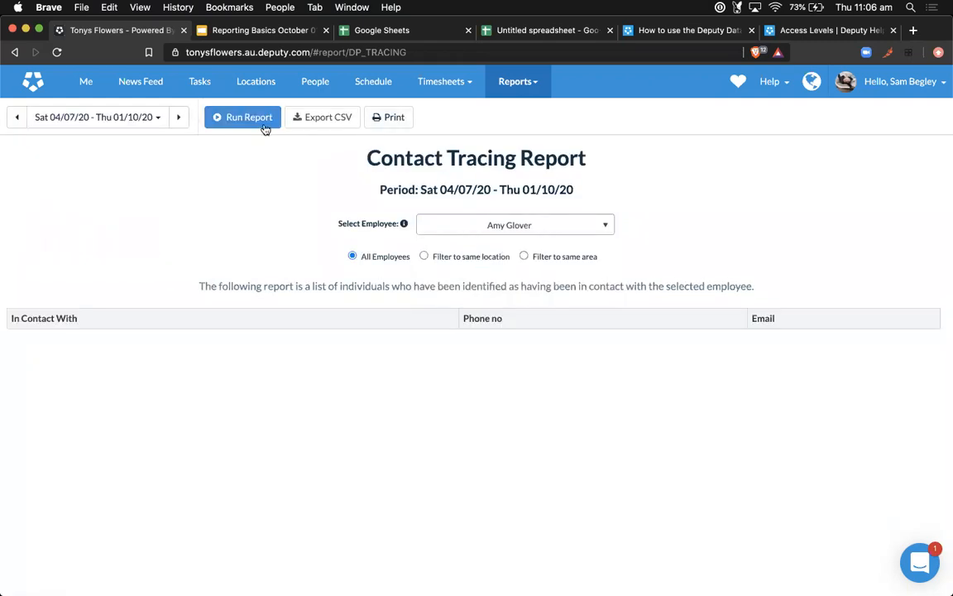
# Step: Try the different employees offered for contact tracing, ending with the third one listed, and rerun the report
pyautogui.click(460, 228)
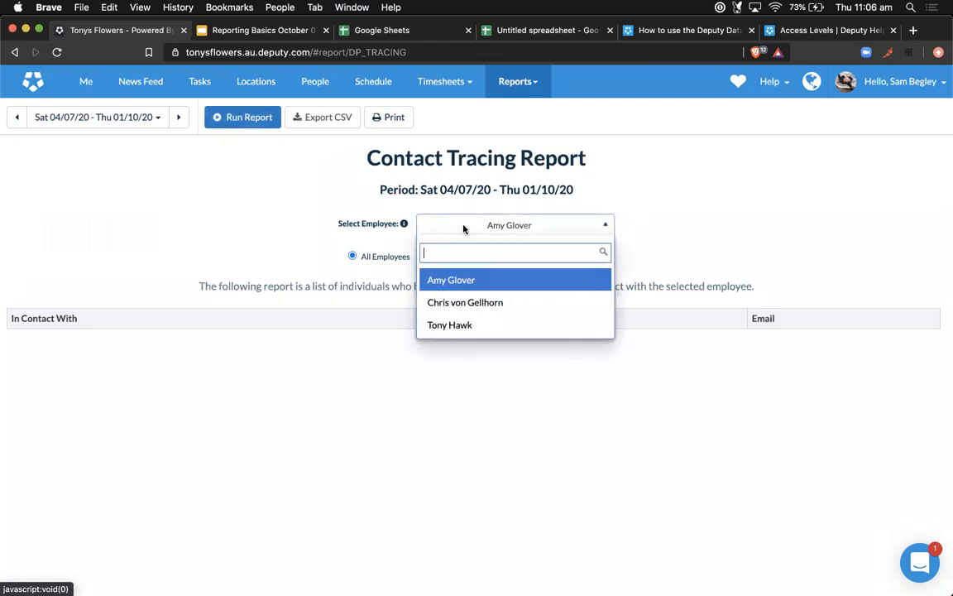
pyautogui.click(472, 280)
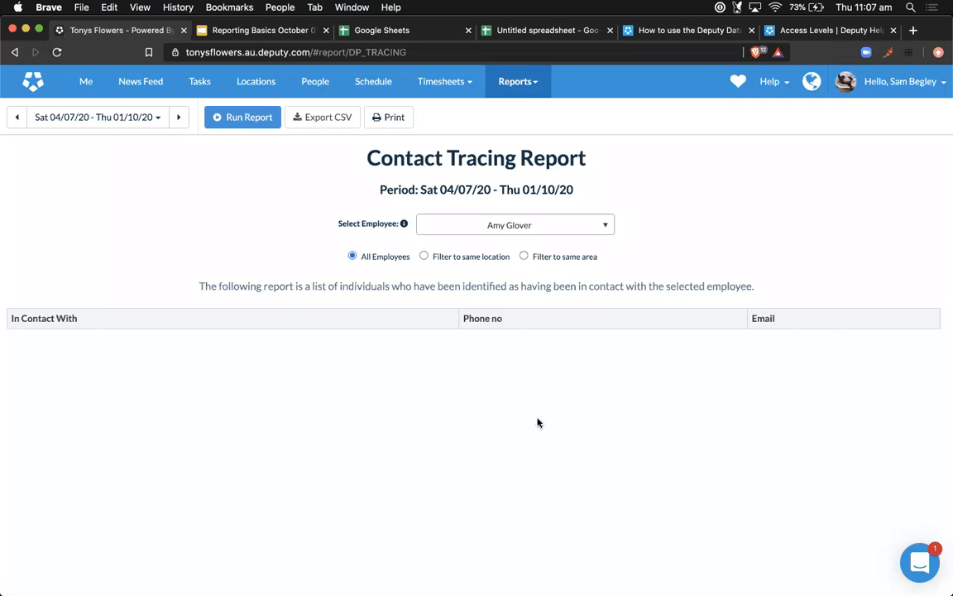
pyautogui.click(532, 228)
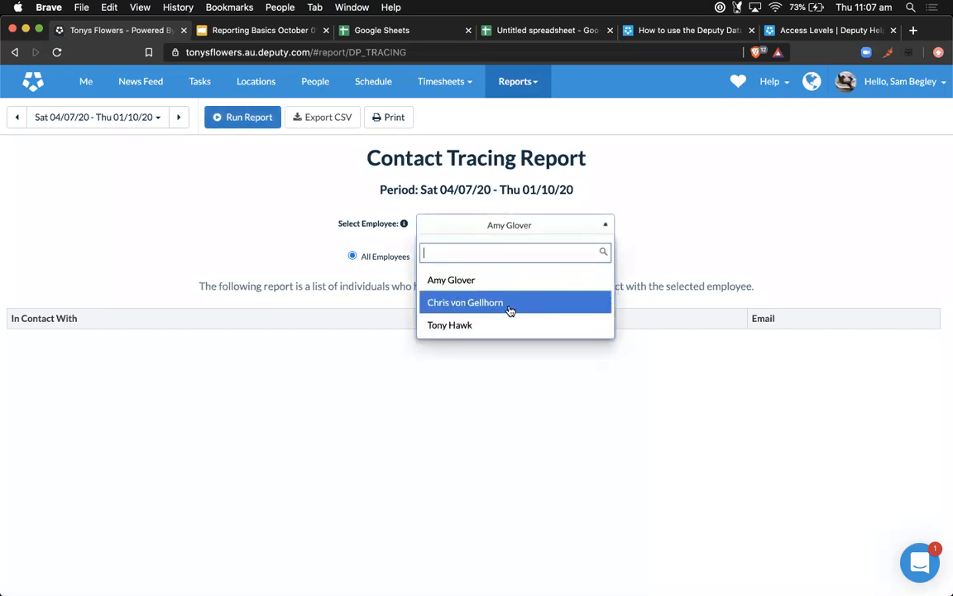
pyautogui.click(496, 303)
pyautogui.click(478, 225)
pyautogui.click(457, 325)
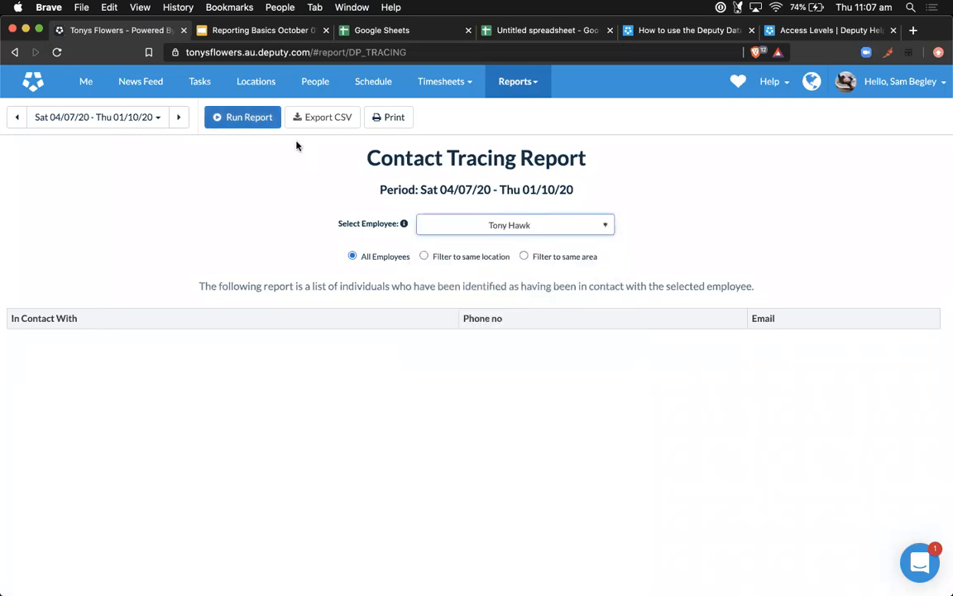
pyautogui.click(260, 122)
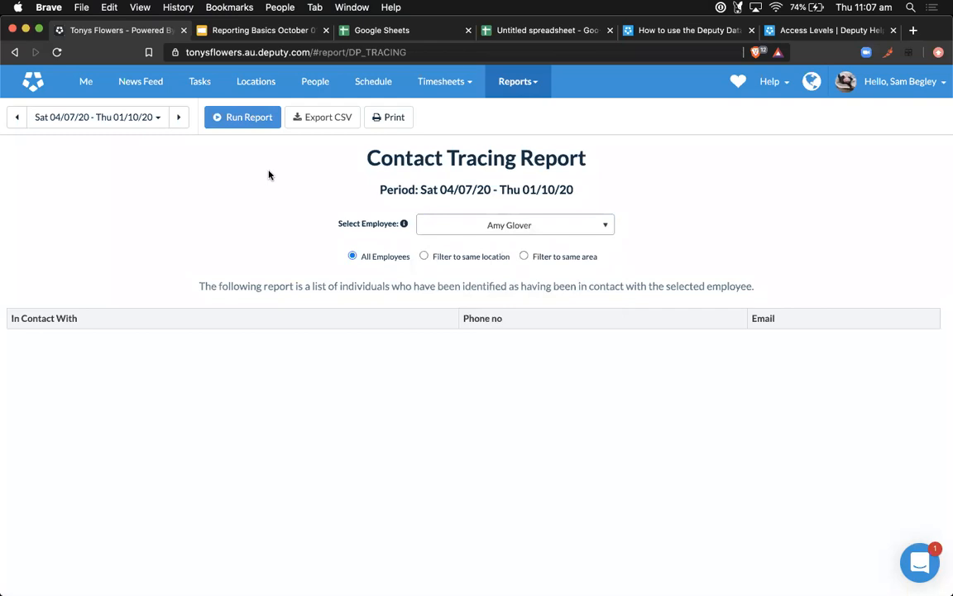
# Step: Review the preset date ranges and the selectable employees of the Contact Tracing Report
pyautogui.click(152, 119)
pyautogui.click(154, 120)
pyautogui.click(153, 117)
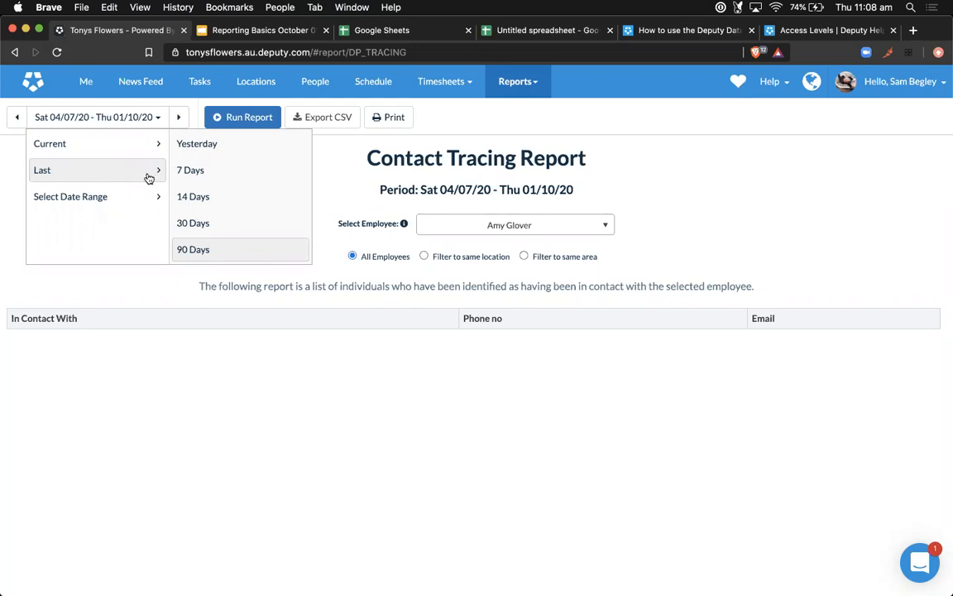
pyautogui.click(526, 226)
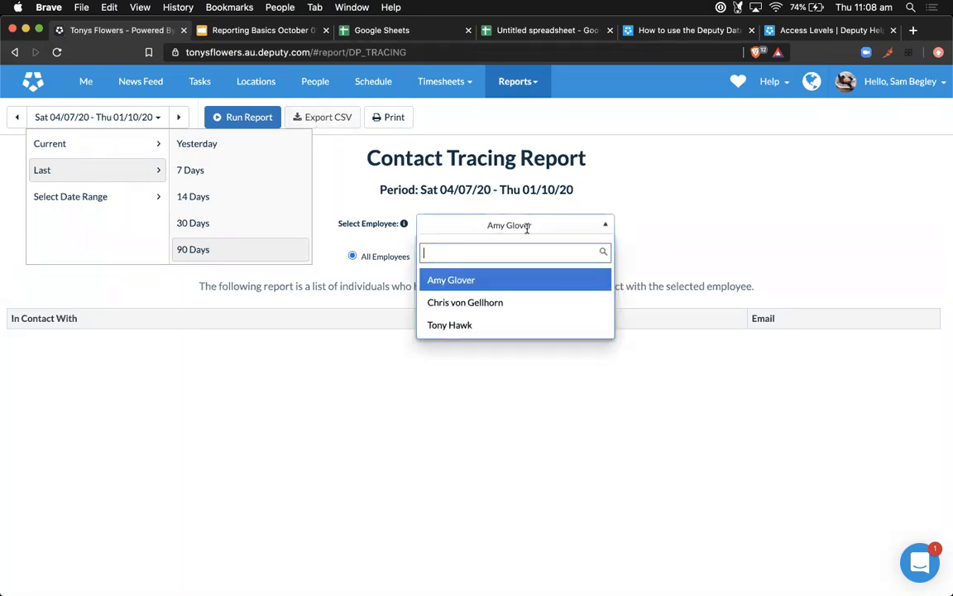
pyautogui.click(358, 159)
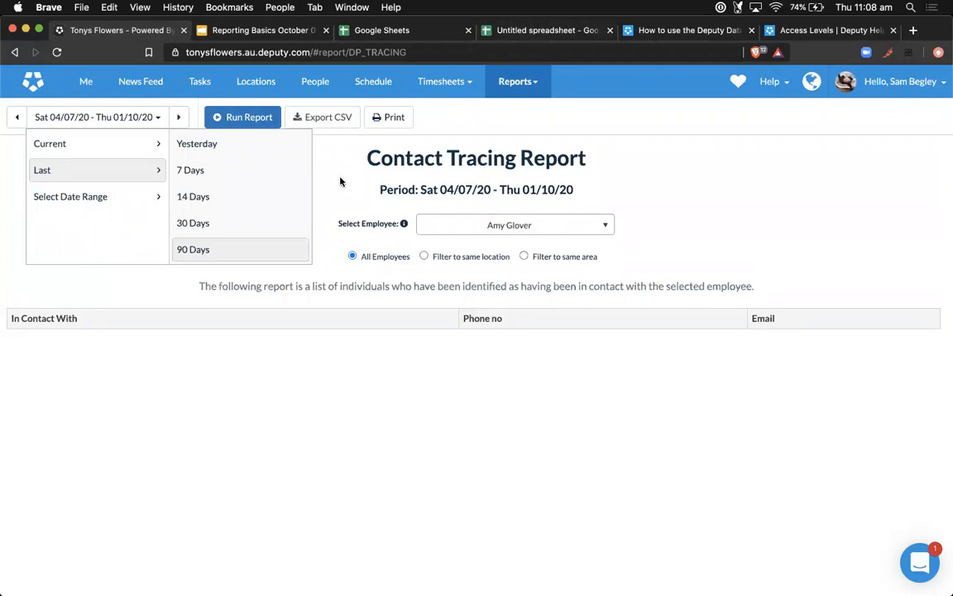
pyautogui.click(162, 121)
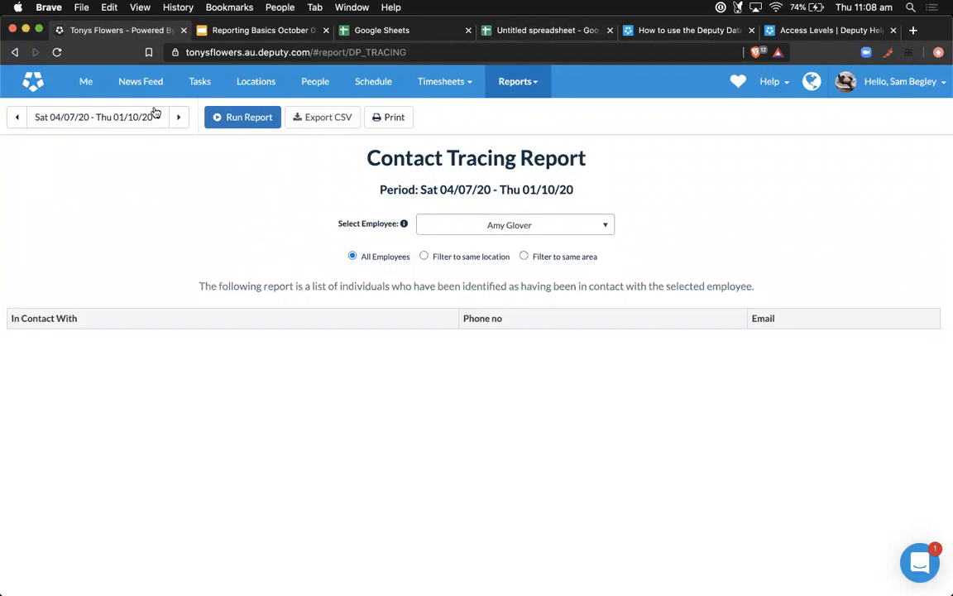
pyautogui.click(139, 116)
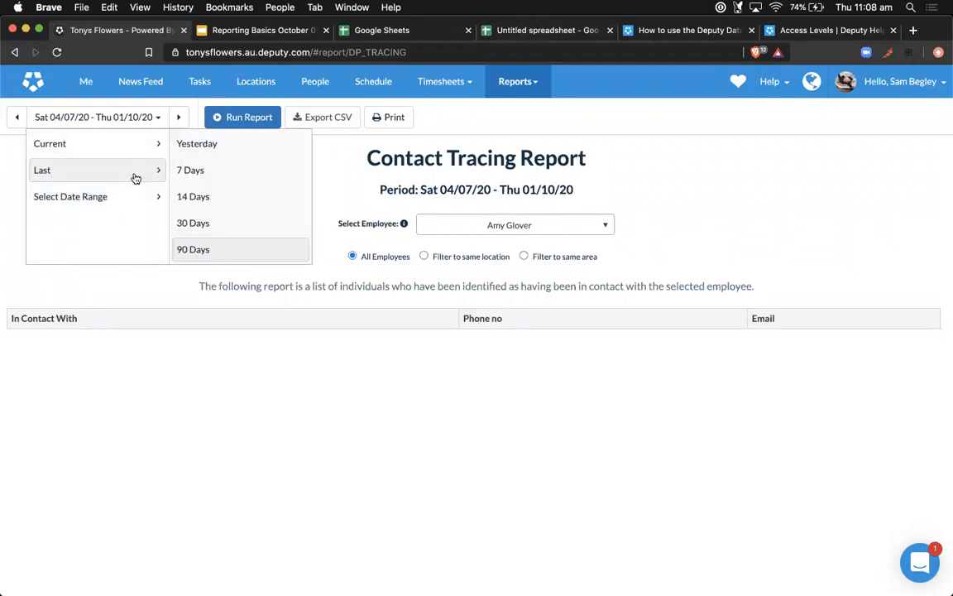
# Step: Return to the reports dashboard and open the full Employee Details report
pyautogui.click(520, 86)
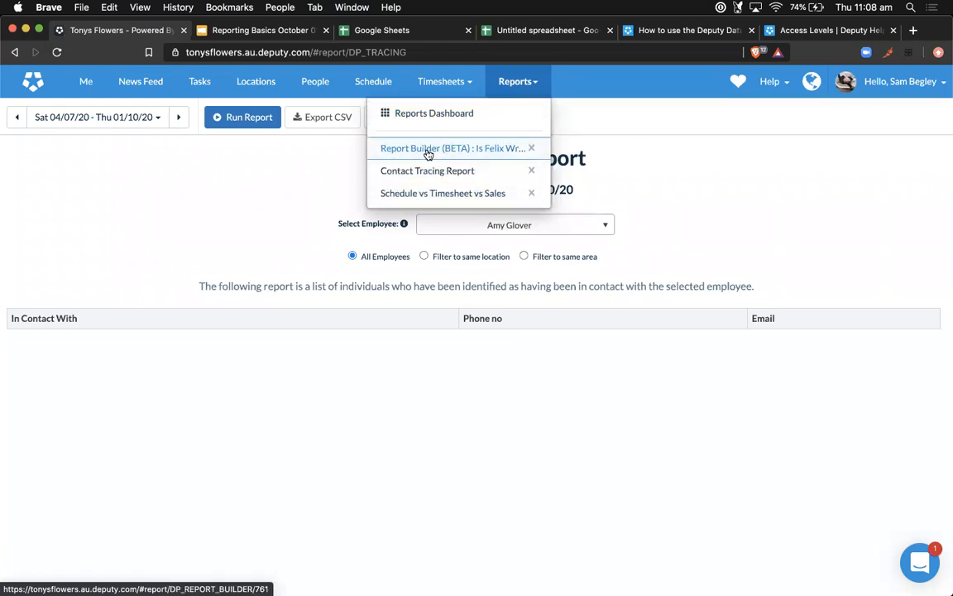
pyautogui.click(445, 114)
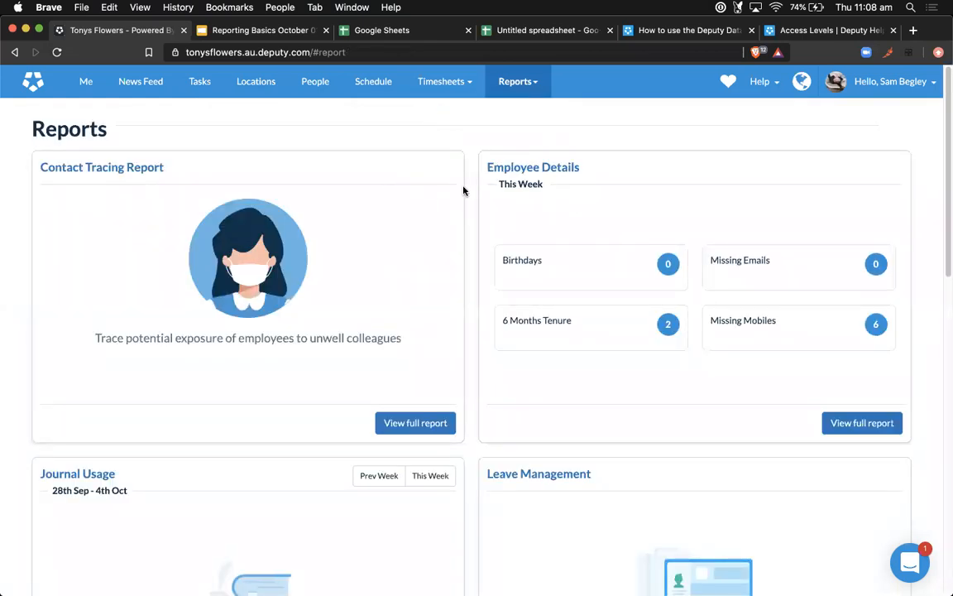
pyautogui.scroll(-1, 464, 190)
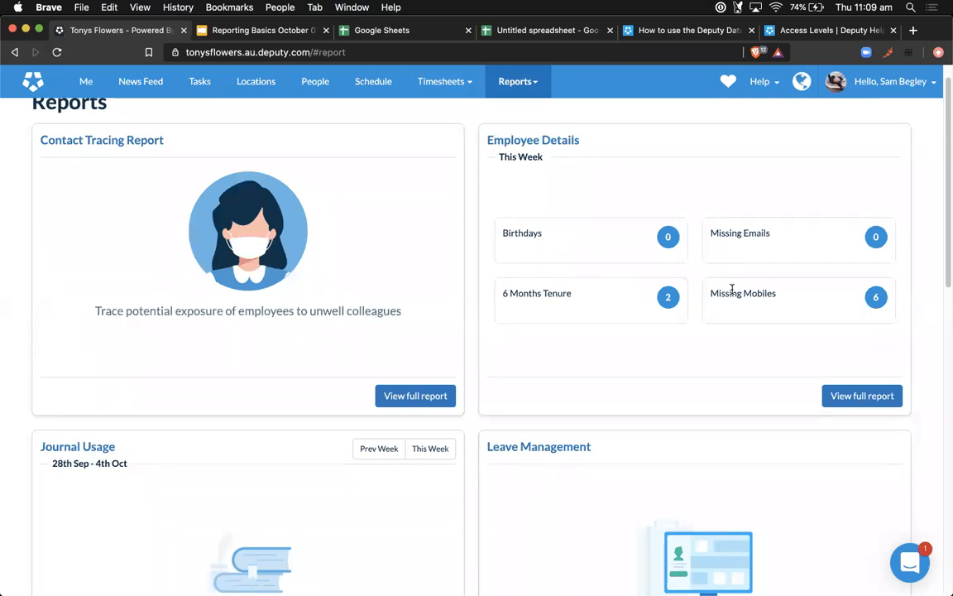
pyautogui.click(862, 398)
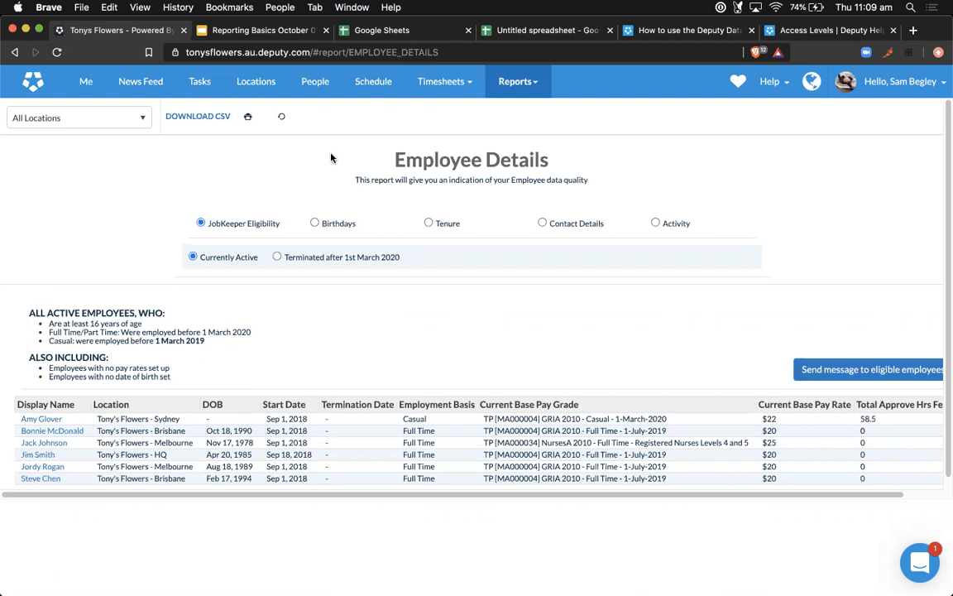
# Step: Filter the Employee Details report to the Tony's Flowers - Melbourne location
pyautogui.click(68, 119)
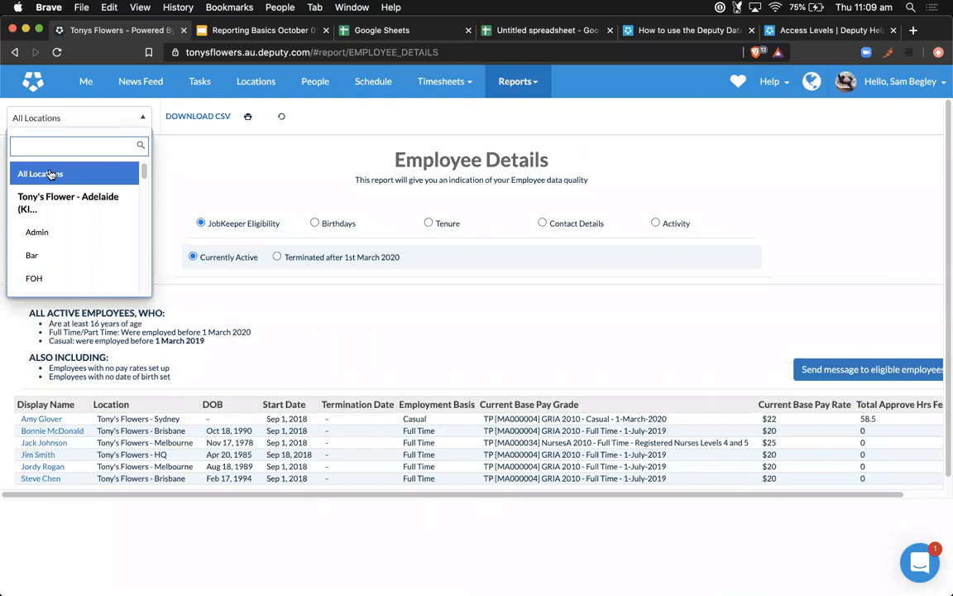
pyautogui.scroll(-3, 141, 187)
pyautogui.scroll(-1, 143, 189)
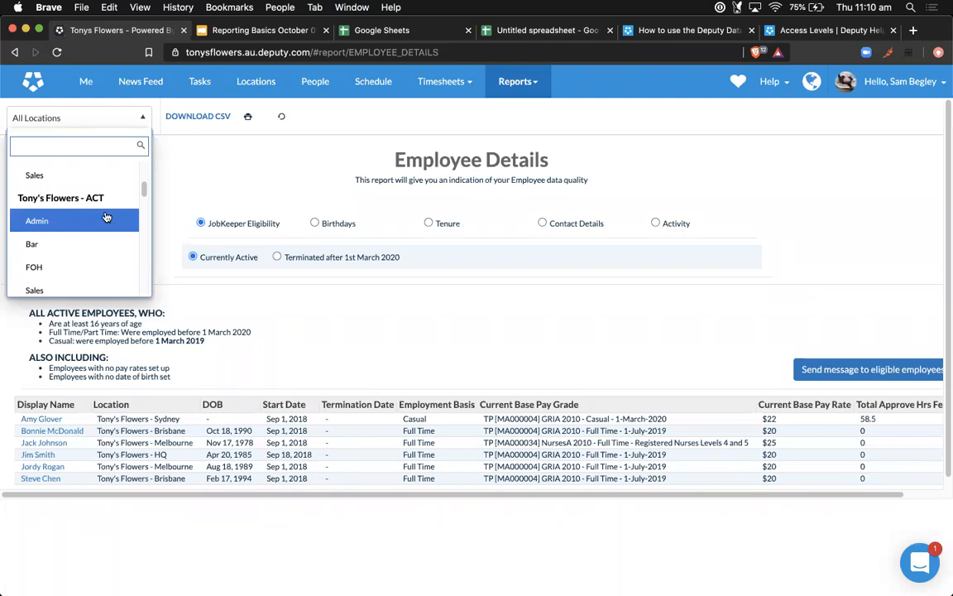
pyautogui.moveTo(143, 187); pyautogui.dragTo(134, 253)
pyautogui.scroll(-4, 134, 253)
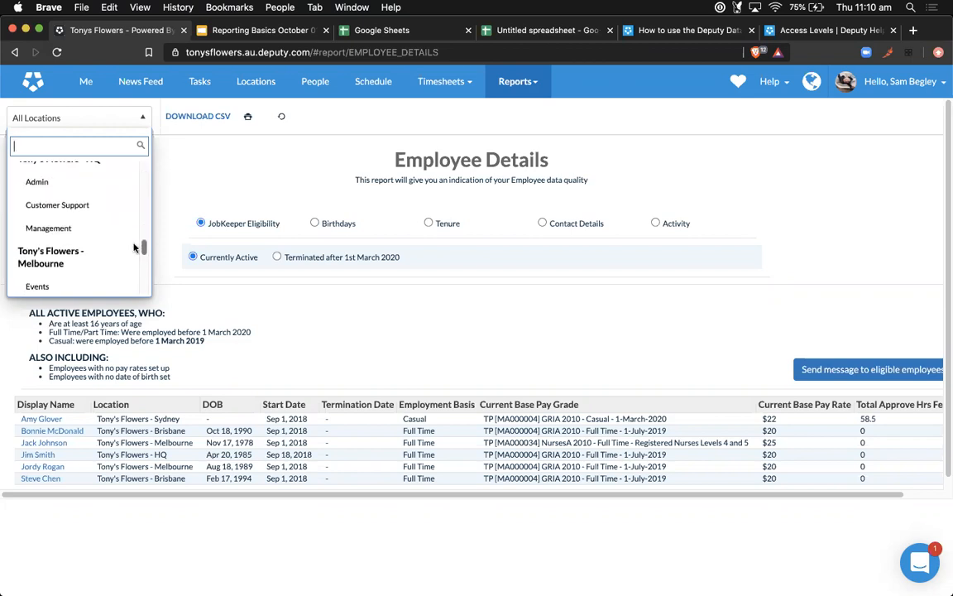
pyautogui.scroll(1, 133, 257)
pyautogui.scroll(-1, 132, 259)
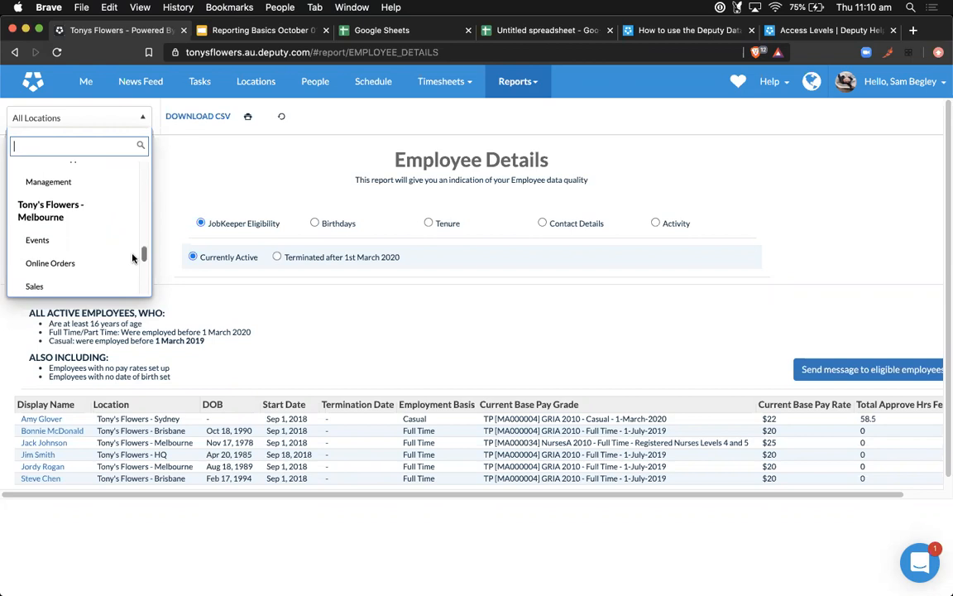
pyautogui.click(63, 215)
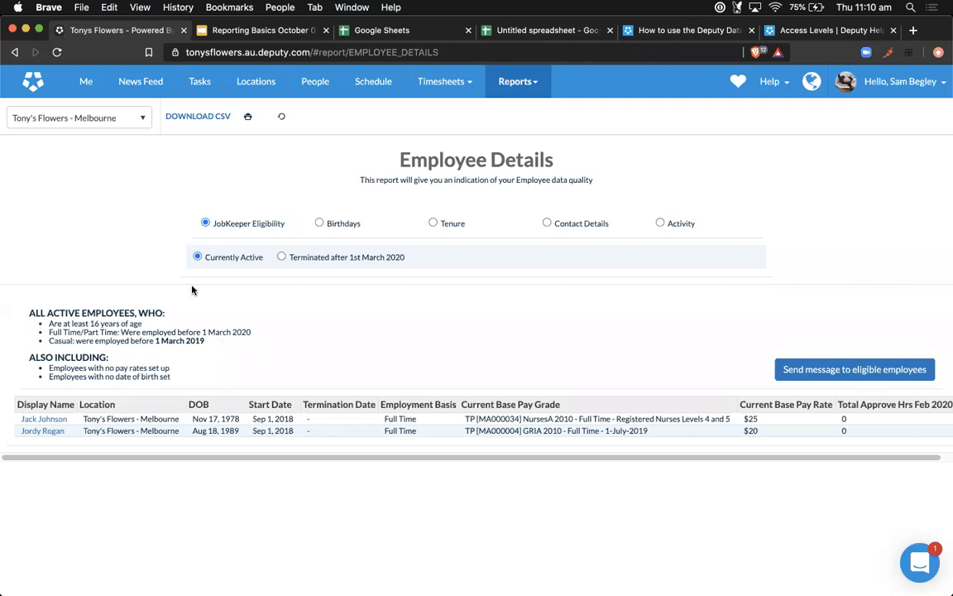
# Step: Reset the location filter to All Locations and examine all columns of the JobKeeper Eligibility table
pyautogui.click(121, 126)
pyautogui.scroll(3, 66, 198)
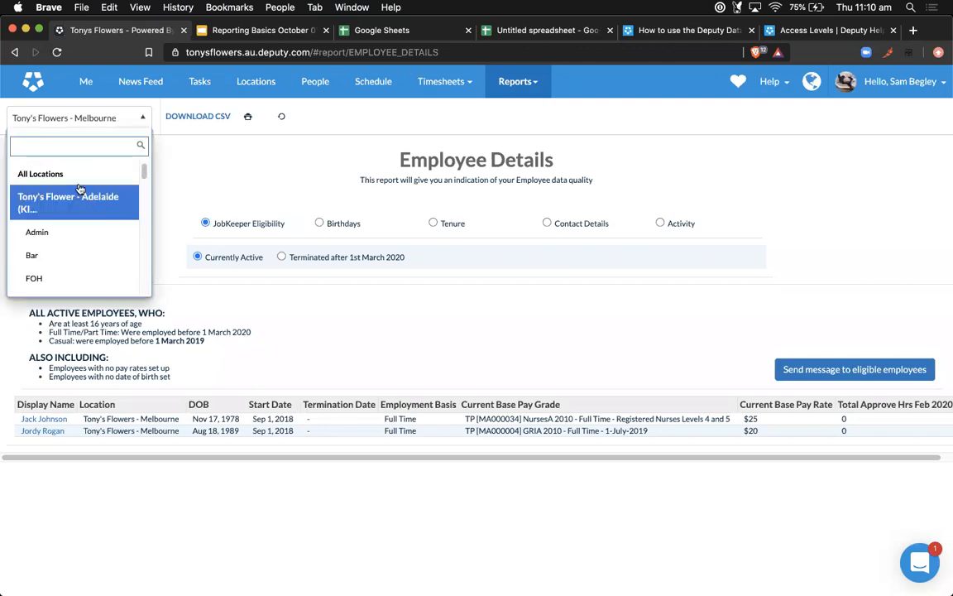
pyautogui.click(37, 172)
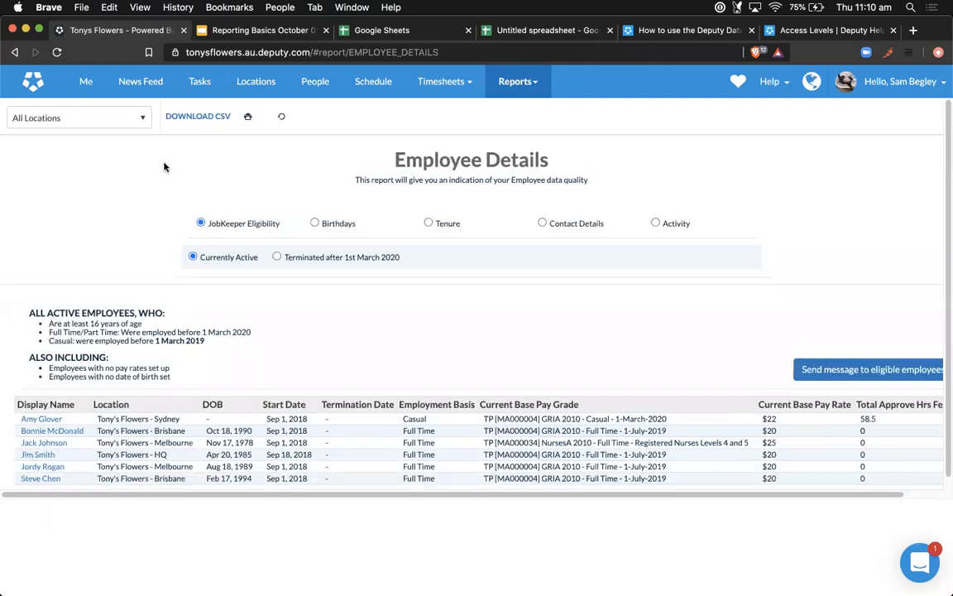
pyautogui.scroll(-1, 805, 365)
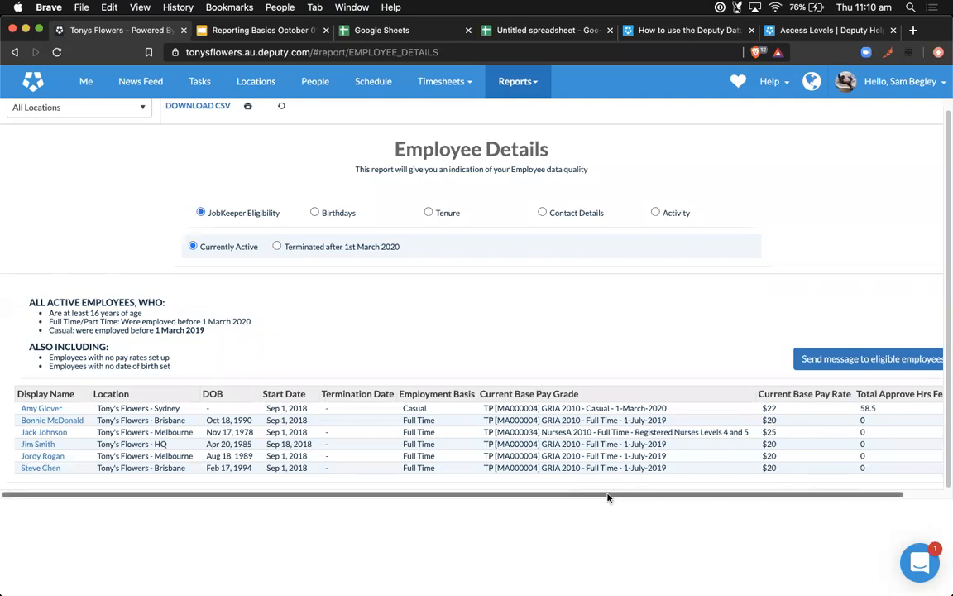
pyautogui.moveTo(636, 496); pyautogui.dragTo(673, 501)
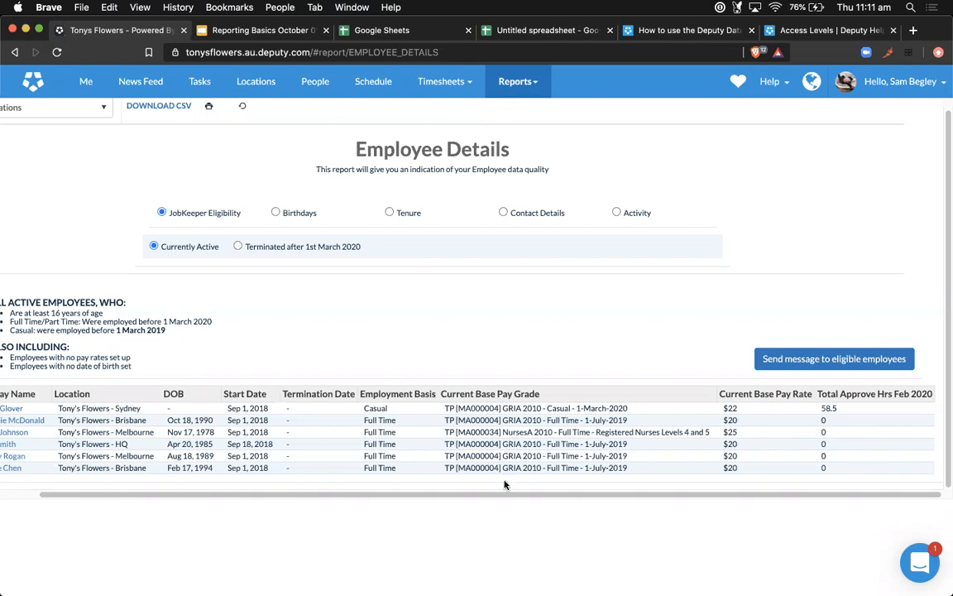
pyautogui.moveTo(514, 495); pyautogui.dragTo(456, 494)
pyautogui.scroll(1, 287, 344)
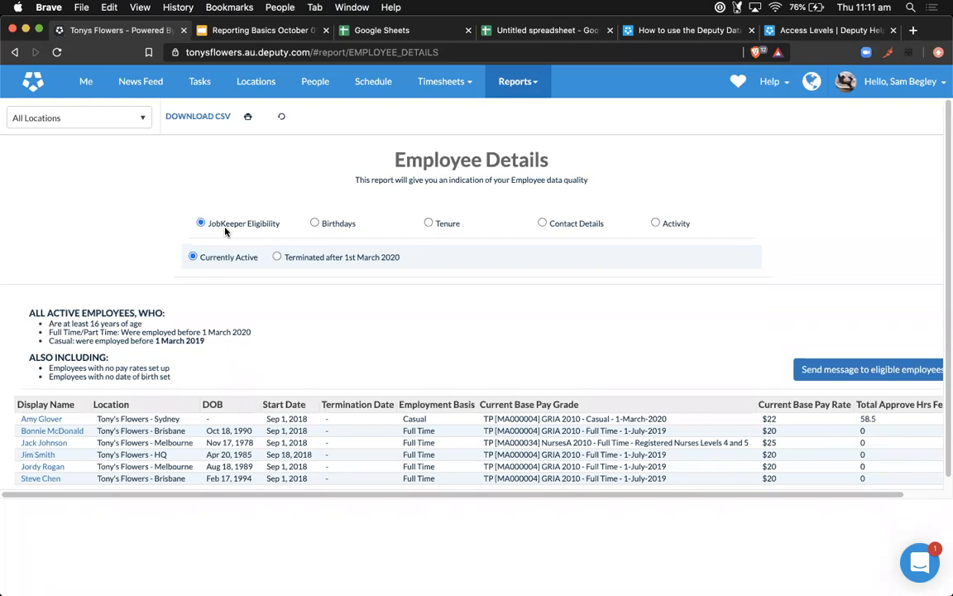
# Step: Compare the Birthdays and Tenure views of the report, including Under 6 Months, ending on All Tenure
pyautogui.click(316, 223)
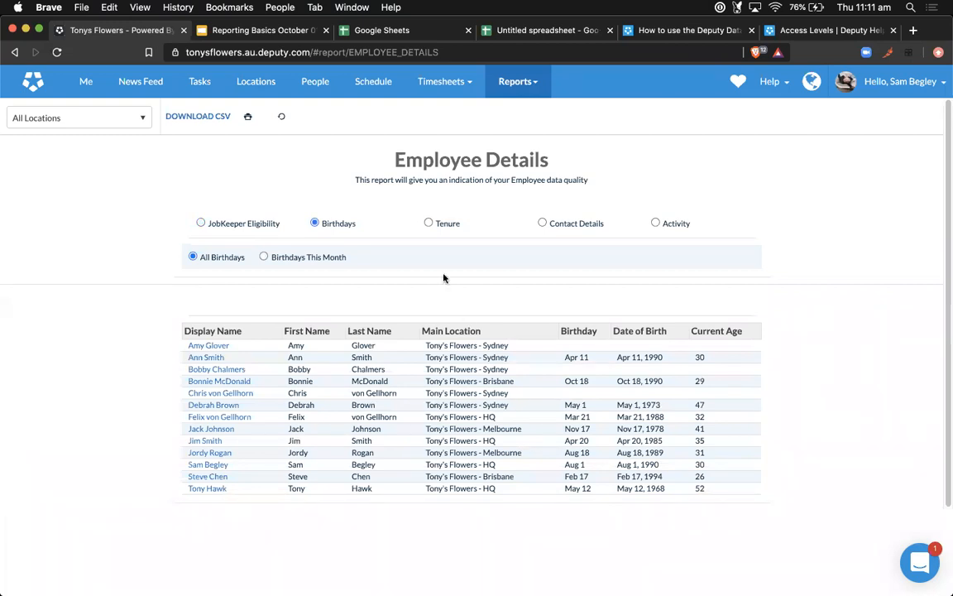
pyautogui.click(429, 223)
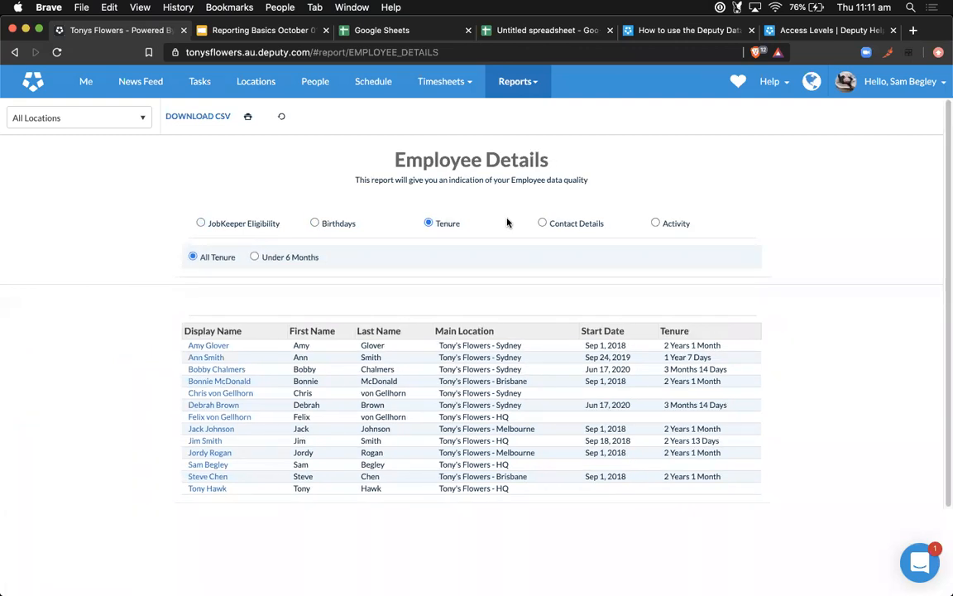
pyautogui.click(256, 257)
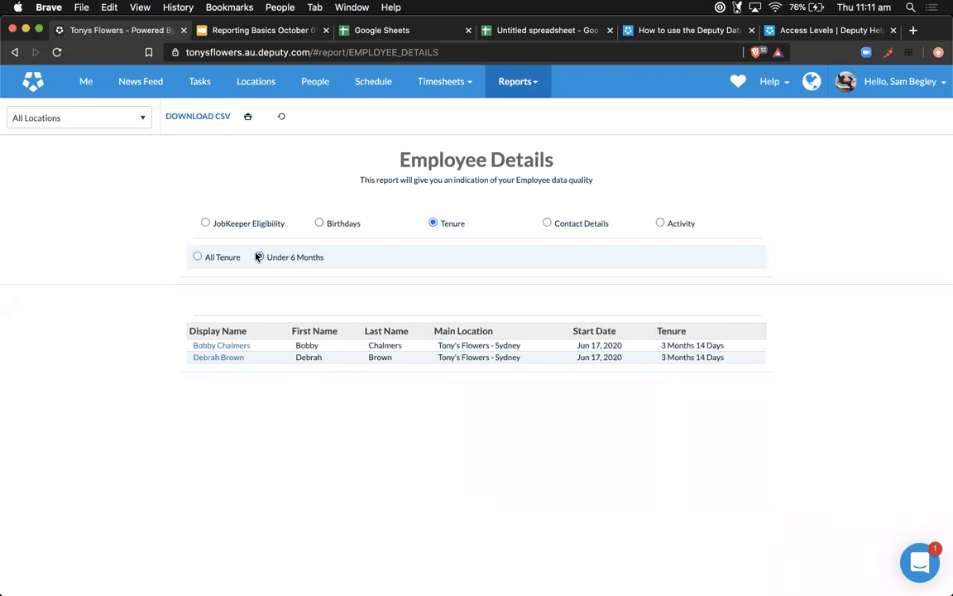
pyautogui.click(207, 259)
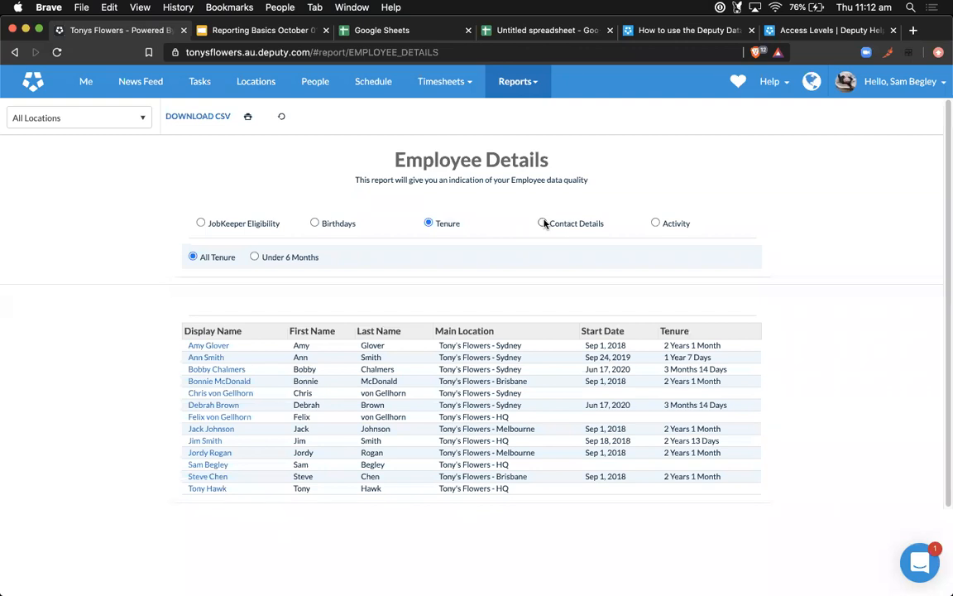
pyautogui.click(314, 223)
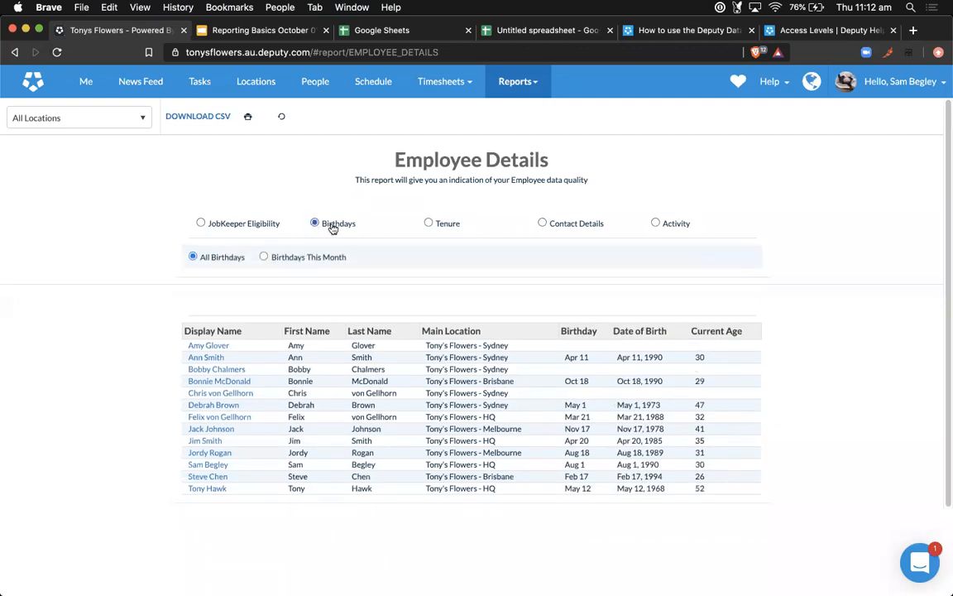
pyautogui.click(432, 224)
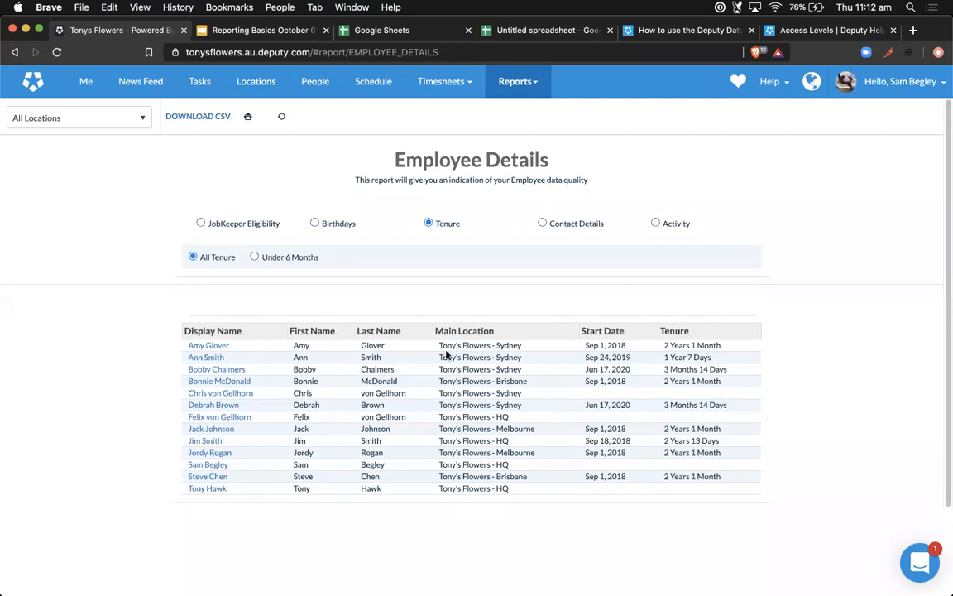
# Step: Show the Activity view for all employees and download it as the CSV file employee_details_report into Downloads
pyautogui.click(657, 222)
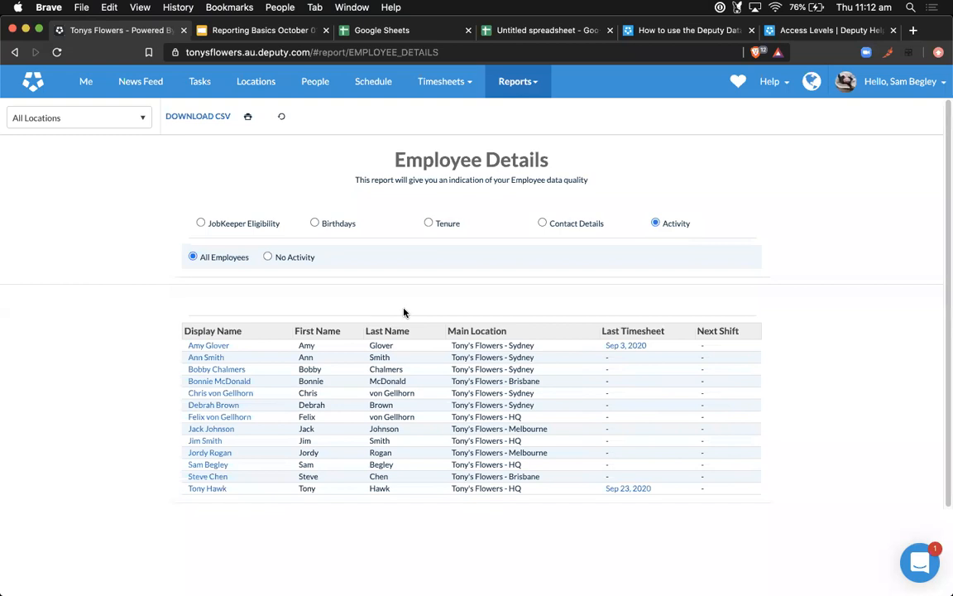
pyautogui.click(187, 117)
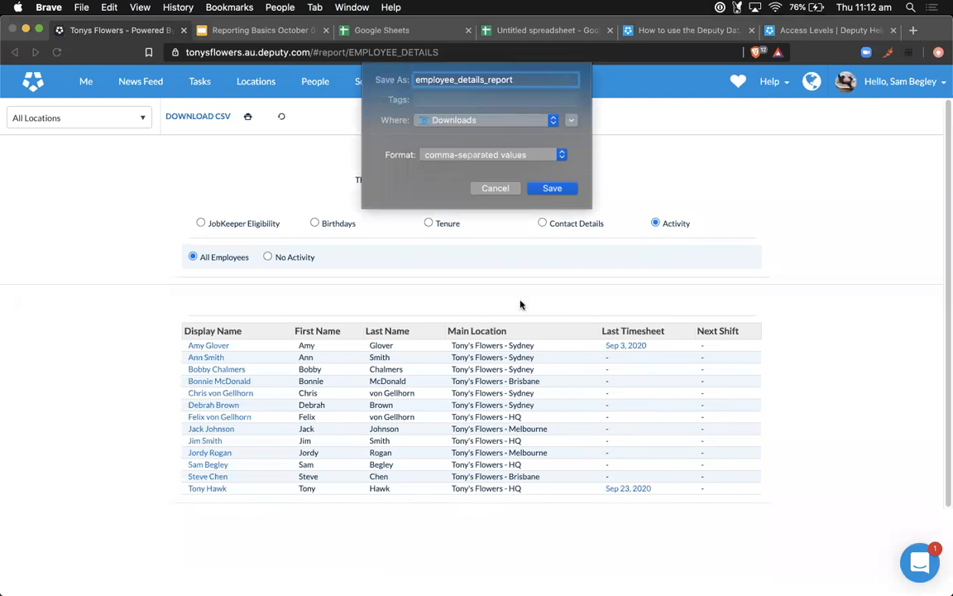
pyautogui.click(552, 188)
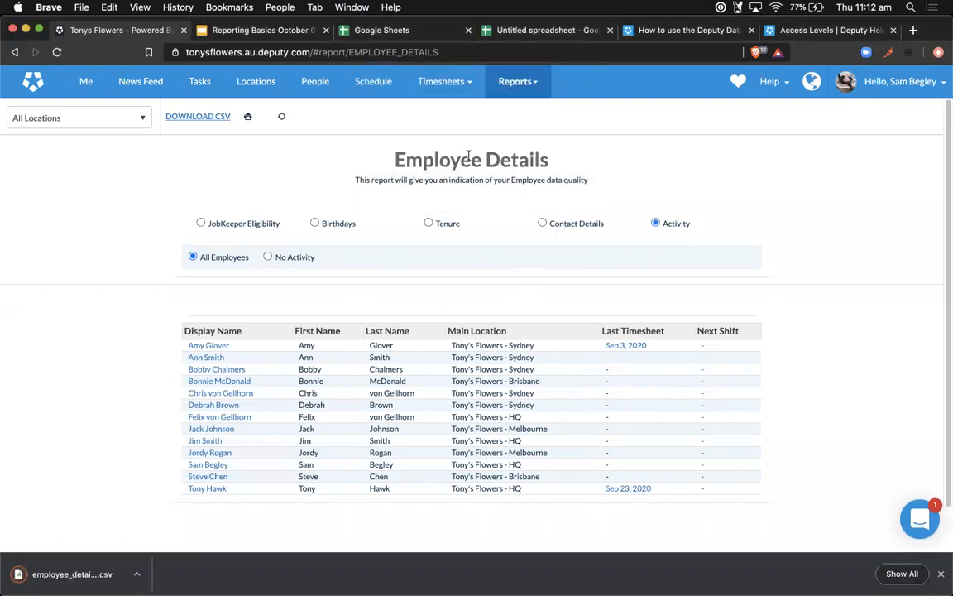
# Step: Switch to the Google Sheets home page and open the downloaded employee details CSV as a spreadsheet
pyautogui.click(532, 36)
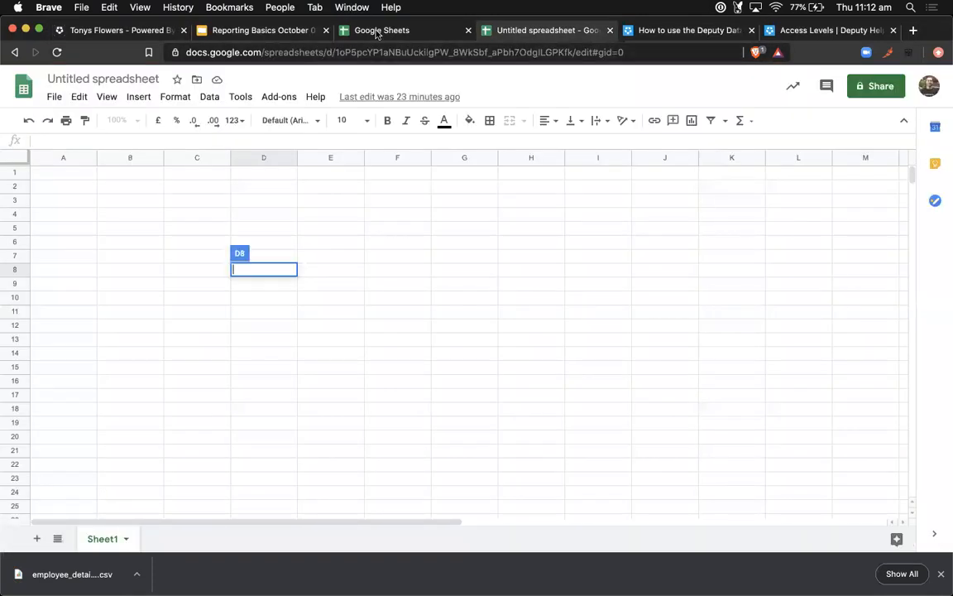
pyautogui.click(376, 33)
pyautogui.moveTo(66, 574); pyautogui.dragTo(381, 365)
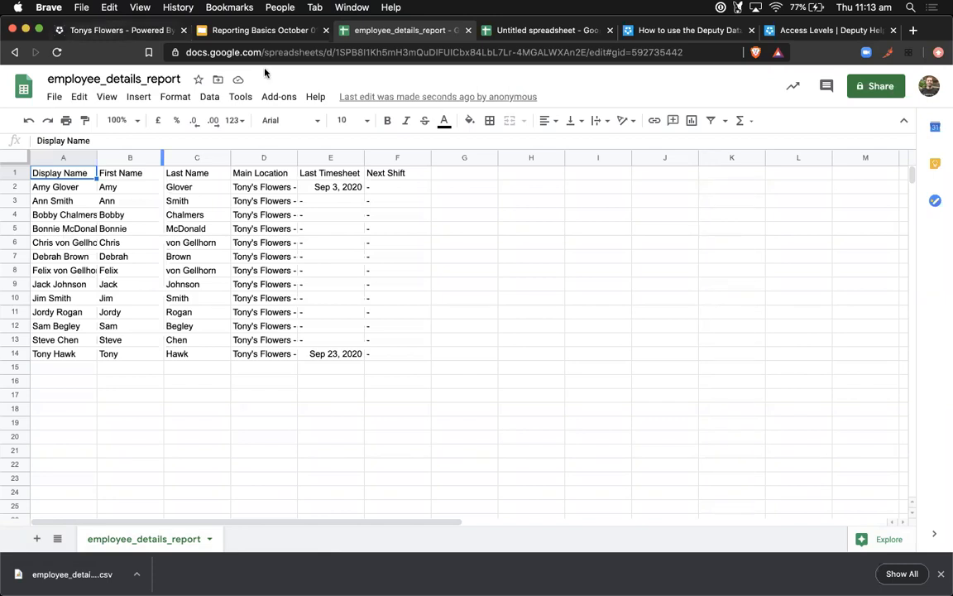
# Step: Switch back to Deputy and return to the Reports Dashboard
pyautogui.press('super+1')
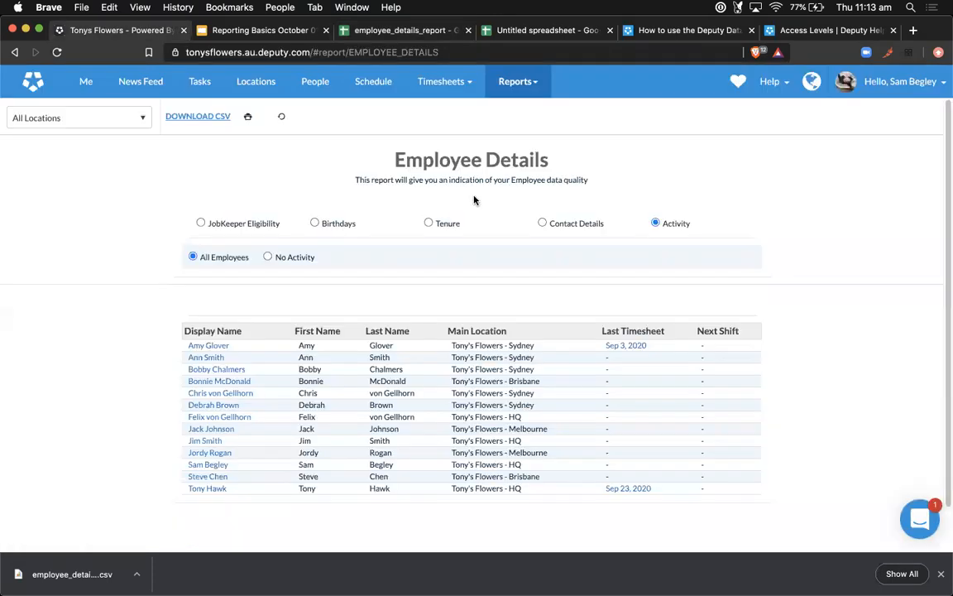
pyautogui.click(517, 82)
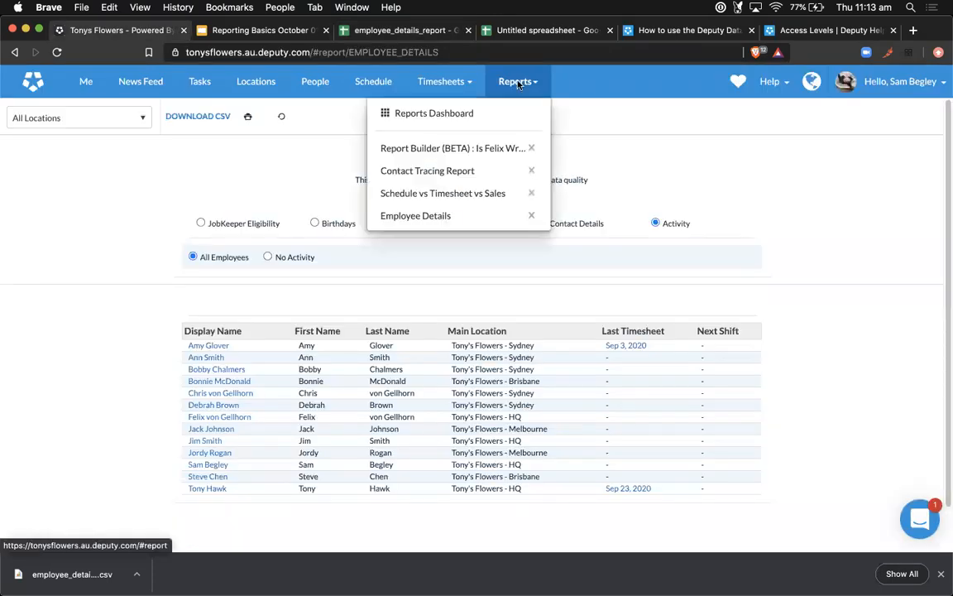
pyautogui.click(495, 118)
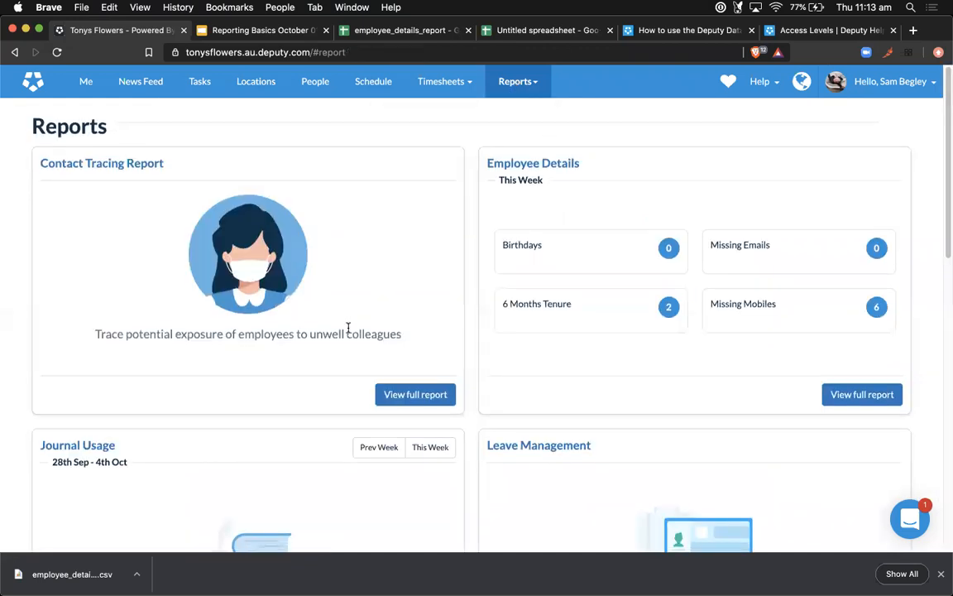
# Step: Set the Journal Usage report to the previous week and open its full report
pyautogui.scroll(-2, 349, 331)
pyautogui.scroll(-2, 348, 332)
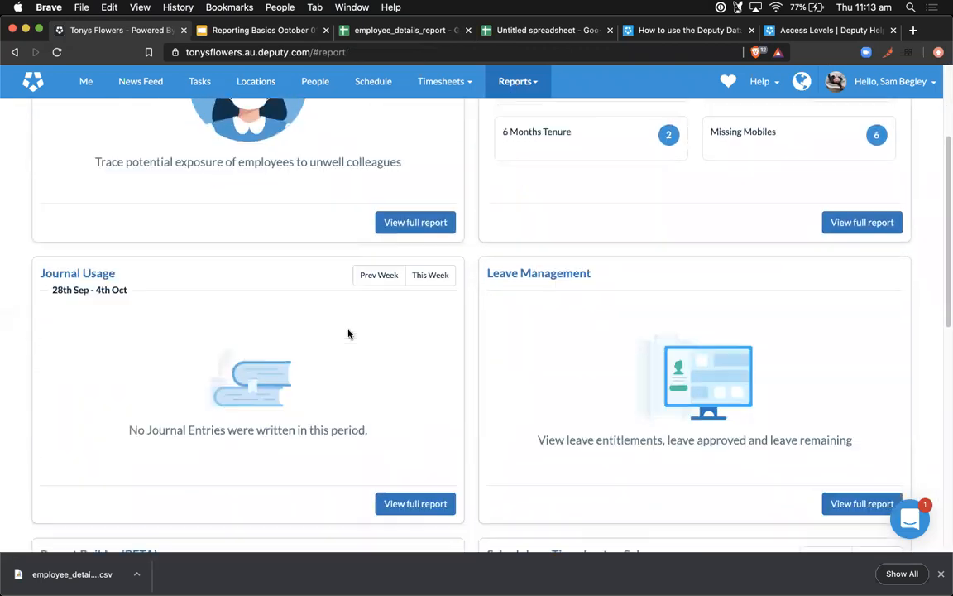
pyautogui.scroll(-2, 349, 334)
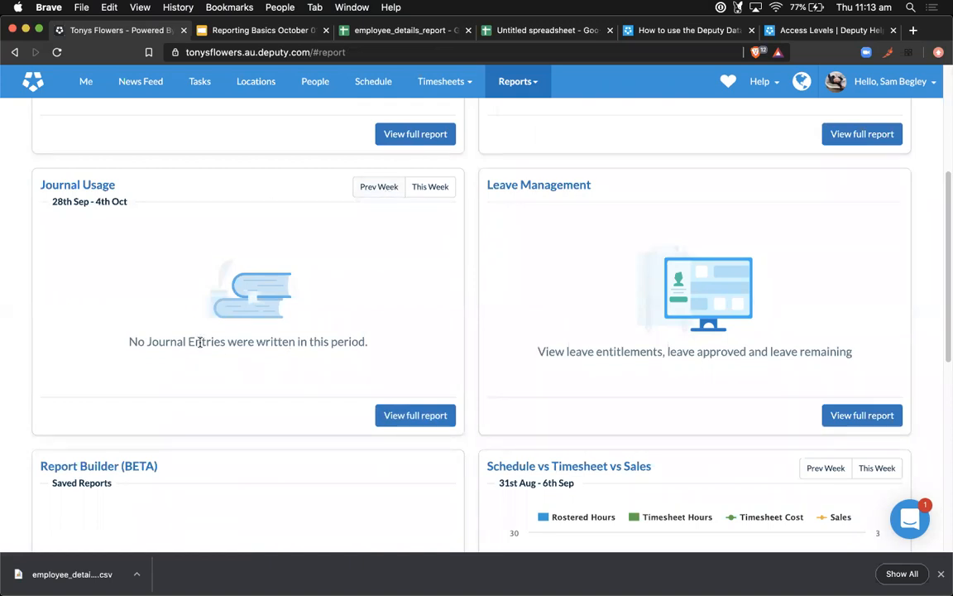
pyautogui.click(388, 187)
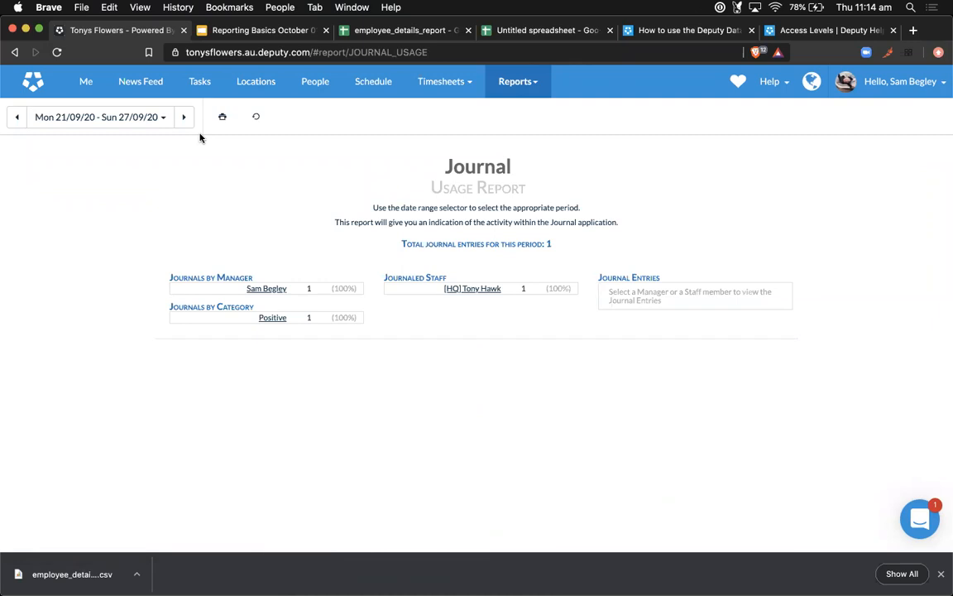
# Step: Display the journal entry about the journaled staff member, then preview the report's printout and cancel printing
pyautogui.click(475, 287)
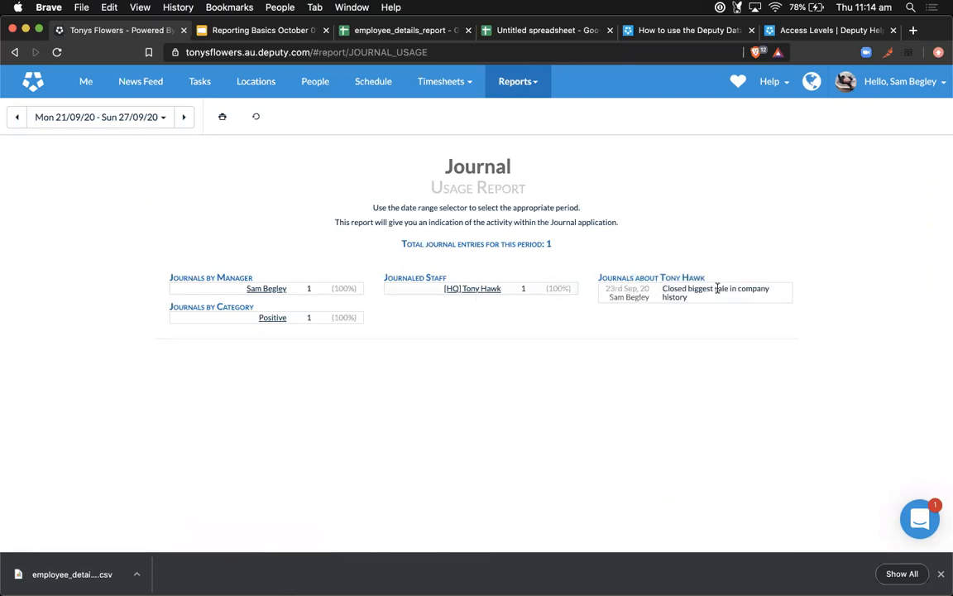
pyautogui.moveTo(663, 288); pyautogui.dragTo(759, 292)
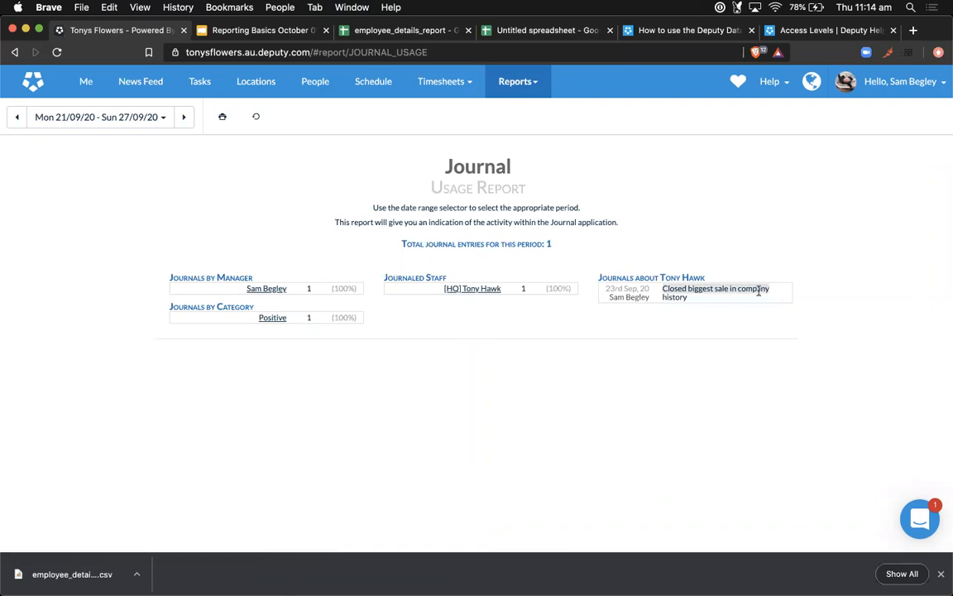
pyautogui.click(675, 292)
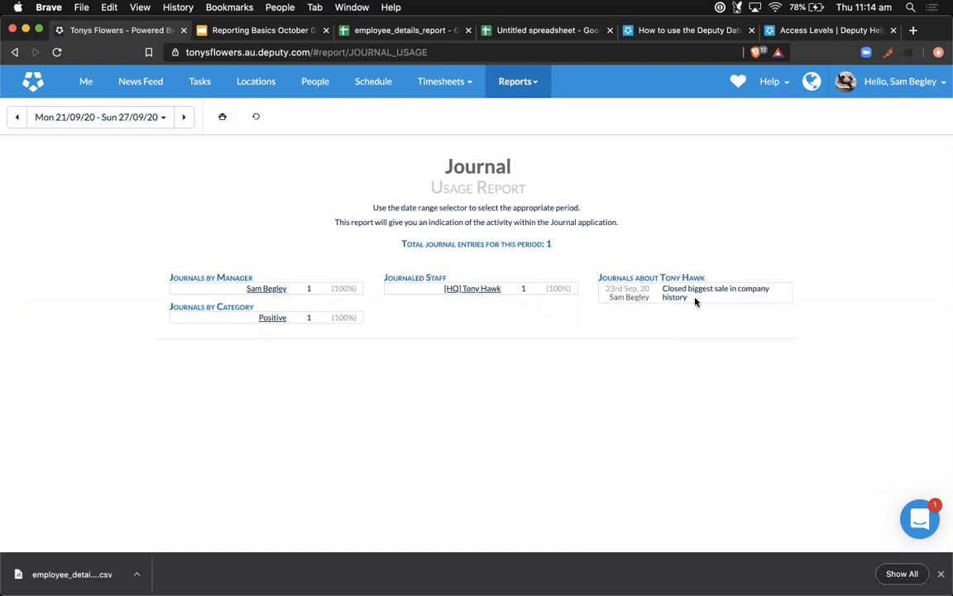
pyautogui.click(222, 116)
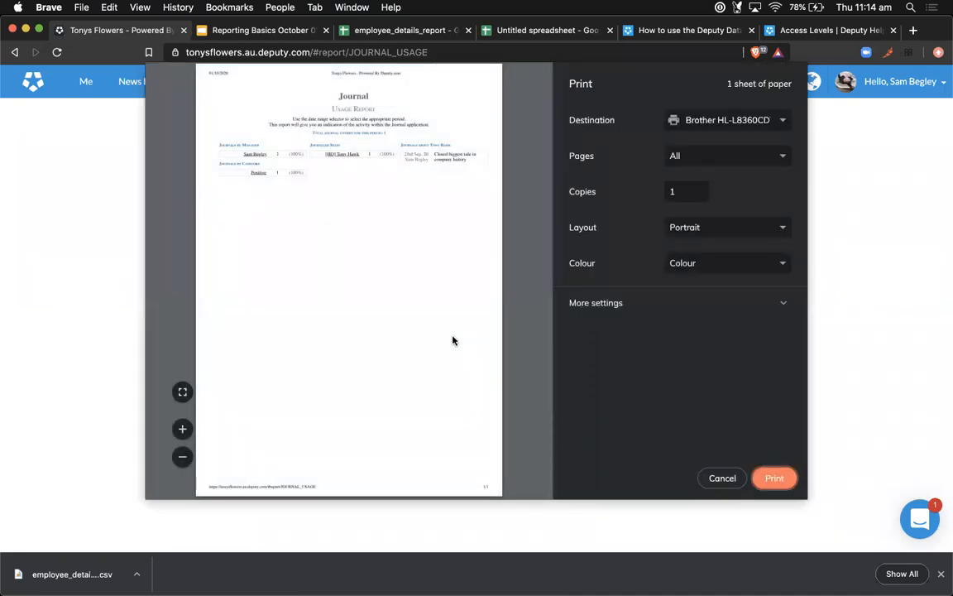
pyautogui.click(712, 476)
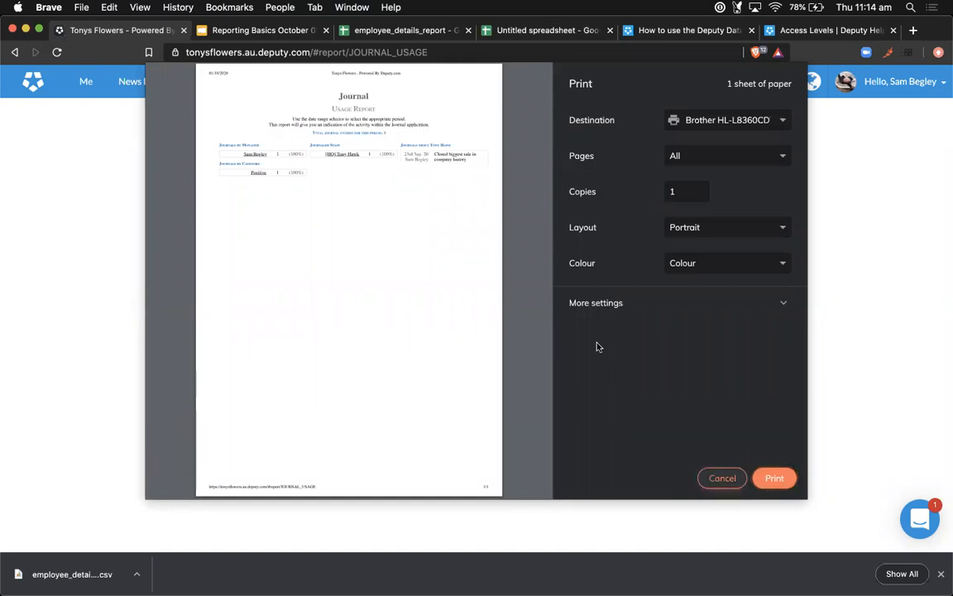
# Step: Return to the Reports Dashboard and bring up the Journal Usage and Leave Management reports
pyautogui.moveTo(538, 81)
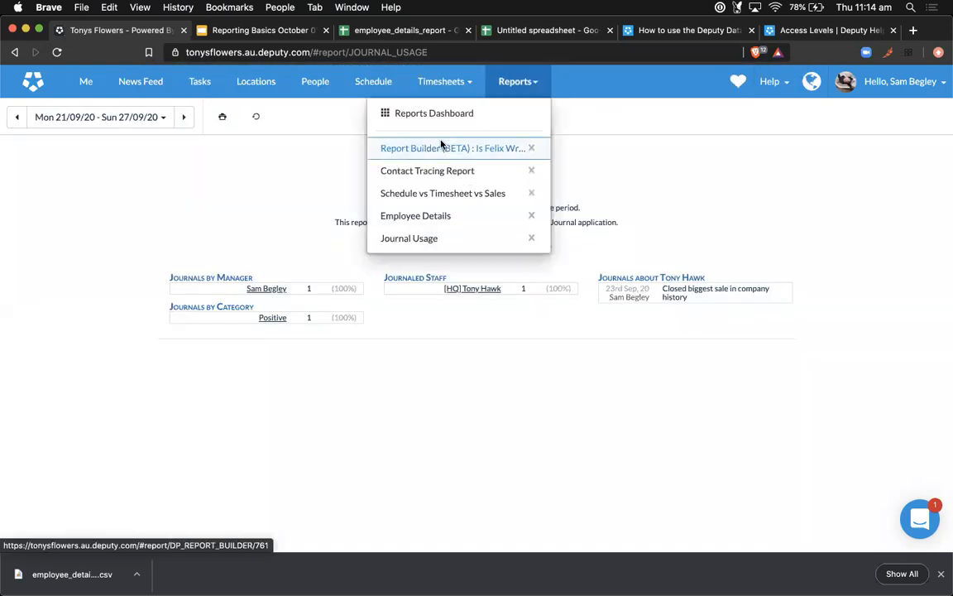
pyautogui.click(441, 115)
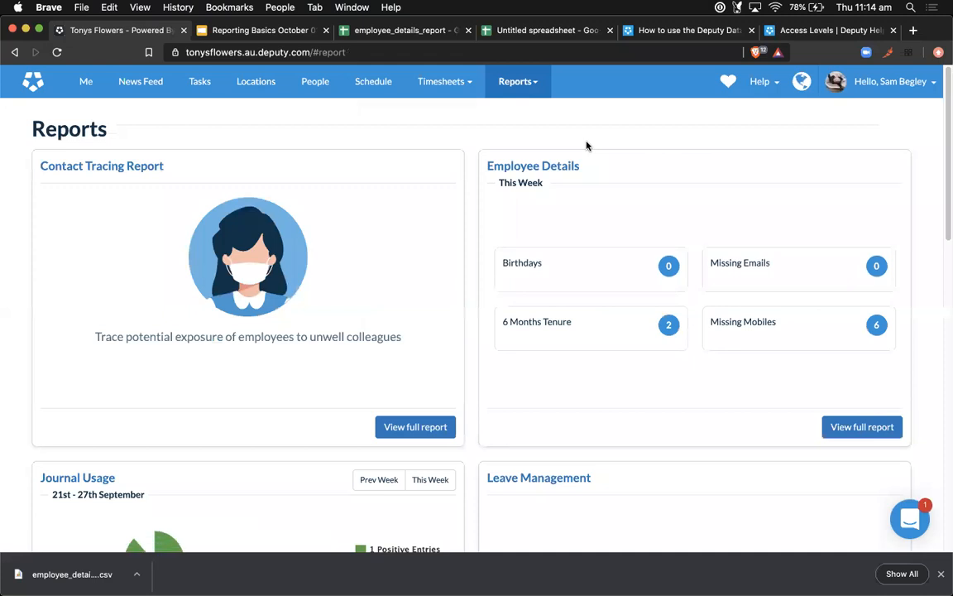
pyautogui.scroll(-4, 589, 147)
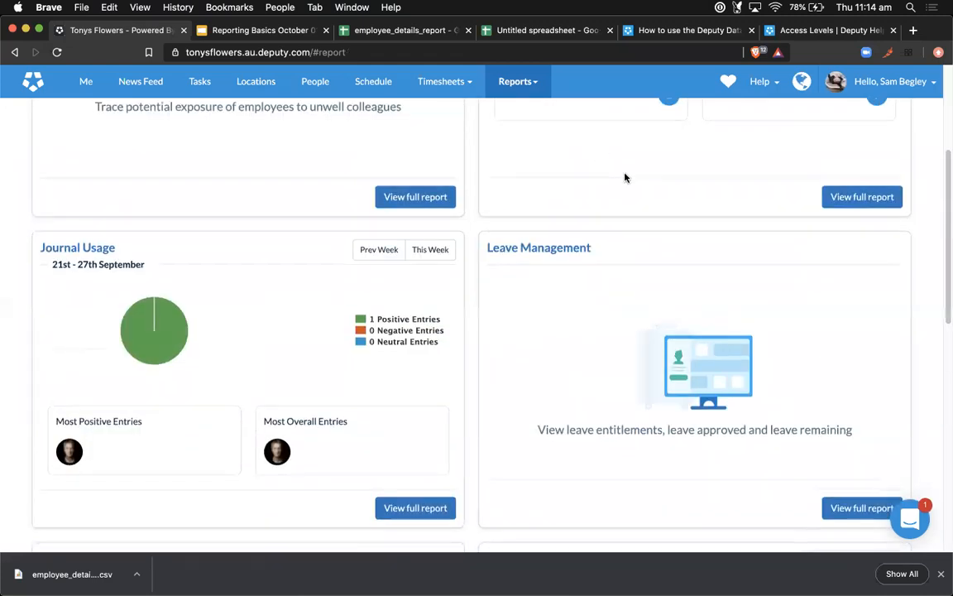
# Step: Open the full Leave Management report and set the first listed employee's annual leave balance to 8 hours
pyautogui.click(834, 503)
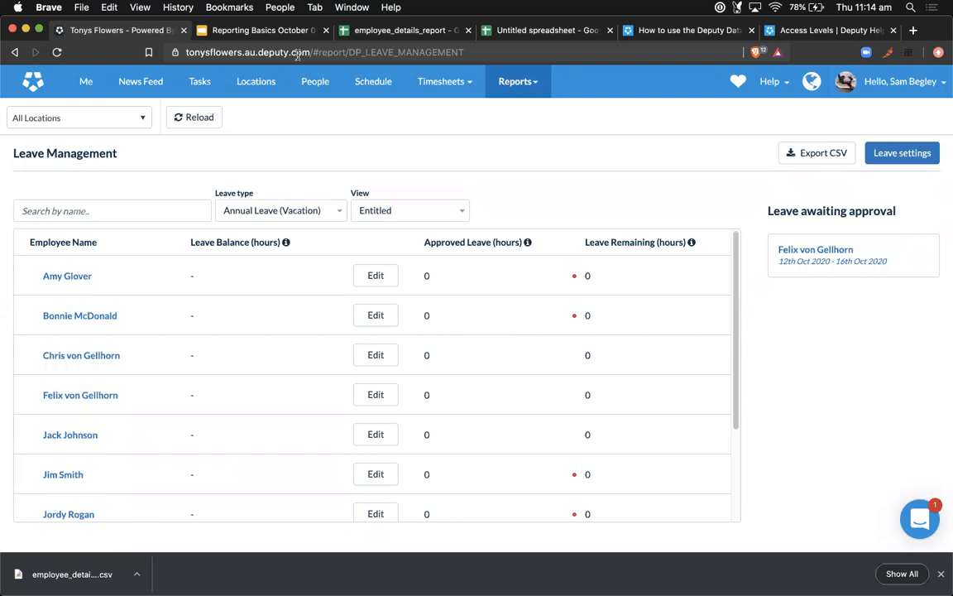
pyautogui.scroll(-1, 314, 249)
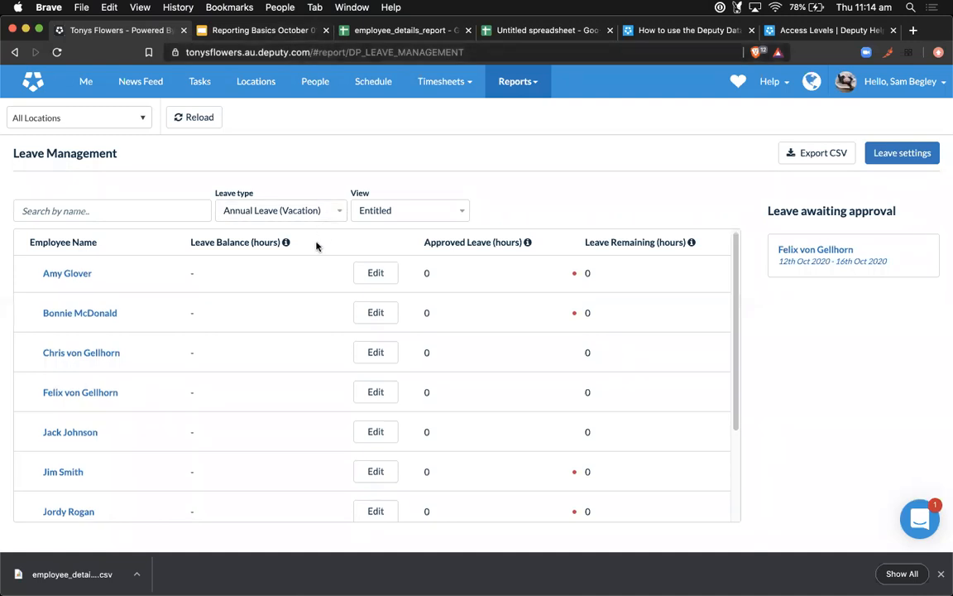
pyautogui.click(370, 271)
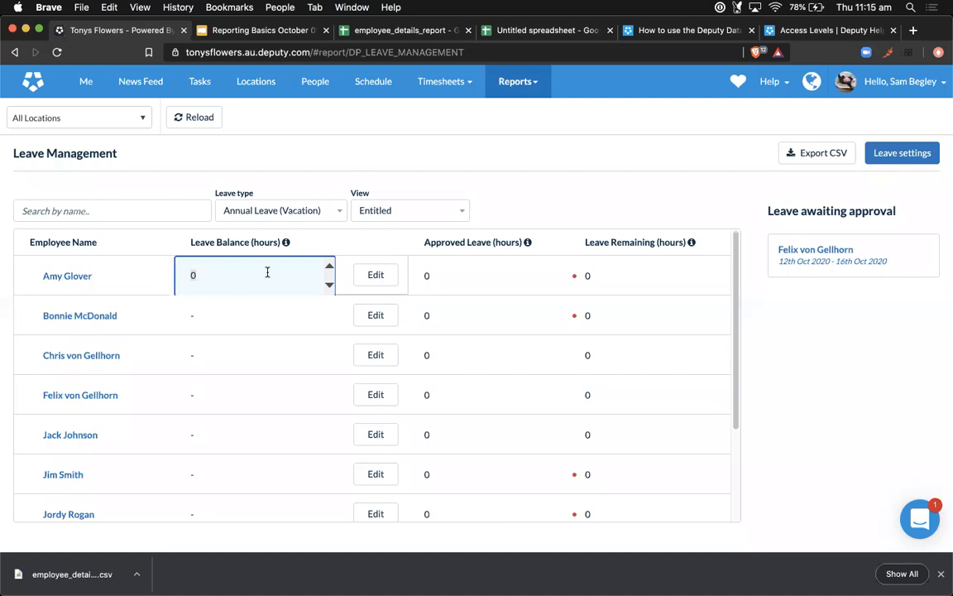
pyautogui.write('8')
pyautogui.click(382, 241)
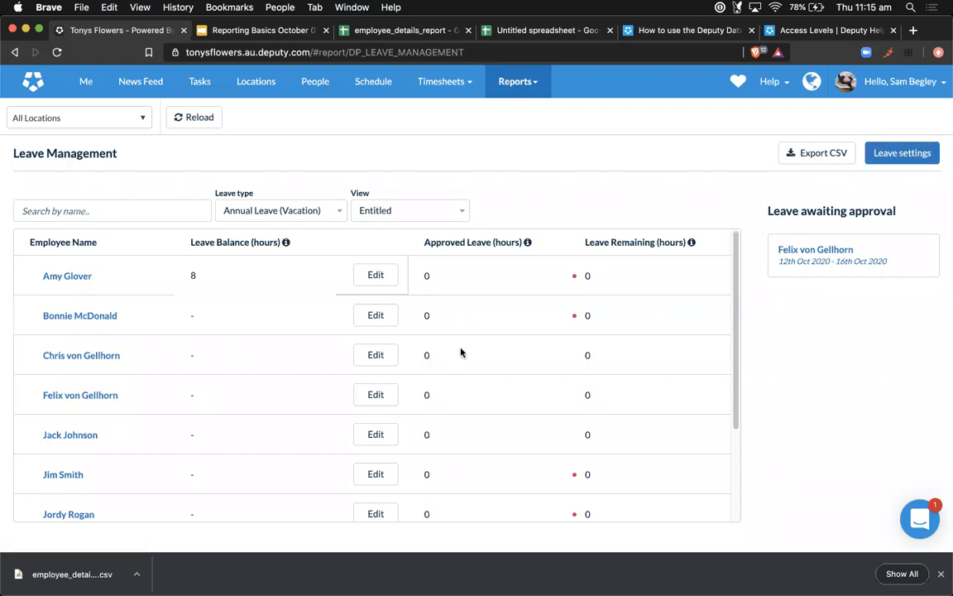
# Step: Look through the employee leave list and the location filter's options, keeping All Locations
pyautogui.moveTo(734, 281); pyautogui.dragTo(735, 310)
pyautogui.scroll(-3, 735, 313)
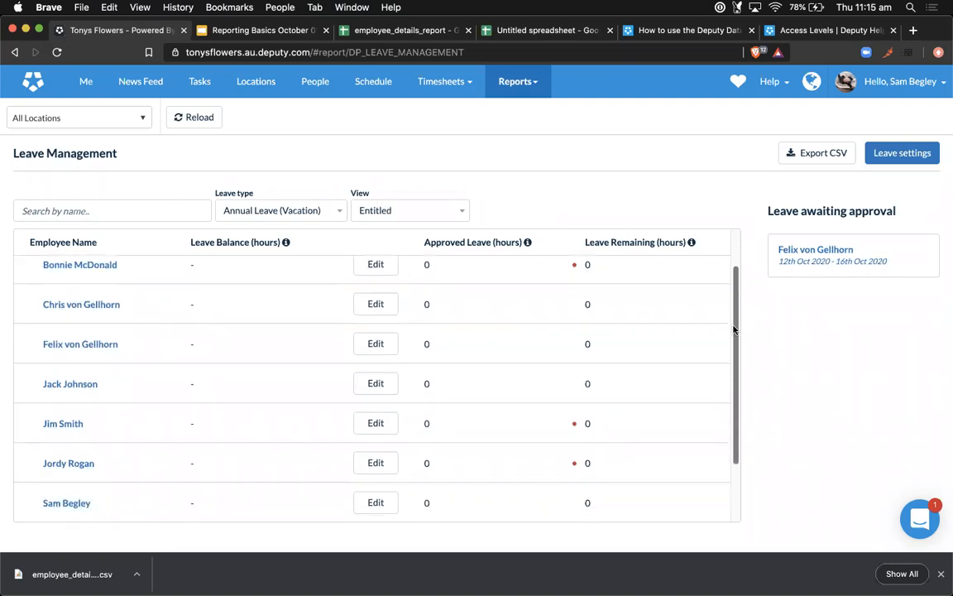
pyautogui.scroll(4, 736, 313)
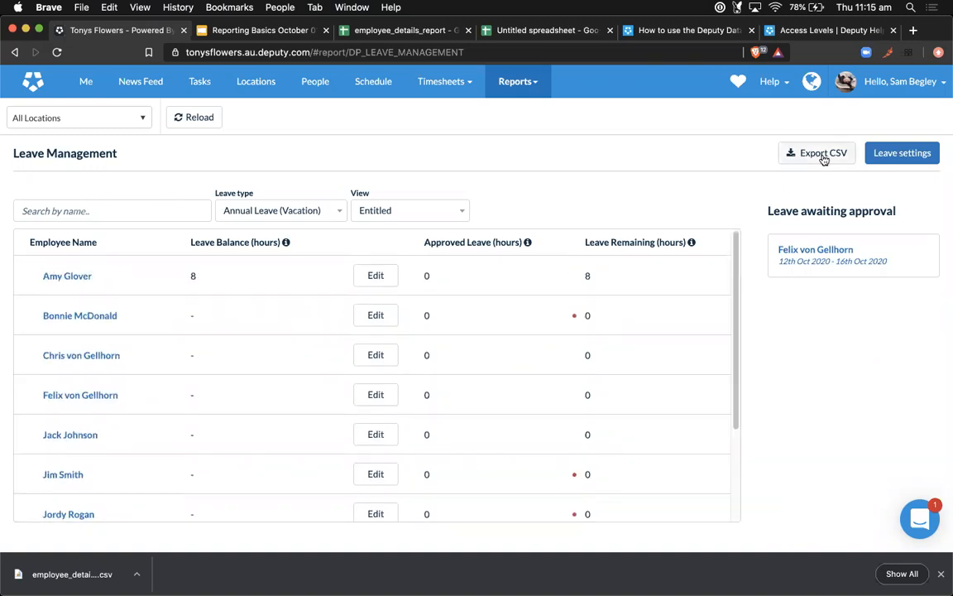
pyautogui.click(116, 118)
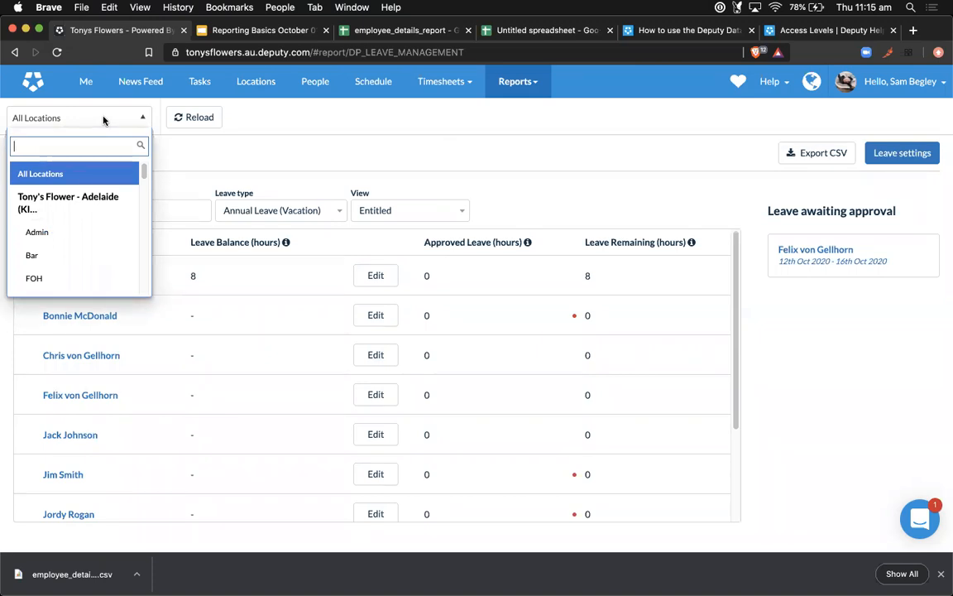
pyautogui.click(105, 121)
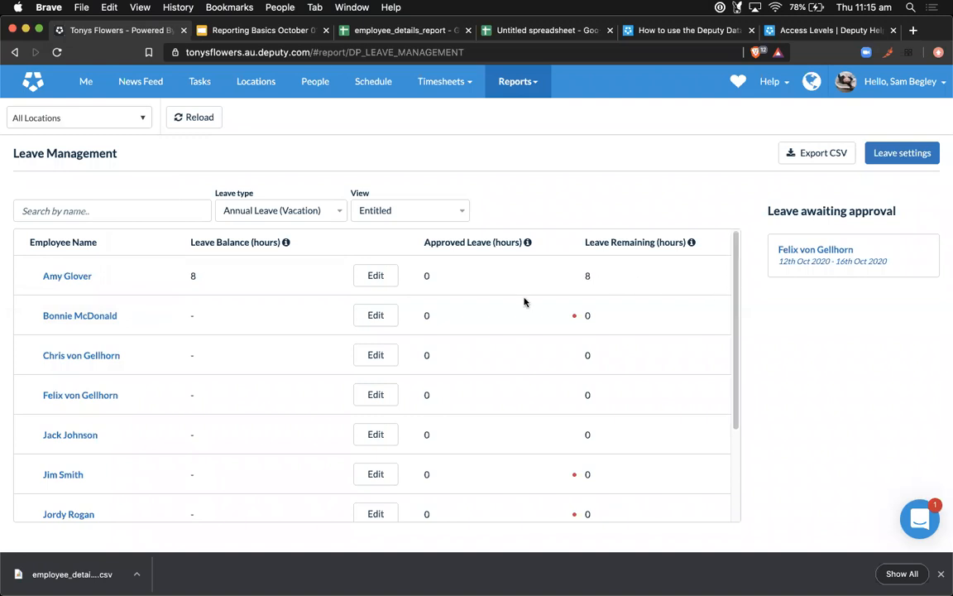
# Step: Reopen the first employee's leave balance for editing, check the leave awaiting approval and remaining hours, and save the balance as is
pyautogui.click(389, 281)
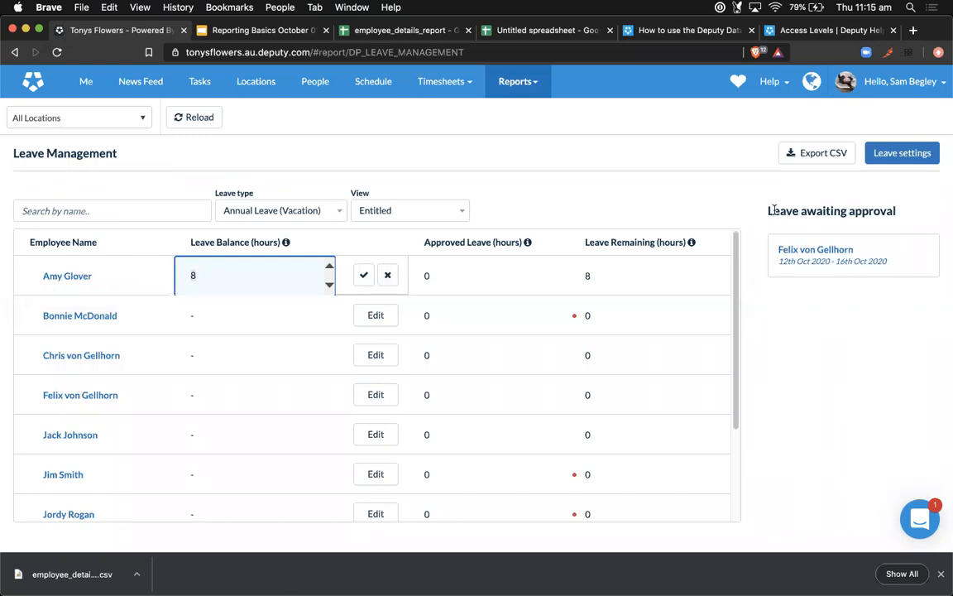
pyautogui.moveTo(775, 210); pyautogui.dragTo(874, 212)
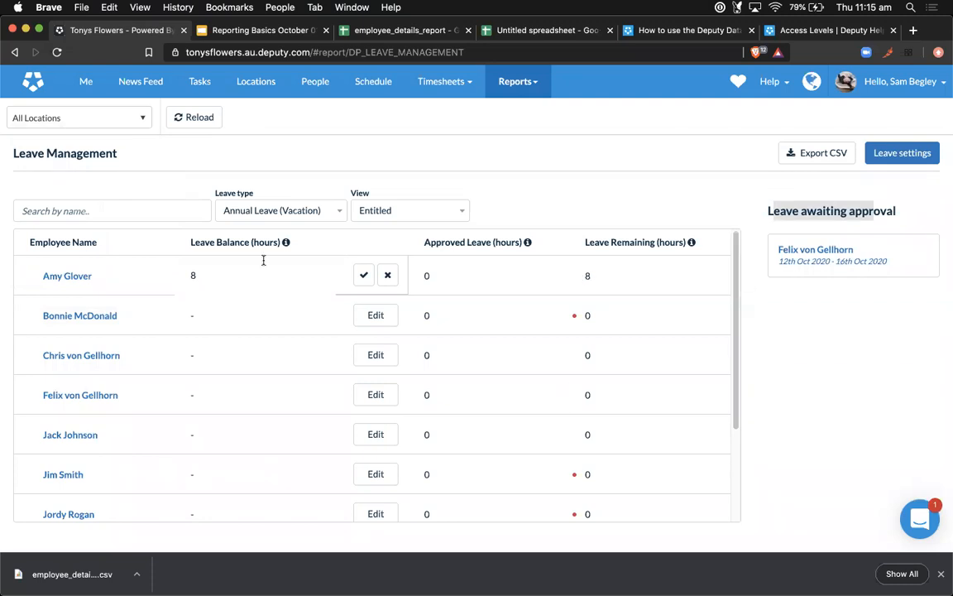
pyautogui.click(235, 273)
pyautogui.click(607, 275)
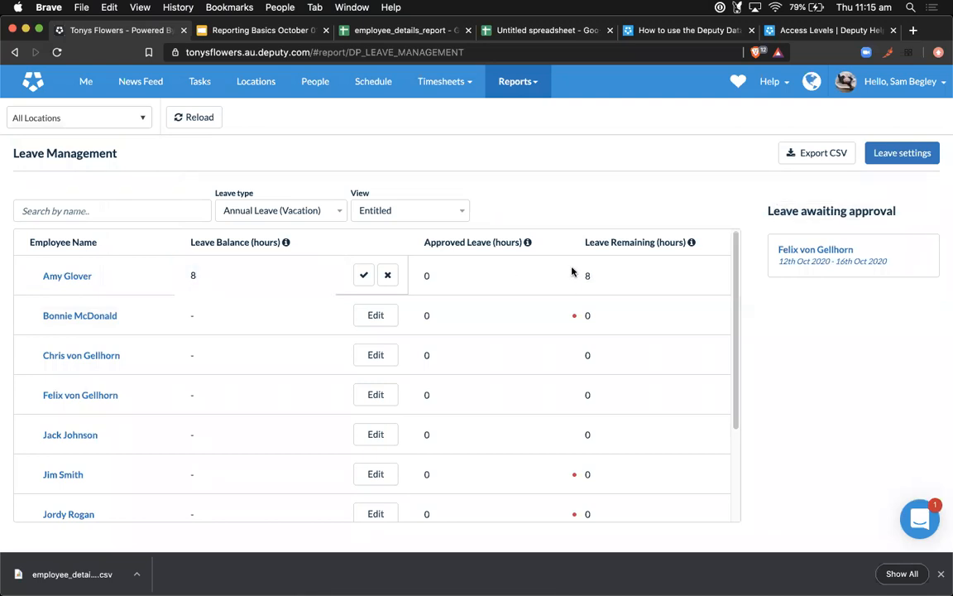
pyautogui.click(364, 274)
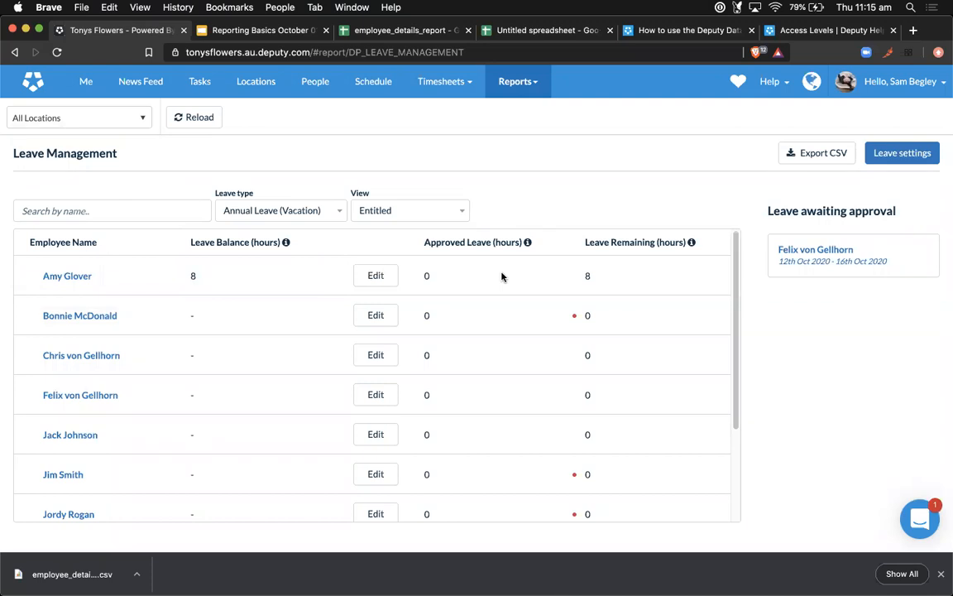
# Step: Return to the Reports Dashboard and bring up the Schedule vs Timesheet vs Sales report
pyautogui.scroll(-4, 502, 287)
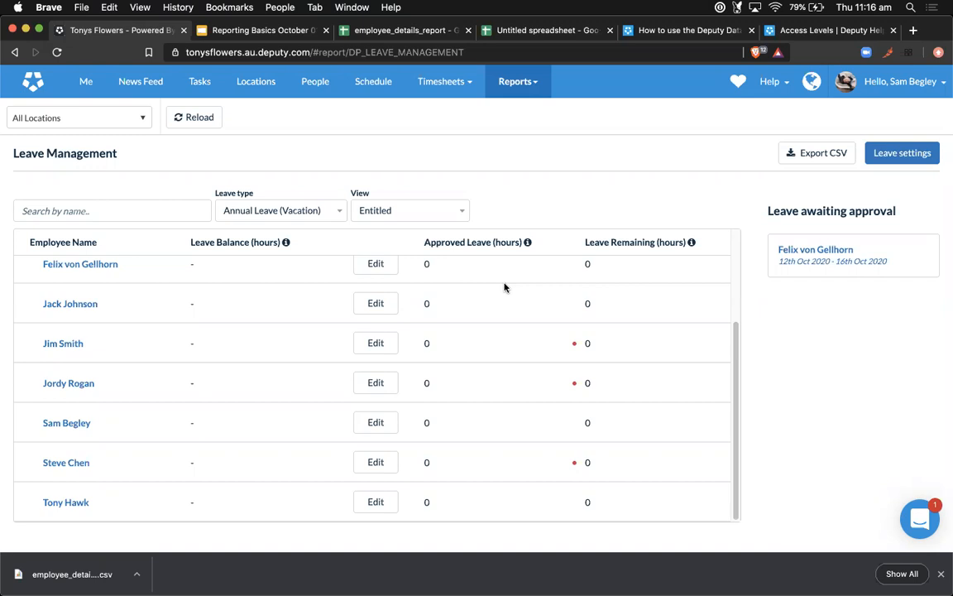
pyautogui.click(513, 89)
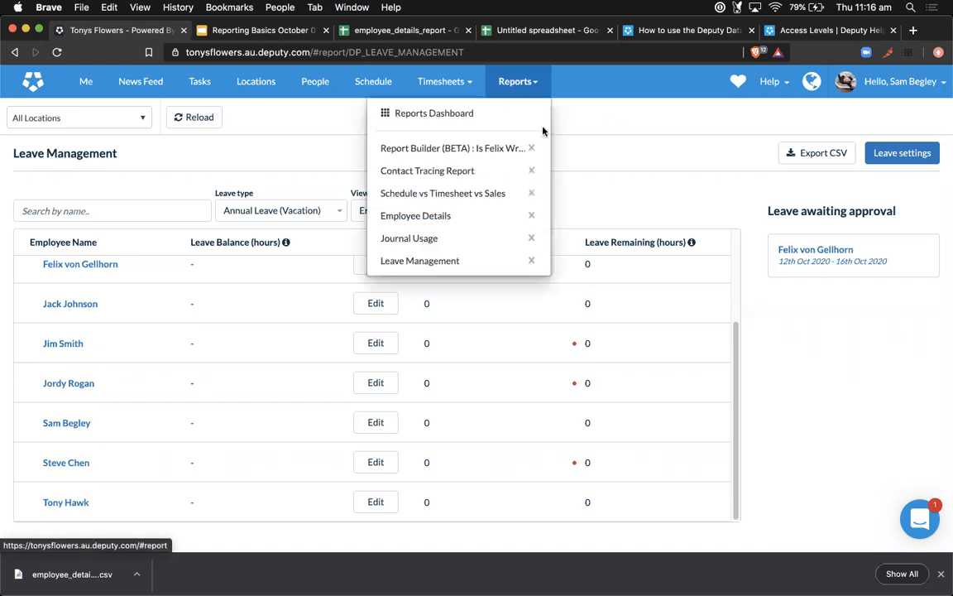
pyautogui.click(500, 123)
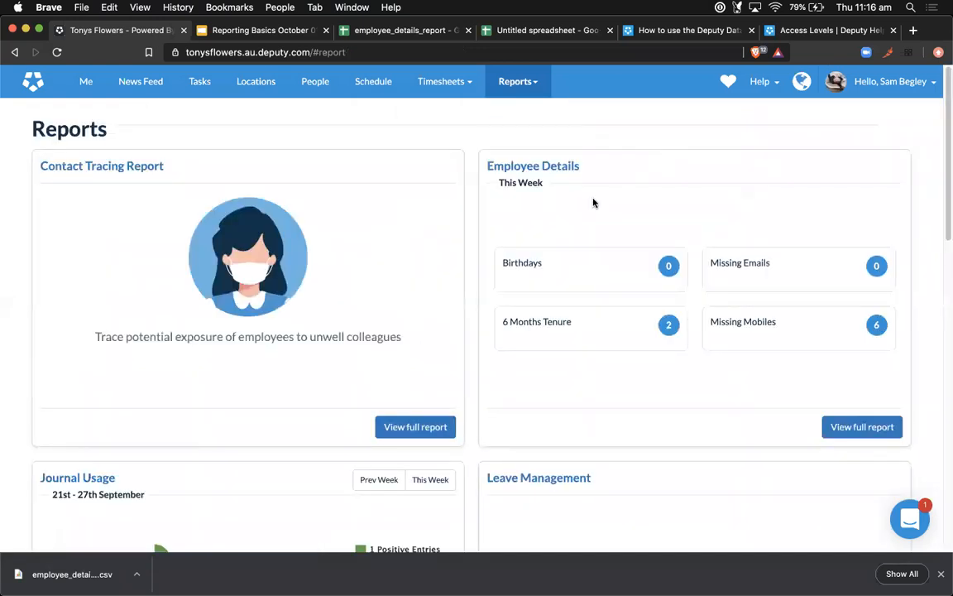
pyautogui.scroll(-5, 594, 202)
pyautogui.scroll(-2, 591, 200)
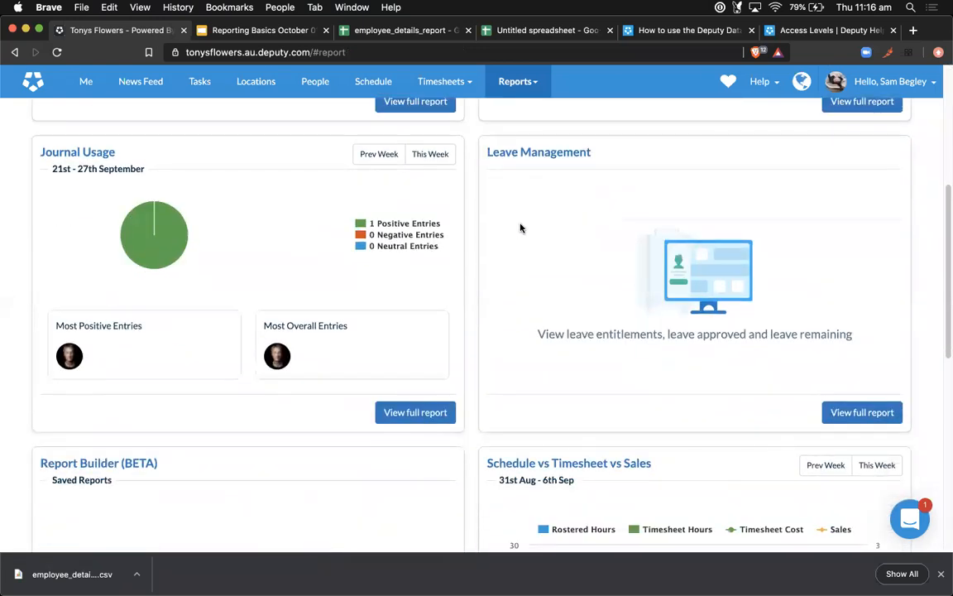
pyautogui.scroll(-3, 520, 233)
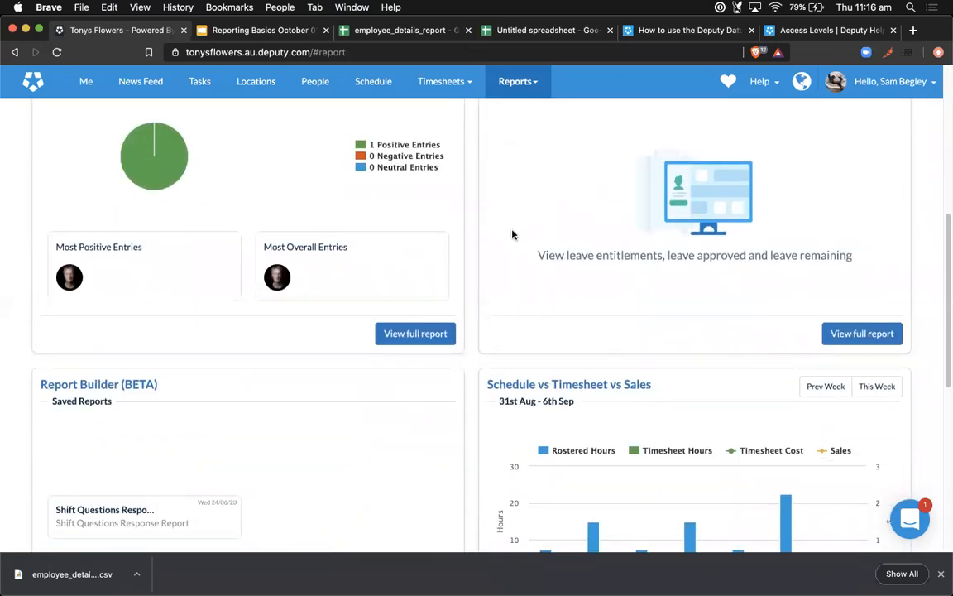
pyautogui.scroll(-4, 512, 235)
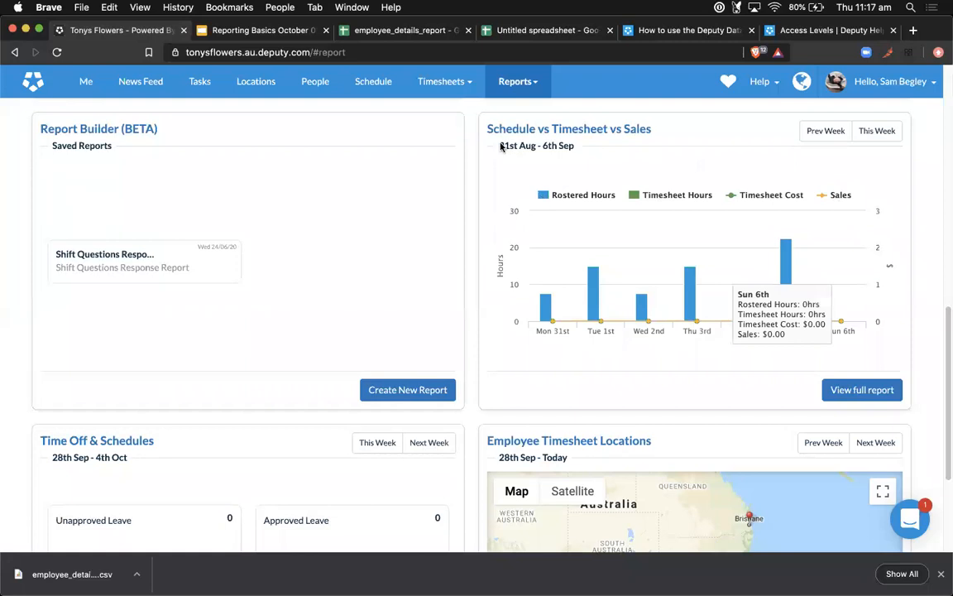
# Step: Browse the Schedule vs Timesheet vs Sales weeks, settle on 31st Aug - 6th Sep, and open the full report
pyautogui.moveTo(500, 146); pyautogui.dragTo(575, 148)
pyautogui.click(821, 131)
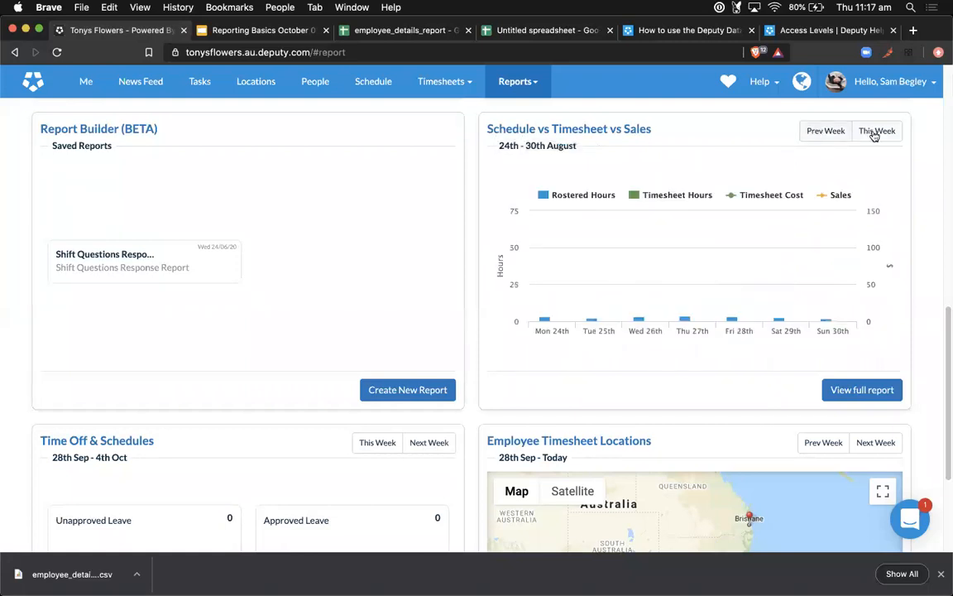
pyautogui.click(875, 133)
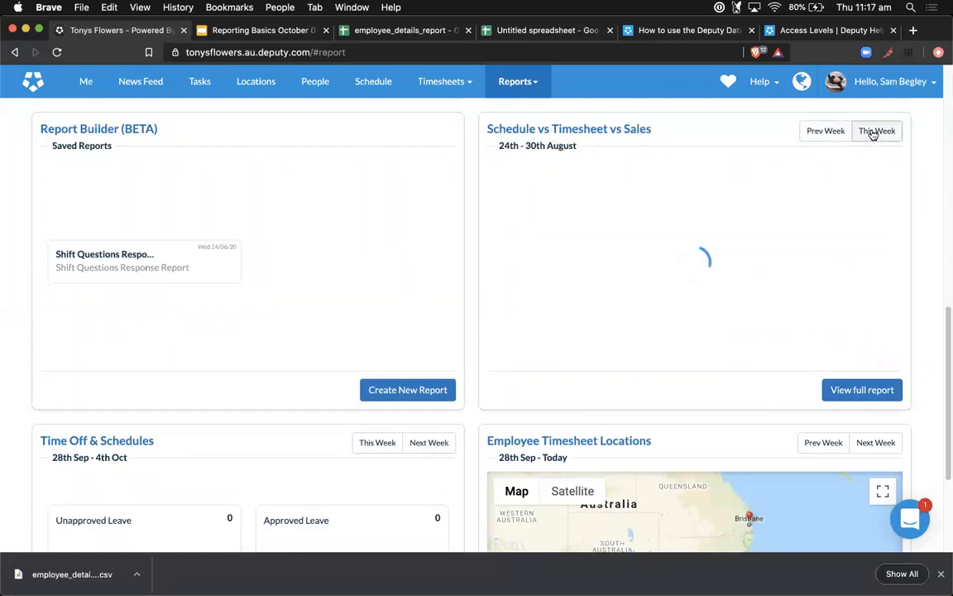
pyautogui.click(826, 131)
pyautogui.click(830, 132)
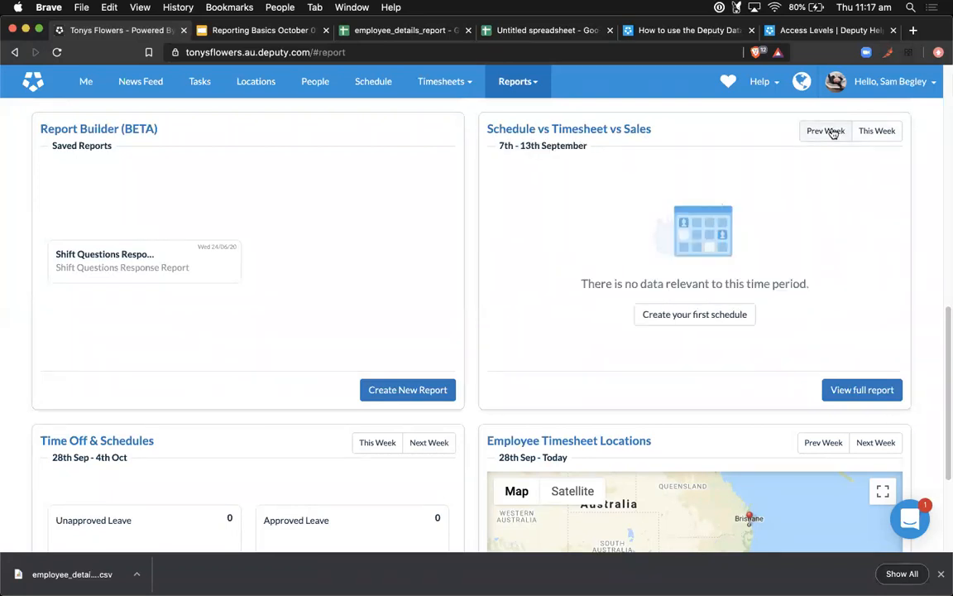
pyautogui.click(830, 132)
pyautogui.moveTo(622, 306)
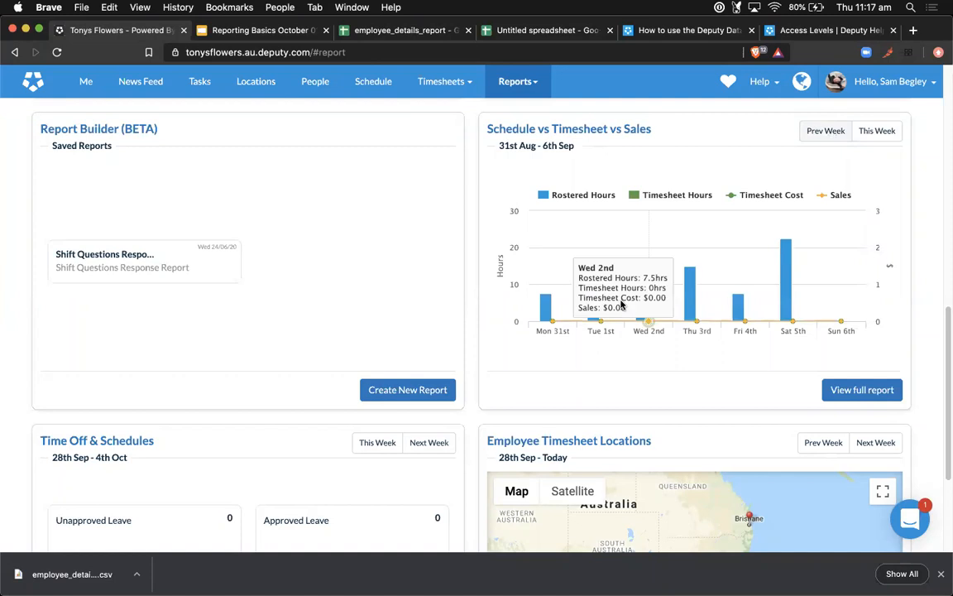
pyautogui.click(865, 388)
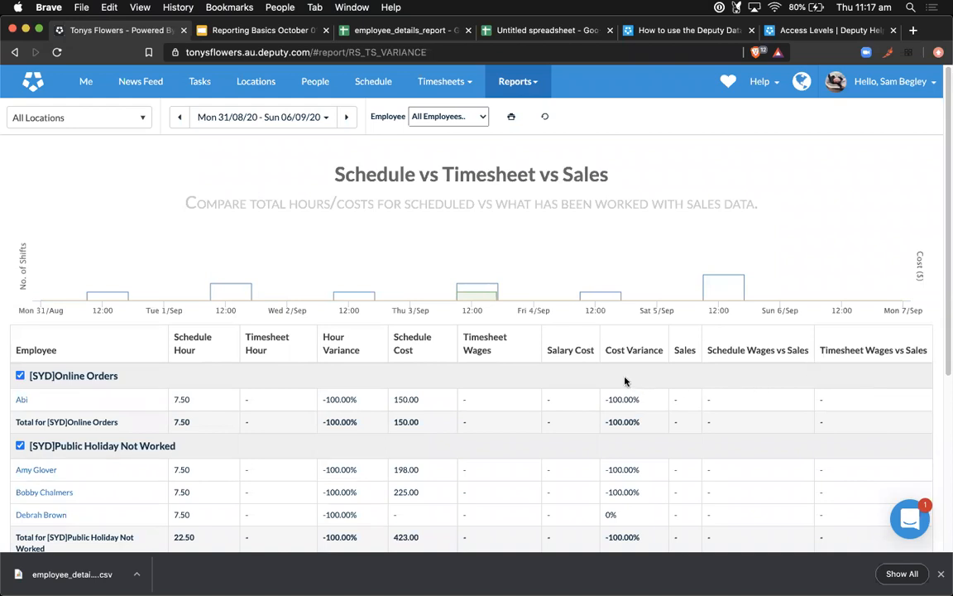
# Step: Check the report's location filter options and keep All Locations selected
pyautogui.scroll(-1, 626, 382)
pyautogui.scroll(1, 625, 381)
pyautogui.click(113, 121)
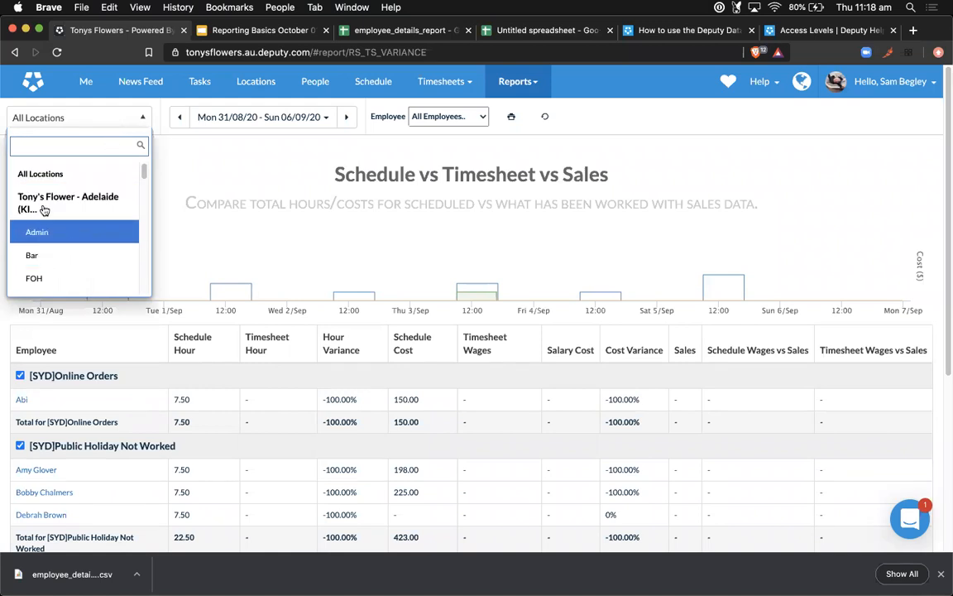
pyautogui.click(41, 170)
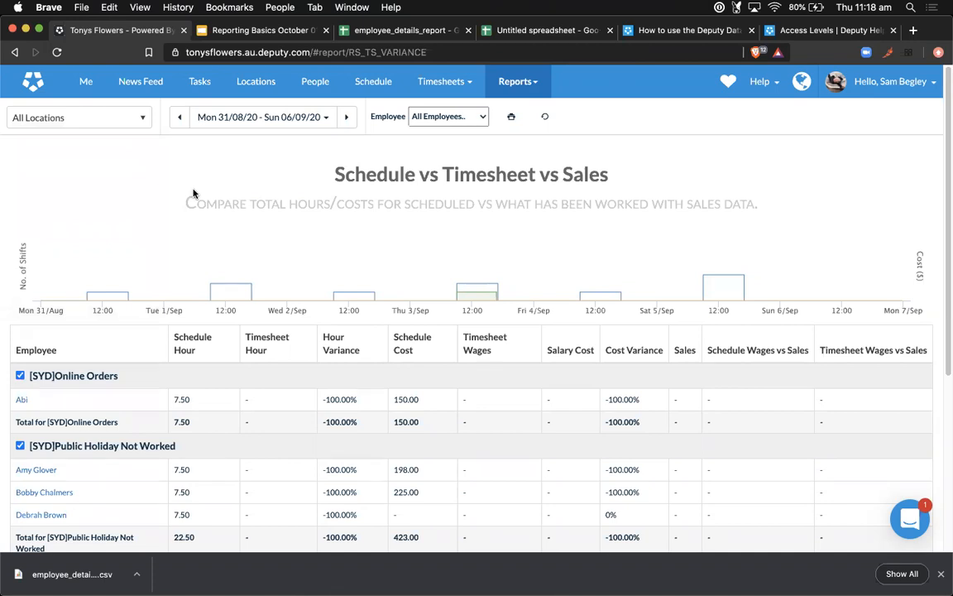
# Step: Review the report's date range and employee filter options, keeping the week of 31/08/20 - 06/09/20 and All Employees
pyautogui.click(209, 115)
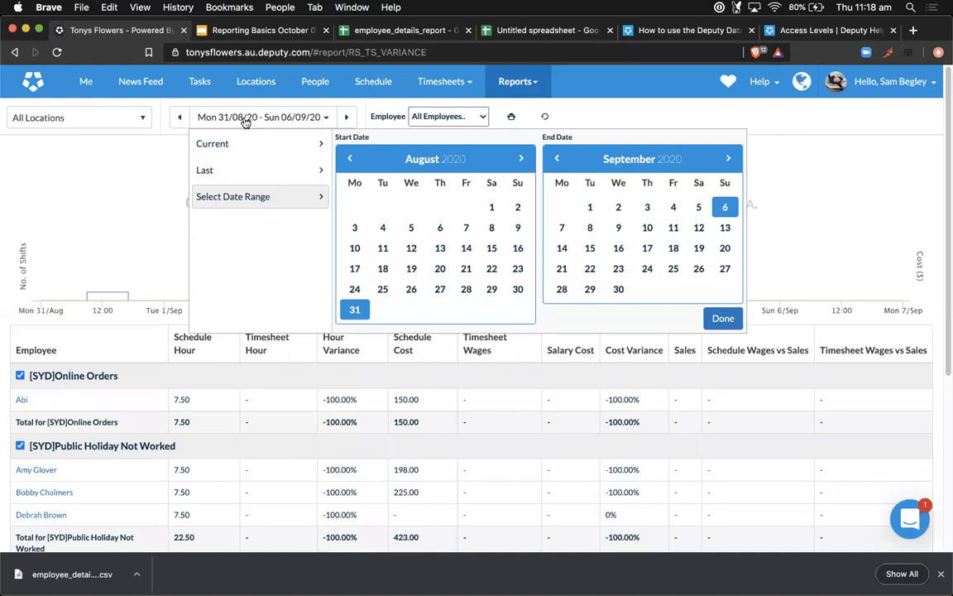
pyautogui.click(246, 121)
pyautogui.click(104, 118)
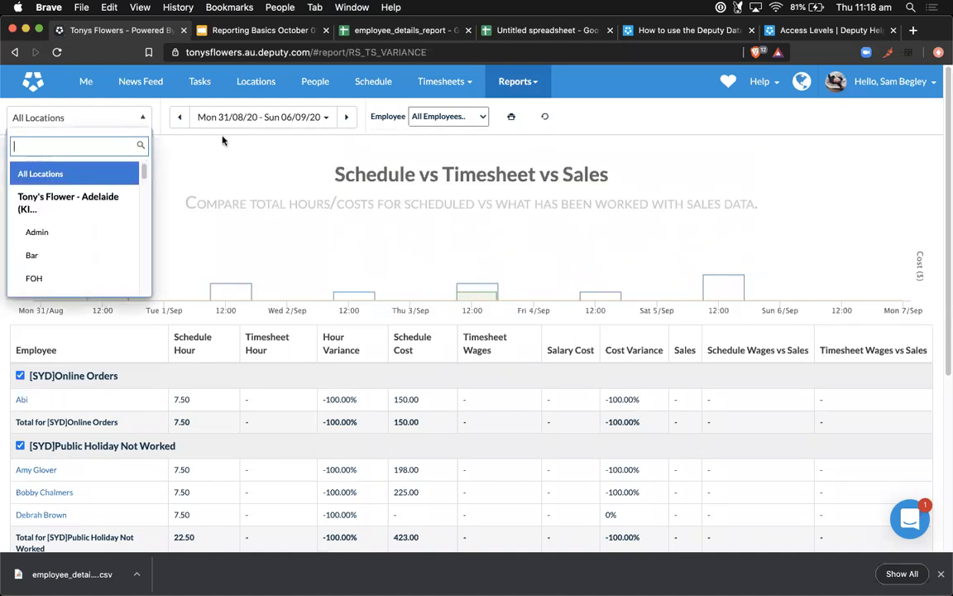
pyautogui.click(258, 122)
pyautogui.click(258, 122)
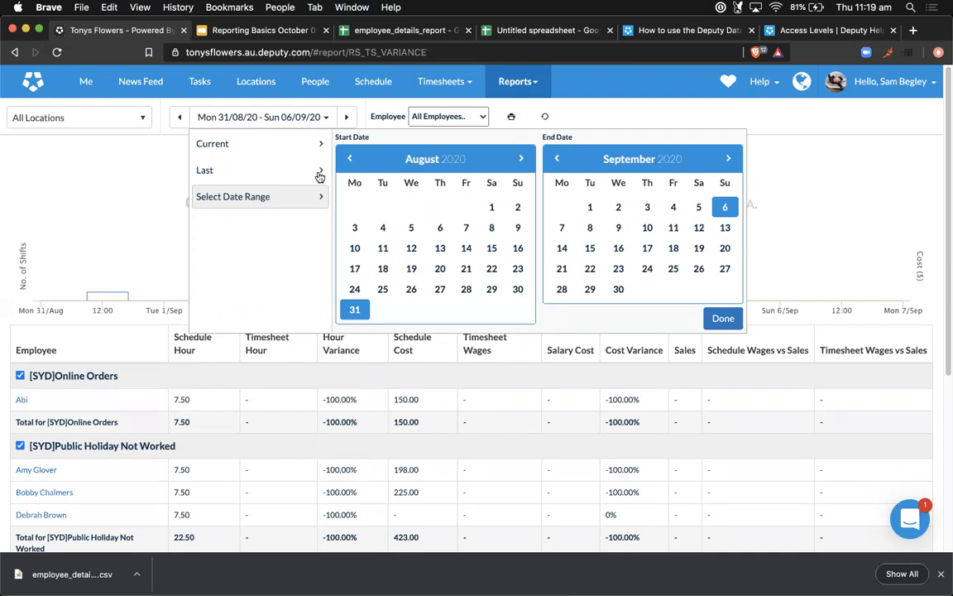
pyautogui.click(293, 113)
pyautogui.click(422, 116)
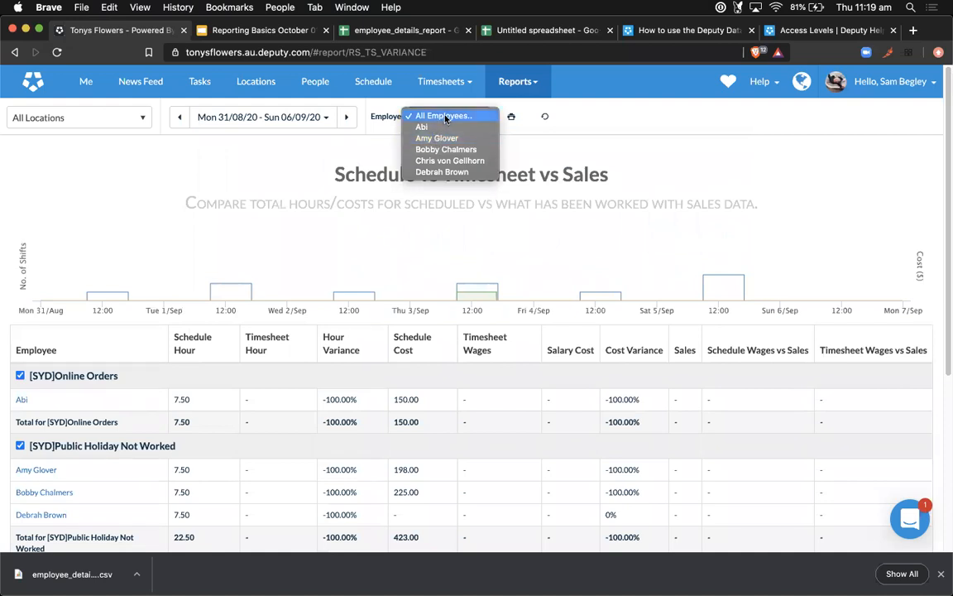
pyautogui.click(408, 115)
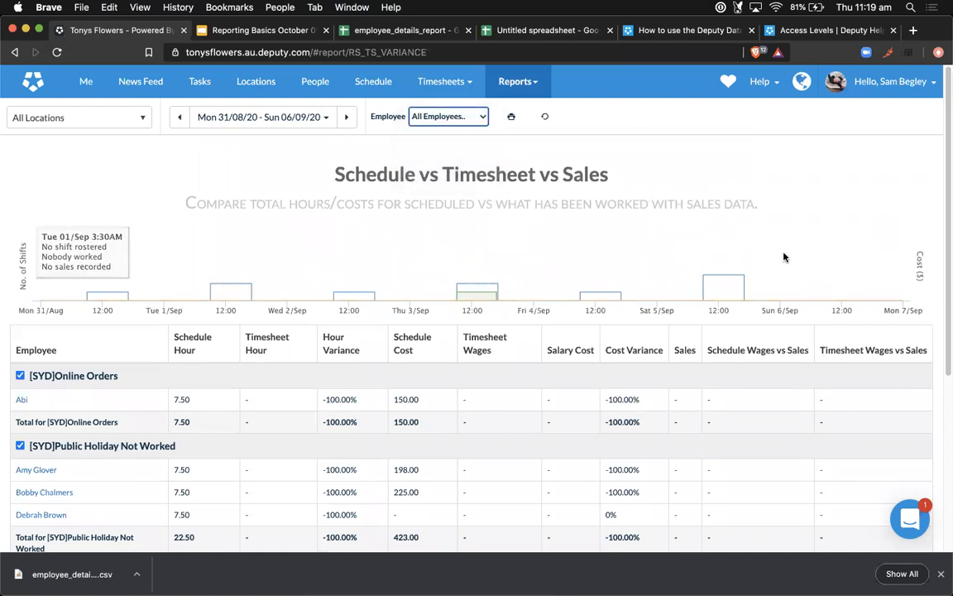
# Step: Dismiss the browser's downloads bar and examine the hours, cost and variance table down to the Grand Total row
pyautogui.moveTo(945, 162); pyautogui.dragTo(939, 299)
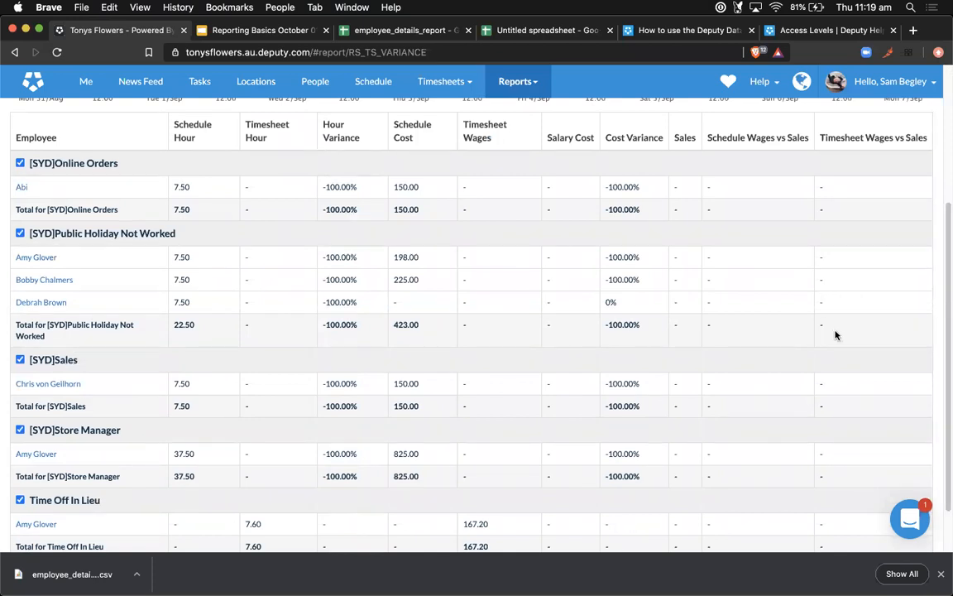
pyautogui.click(943, 577)
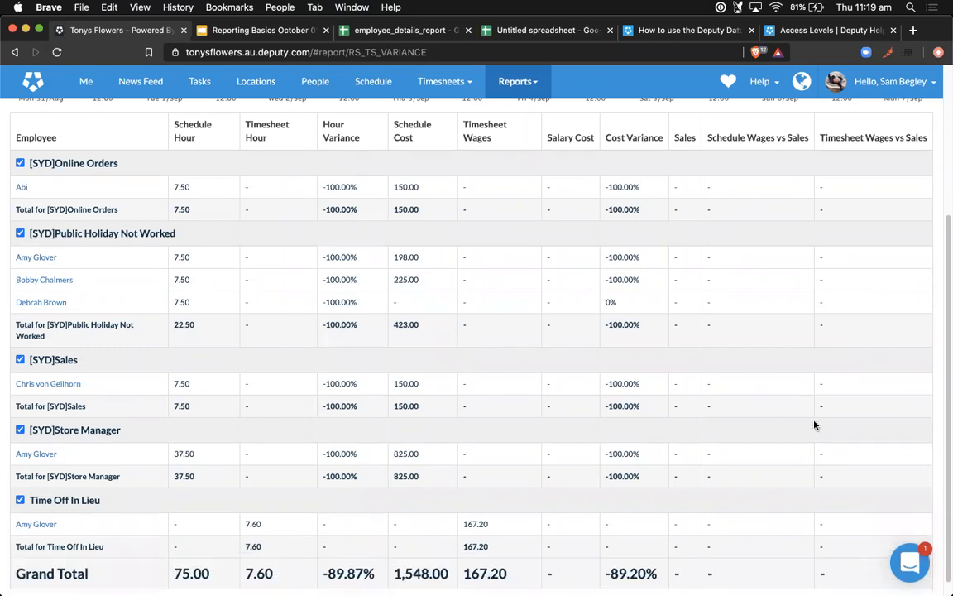
pyautogui.scroll(1, 811, 422)
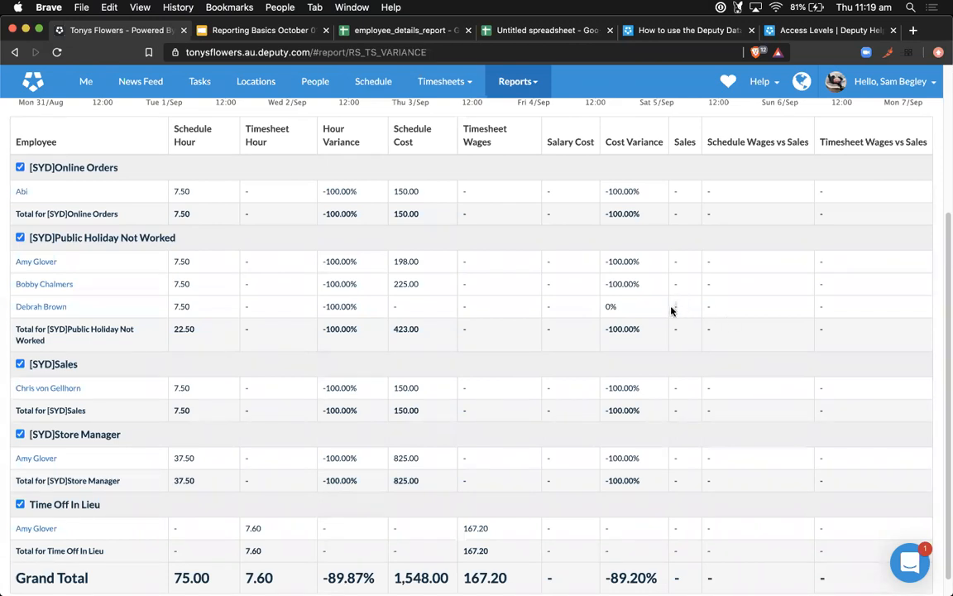
pyautogui.scroll(-1, 696, 485)
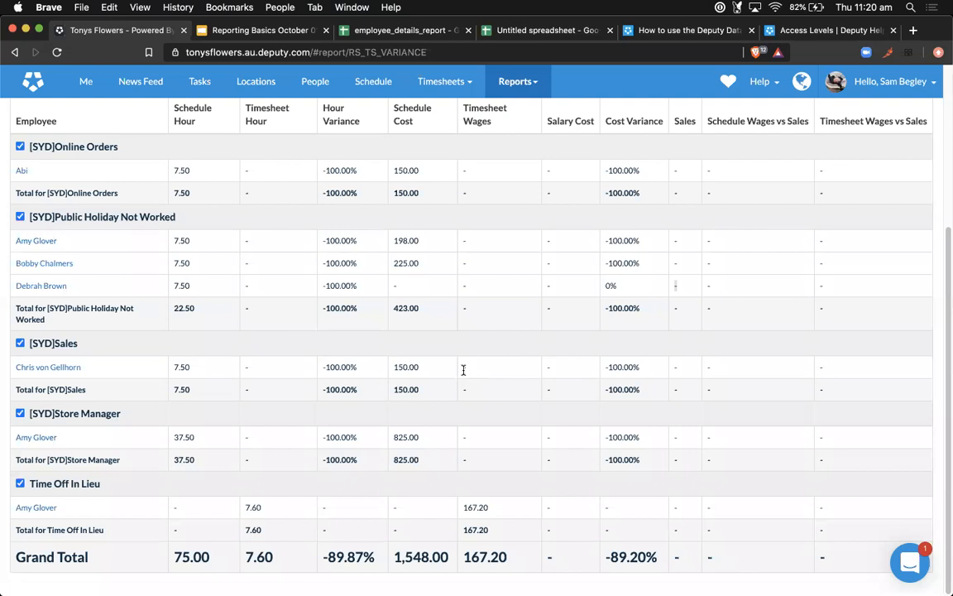
pyautogui.scroll(4, 464, 369)
pyautogui.scroll(1, 464, 375)
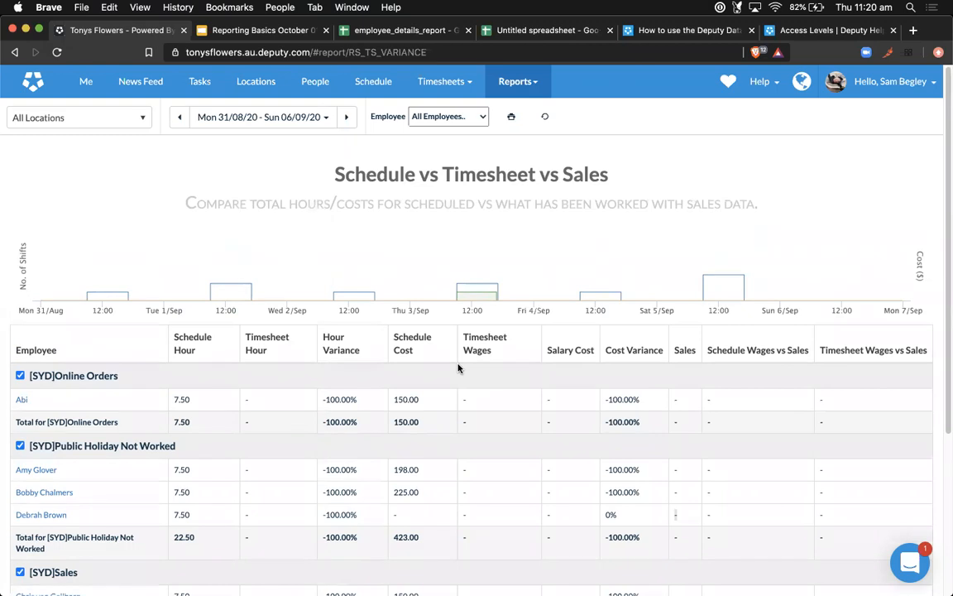
# Step: Preview the Schedule vs Timesheet vs Sales printout, enlarge it to inspect the employee table, and close the preview without printing
pyautogui.click(510, 117)
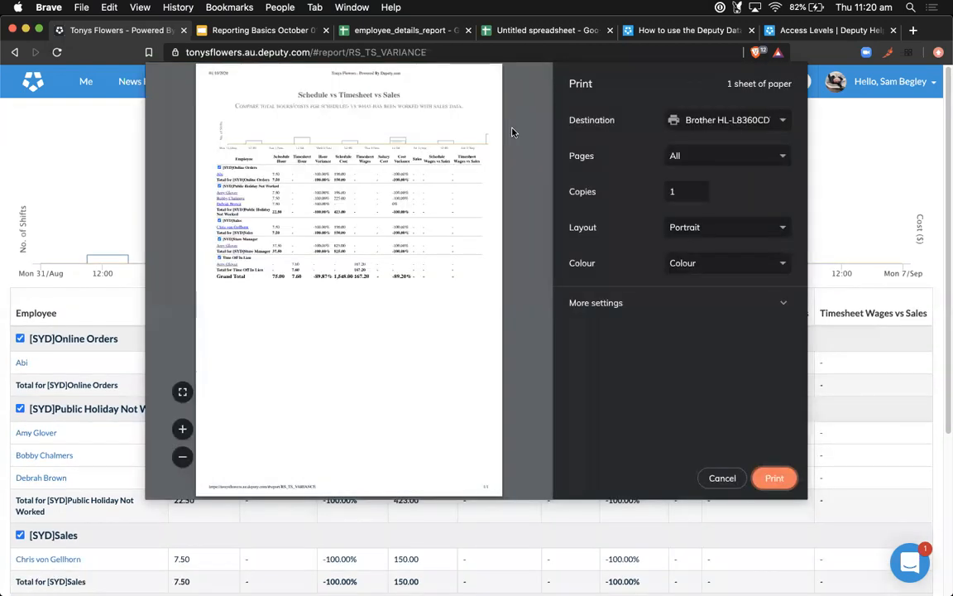
pyautogui.click(183, 427)
pyautogui.click(183, 428)
pyautogui.click(183, 428)
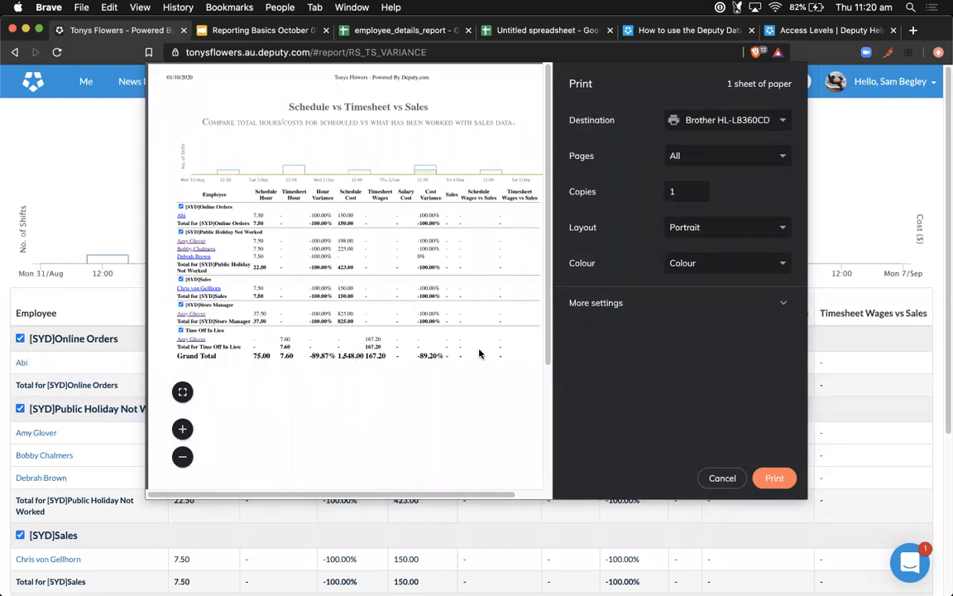
pyautogui.moveTo(283, 240); pyautogui.dragTo(177, 205)
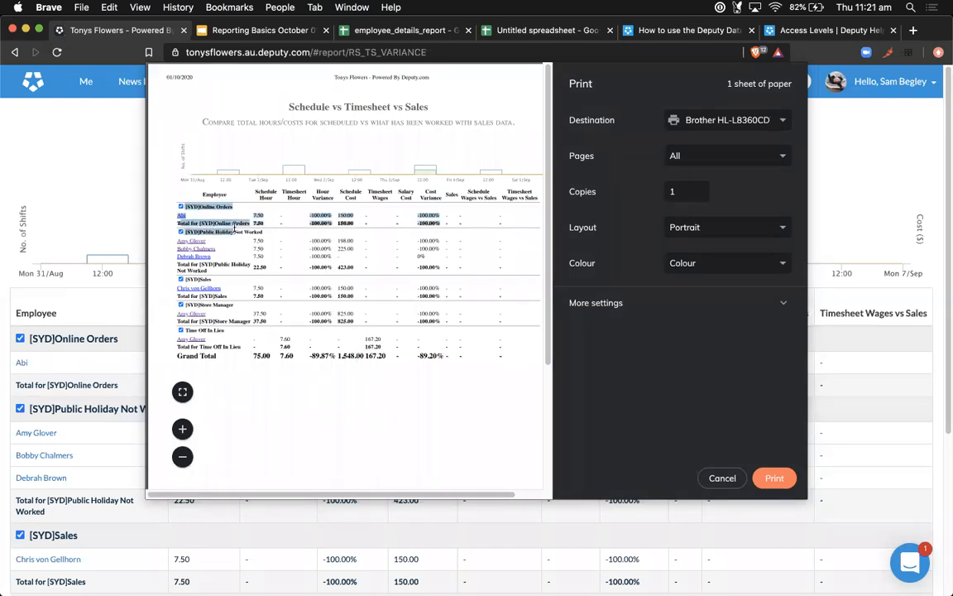
pyautogui.click(319, 399)
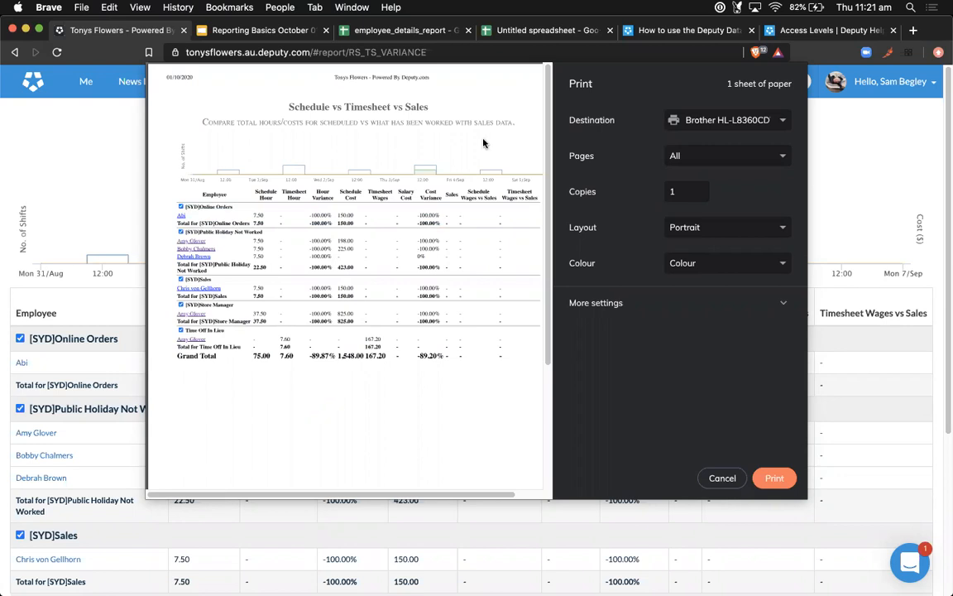
pyautogui.click(702, 477)
# Step: Return to the Reports Dashboard and find the Time Off & Schedules summary
pyautogui.click(528, 82)
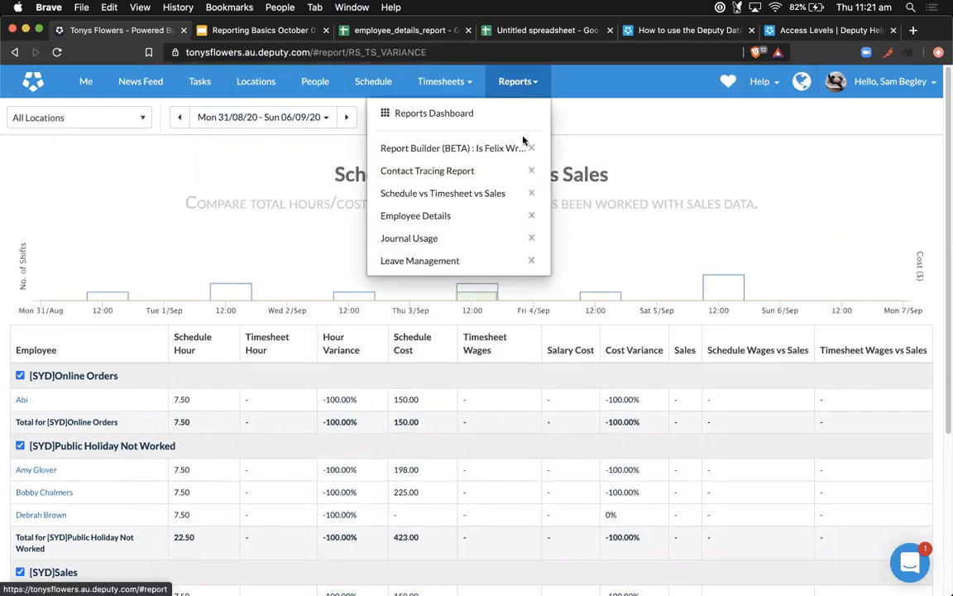
pyautogui.click(476, 115)
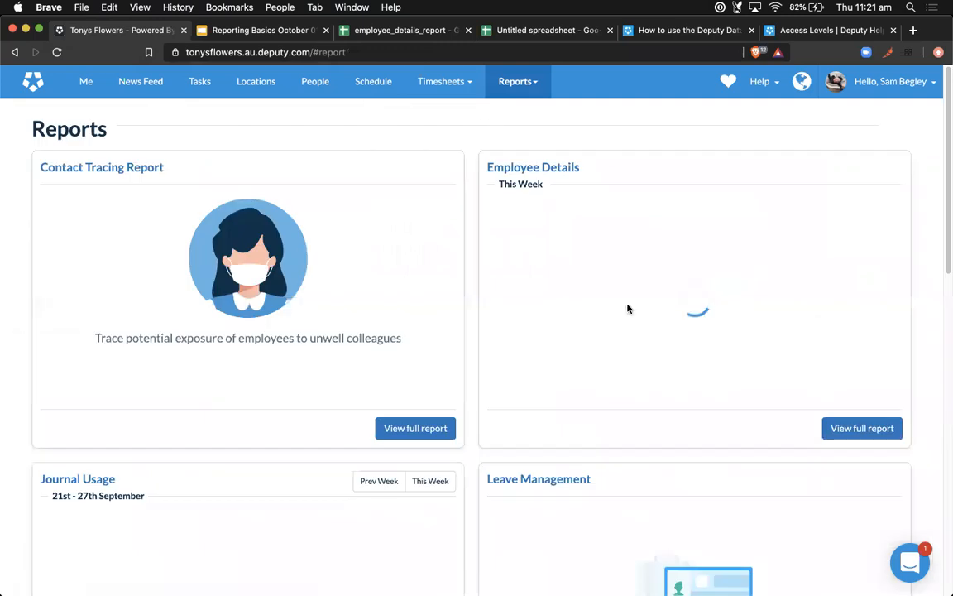
pyautogui.scroll(-5, 504, 345)
pyautogui.scroll(-6, 501, 347)
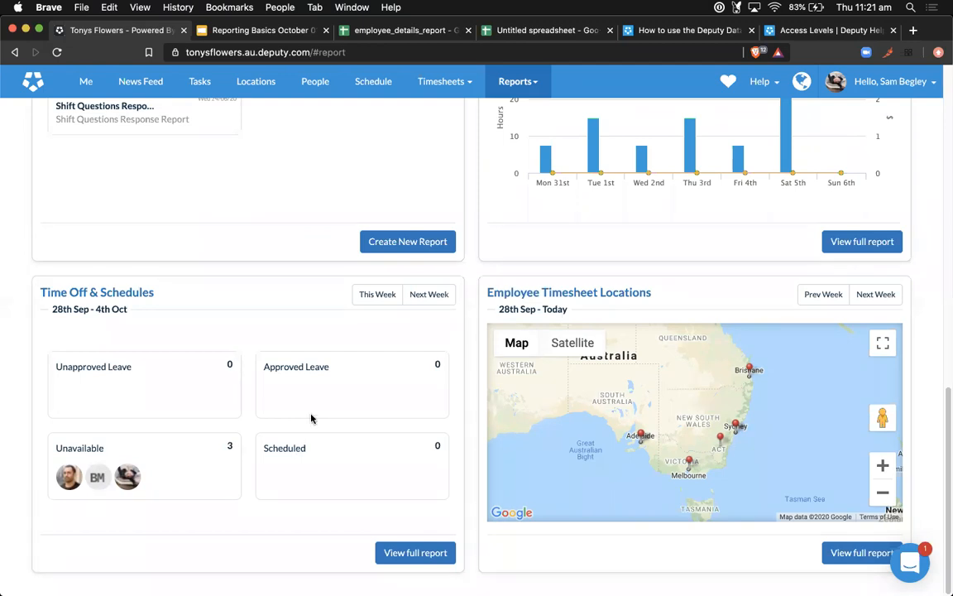
# Step: Compare this week and next week in the Time Off & Schedules summary, settle on this week, and open its full report
pyautogui.click(392, 300)
pyautogui.click(422, 303)
pyautogui.click(390, 301)
pyautogui.click(422, 301)
pyautogui.click(389, 300)
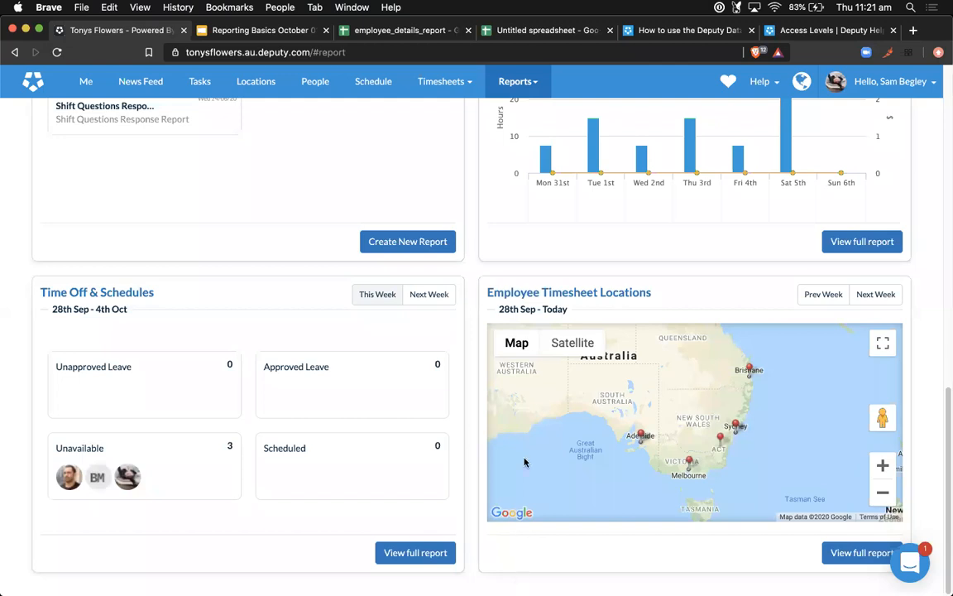
pyautogui.click(415, 552)
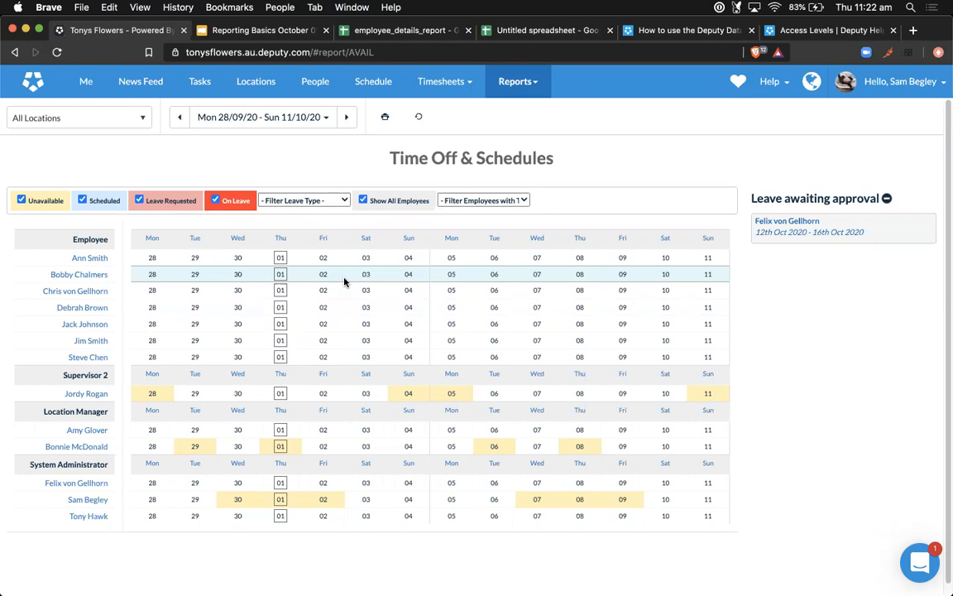
# Step: Check the Time Off & Schedules date range options and examine the highlighted unavailability days in the employee grid
pyautogui.click(265, 121)
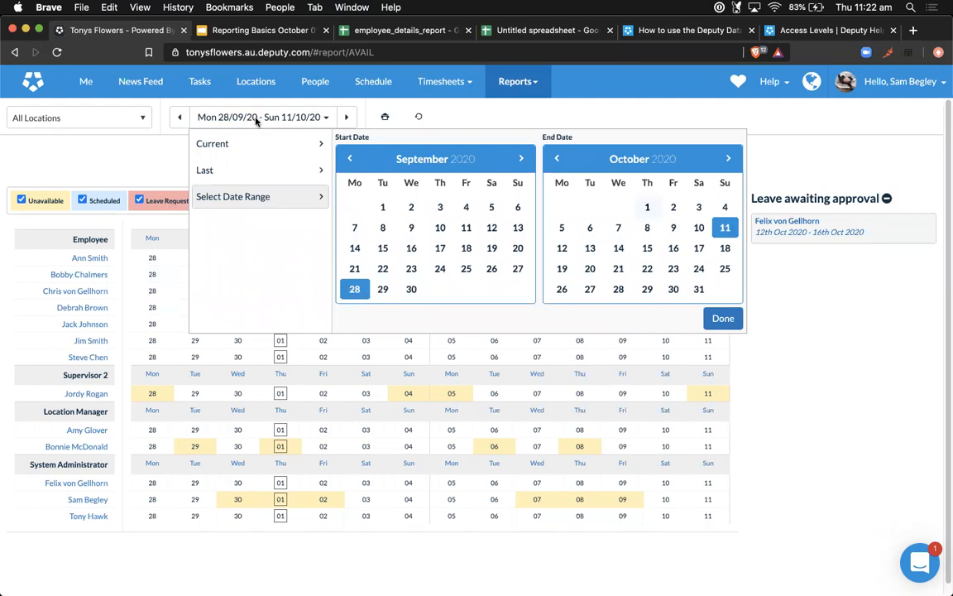
pyautogui.click(256, 119)
pyautogui.moveTo(156, 397)
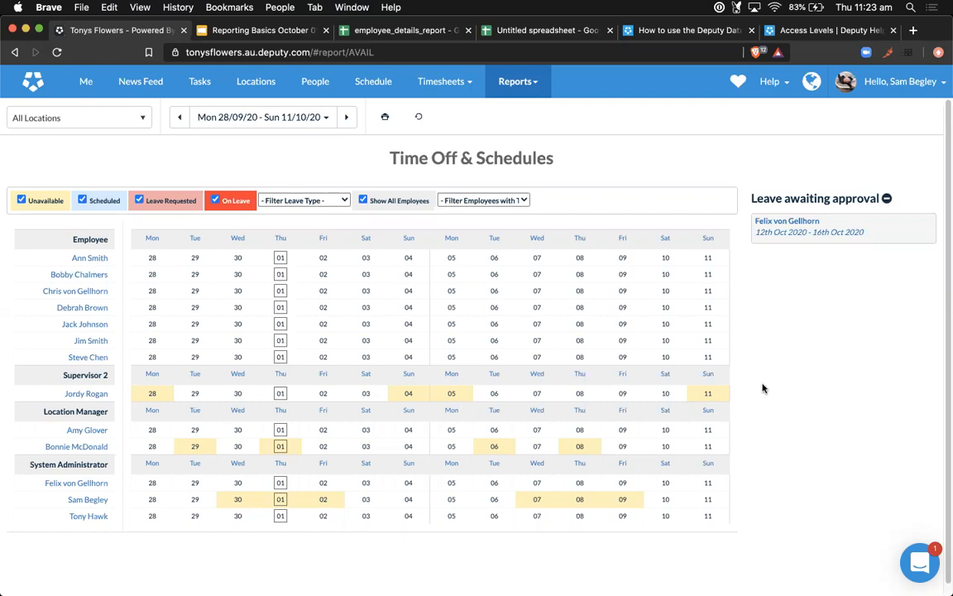
# Step: Set the leave type filter to Annual Leave (Vacation) and review the training, date range and location filter options
pyautogui.click(322, 201)
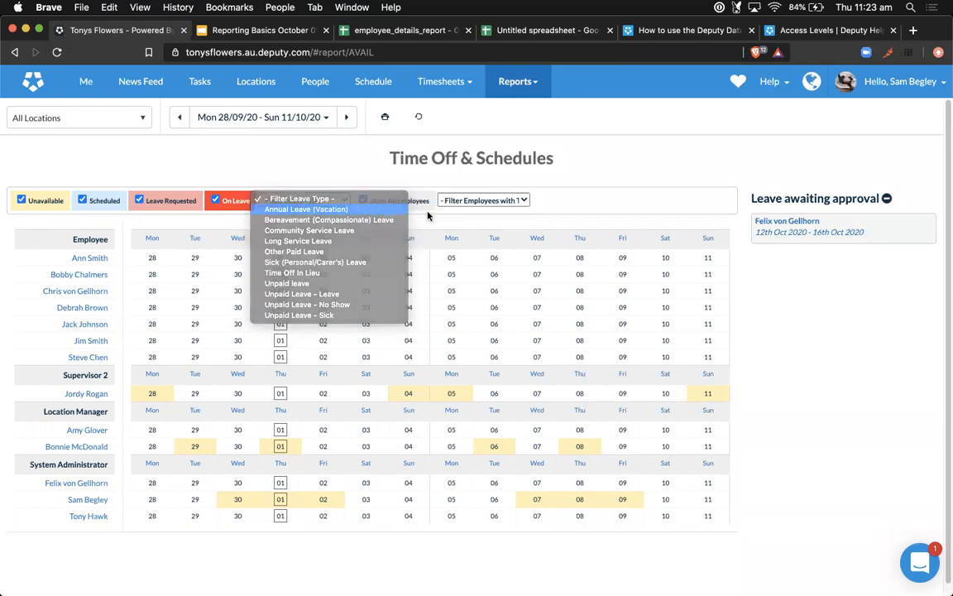
pyautogui.click(380, 211)
pyautogui.click(468, 201)
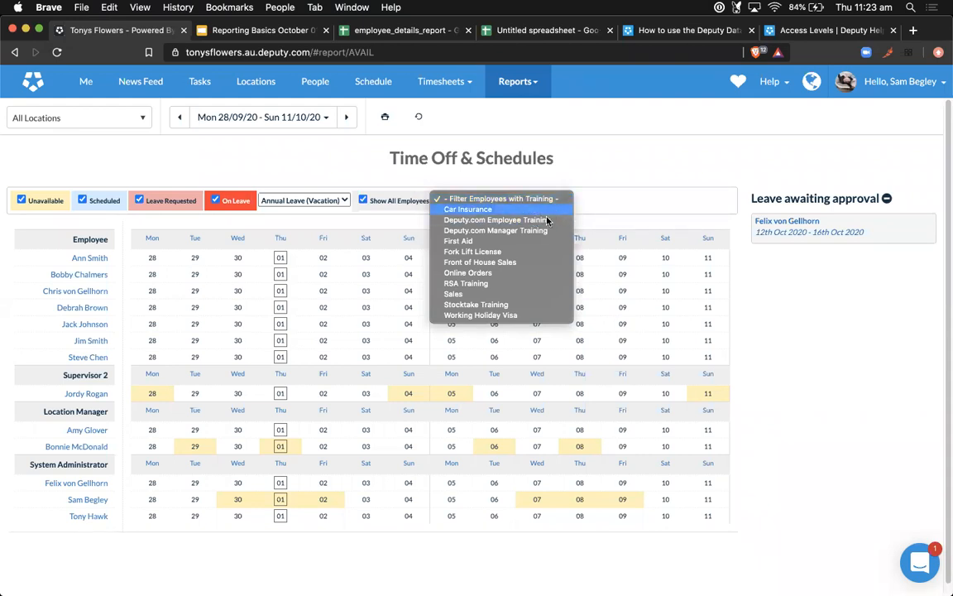
pyautogui.click(602, 190)
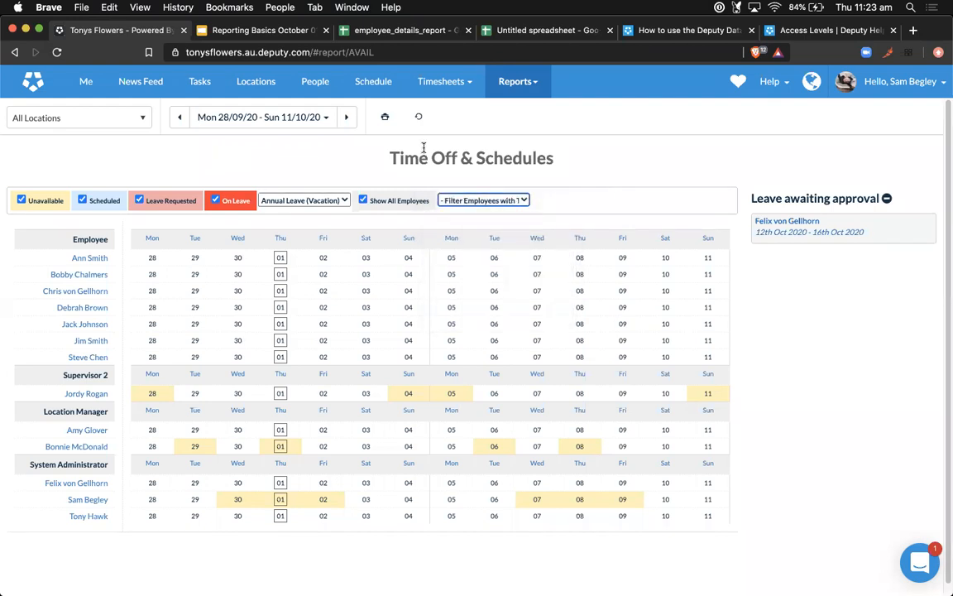
pyautogui.click(300, 124)
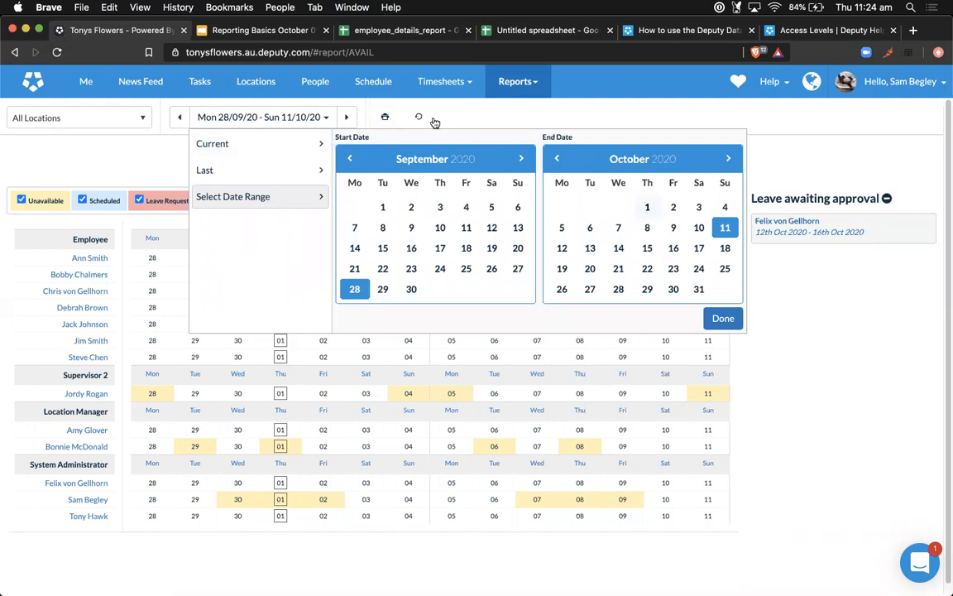
pyautogui.click(79, 116)
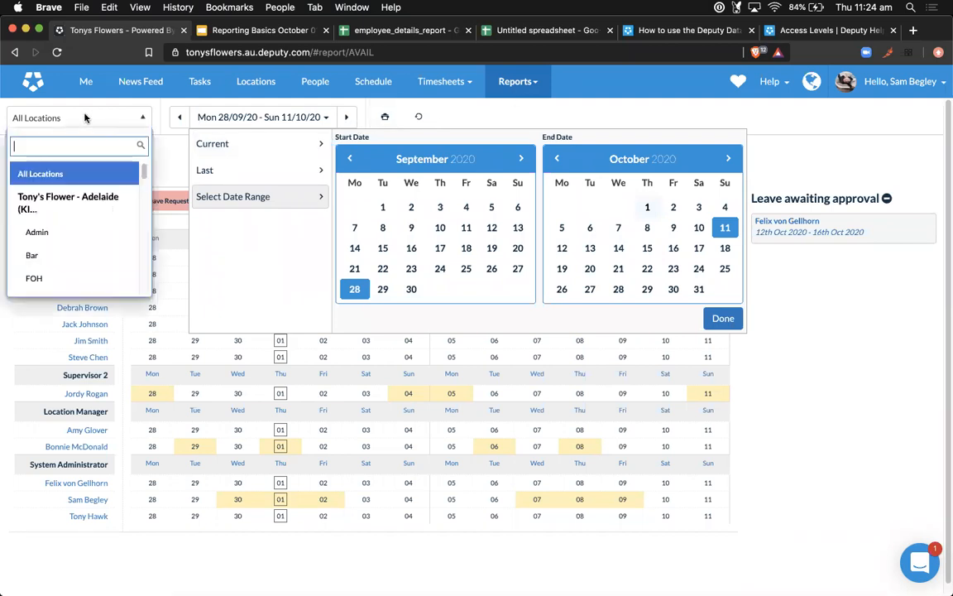
# Step: Go back to the Reports Dashboard and find the Employee Timesheet Locations map
pyautogui.click(520, 88)
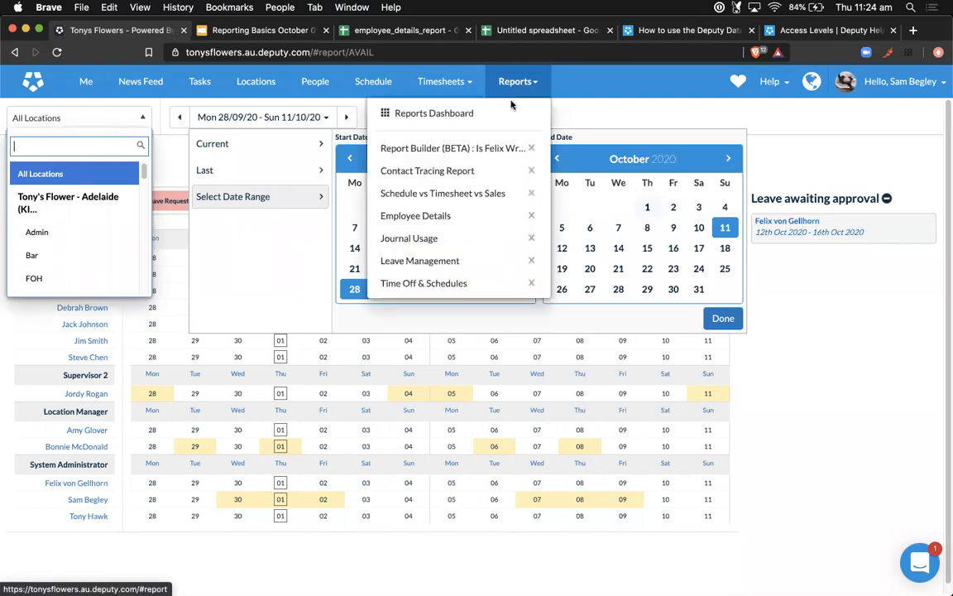
pyautogui.click(499, 113)
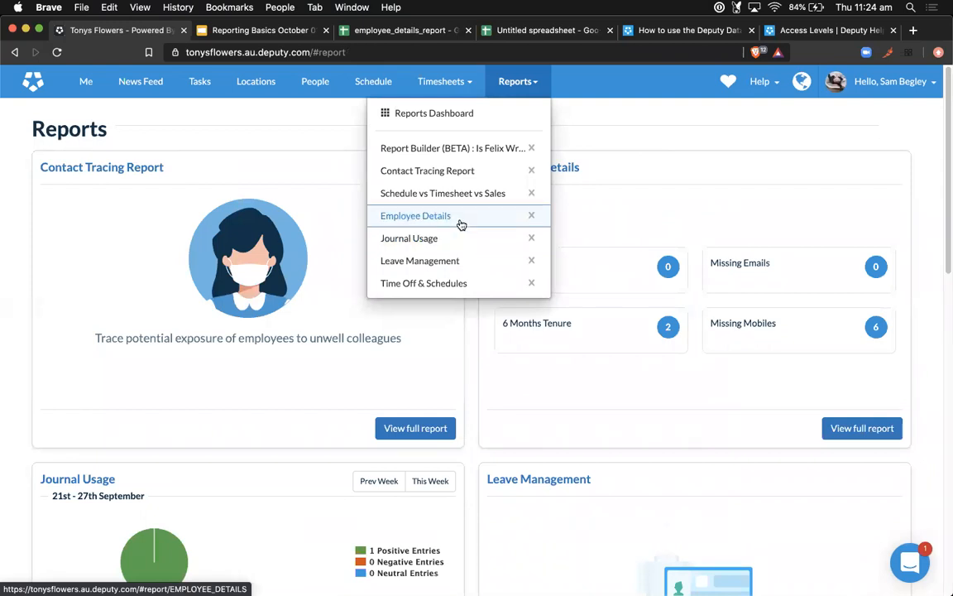
pyautogui.scroll(-5, 939, 315)
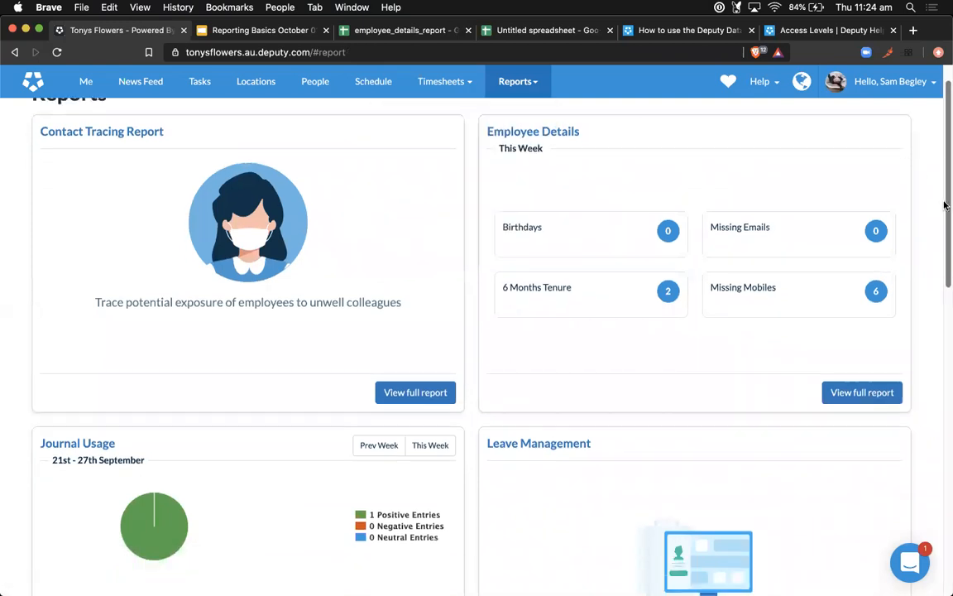
pyautogui.scroll(-5, 931, 376)
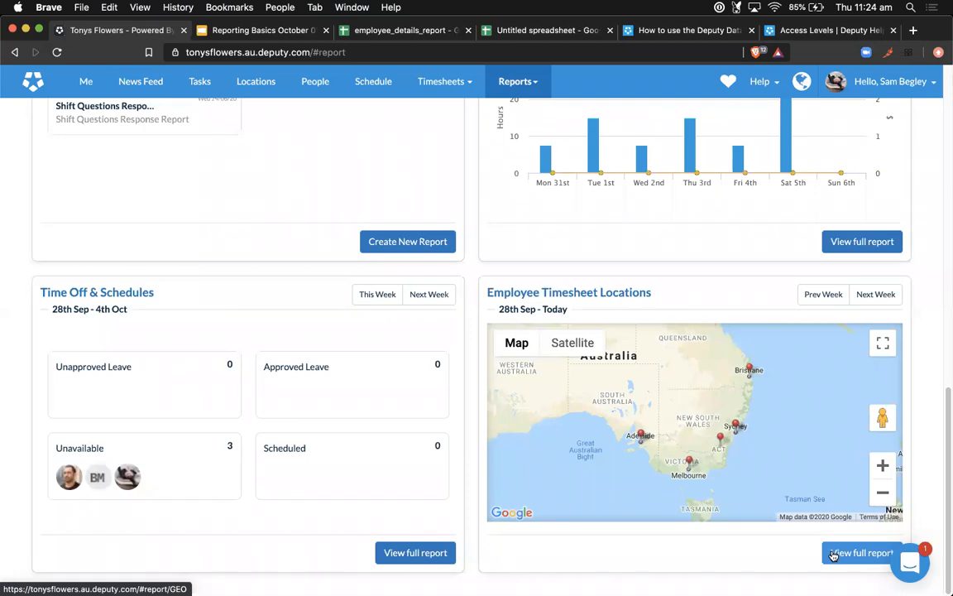
# Step: Zoom out the Employee Timesheet Locations map, check the name of the ACT pin, and open the full report
pyautogui.click(883, 492)
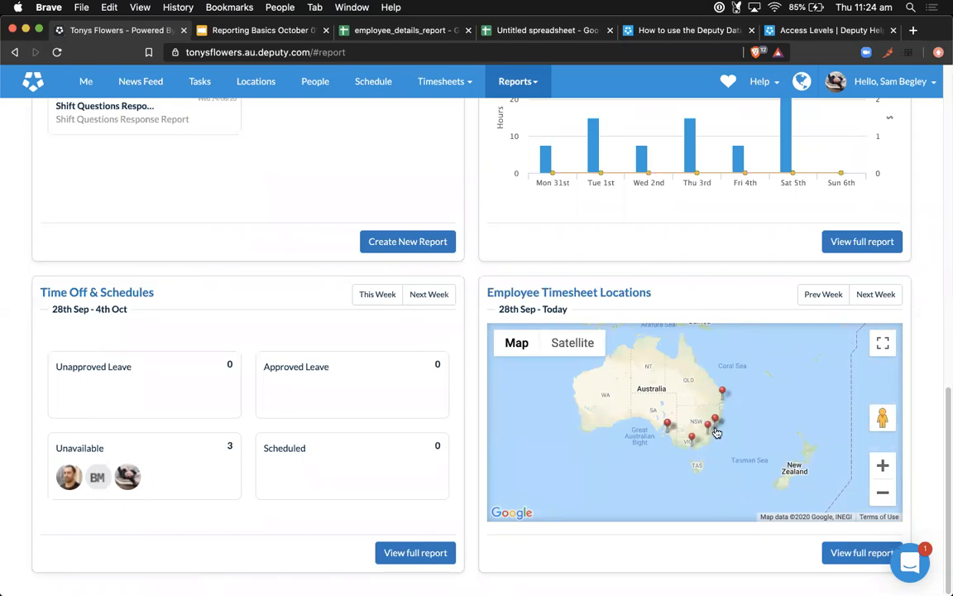
pyautogui.moveTo(716, 433)
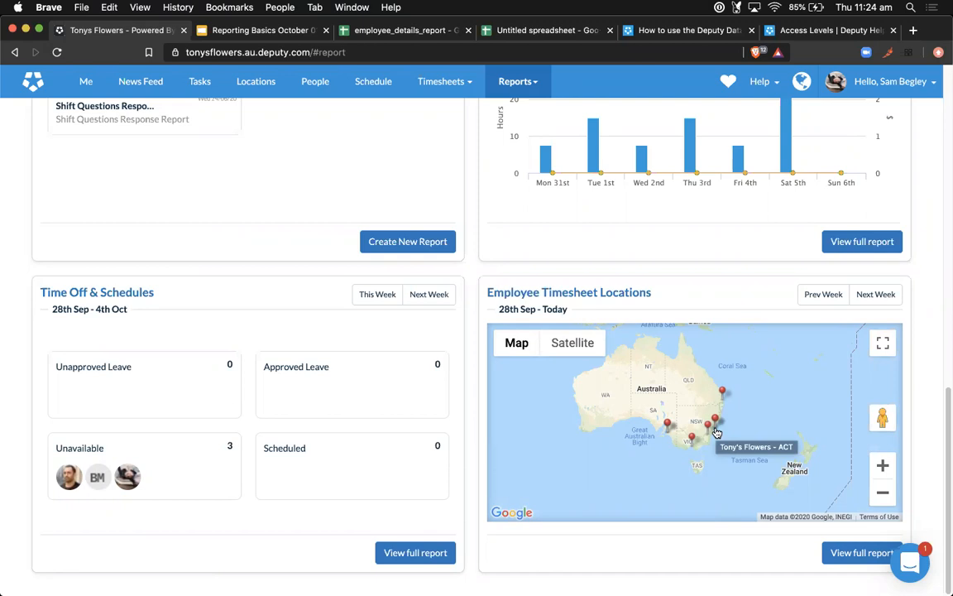
pyautogui.click(858, 551)
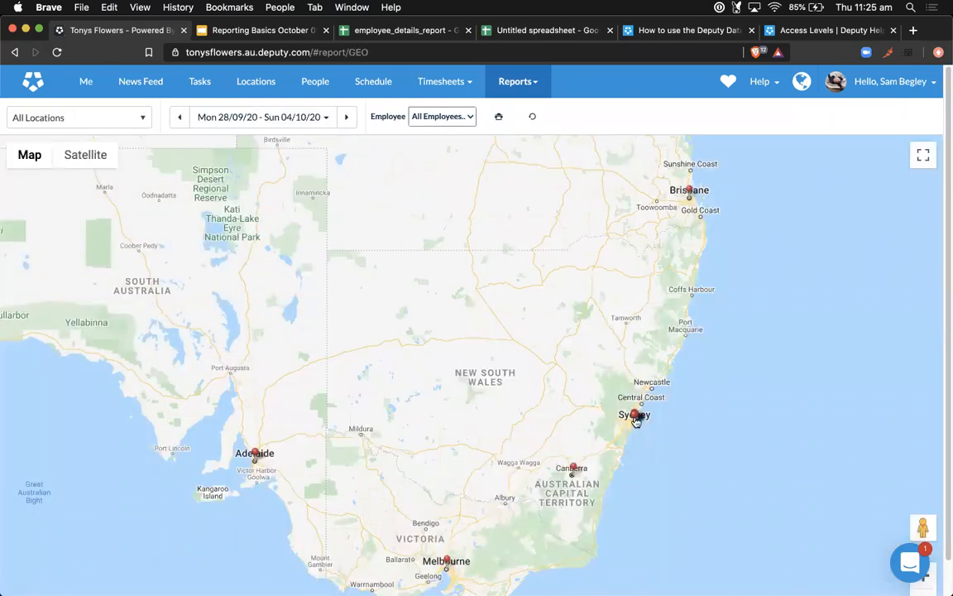
# Step: Zoom the full report map in on Sydney and identify the location pins at Surry Hills, Newtown and east of the city centre
pyautogui.scroll(-2, 635, 422)
pyautogui.scroll(-2, 636, 422)
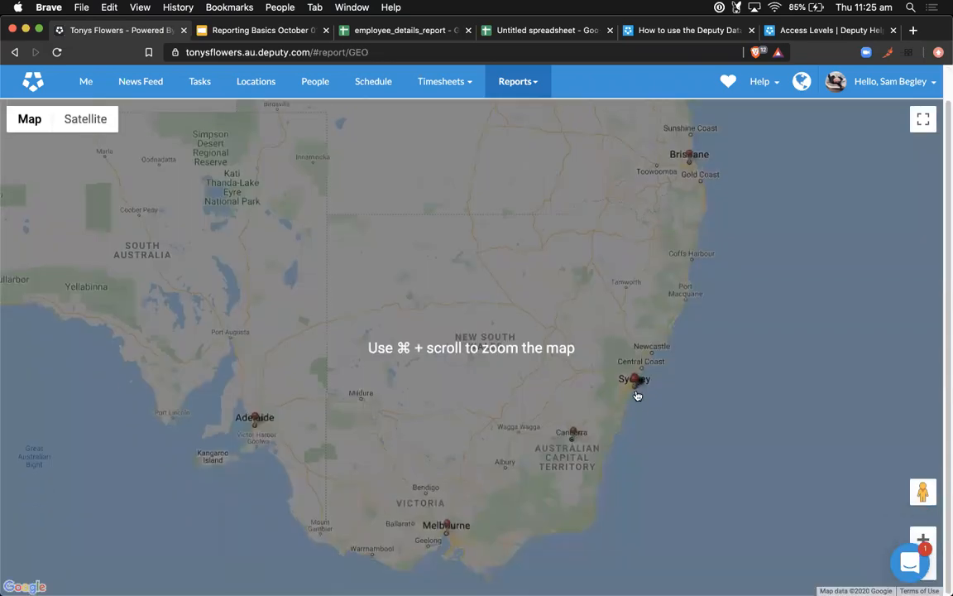
pyautogui.keyDown('super'); pyautogui.scroll(5, 634, 387); pyautogui.keyUp('super')
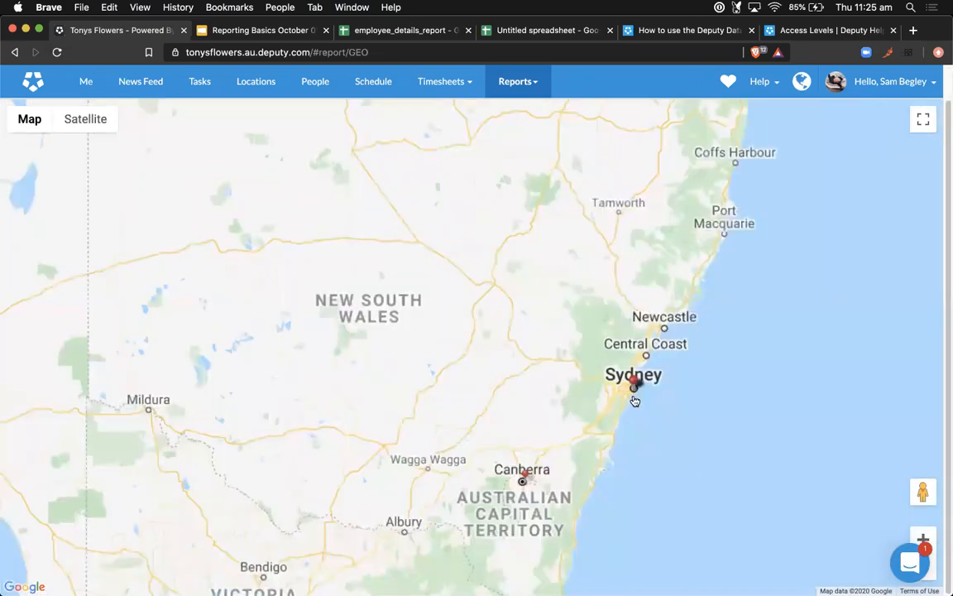
pyautogui.keyDown('super'); pyautogui.scroll(4, 622, 421); pyautogui.keyUp('super')
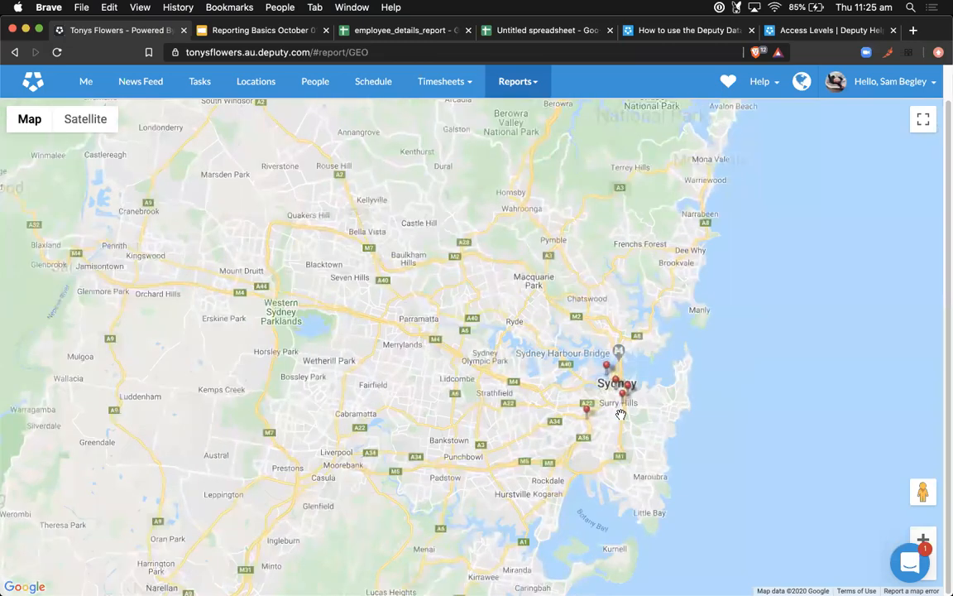
pyautogui.keyDown('super'); pyautogui.scroll(2, 622, 390); pyautogui.keyUp('super')
pyautogui.click(622, 386)
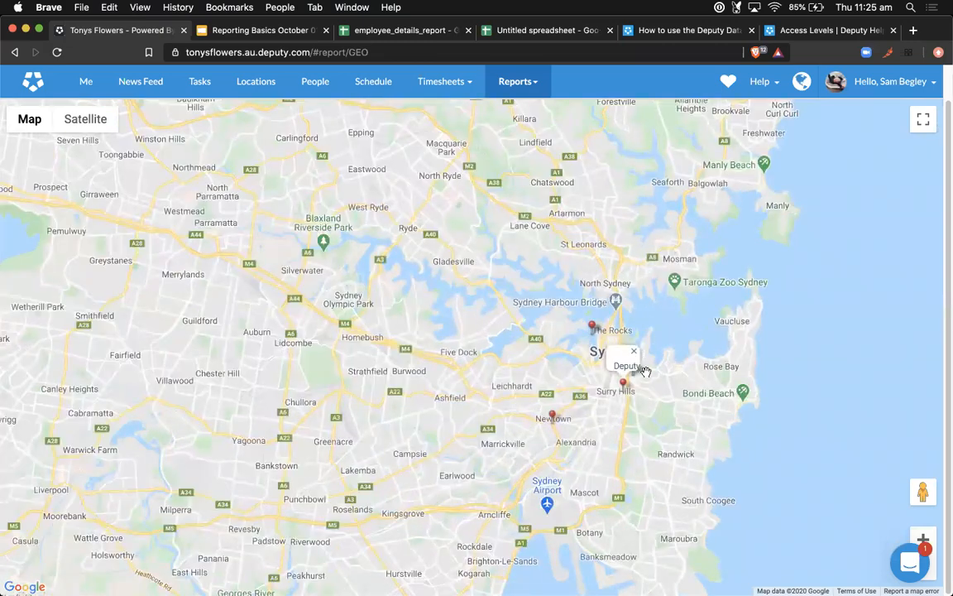
pyautogui.click(553, 418)
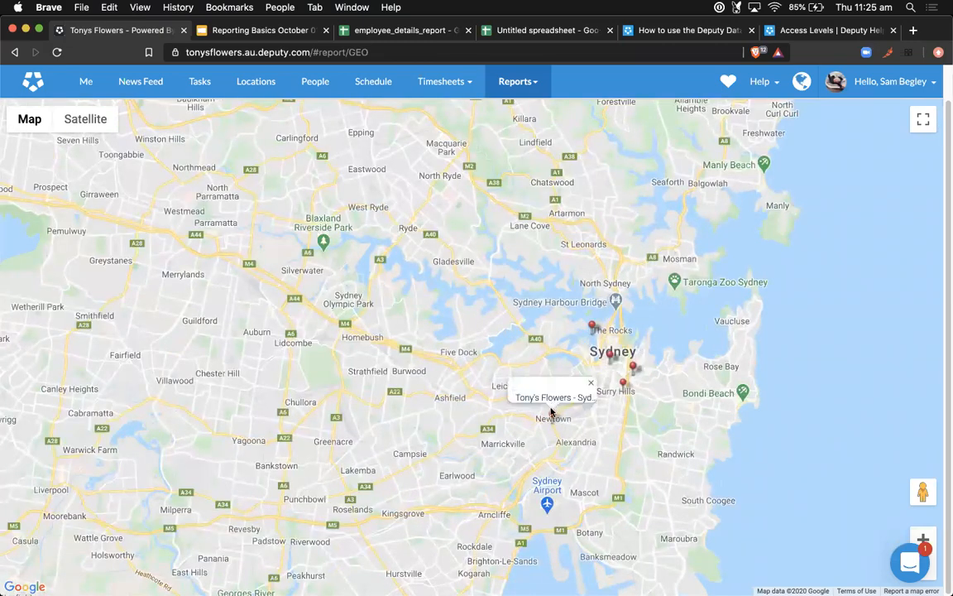
pyautogui.click(634, 368)
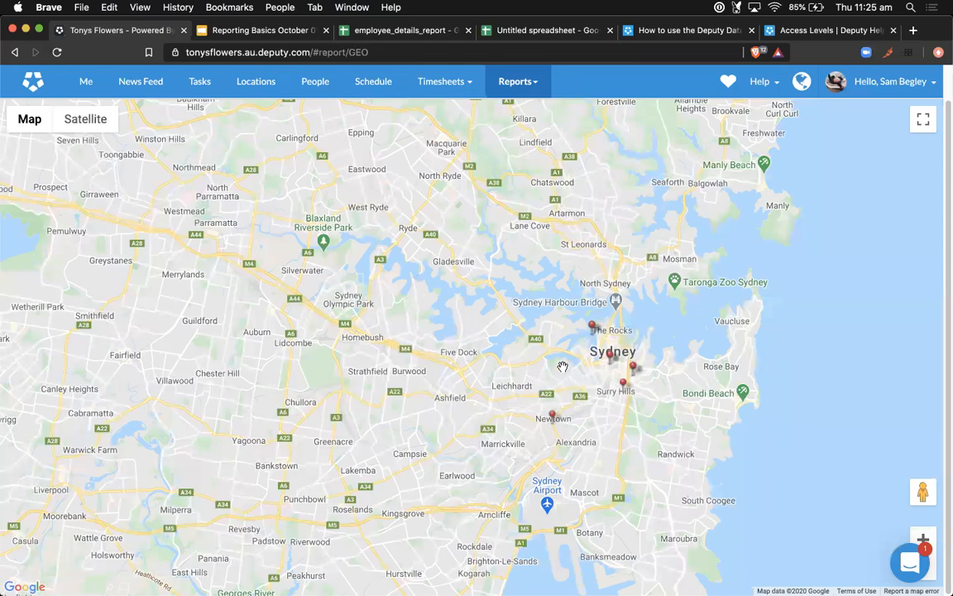
# Step: Widen the map to cover all the Australian locations, try the Satellite view, and return to the Map view with the report filters in sight
pyautogui.scroll(-2, 562, 366)
pyautogui.scroll(-4, 562, 369)
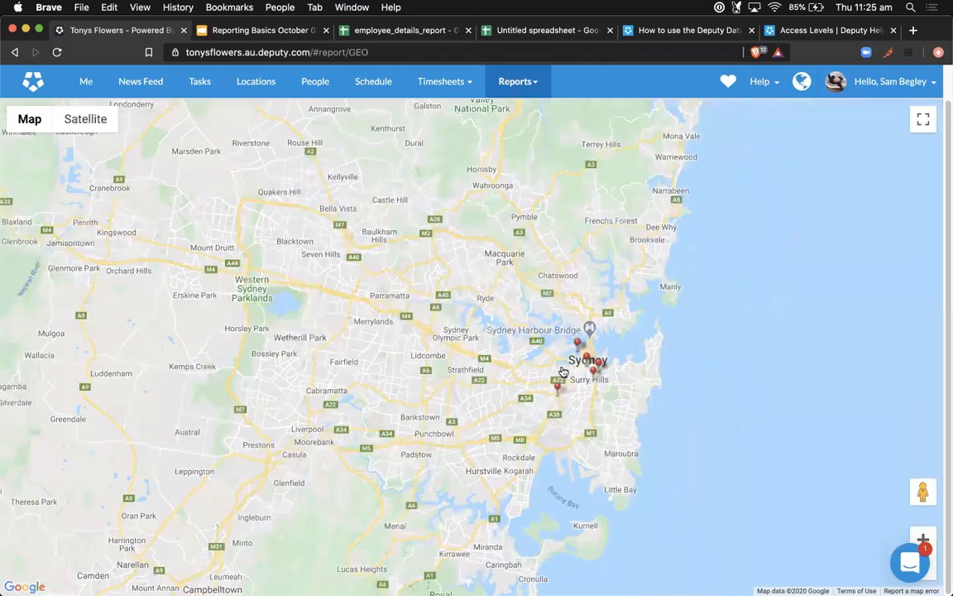
pyautogui.scroll(-2, 562, 370)
pyautogui.scroll(-1, 562, 370)
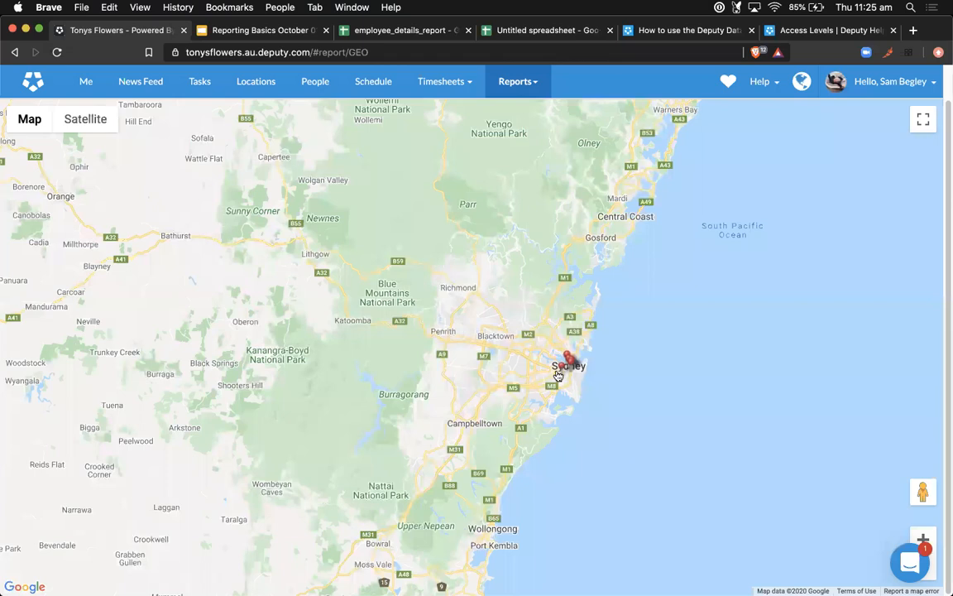
pyautogui.scroll(-5, 559, 376)
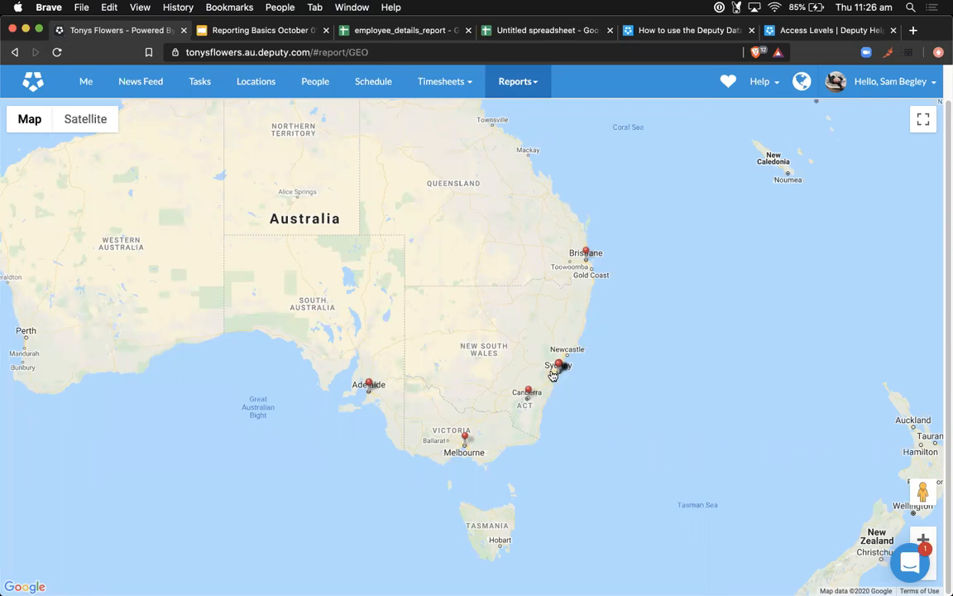
pyautogui.click(91, 120)
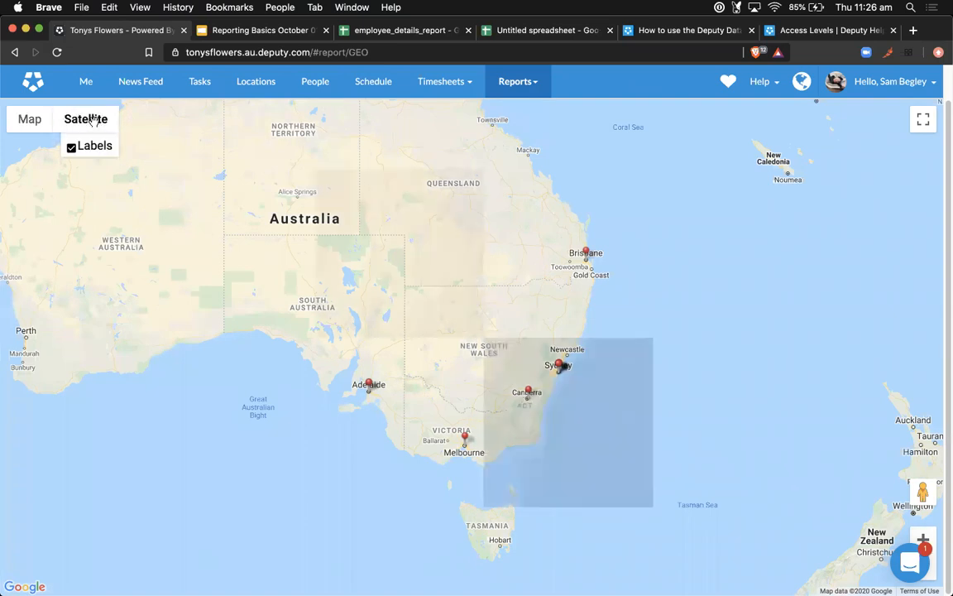
pyautogui.click(30, 120)
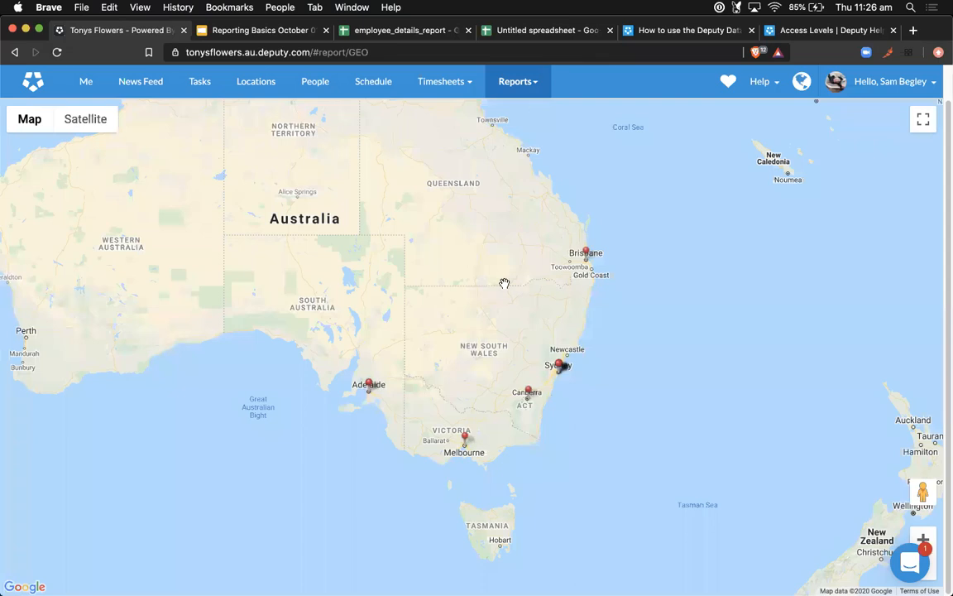
pyautogui.scroll(3, 504, 280)
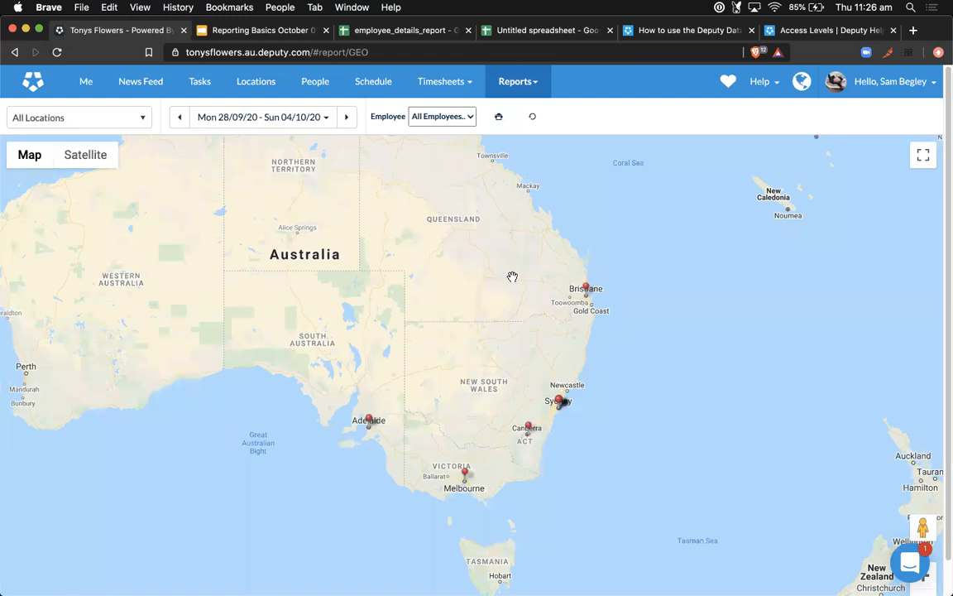
# Step: Check the choices in the map report's location filter and return to the Reports Dashboard
pyautogui.click(135, 114)
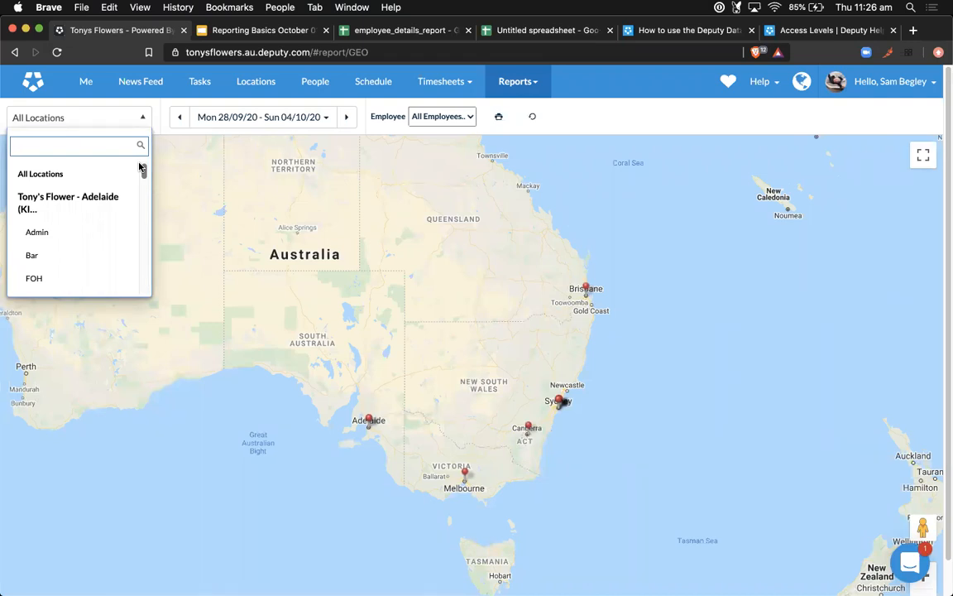
pyautogui.moveTo(518, 81)
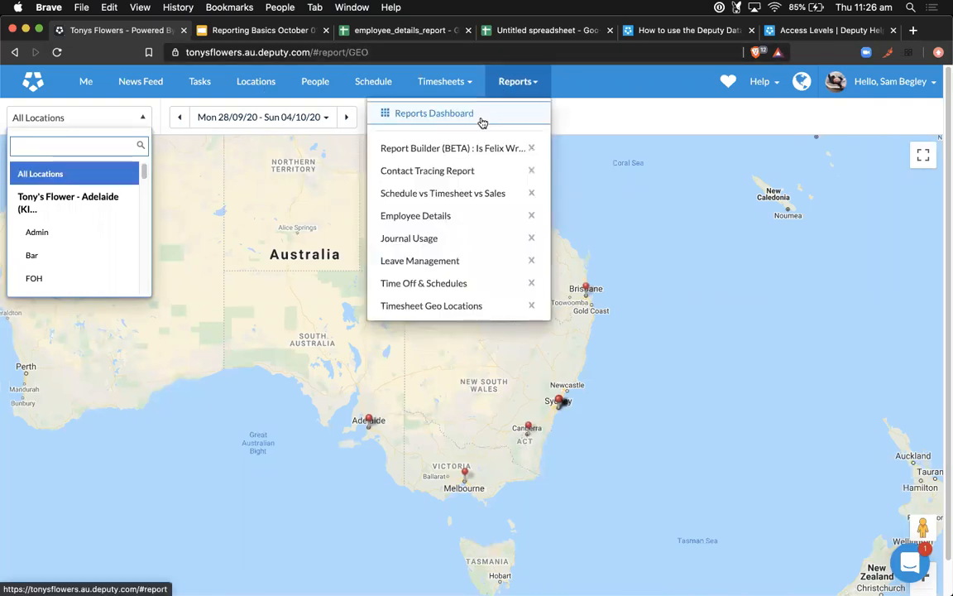
pyautogui.click(482, 120)
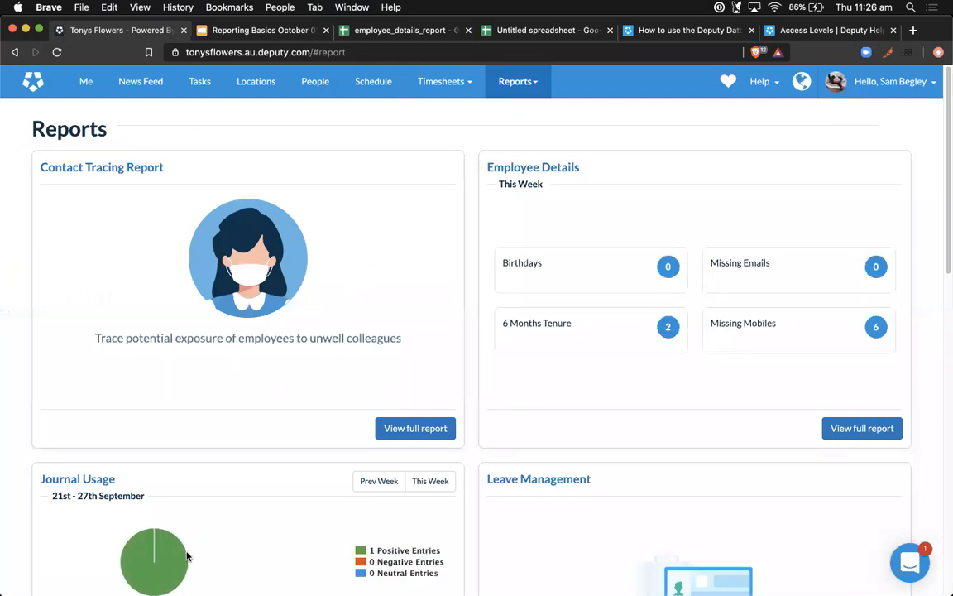
# Step: Open the saved Shift Questions Response Report from the Report Builder (BETA) section
pyautogui.scroll(-2, 254, 454)
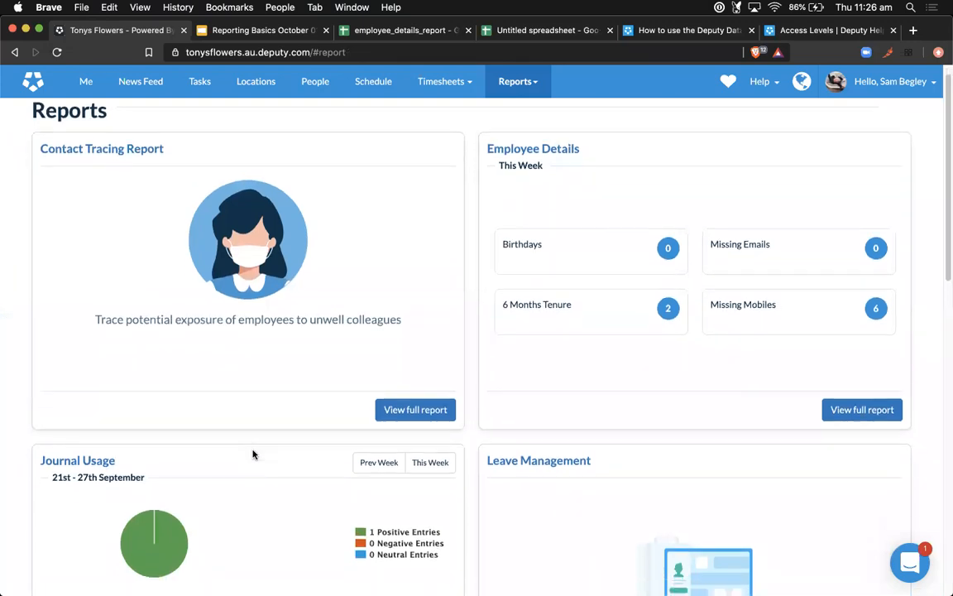
pyautogui.scroll(-8, 254, 450)
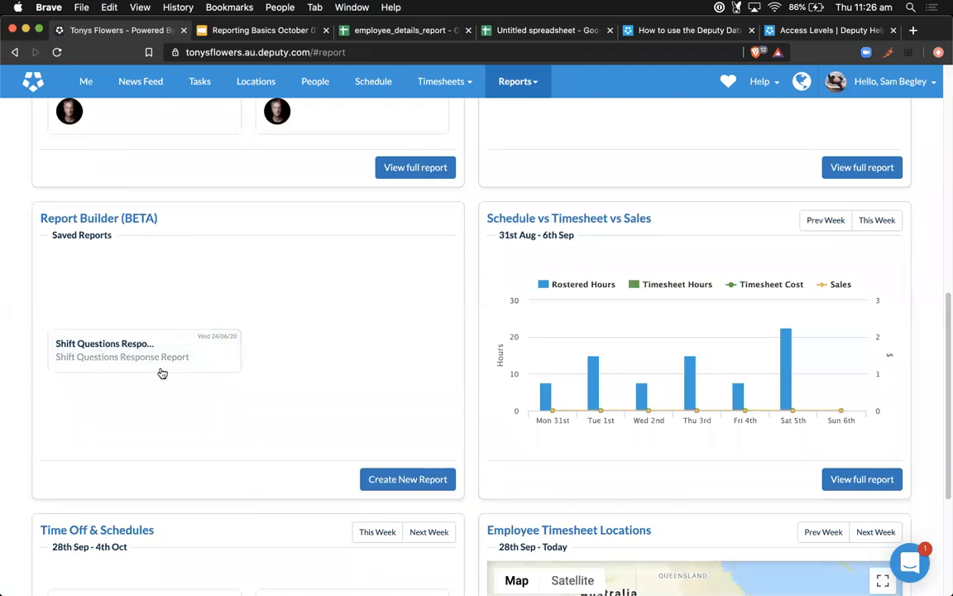
pyautogui.click(134, 361)
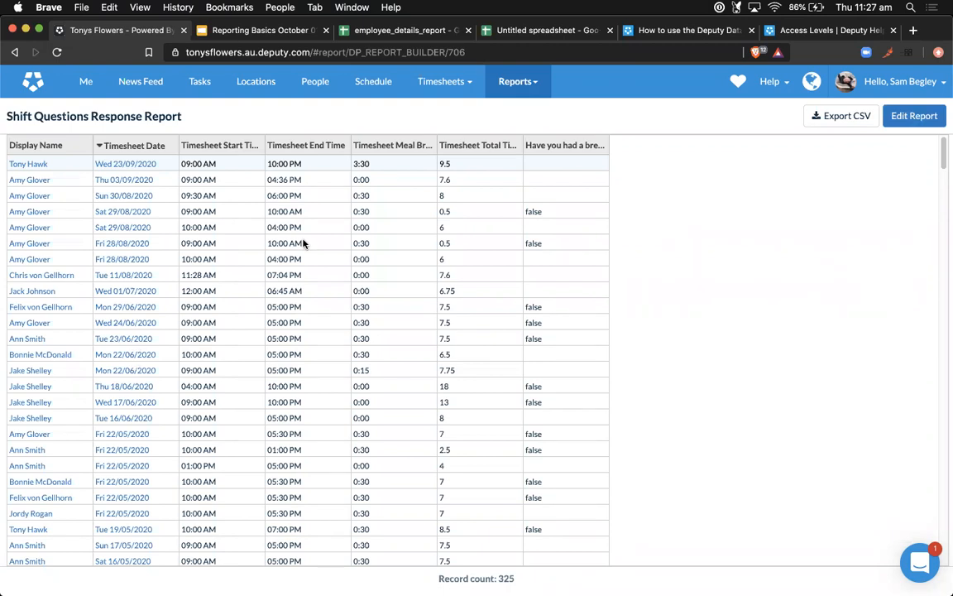
# Step: Sort the report by the "Have you had a break?" answers, review them, and open the report for editing
pyautogui.click(566, 146)
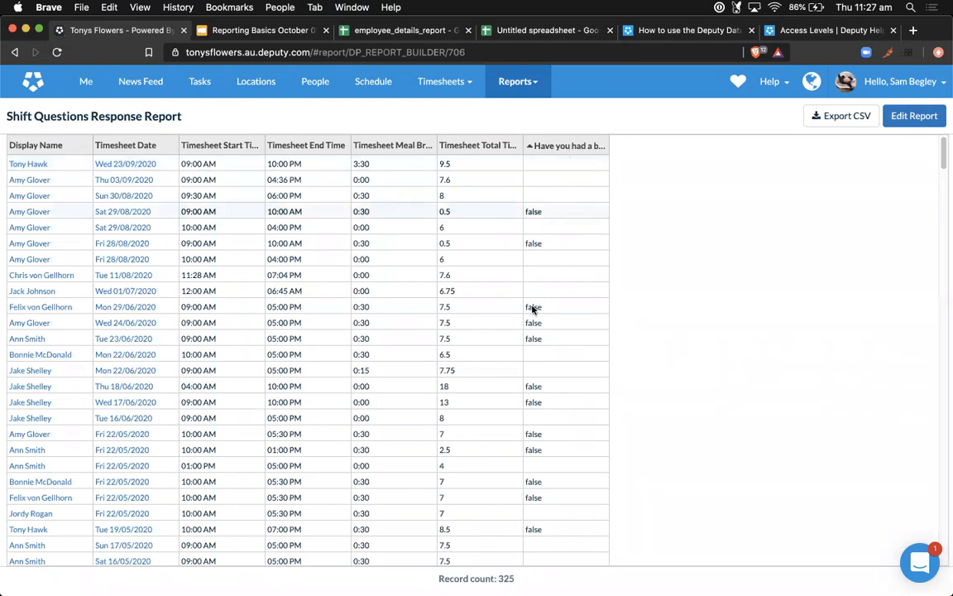
pyautogui.scroll(-5, 532, 310)
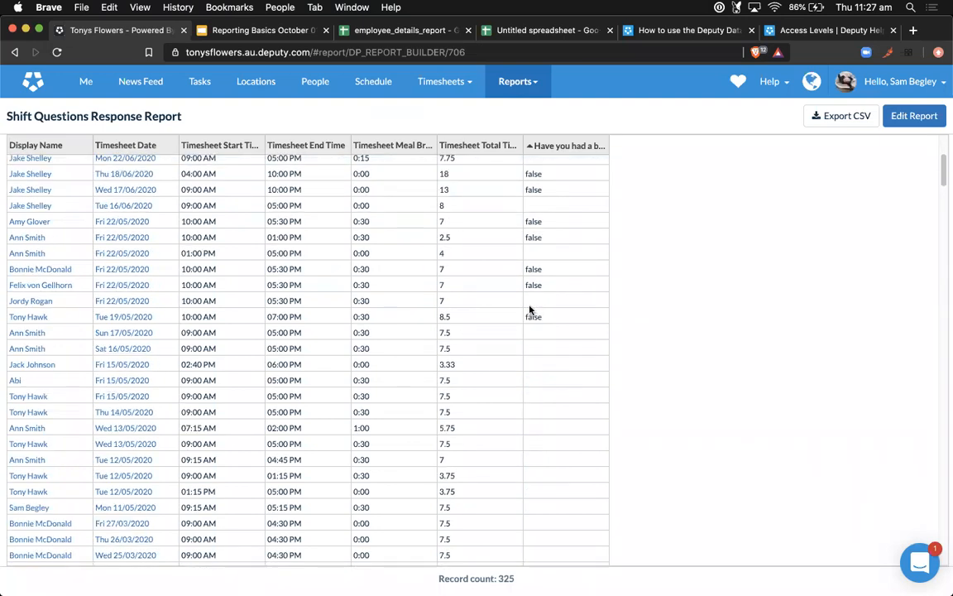
pyautogui.scroll(-1, 534, 310)
pyautogui.scroll(5, 536, 310)
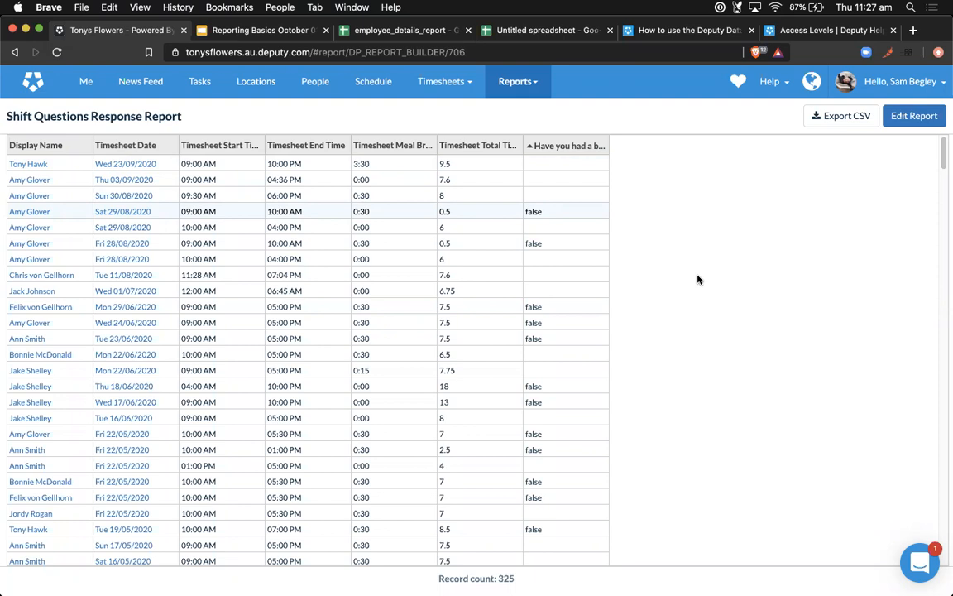
pyautogui.click(909, 115)
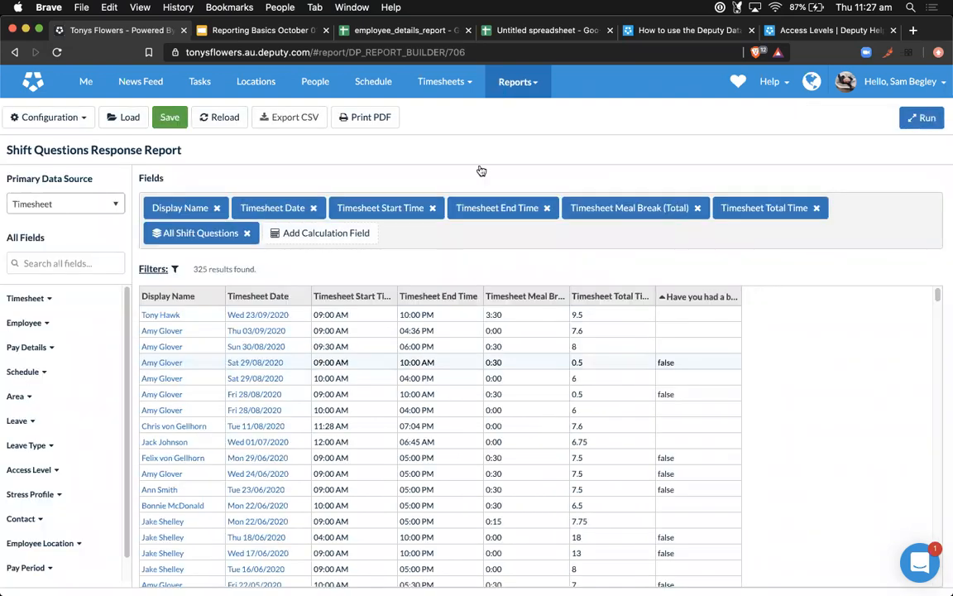
# Step: Return to the Reports Dashboard and start a new report in Report Builder
pyautogui.click(518, 81)
pyautogui.click(434, 115)
pyautogui.scroll(-10, 342, 331)
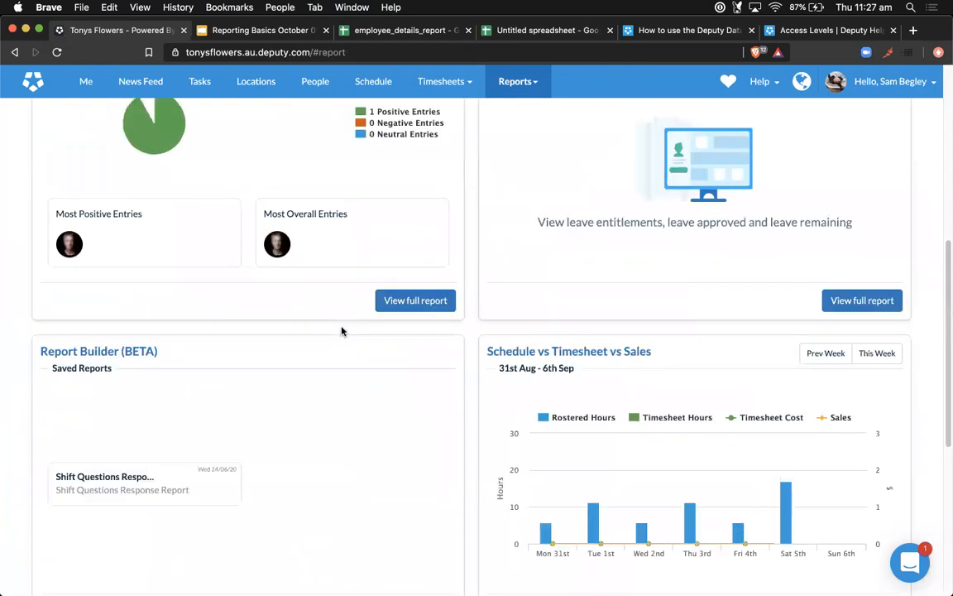
pyautogui.scroll(-3, 342, 331)
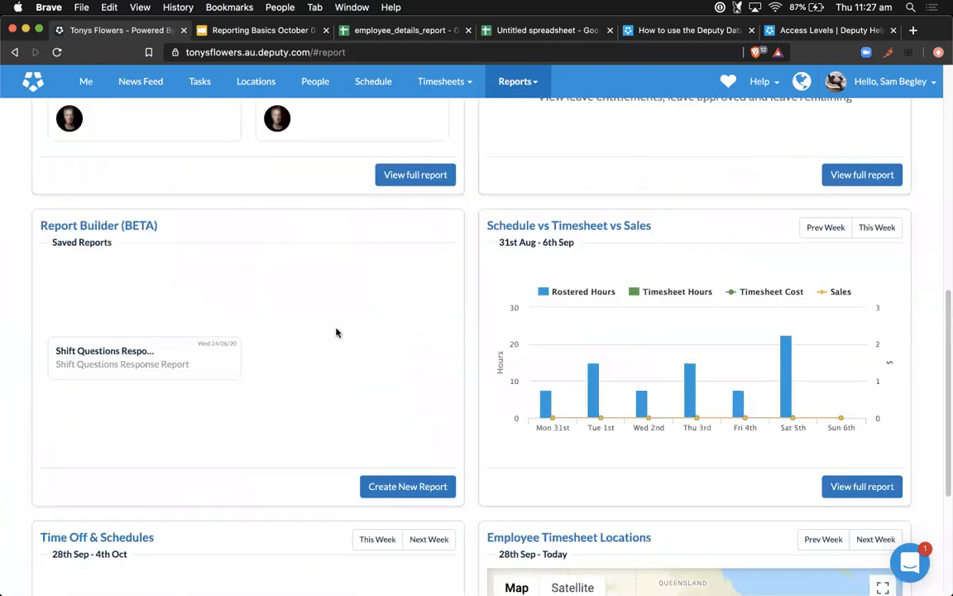
pyautogui.click(410, 486)
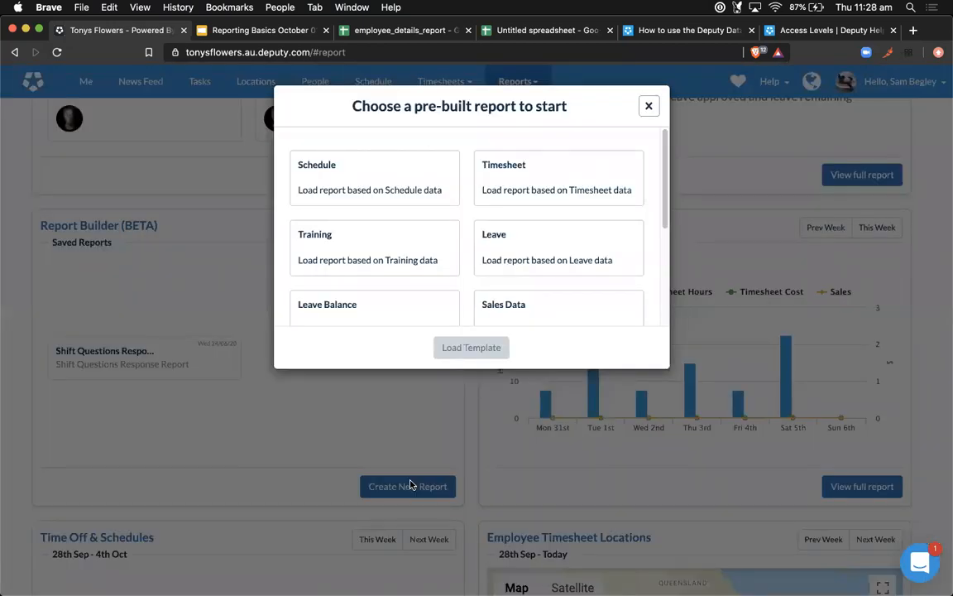
# Step: Look through the pre-built report templates, load the Timesheet one, and open the loaded report for editing
pyautogui.scroll(-1, 472, 238)
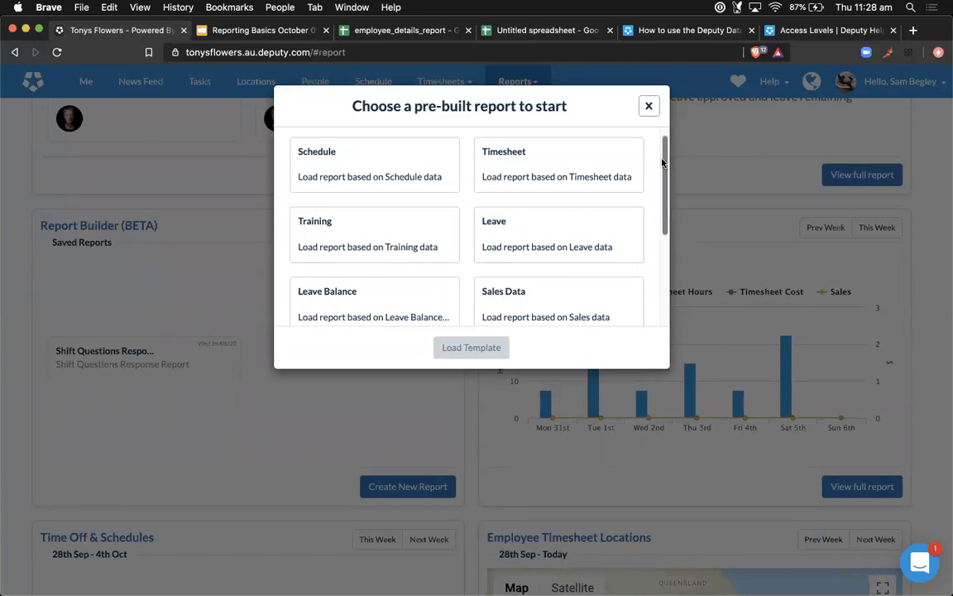
pyautogui.moveTo(662, 149); pyautogui.dragTo(662, 223)
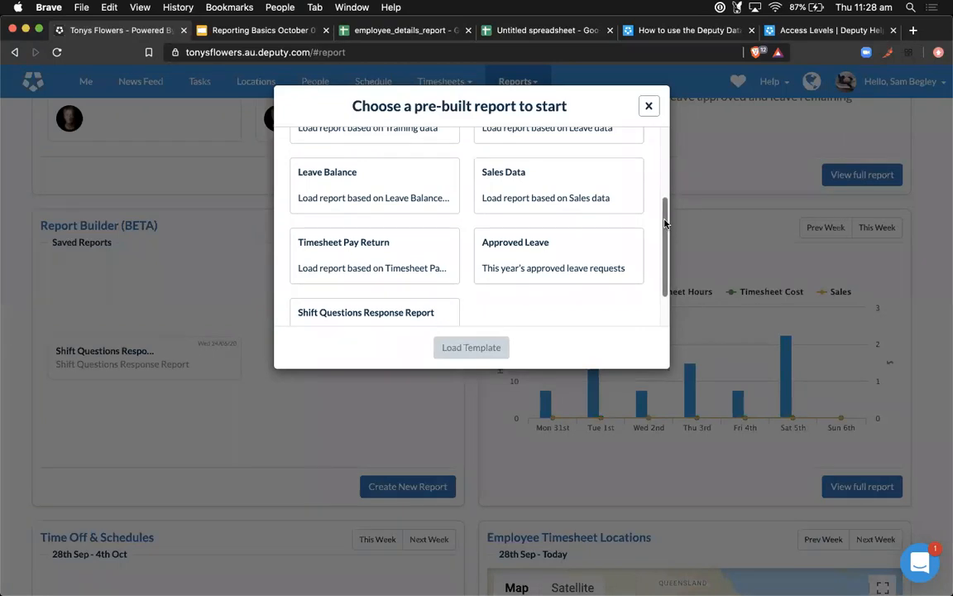
pyautogui.moveTo(664, 222); pyautogui.dragTo(660, 146)
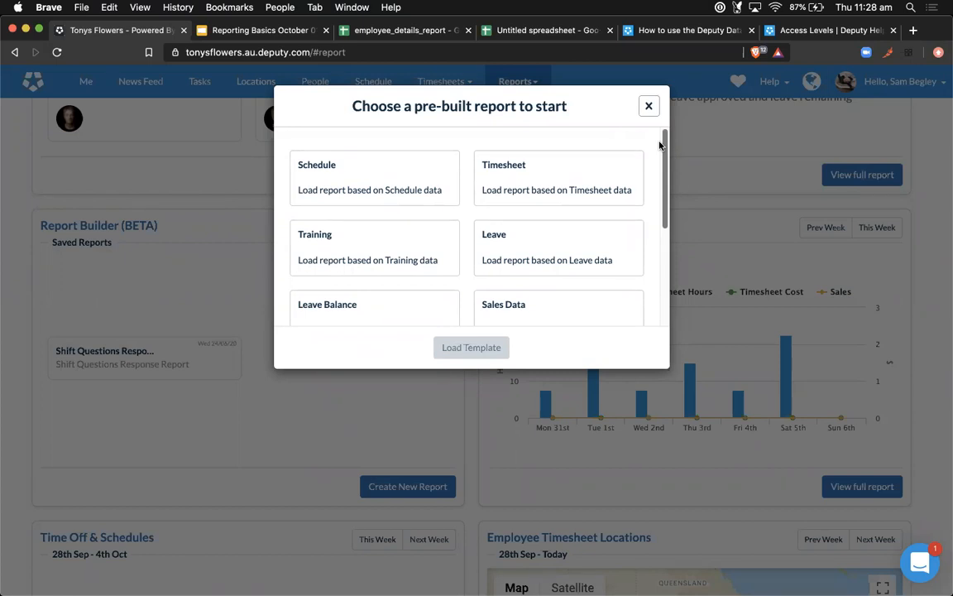
pyautogui.click(523, 162)
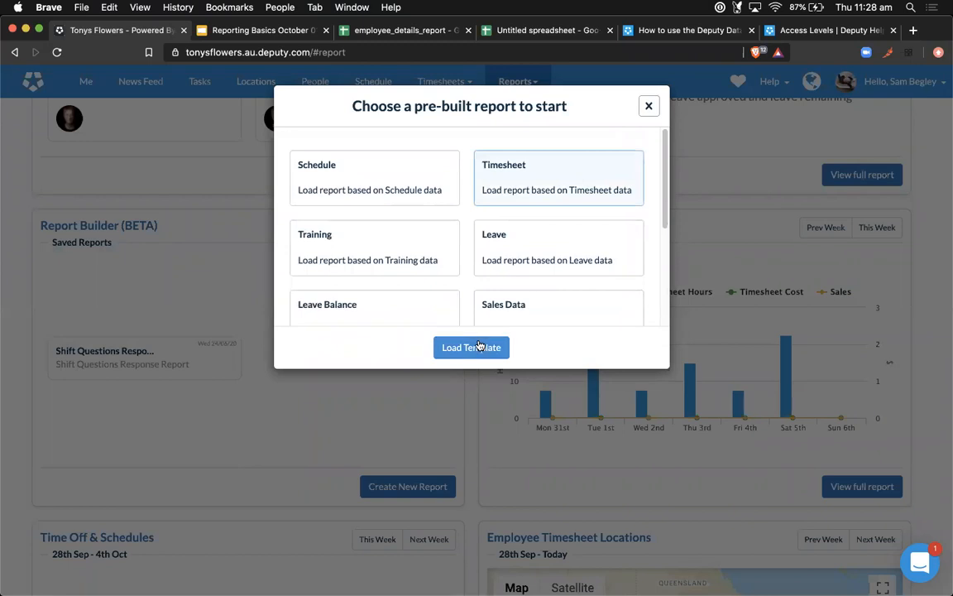
pyautogui.click(485, 347)
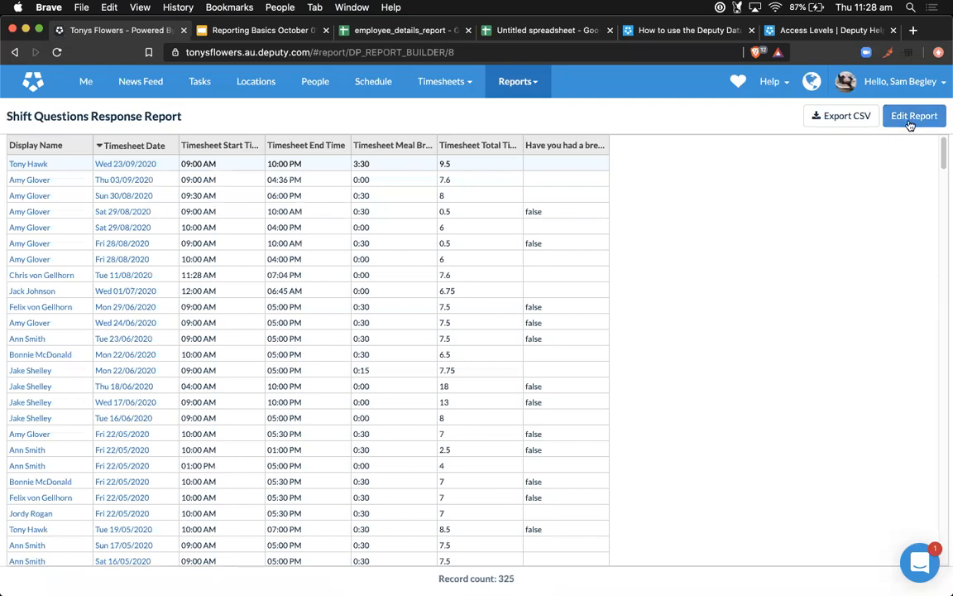
pyautogui.click(910, 124)
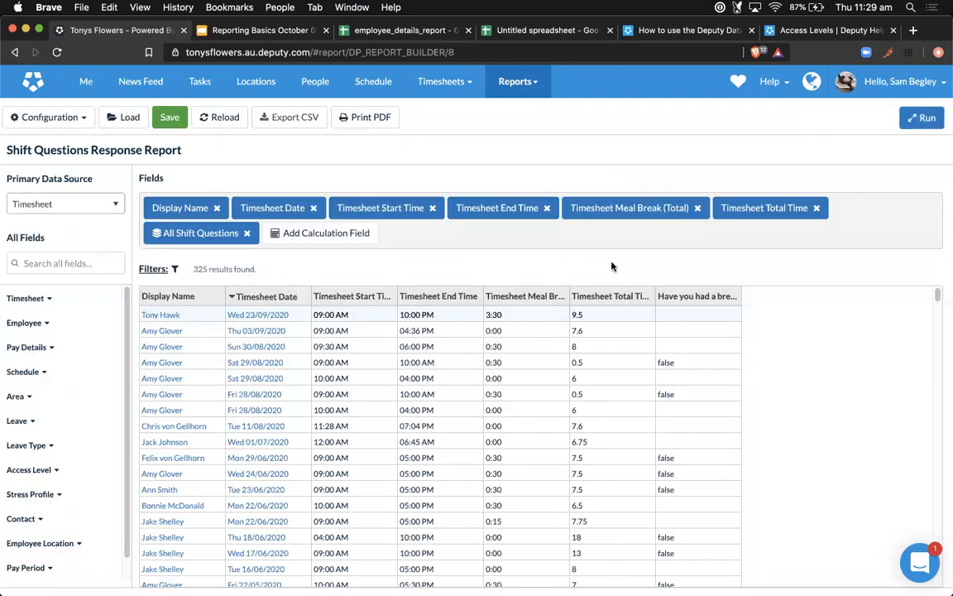
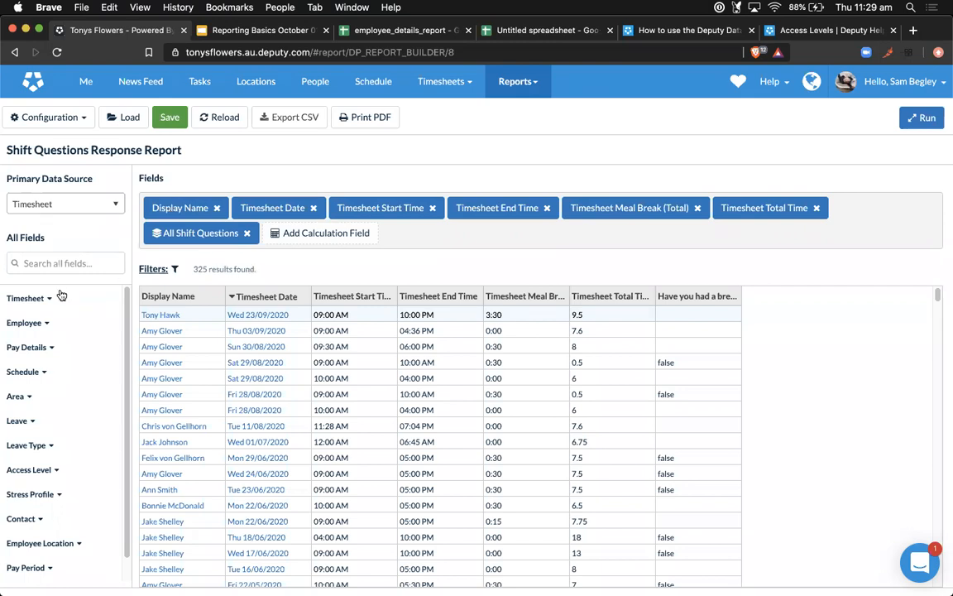
# Step: Expand the Timesheet field group and look through the fields available for the report
pyautogui.moveTo(125, 299)
pyautogui.mouseDown()
pyautogui.moveTo(126, 322)
pyautogui.moveTo(126, 293)
pyautogui.mouseUp()
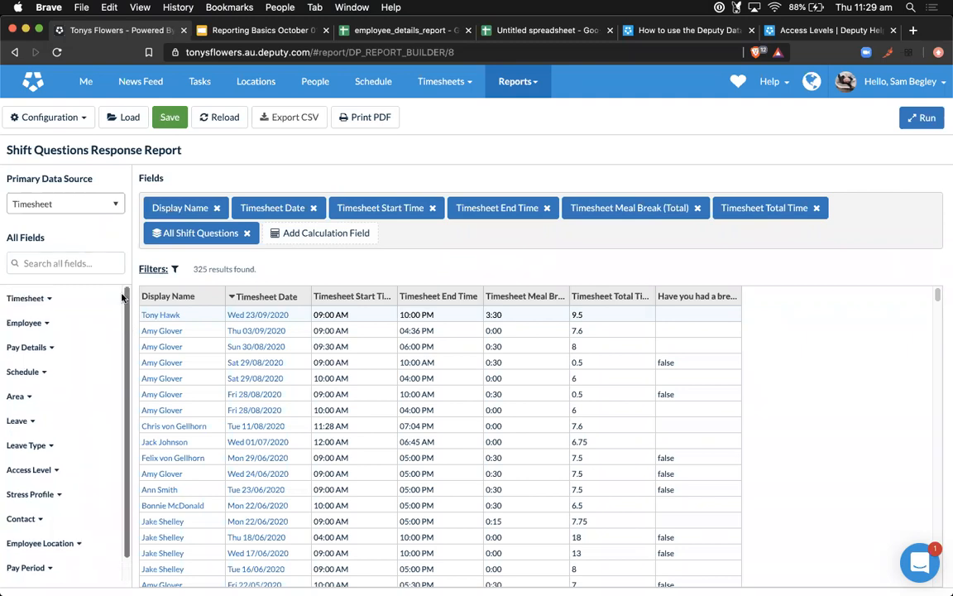
pyautogui.moveTo(126, 299)
pyautogui.mouseDown()
pyautogui.moveTo(125, 326)
pyautogui.moveTo(125, 291)
pyautogui.mouseUp()
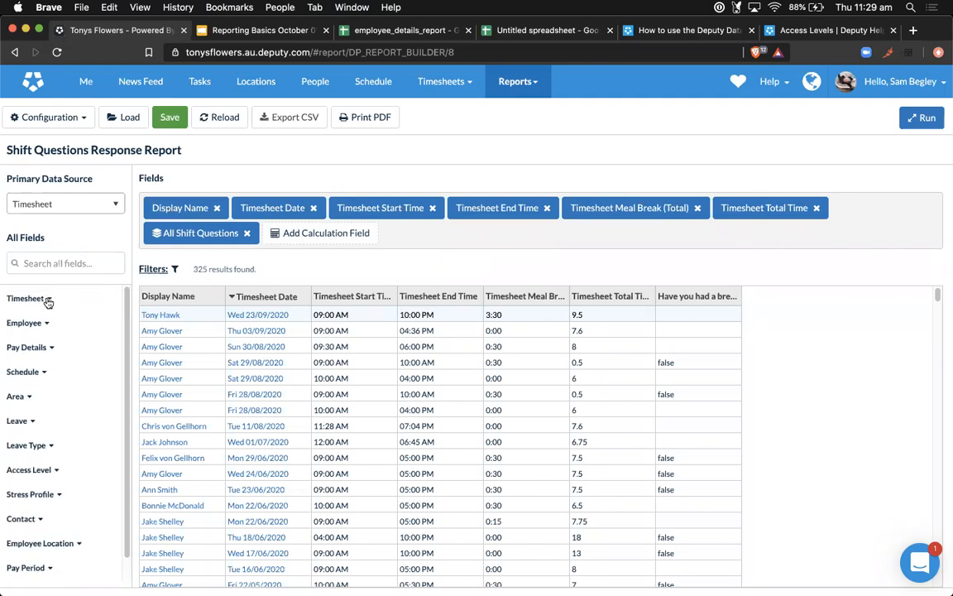
pyautogui.click(44, 302)
pyautogui.moveTo(127, 305)
pyautogui.mouseDown()
pyautogui.moveTo(126, 319)
pyautogui.moveTo(125, 297)
pyautogui.mouseUp()
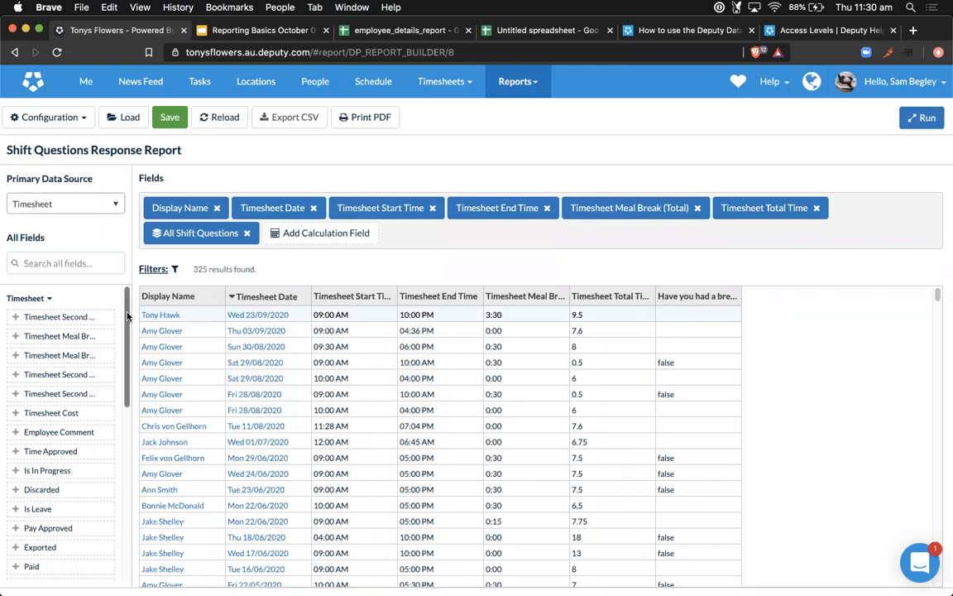
pyautogui.scroll(-2, 123, 356)
pyautogui.scroll(-5, 122, 355)
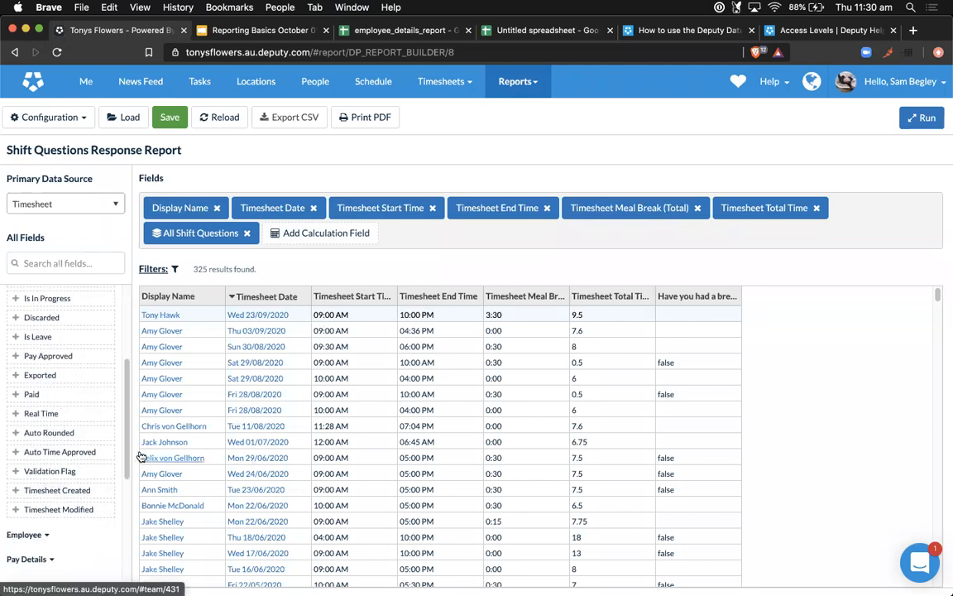
pyautogui.scroll(7, 113, 327)
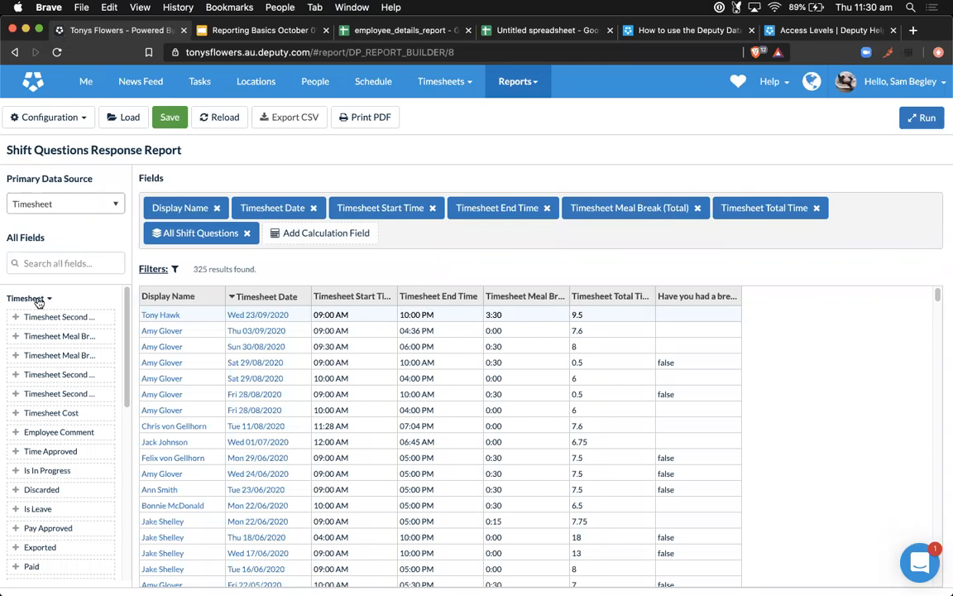
# Step: Try a report filter on Timesheet Start Time with the condition "is equal to", and close the filter settings without saving
pyautogui.moveTo(193, 269); pyautogui.dragTo(258, 272)
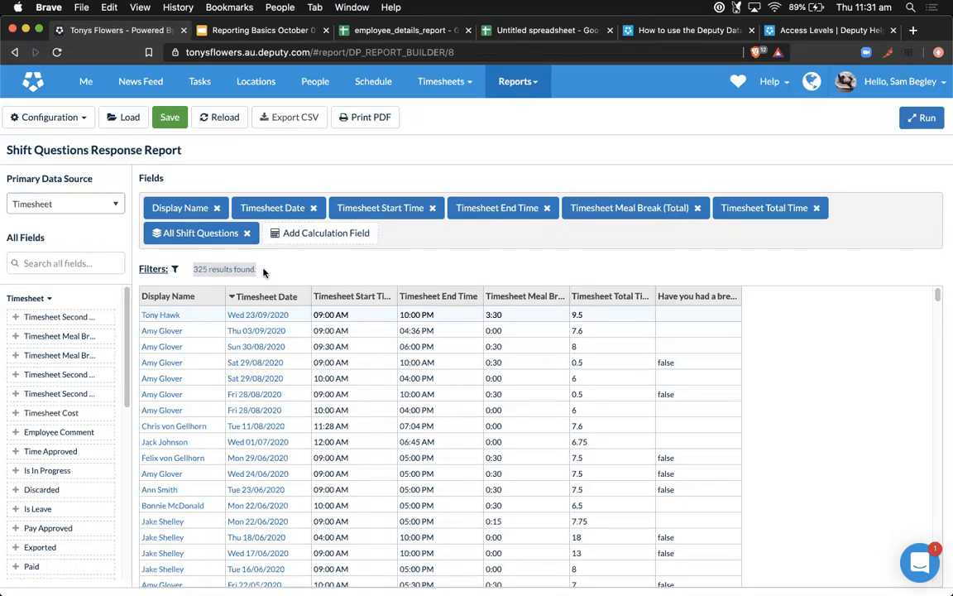
pyautogui.click(163, 273)
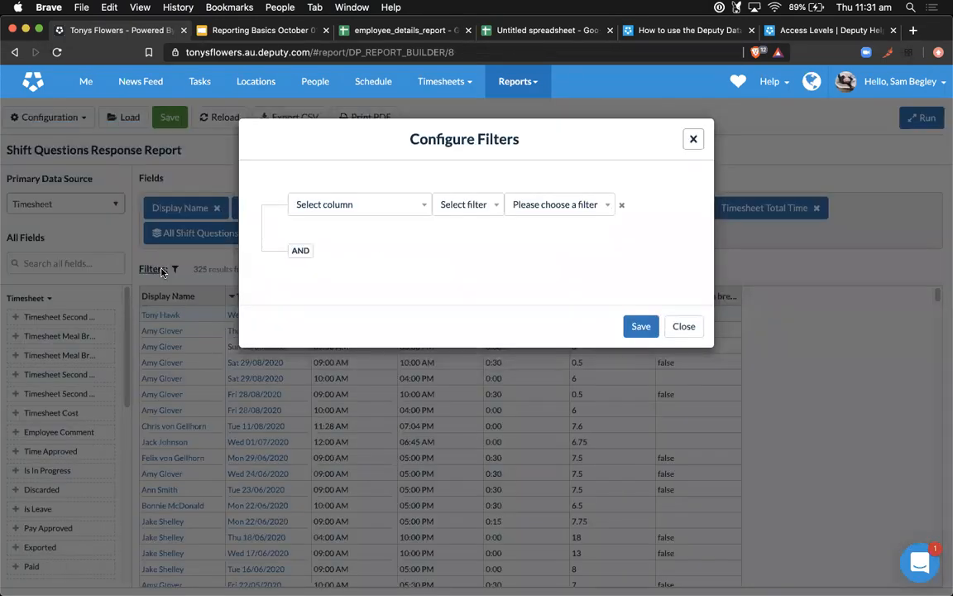
pyautogui.click(422, 208)
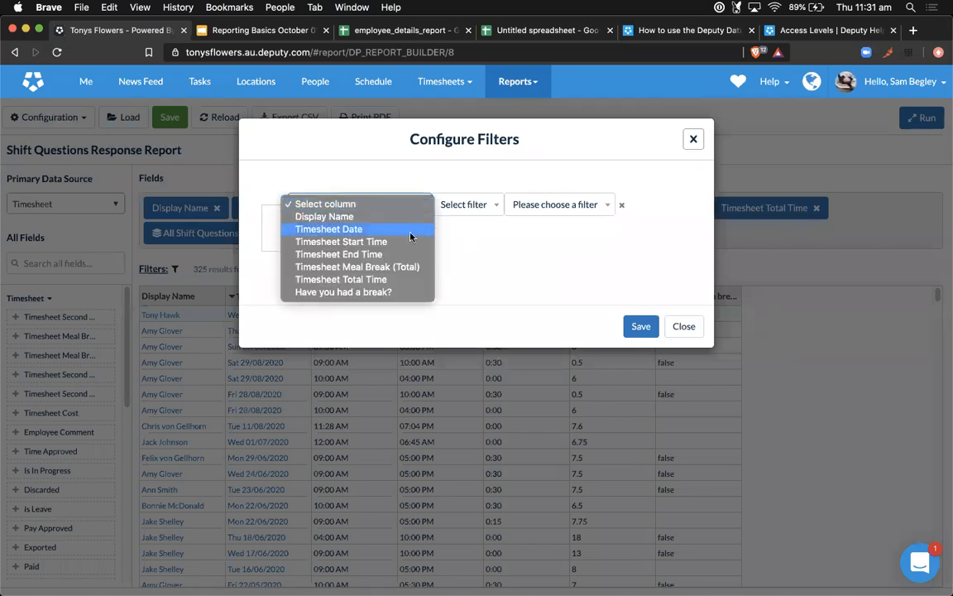
pyautogui.click(484, 209)
pyautogui.click(483, 206)
pyautogui.click(408, 211)
pyautogui.click(403, 209)
pyautogui.click(398, 242)
pyautogui.click(488, 205)
pyautogui.click(511, 219)
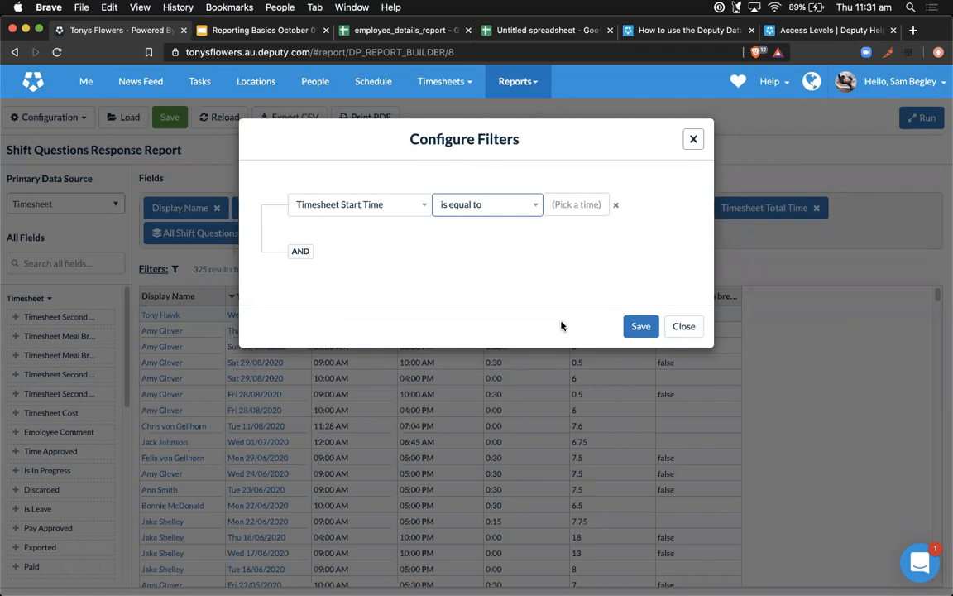
pyautogui.click(677, 326)
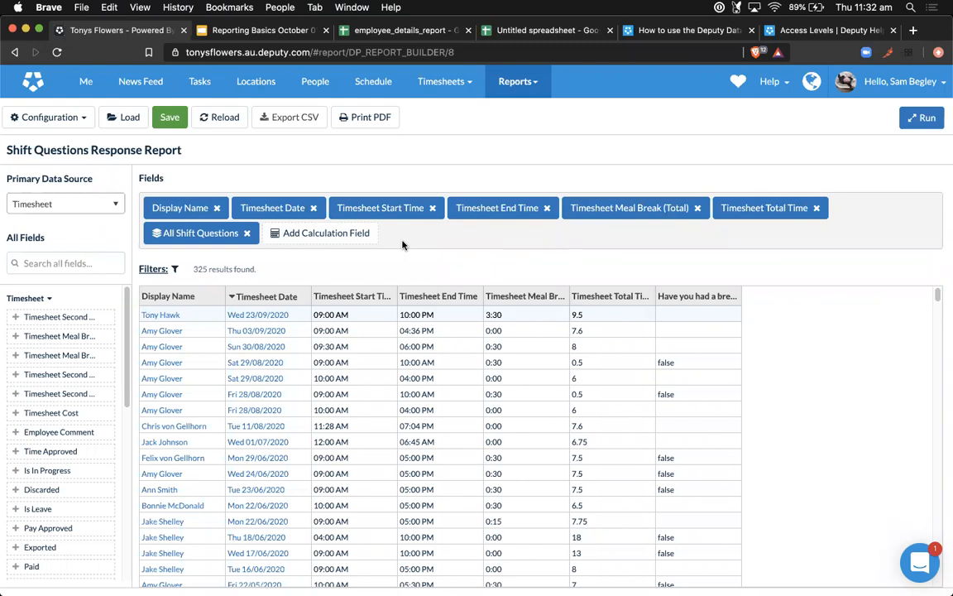
# Step: Check the report's configuration options and look through its rows and result count
pyautogui.click(76, 120)
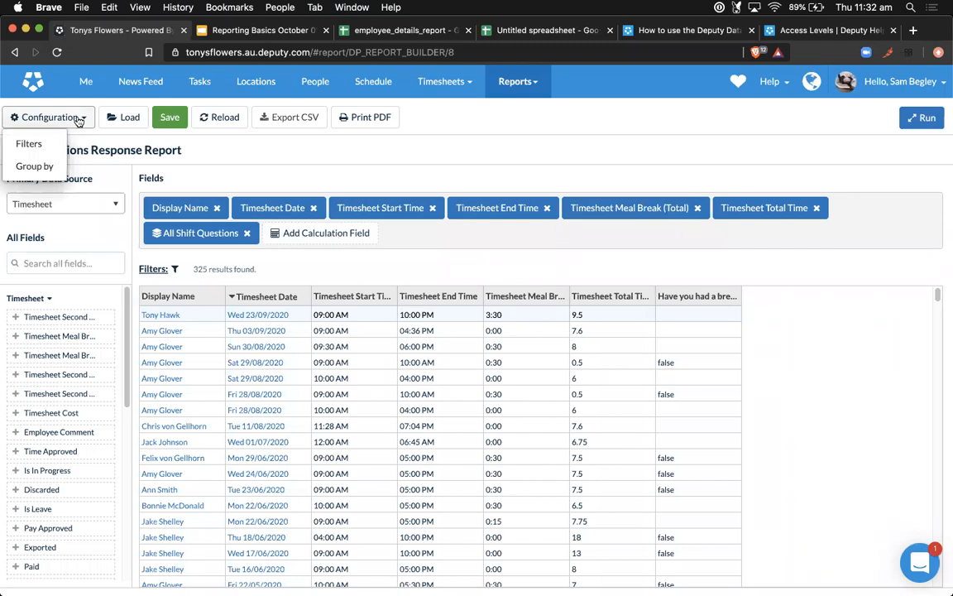
pyautogui.click(169, 145)
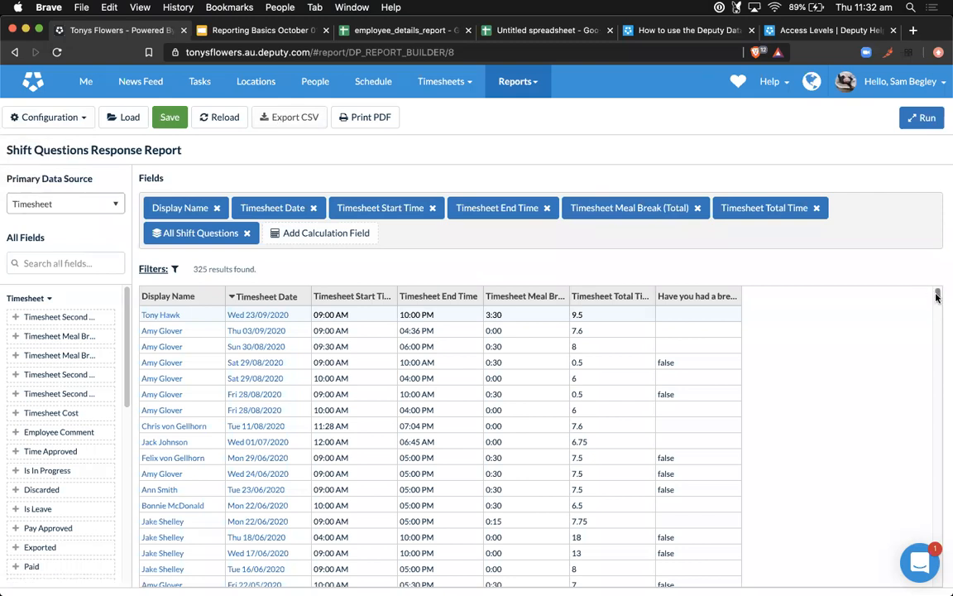
pyautogui.moveTo(937, 298)
pyautogui.mouseDown()
pyautogui.moveTo(938, 357)
pyautogui.moveTo(939, 311)
pyautogui.mouseUp()
pyautogui.moveTo(194, 268); pyautogui.dragTo(230, 268)
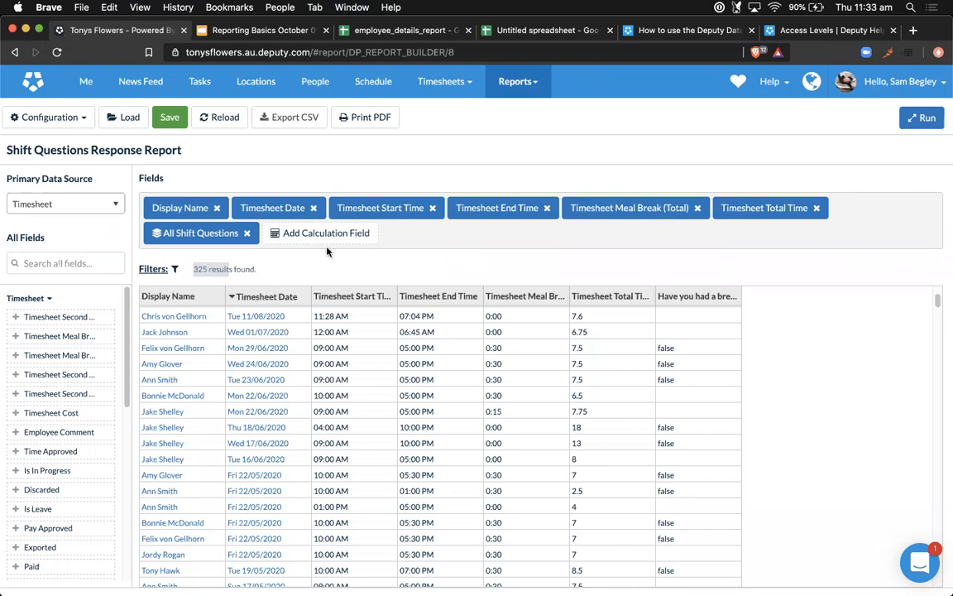
pyautogui.click(326, 256)
# Step: Leave the report editor and return to the Reports Dashboard
pyautogui.moveTo(128, 315)
pyautogui.mouseDown()
pyautogui.moveTo(129, 326)
pyautogui.moveTo(127, 298)
pyautogui.mouseUp()
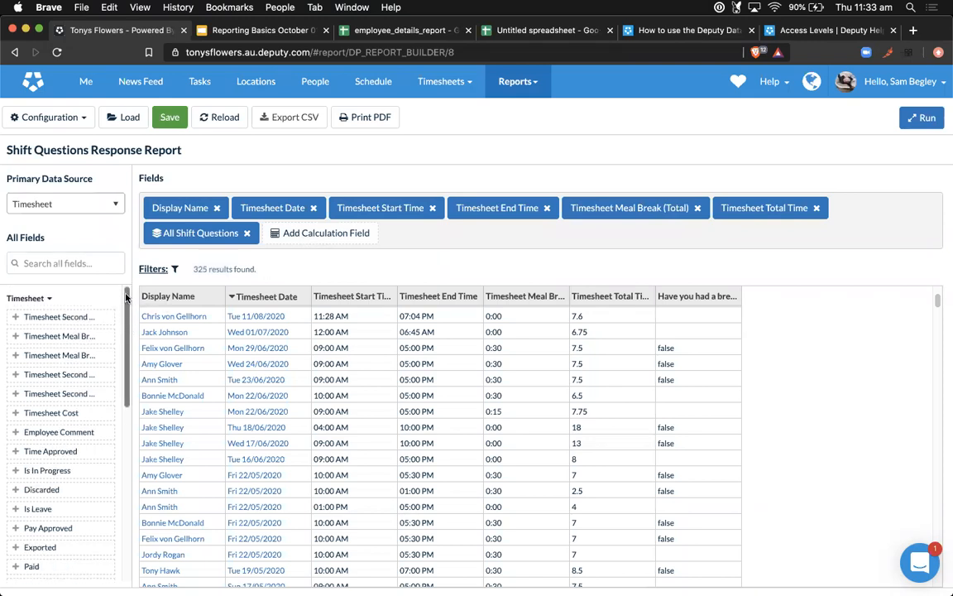
pyautogui.click(511, 82)
pyautogui.click(501, 110)
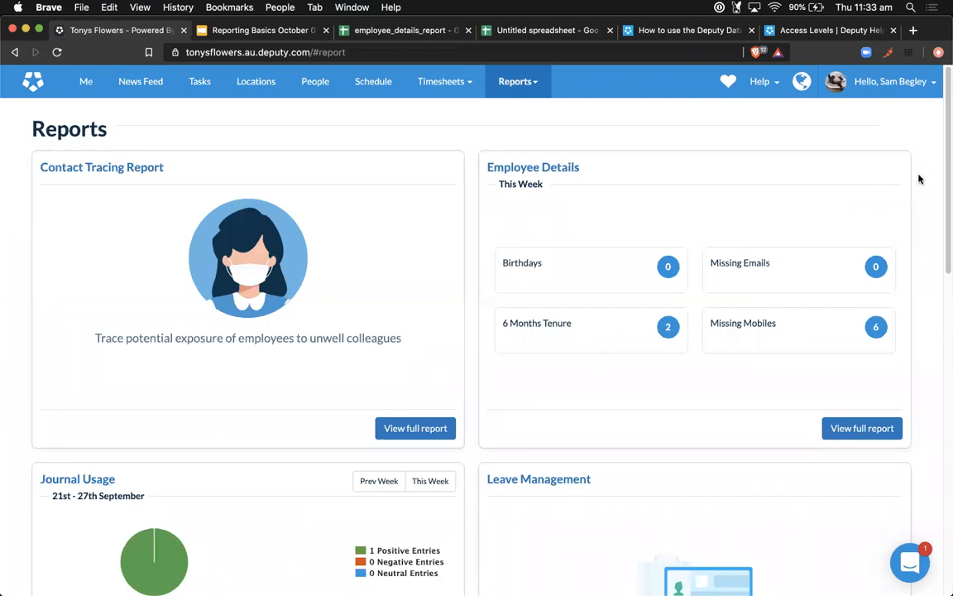
pyautogui.scroll(-2, 944, 169)
pyautogui.scroll(-5, 945, 180)
pyautogui.scroll(5, 938, 334)
pyautogui.scroll(2, 944, 144)
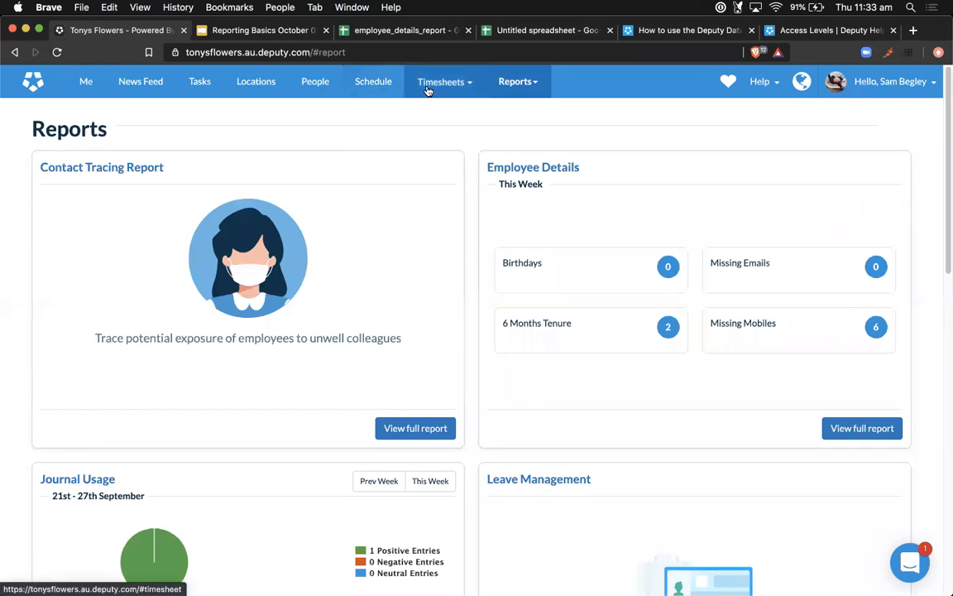
# Step: Open the timesheet export page for the week 24/08/20 to 30/08/20 and select the listed employee's items
pyautogui.click(389, 83)
pyautogui.click(426, 181)
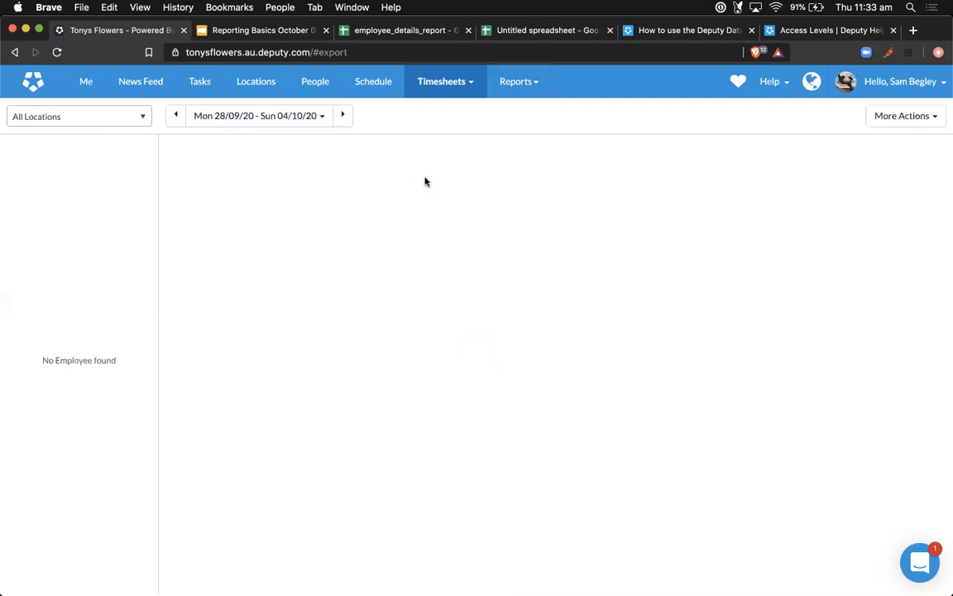
pyautogui.click(180, 120)
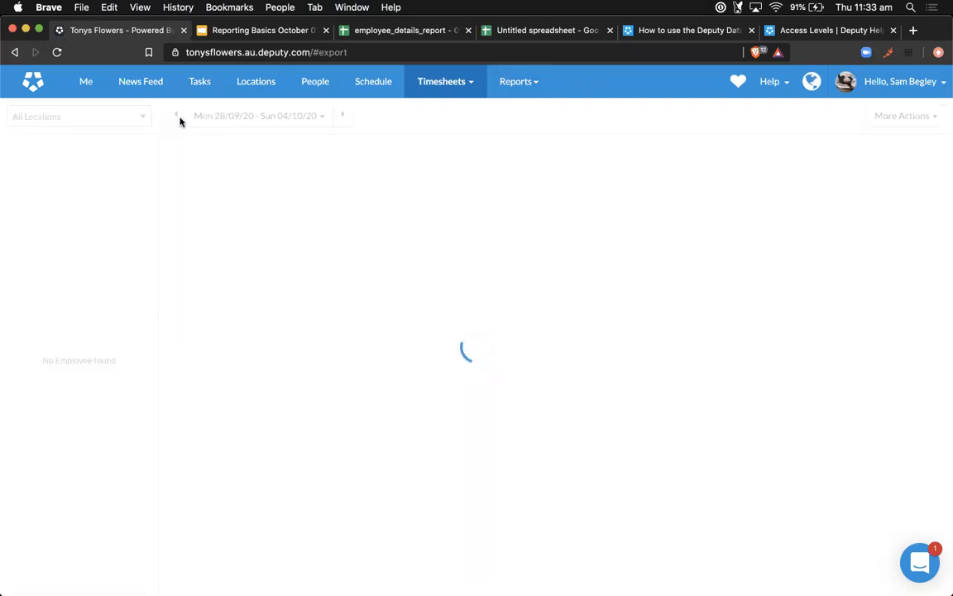
pyautogui.click(178, 121)
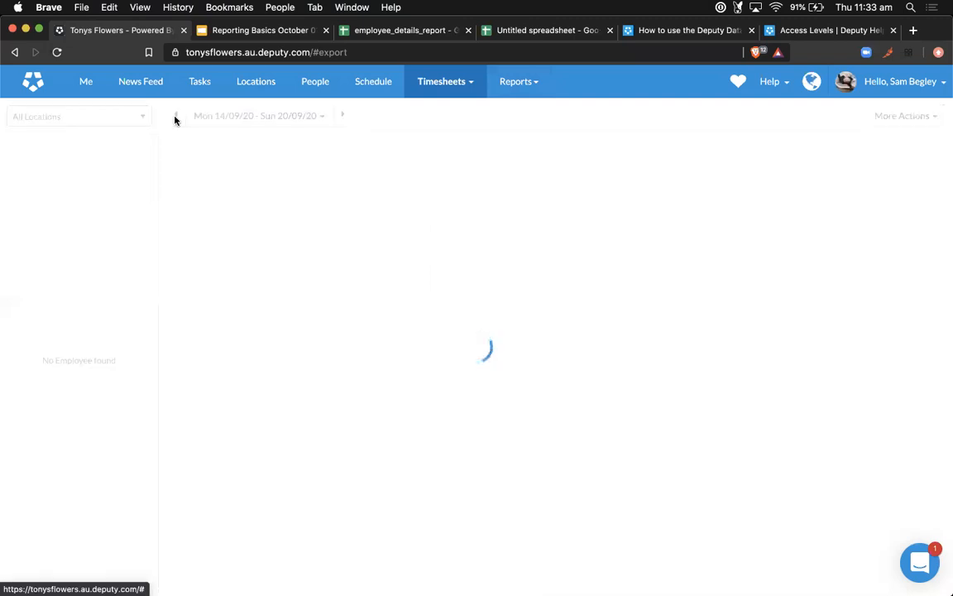
pyautogui.click(176, 120)
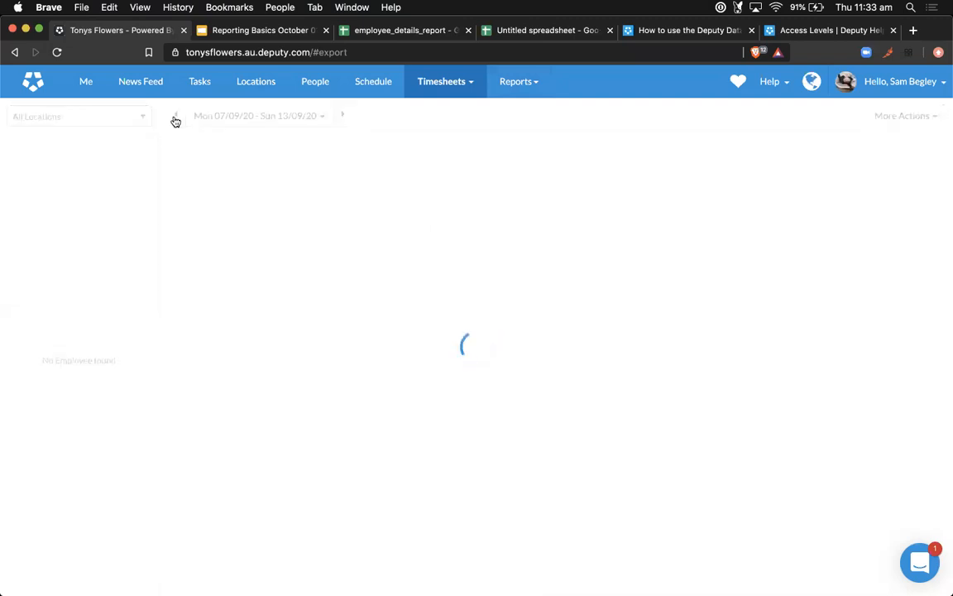
pyautogui.click(173, 120)
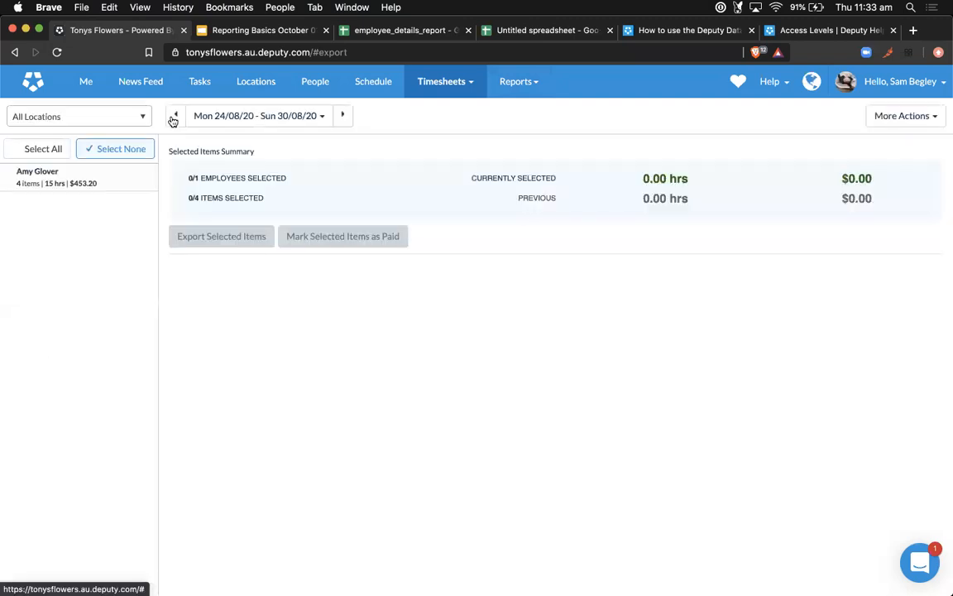
pyautogui.click(43, 184)
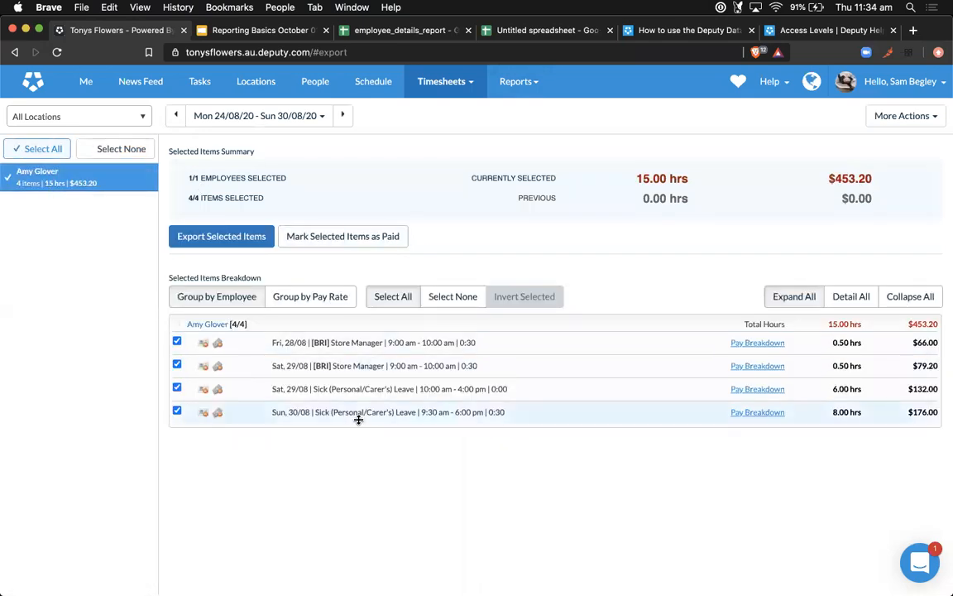
pyautogui.click(231, 243)
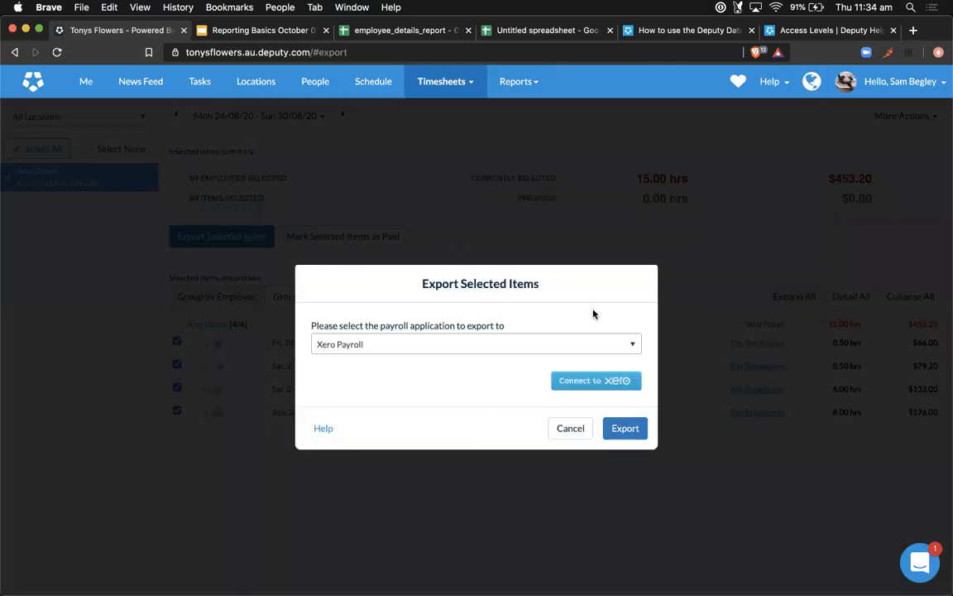
pyautogui.click(591, 344)
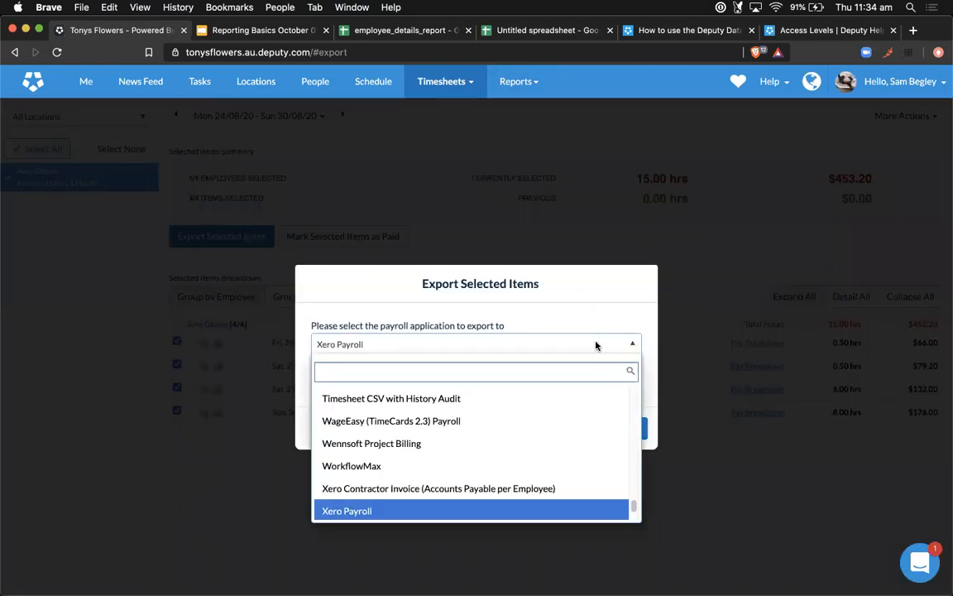
pyautogui.click(583, 331)
pyautogui.click(568, 429)
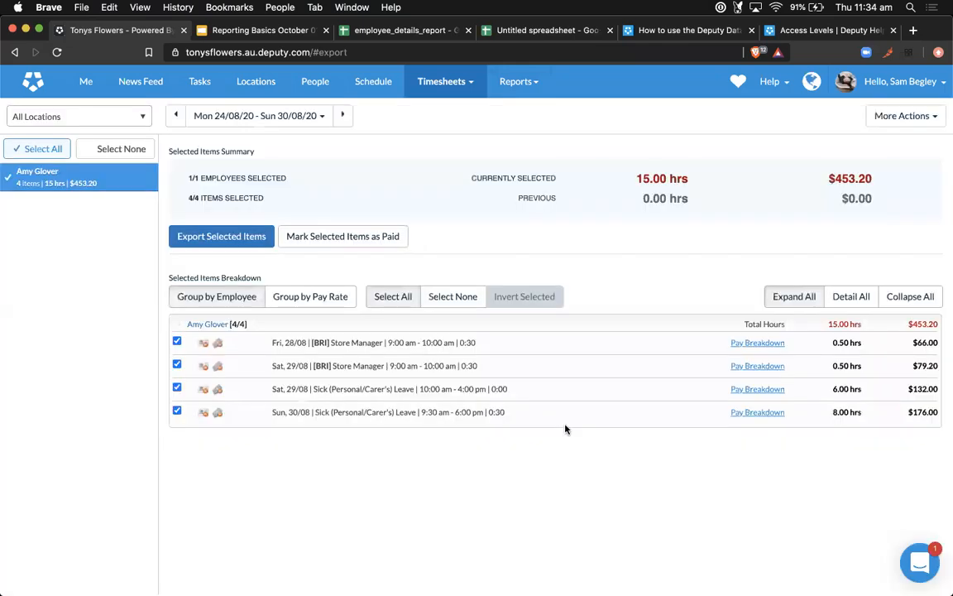
# Step: Start exporting the selected timesheet items and choose Custom Payroll Exporter (BETA) as the payroll application
pyautogui.click(27, 180)
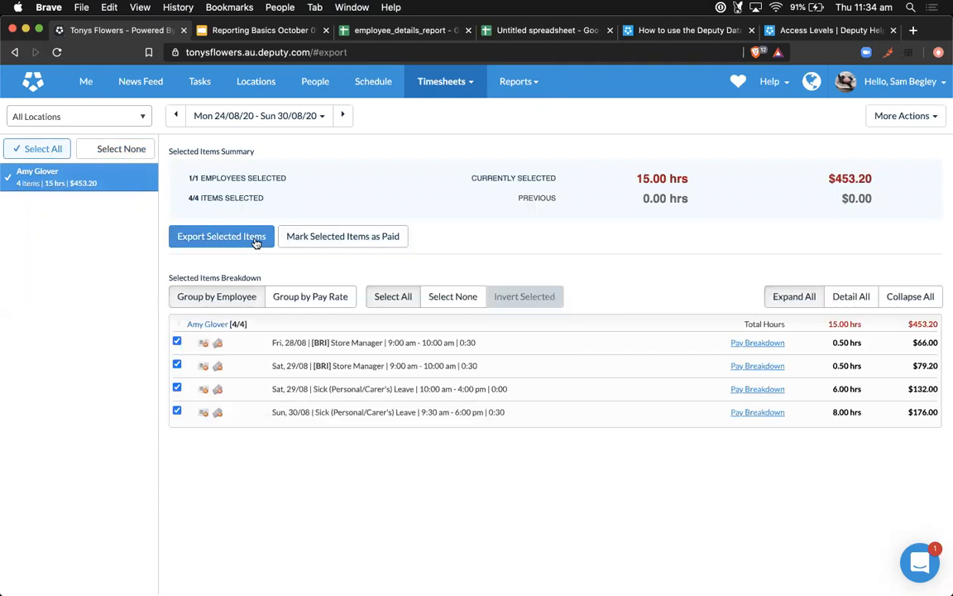
pyautogui.click(254, 239)
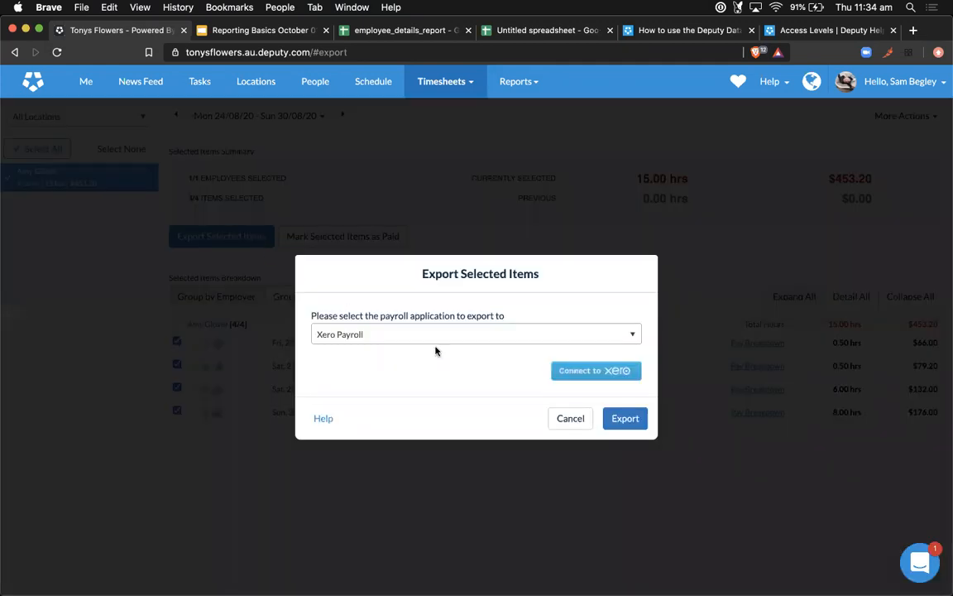
pyautogui.click(570, 334)
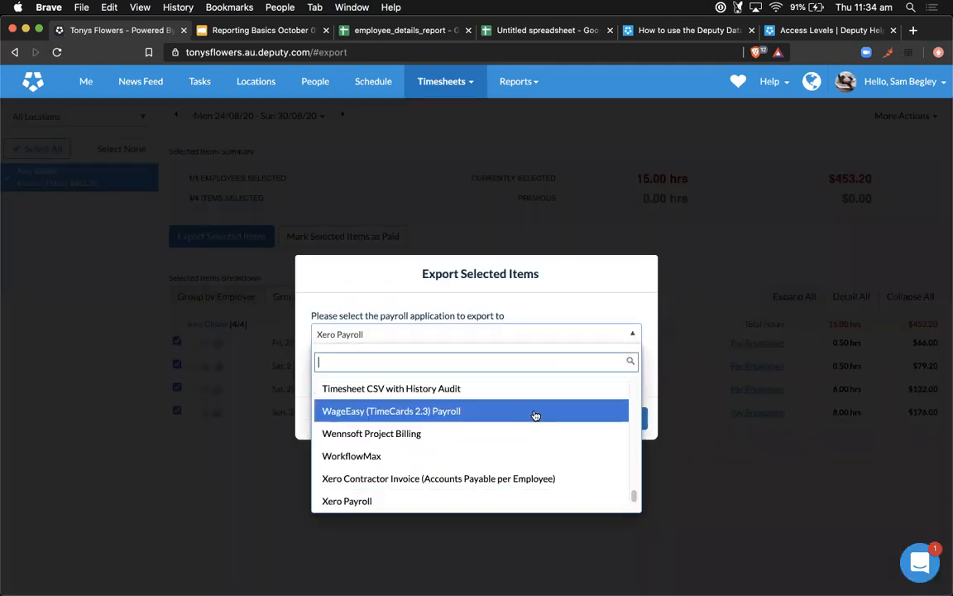
pyautogui.scroll(15, 536, 415)
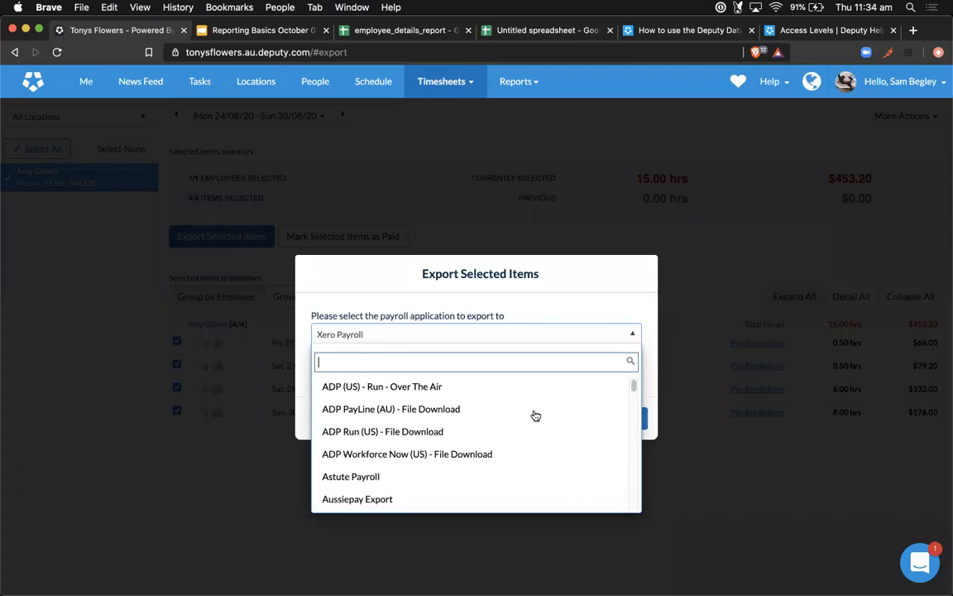
pyautogui.scroll(-4, 535, 415)
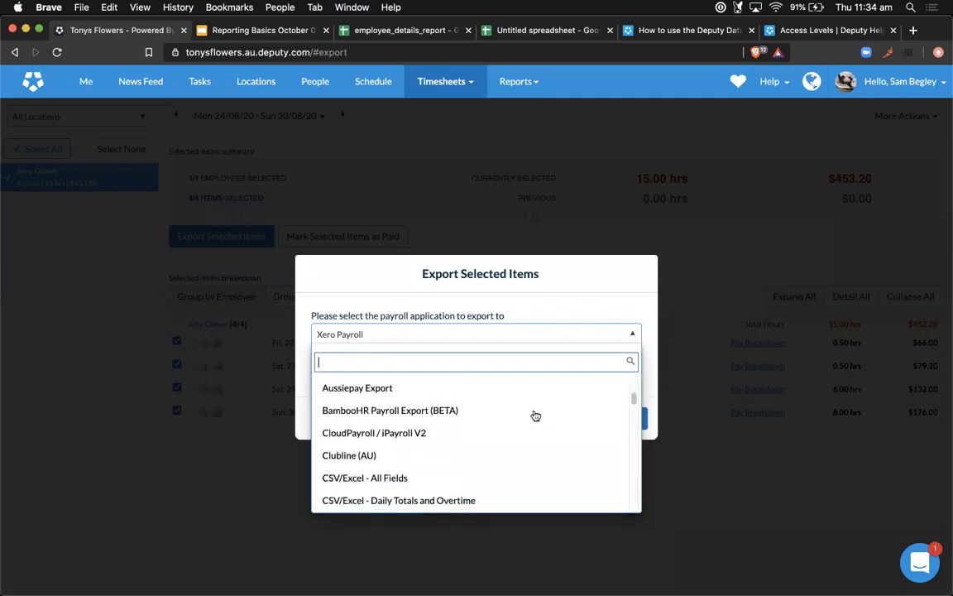
pyautogui.scroll(-1, 535, 416)
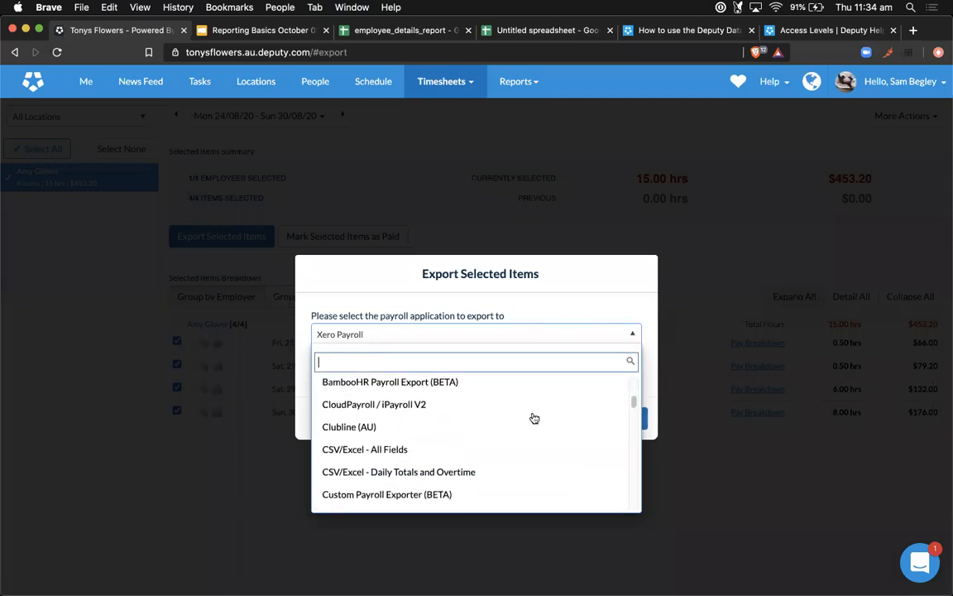
pyautogui.click(397, 495)
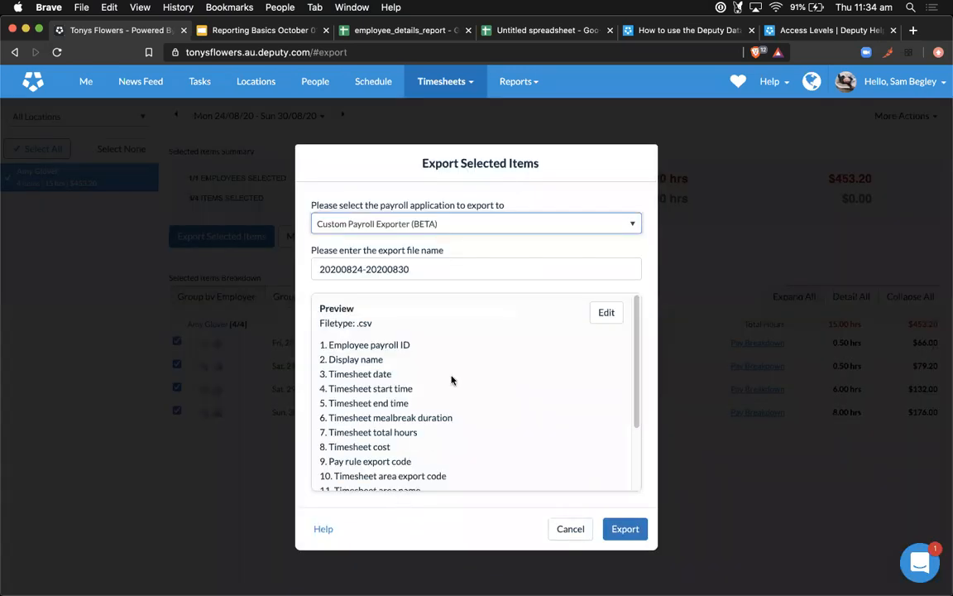
# Step: Check the export file name and look through the columns listed in the export preview
pyautogui.click(460, 270)
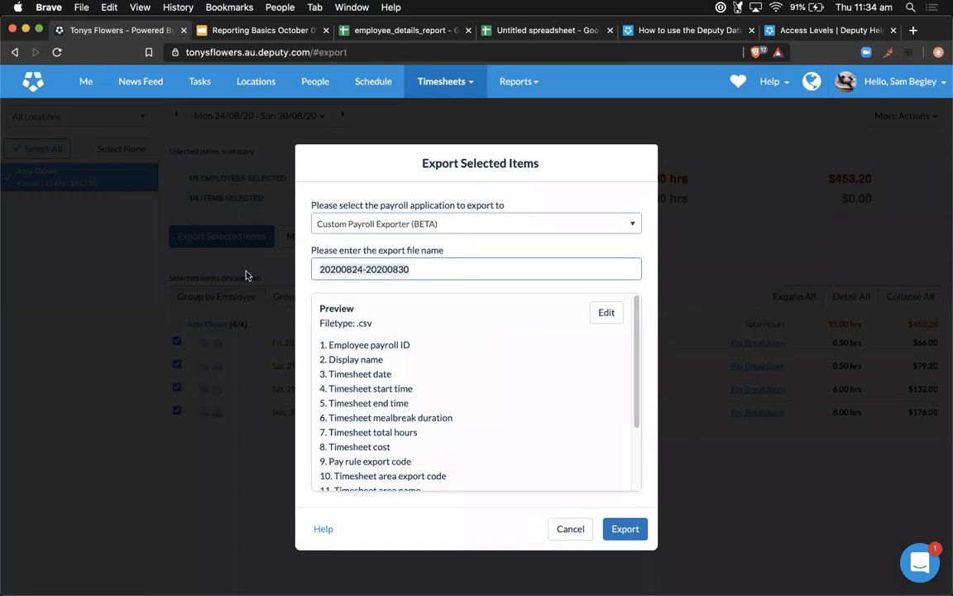
pyautogui.moveTo(320, 270); pyautogui.dragTo(426, 272)
pyautogui.moveTo(636, 333); pyautogui.dragTo(636, 341)
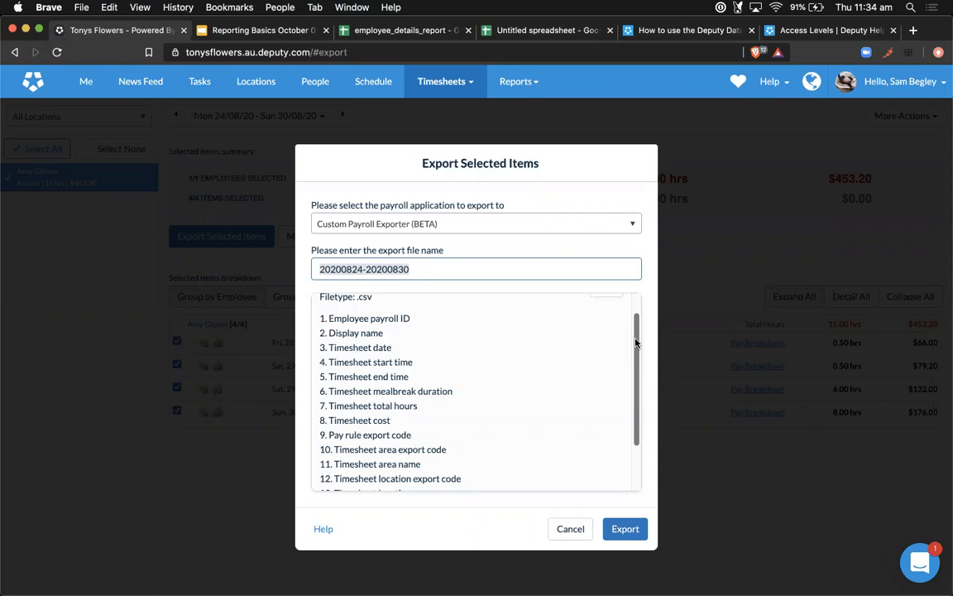
pyautogui.moveTo(636, 340)
pyautogui.mouseDown()
pyautogui.moveTo(636, 355)
pyautogui.moveTo(637, 322)
pyautogui.mouseUp()
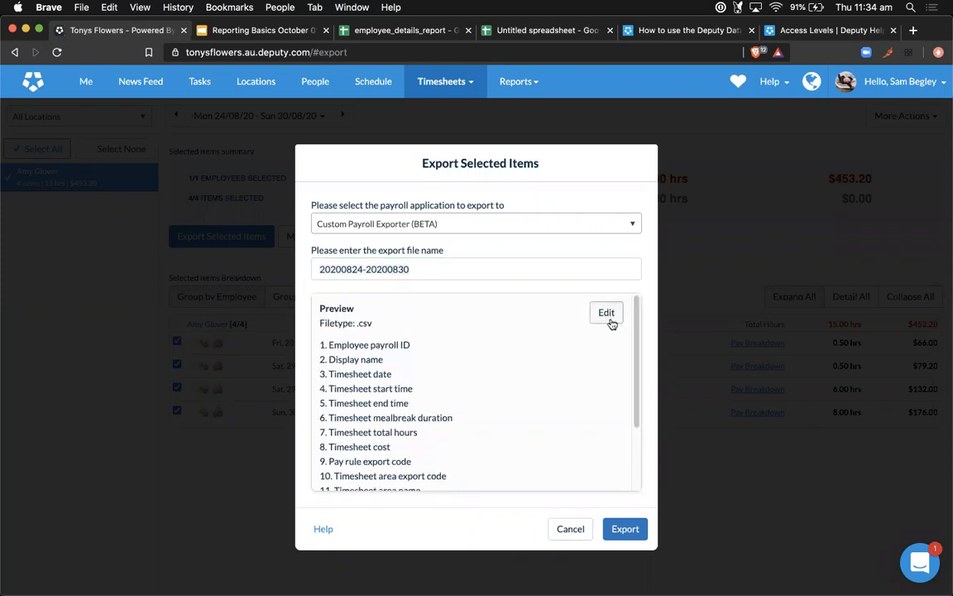
# Step: Edit the custom payroll exporter's layout and look through the fields of the Employee data source
pyautogui.click(611, 322)
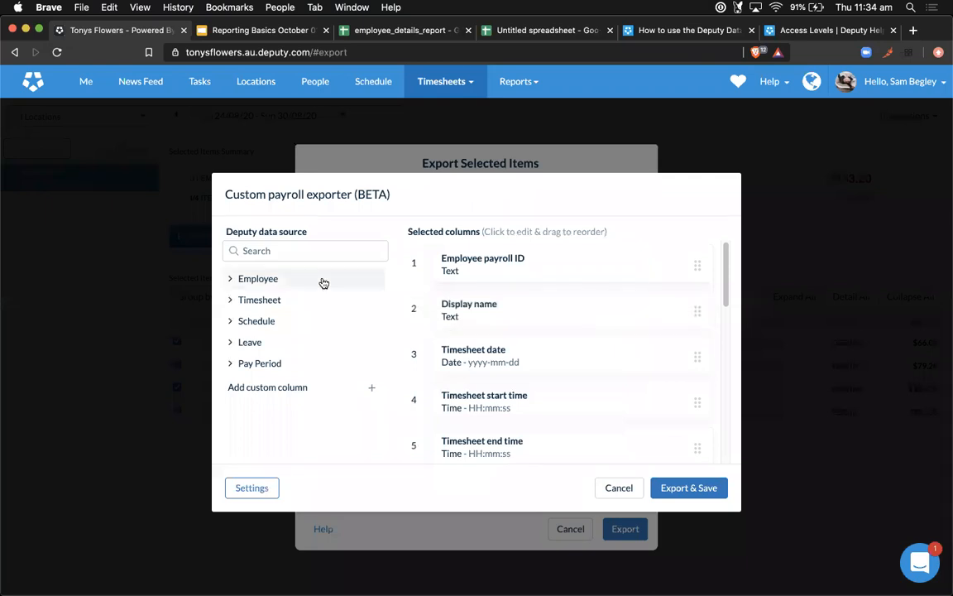
pyautogui.click(303, 251)
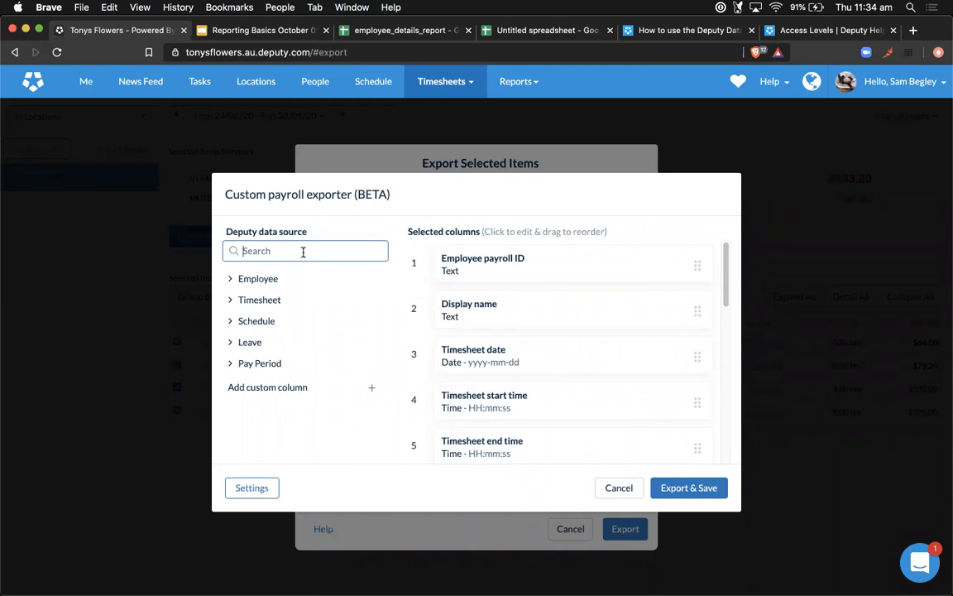
pyautogui.click(304, 280)
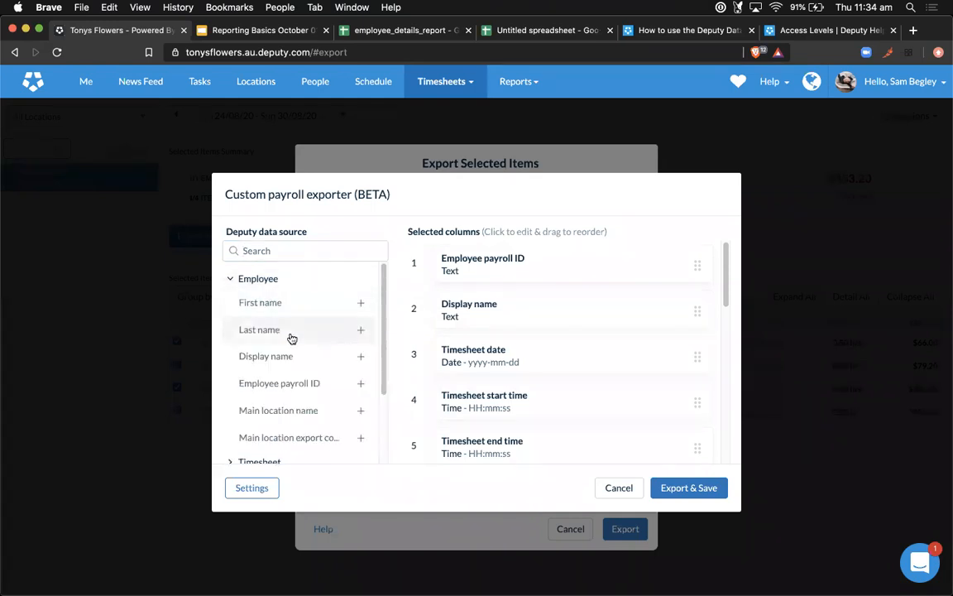
pyautogui.scroll(-1, 291, 339)
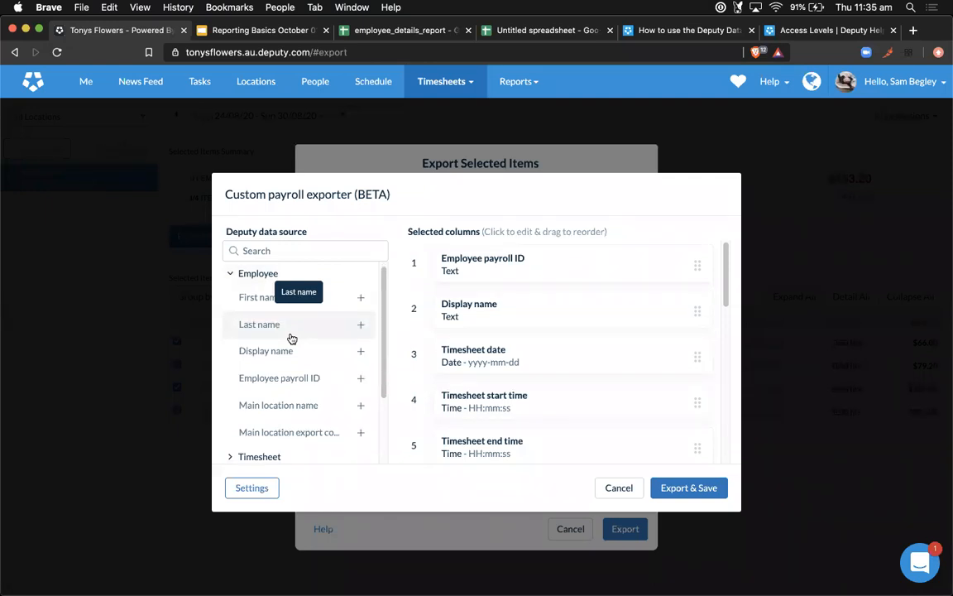
pyautogui.click(231, 279)
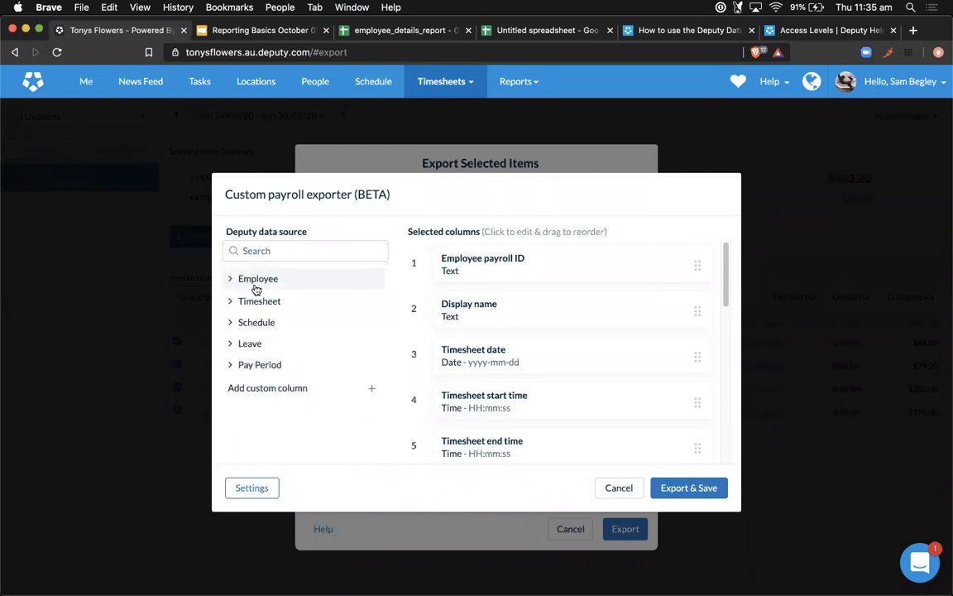
# Step: Look through all the fields offered by the Timesheet data source, and collapse the group again
pyautogui.click(291, 302)
pyautogui.scroll(-3, 356, 347)
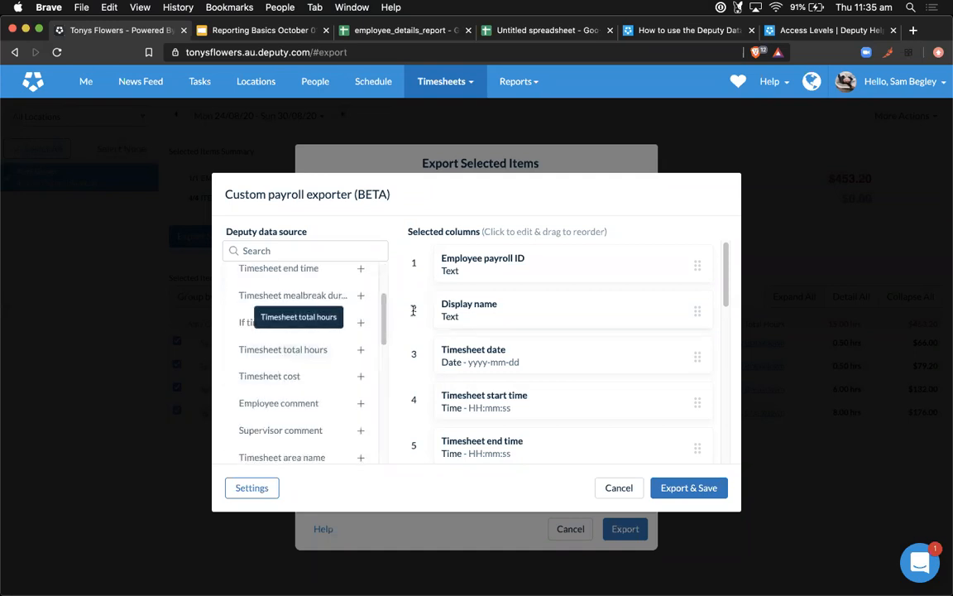
pyautogui.scroll(-3, 282, 356)
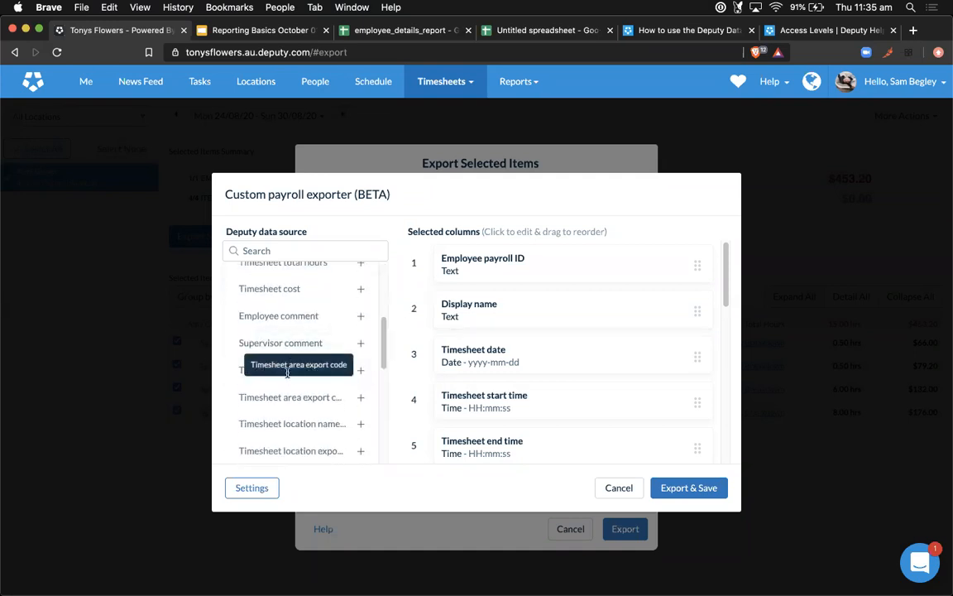
pyautogui.moveTo(385, 334); pyautogui.dragTo(385, 413)
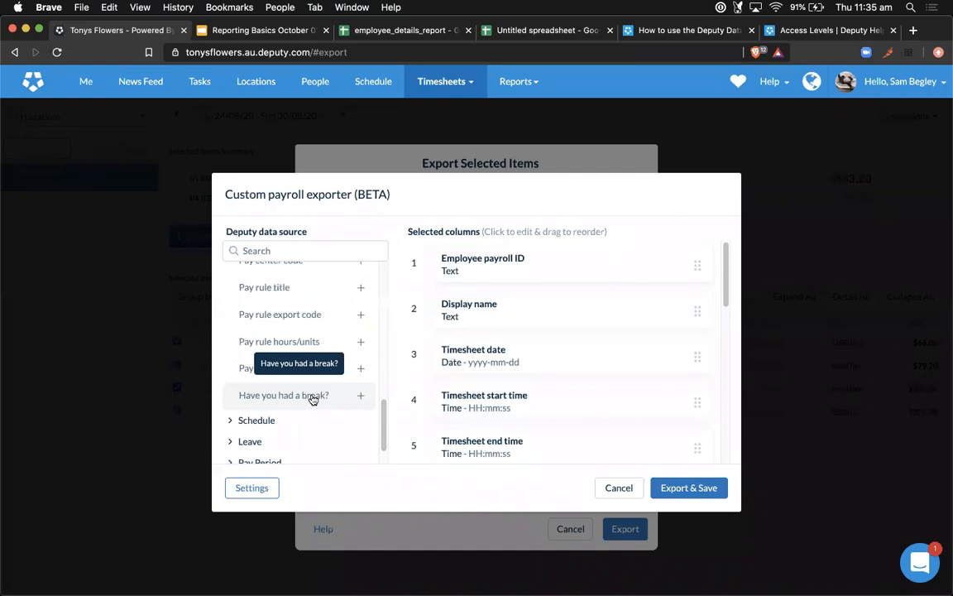
pyautogui.scroll(10, 312, 399)
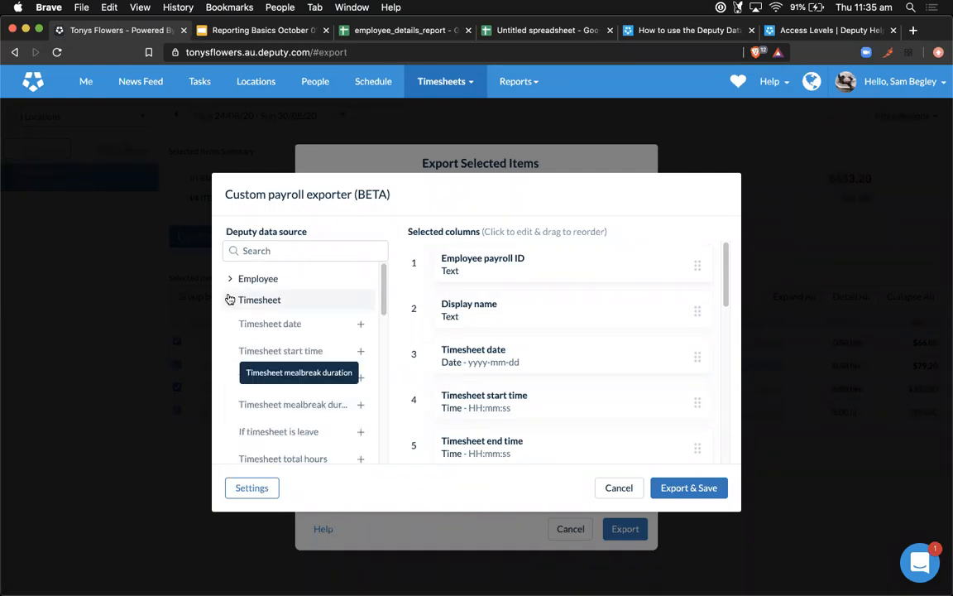
pyautogui.click(252, 298)
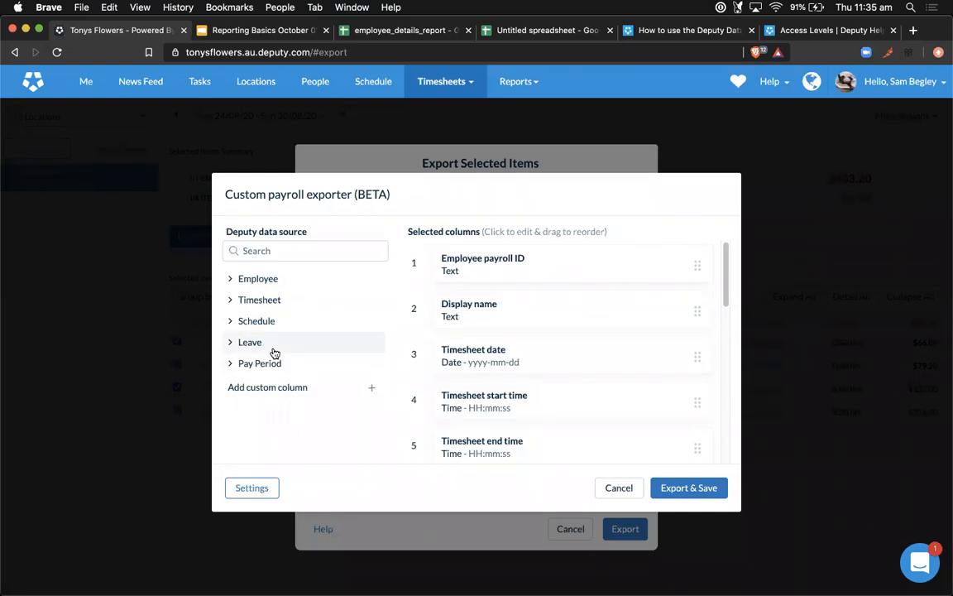
# Step: Try adding a custom column to the payroll export, open its settings, and remove it again
pyautogui.click(302, 387)
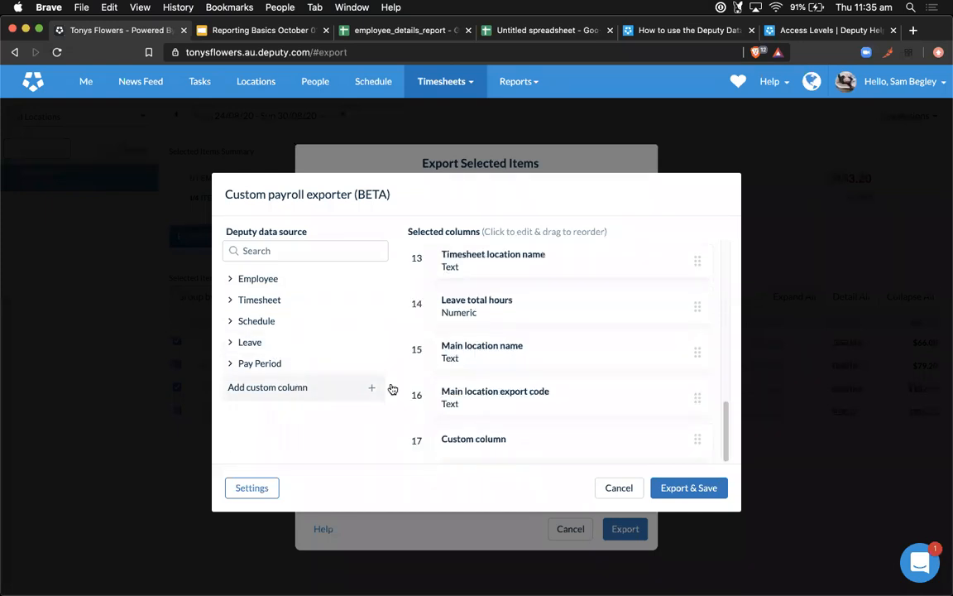
pyautogui.click(492, 445)
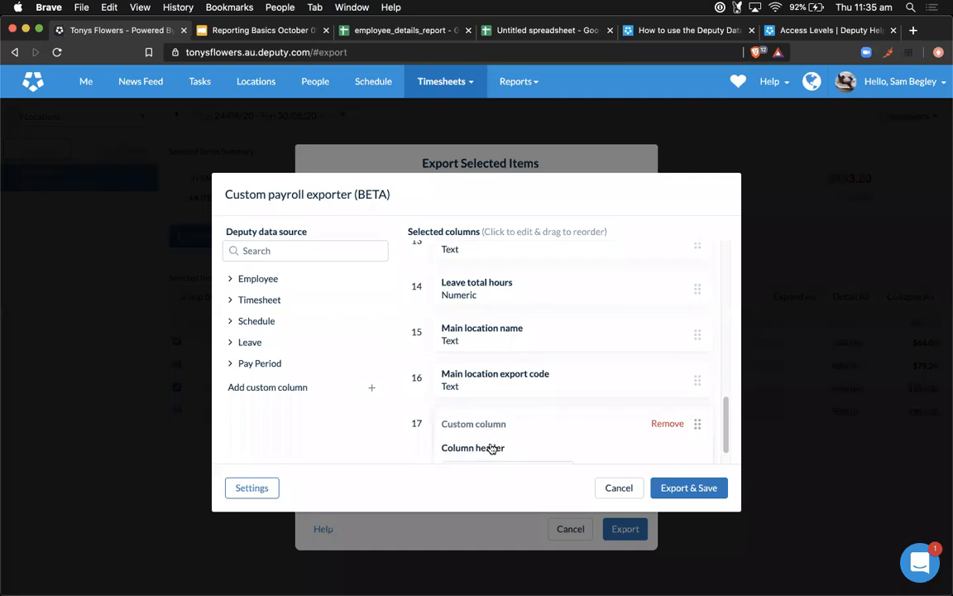
pyautogui.click(662, 431)
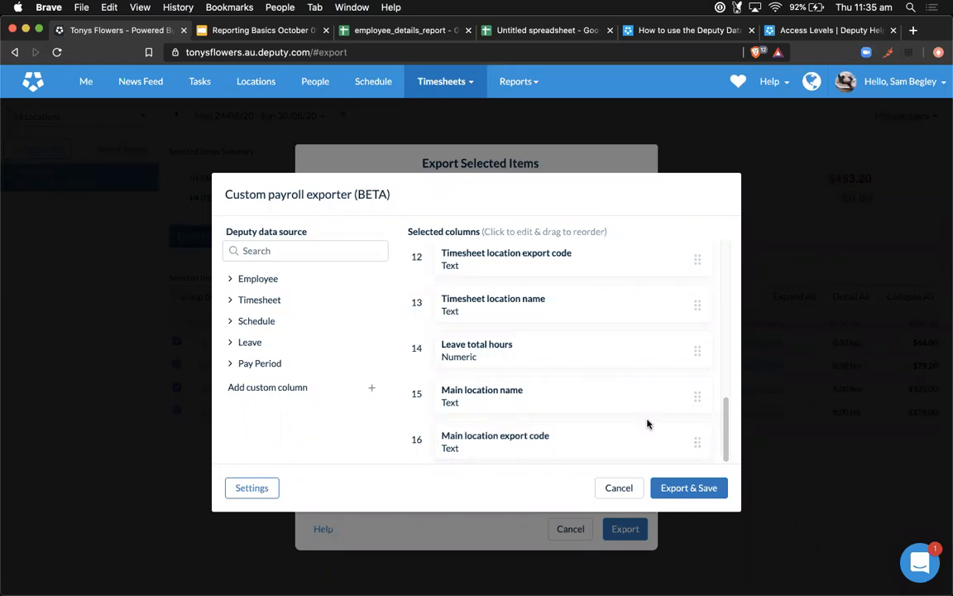
pyautogui.moveTo(726, 418); pyautogui.dragTo(716, 301)
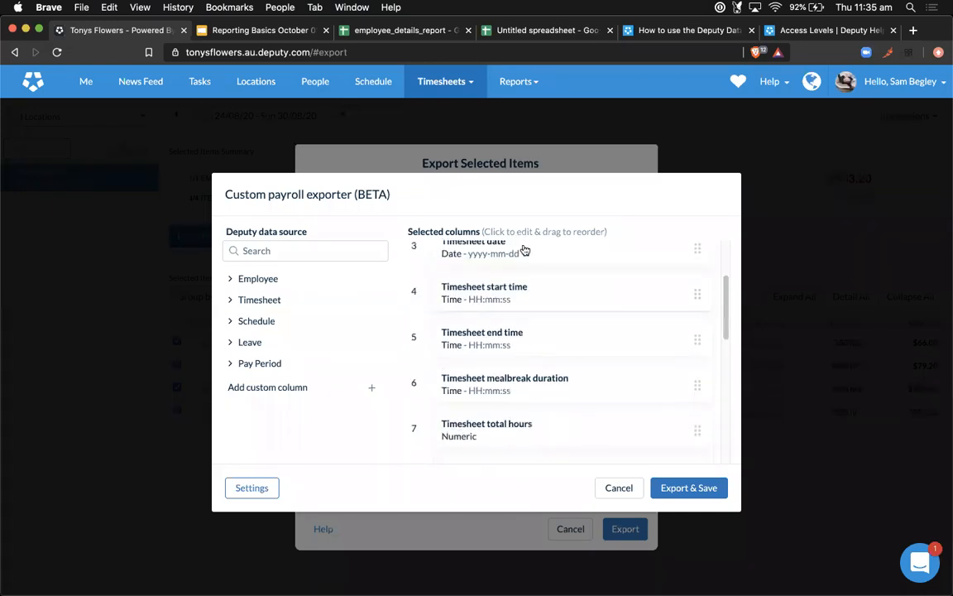
pyautogui.scroll(2, 606, 291)
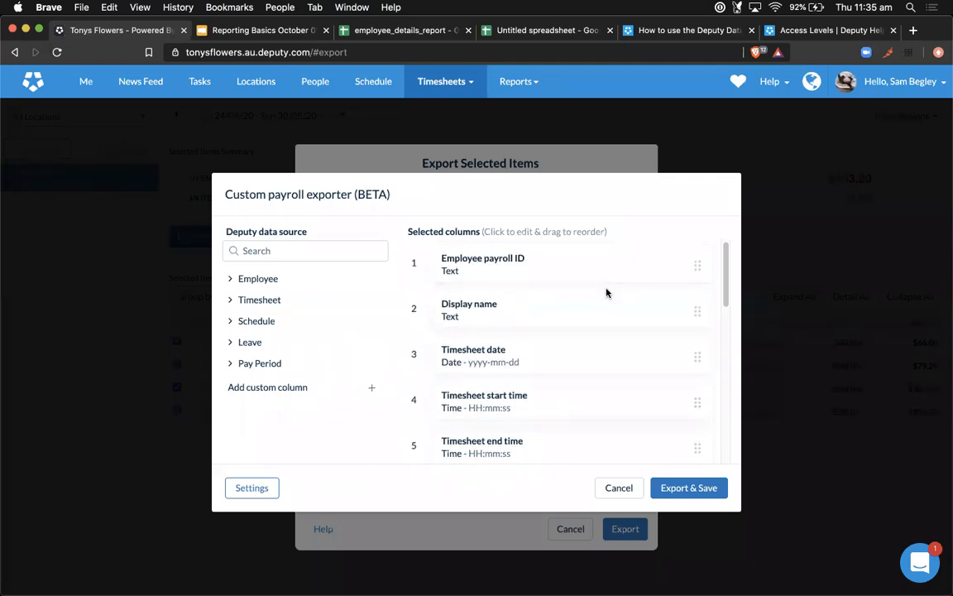
pyautogui.moveTo(726, 258); pyautogui.dragTo(731, 339)
pyautogui.scroll(-1, 731, 339)
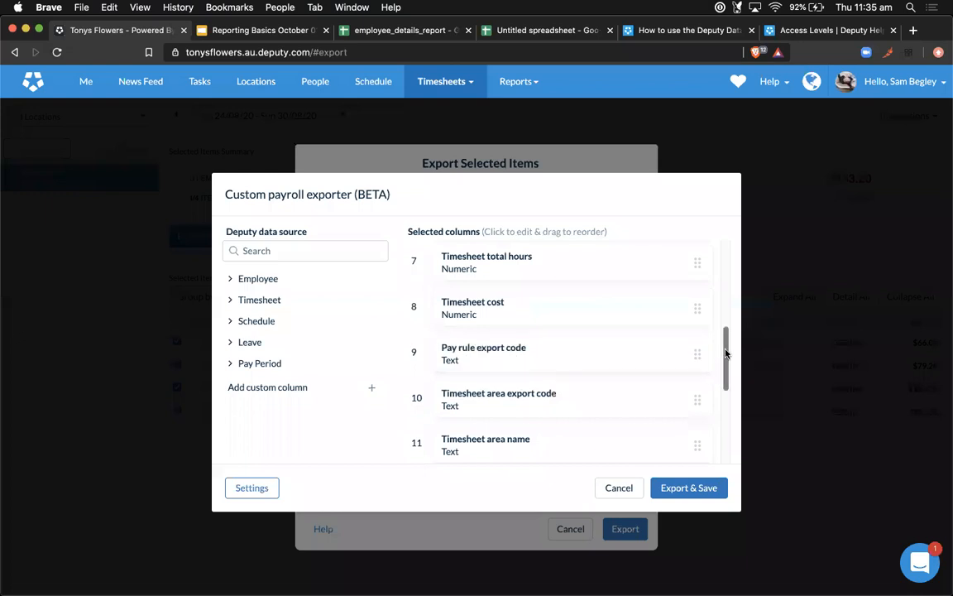
pyautogui.scroll(-1, 726, 364)
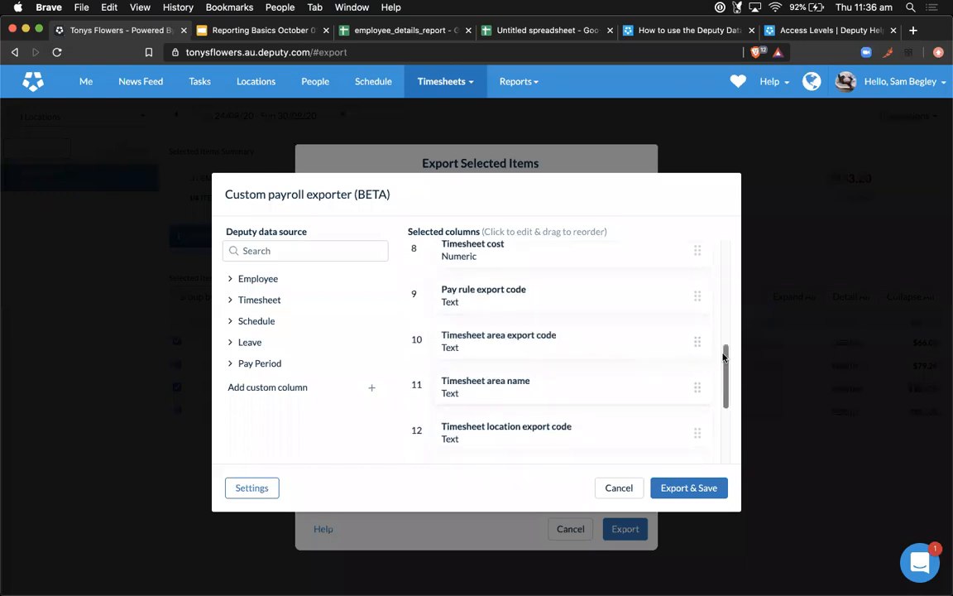
pyautogui.click(688, 488)
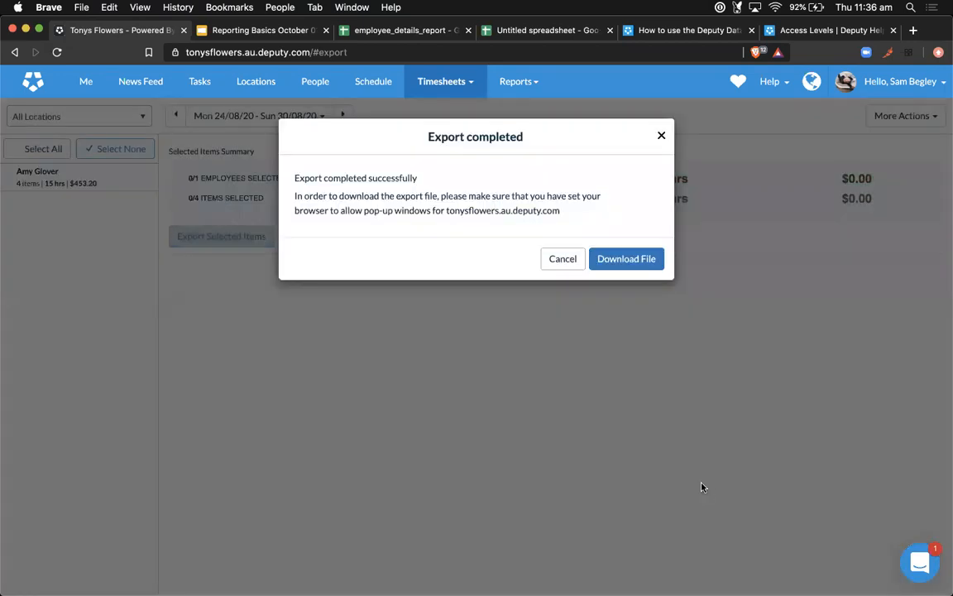
pyautogui.click(627, 259)
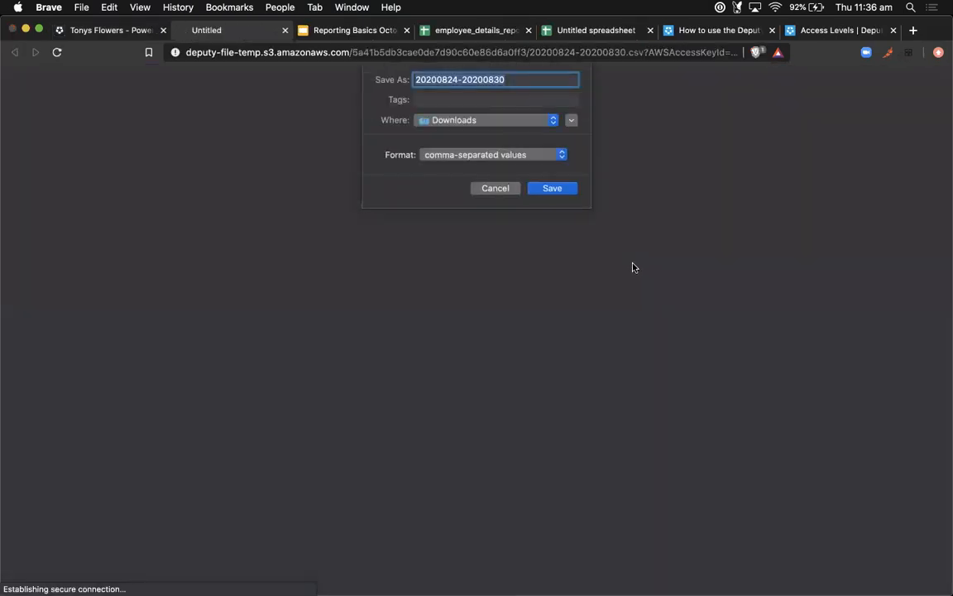
pyautogui.click(559, 188)
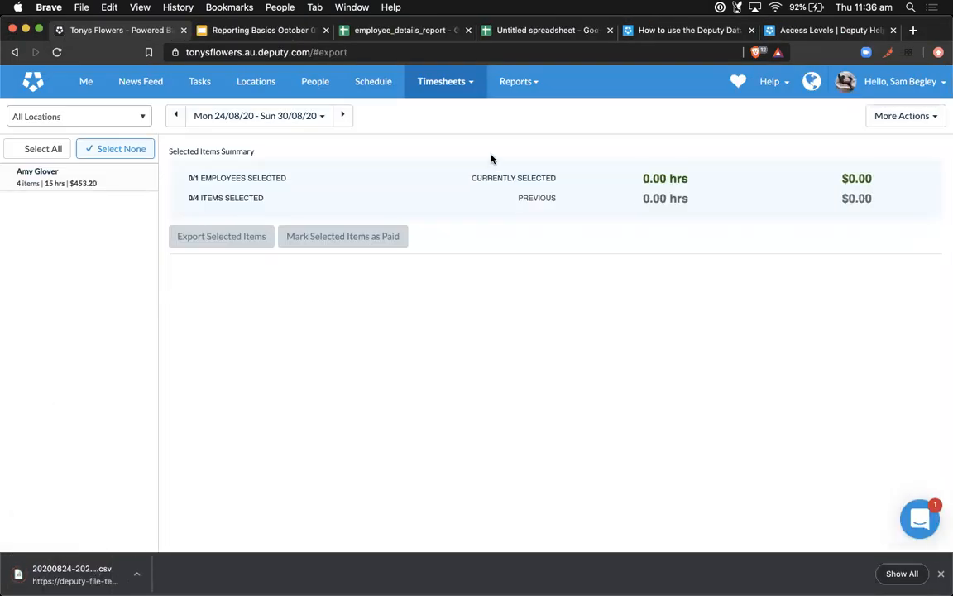
# Step: Switch to Google Sheets, create a new blank spreadsheet, and try to load the downloaded CSV into it, replacing the existing copy in Downloads
pyautogui.click(532, 34)
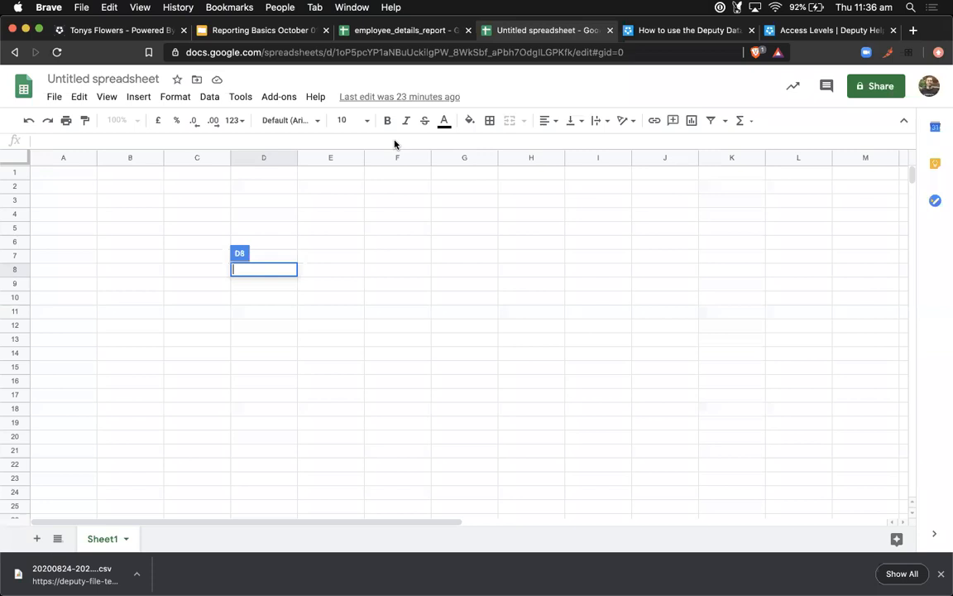
pyautogui.click(50, 96)
pyautogui.moveTo(122, 153)
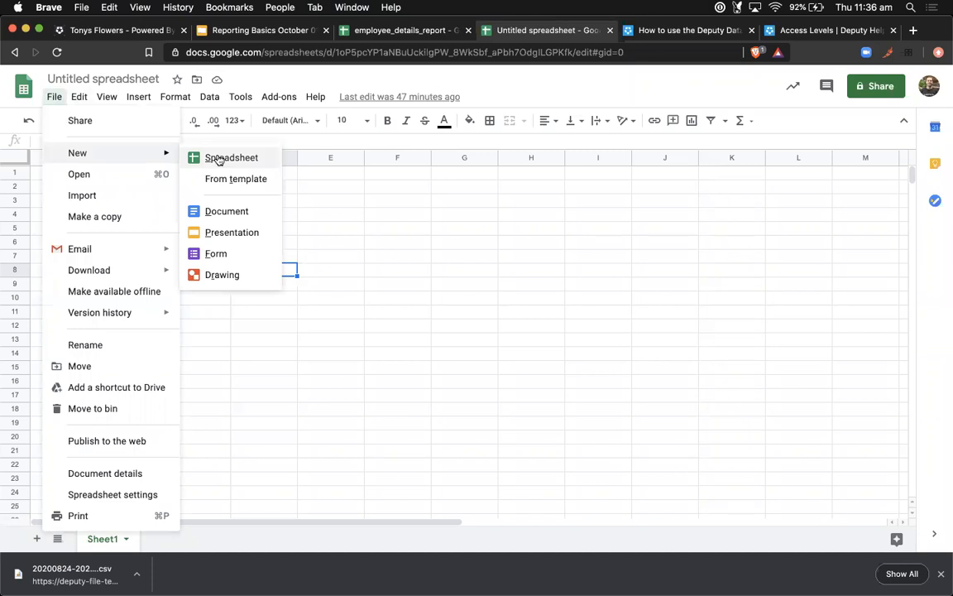
pyautogui.click(219, 160)
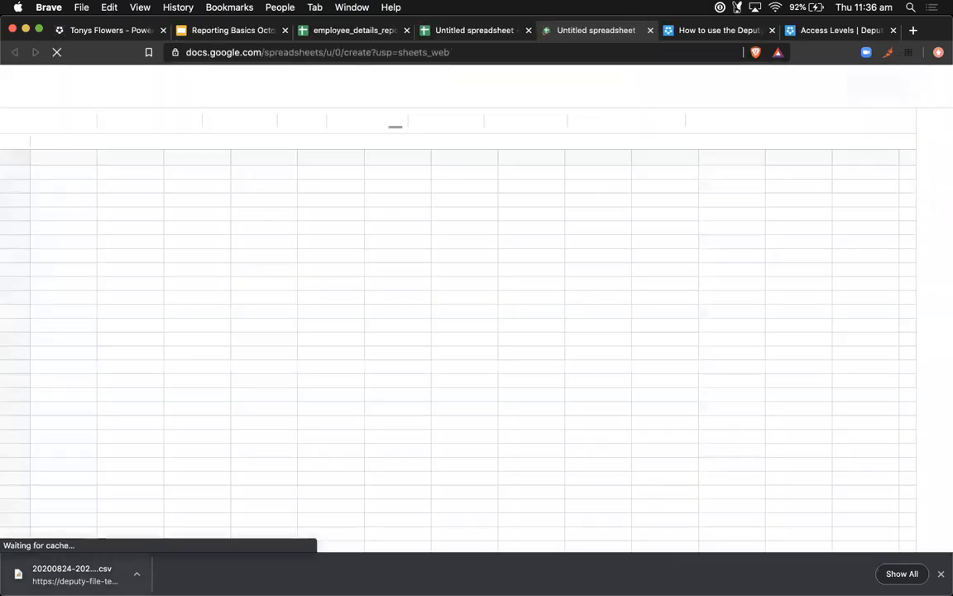
pyautogui.moveTo(75, 574); pyautogui.dragTo(219, 384)
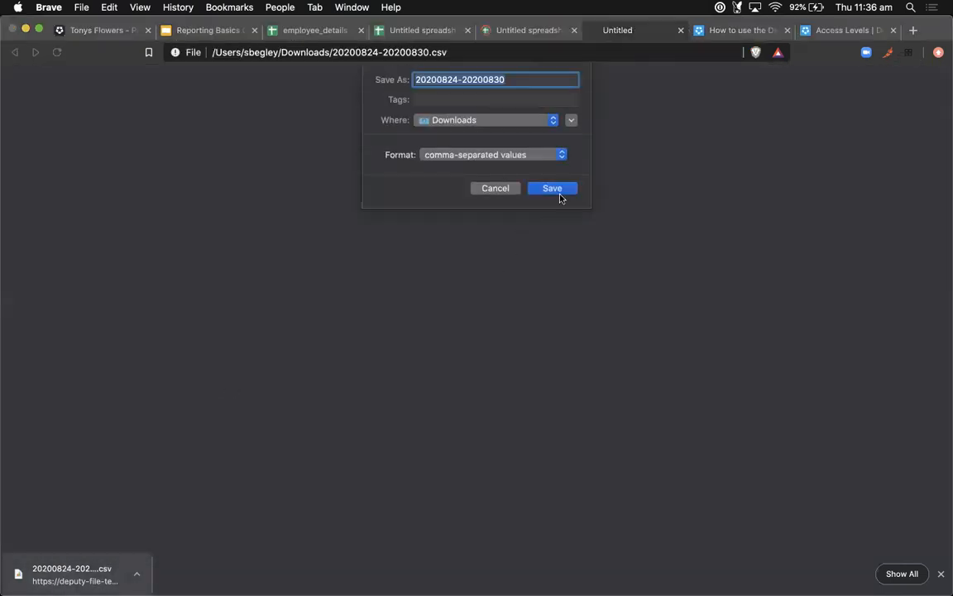
pyautogui.click(552, 189)
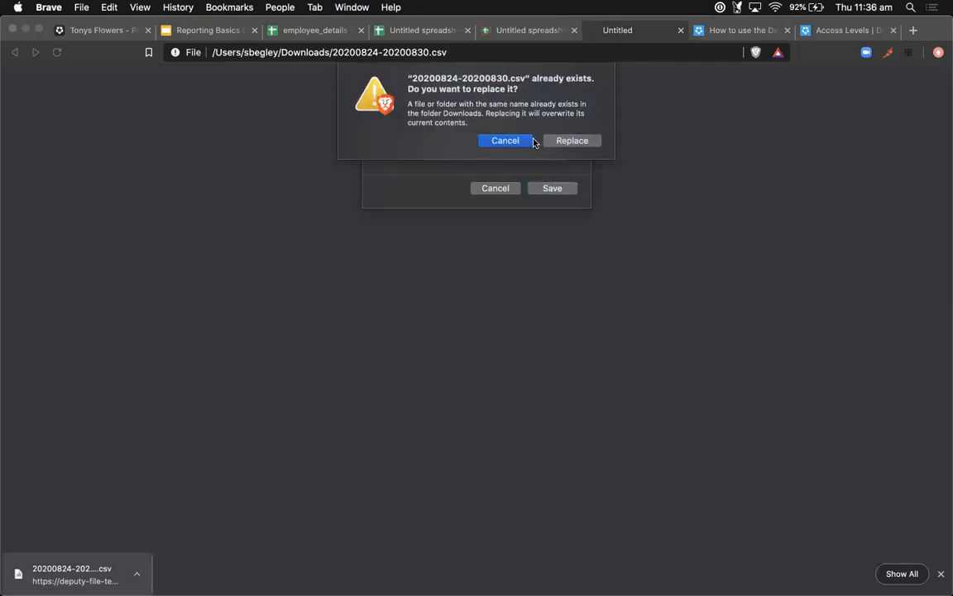
pyautogui.click(570, 140)
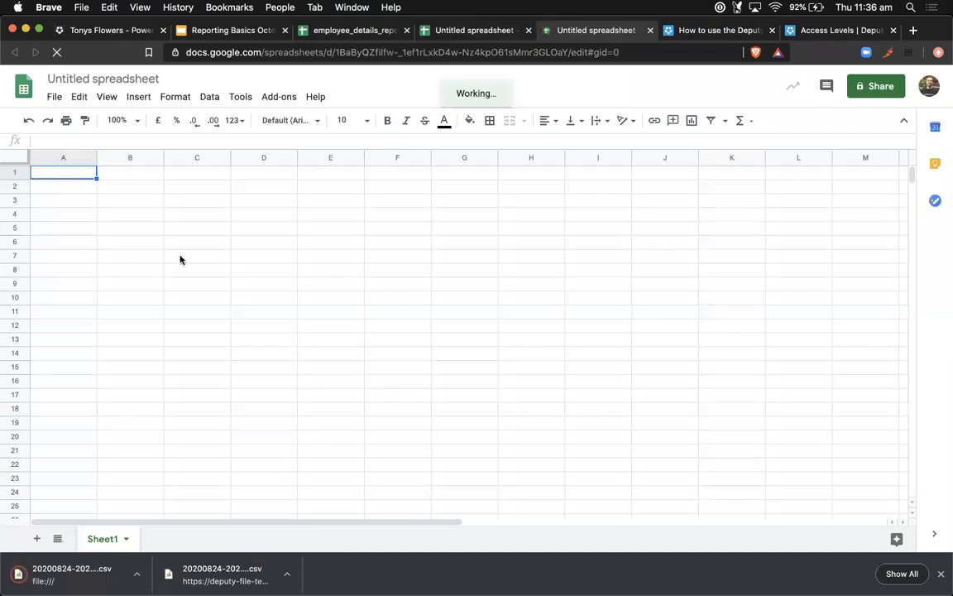
pyautogui.click(55, 97)
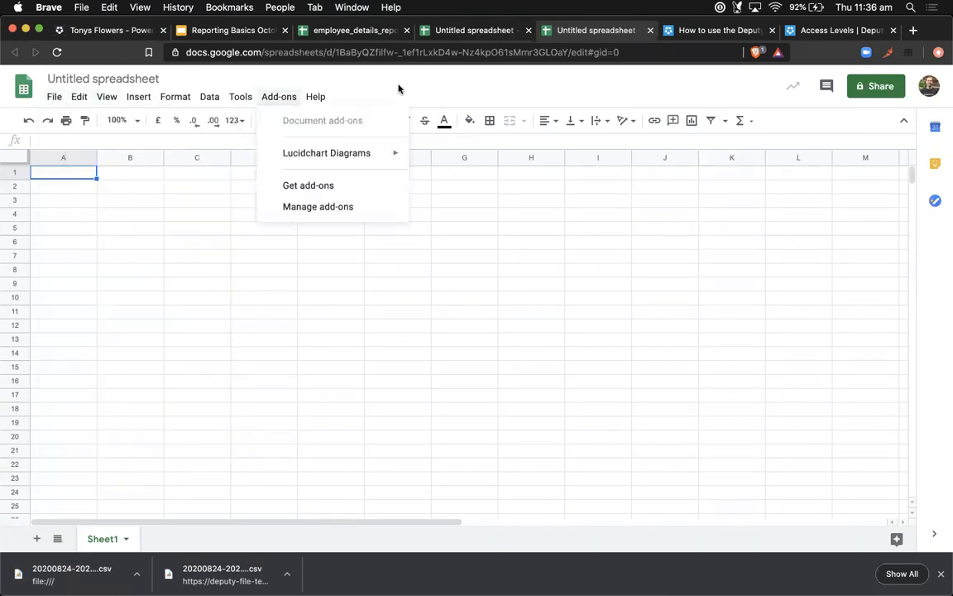
pyautogui.click(331, 31)
pyautogui.click(15, 52)
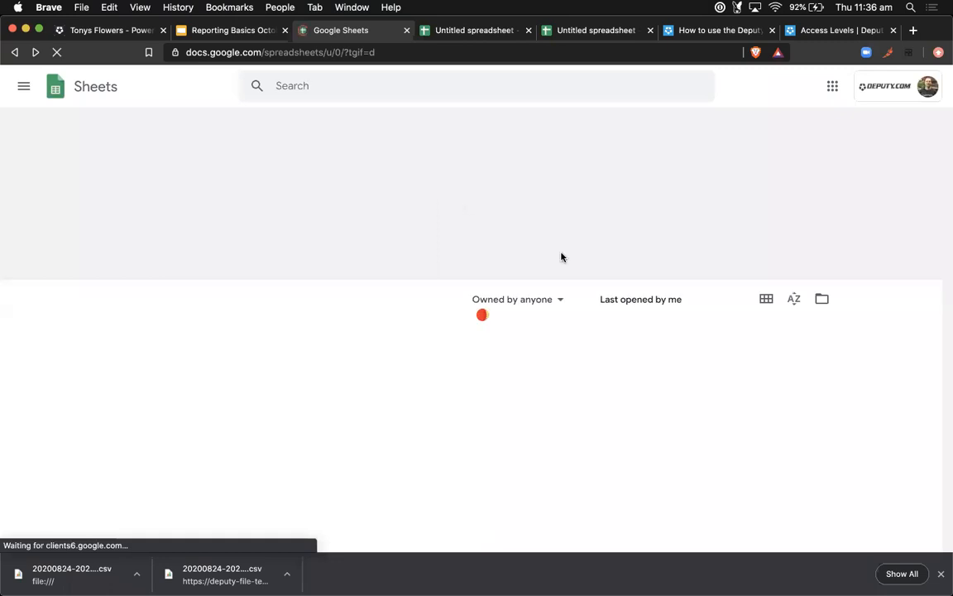
pyautogui.click(822, 300)
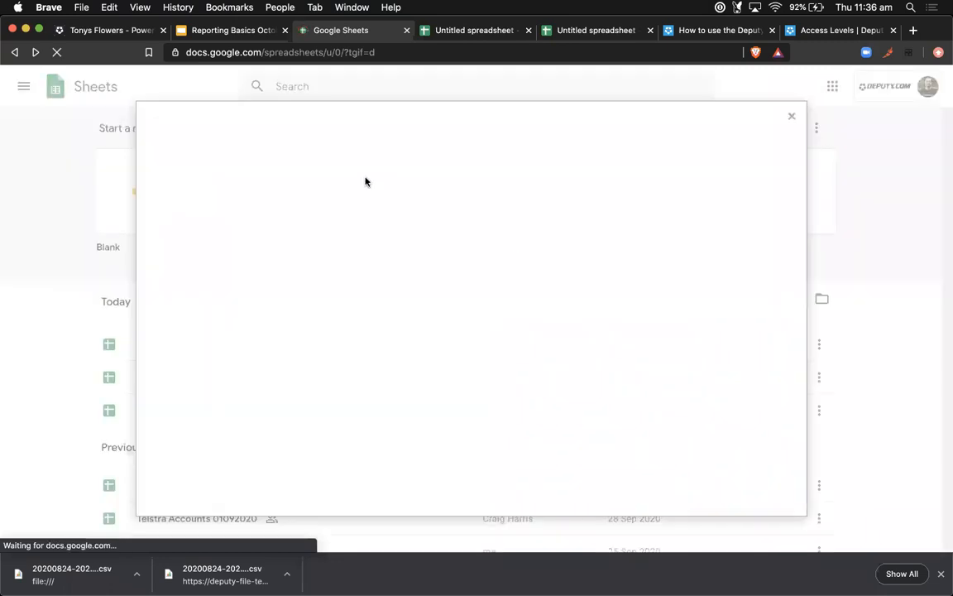
pyautogui.click(530, 156)
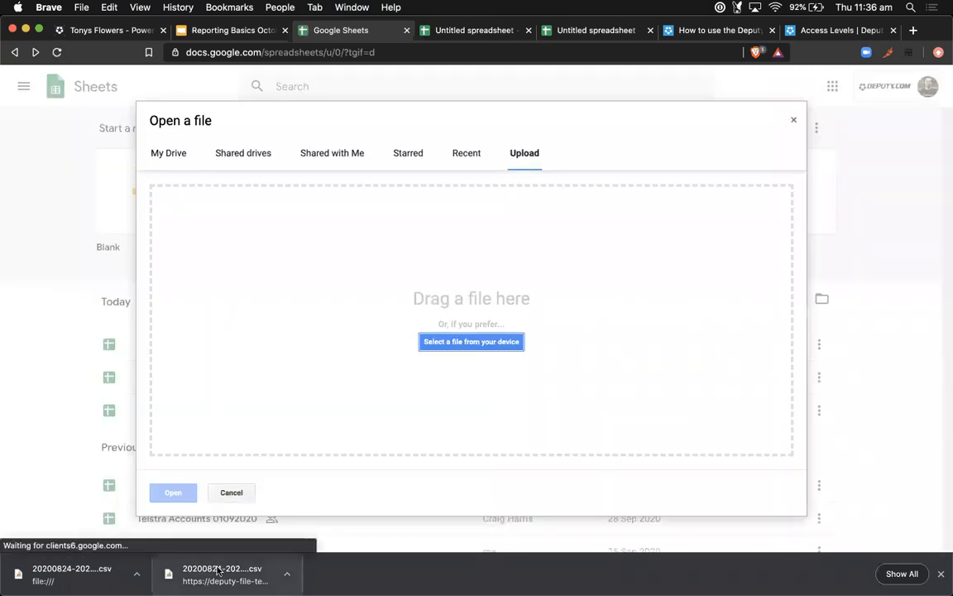
pyautogui.moveTo(206, 563); pyautogui.dragTo(288, 391)
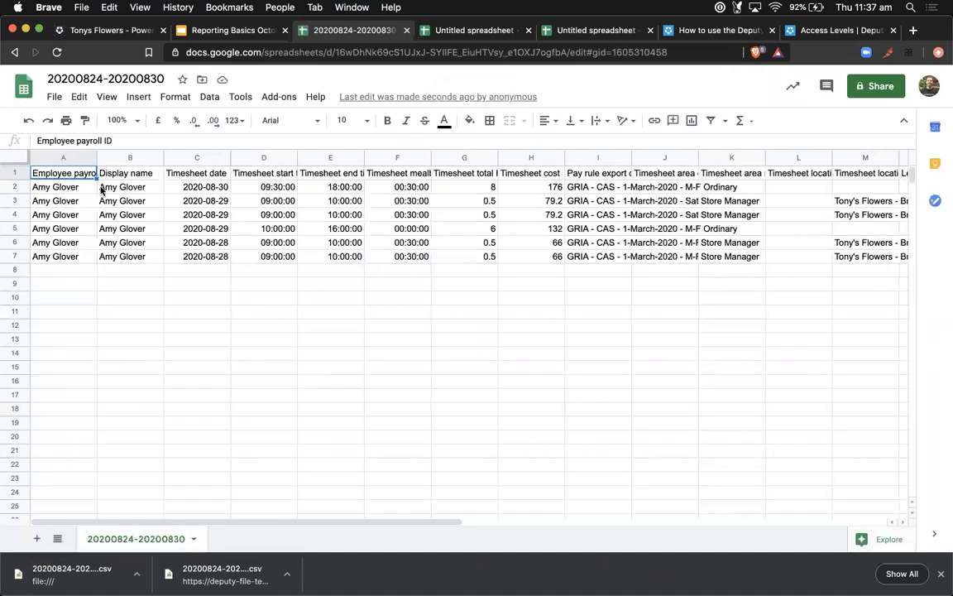
# Step: Examine the exported timesheet data, from the employee payroll ID and display name across to the main location columns
pyautogui.click(56, 189)
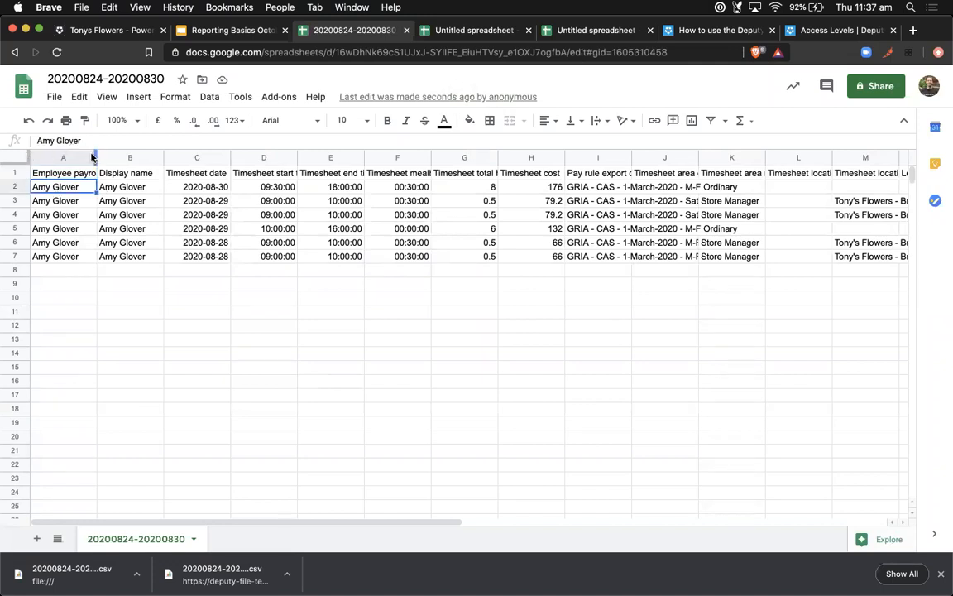
pyautogui.click(118, 189)
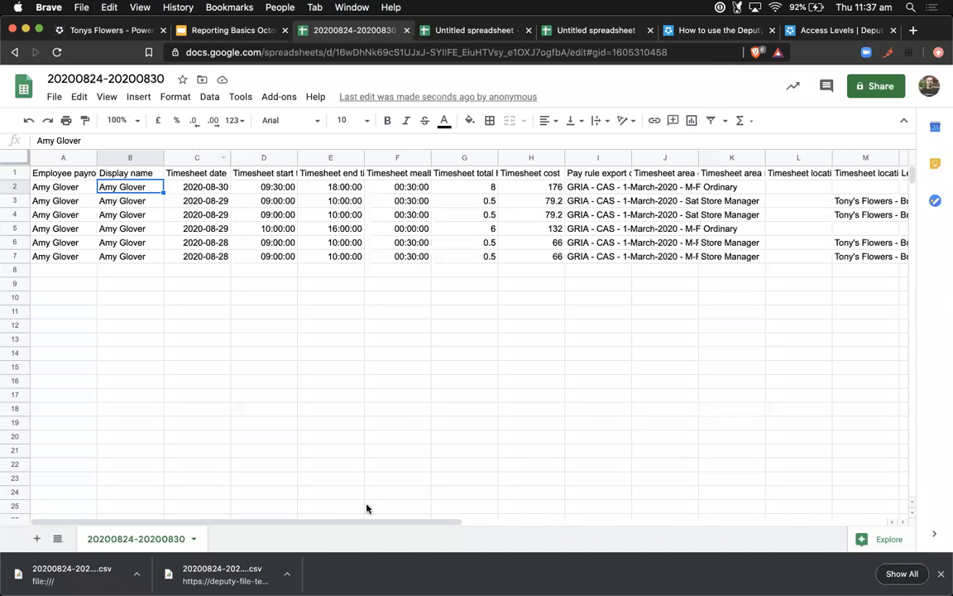
pyautogui.moveTo(406, 523); pyautogui.dragTo(534, 518)
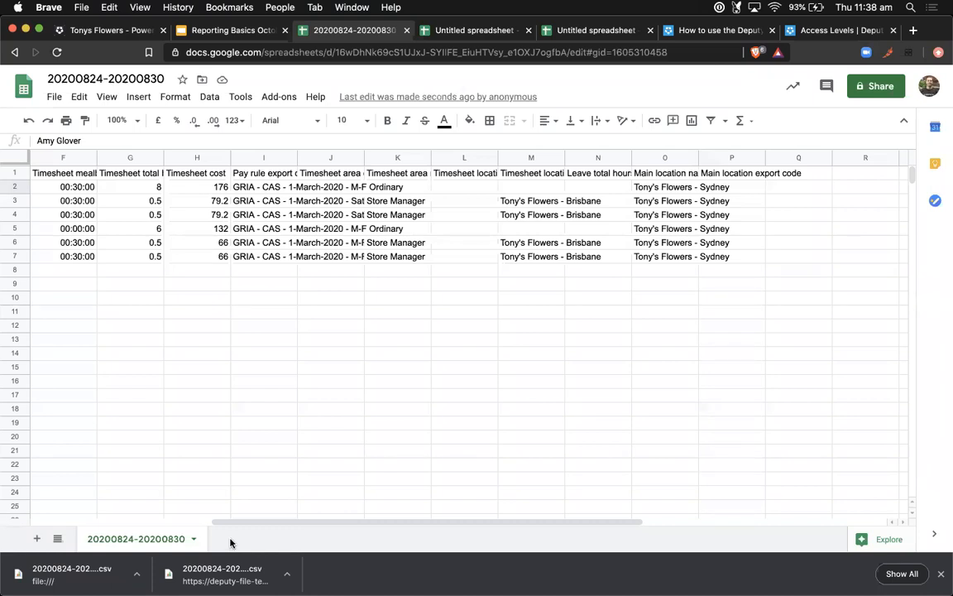
# Step: Switch to the Reporting Basics October presentation and present it from the Deputy - Reporting Basics slide
pyautogui.click(93, 33)
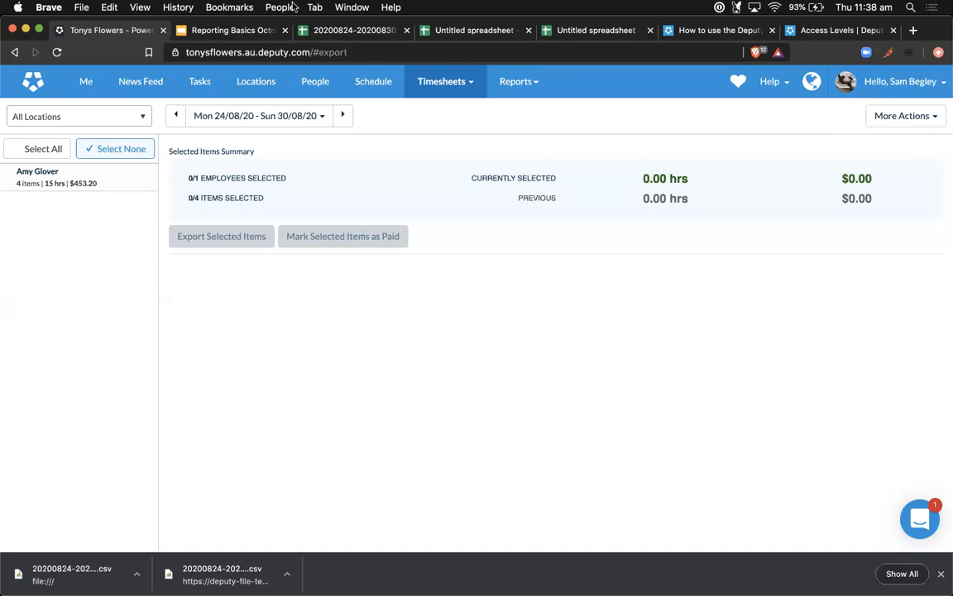
pyautogui.click(214, 30)
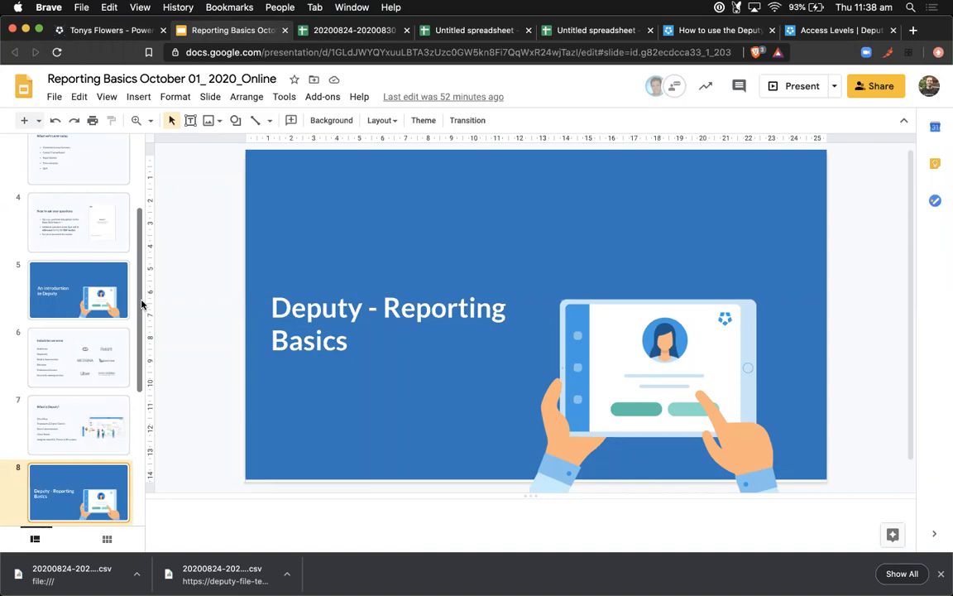
pyautogui.click(787, 91)
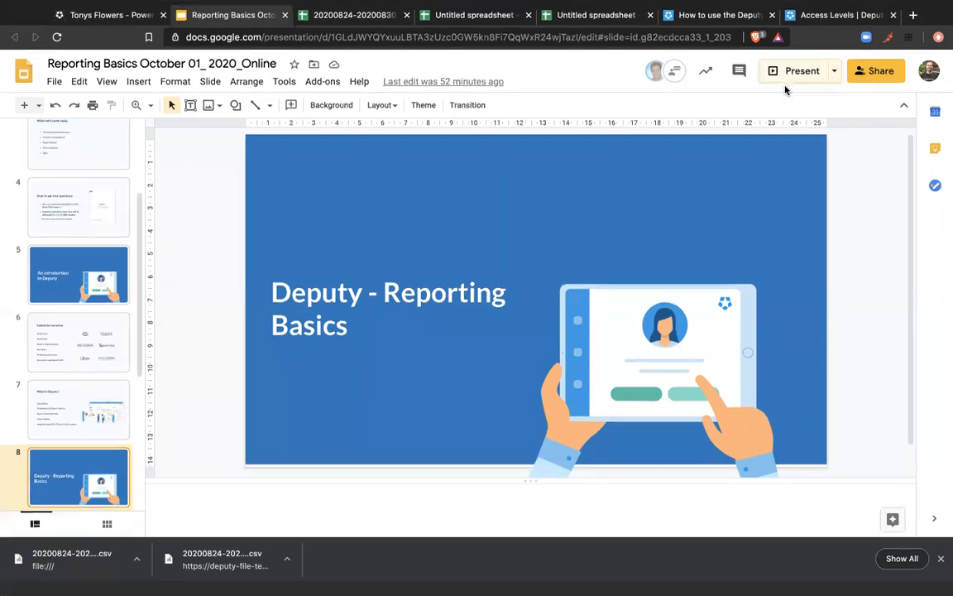
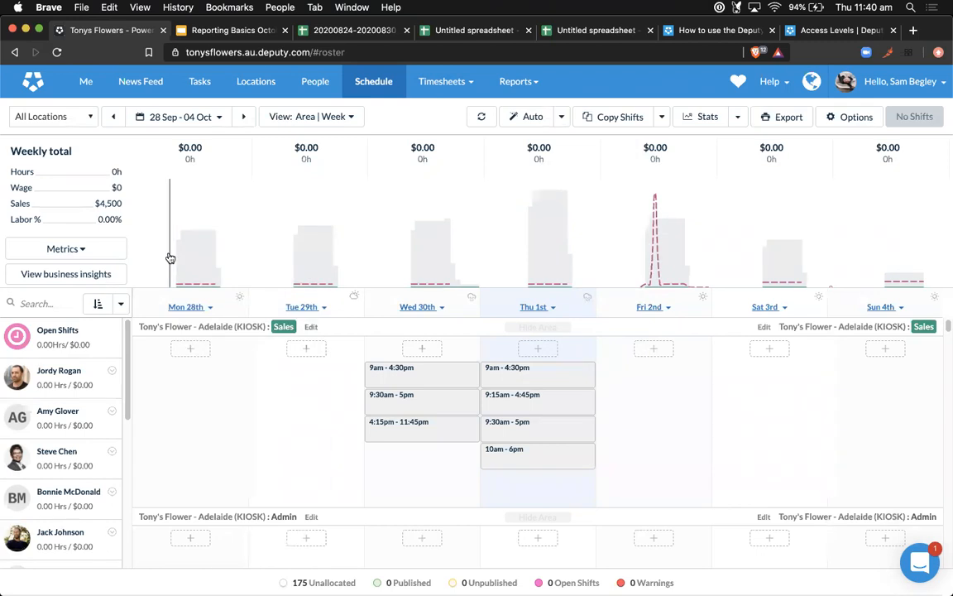
# Step: Open business insights from the schedule and start editing the Sales metric data for Admin for the week 28 Sep - 4 Oct
pyautogui.click(92, 274)
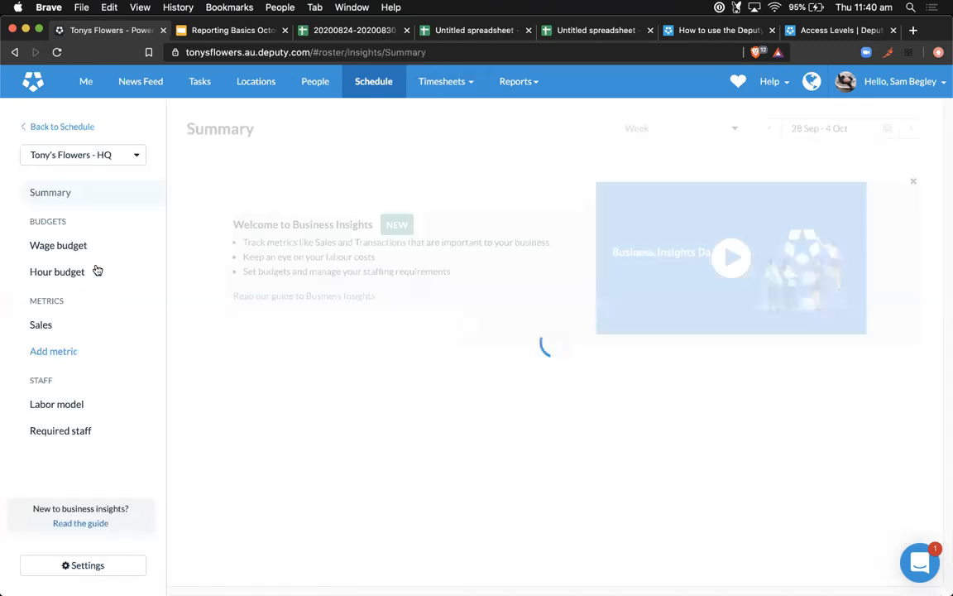
pyautogui.click(50, 325)
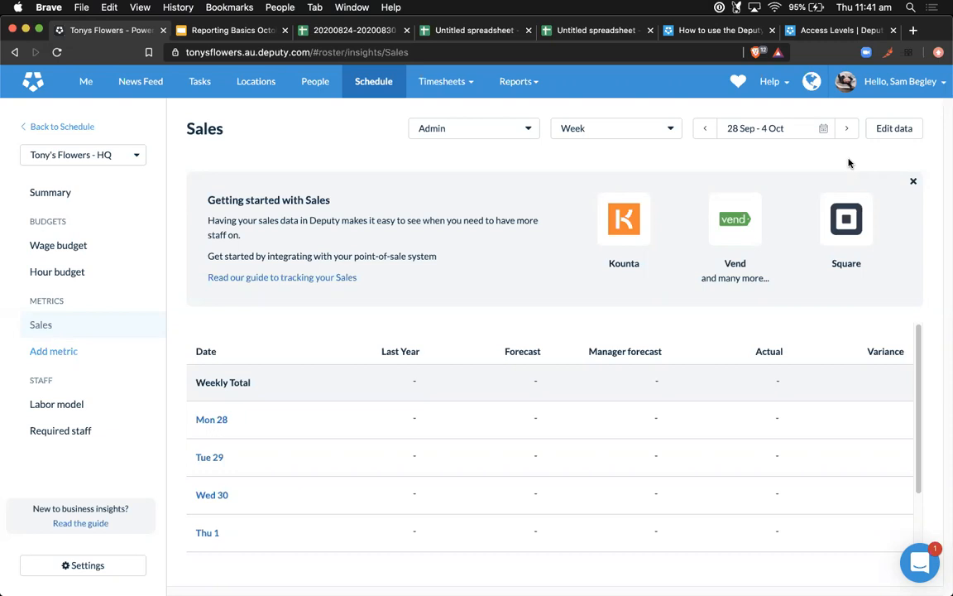
pyautogui.click(895, 129)
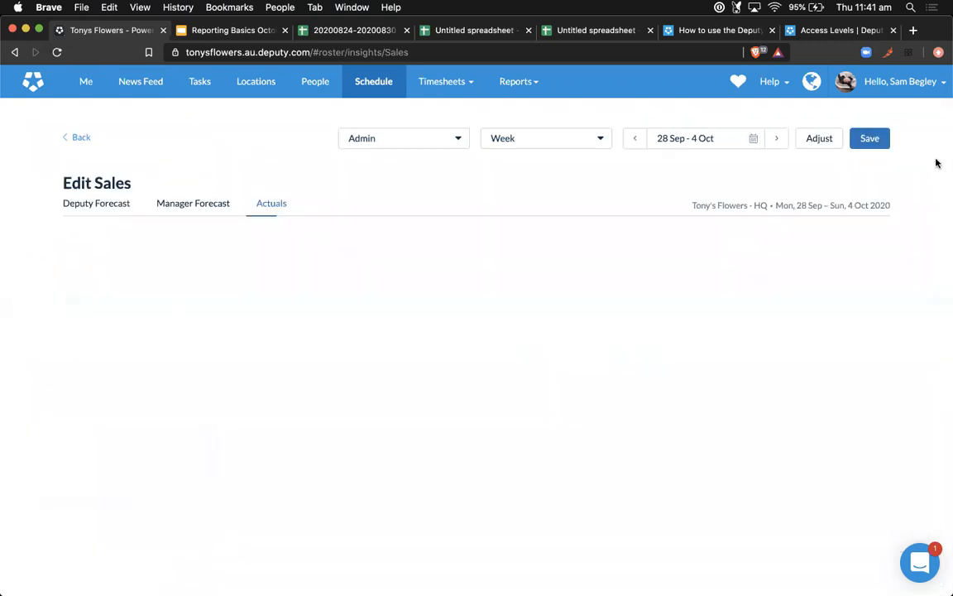
# Step: Set the actual sales total for Mon 28 to 300 and check how it is spread over the hours
pyautogui.click(192, 209)
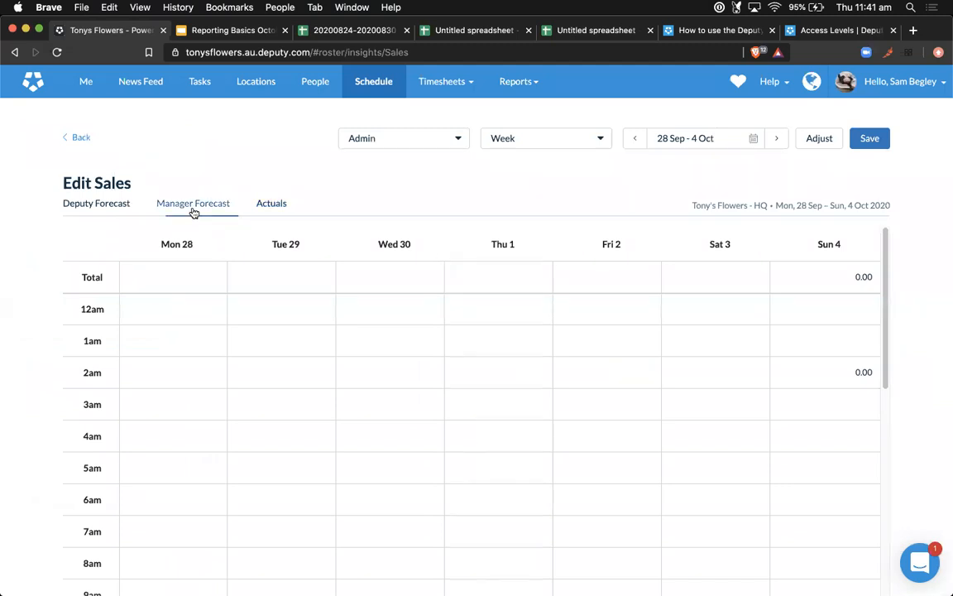
pyautogui.click(257, 209)
pyautogui.click(196, 278)
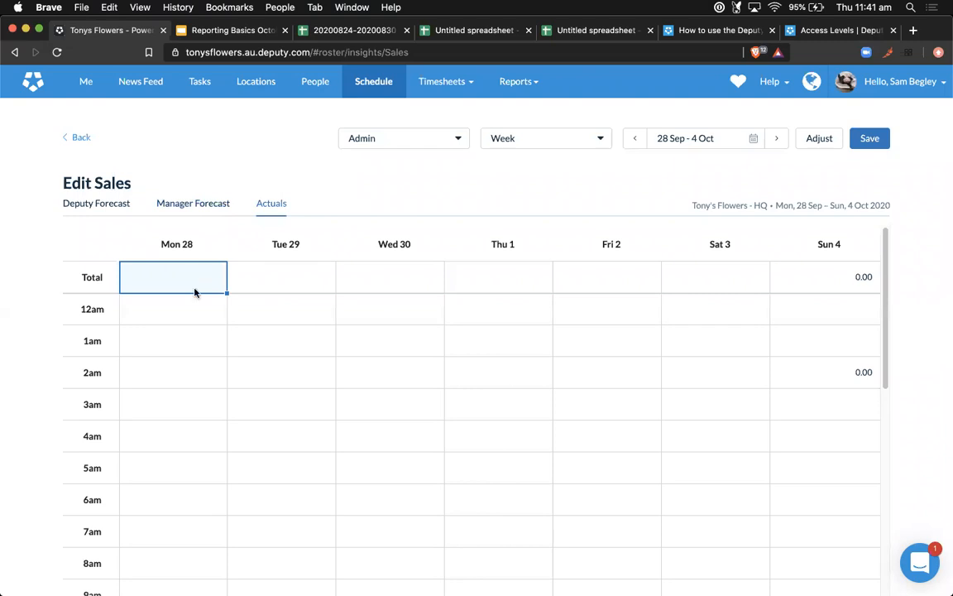
pyautogui.write('300')
pyautogui.click(195, 309)
pyautogui.scroll(-1, 168, 363)
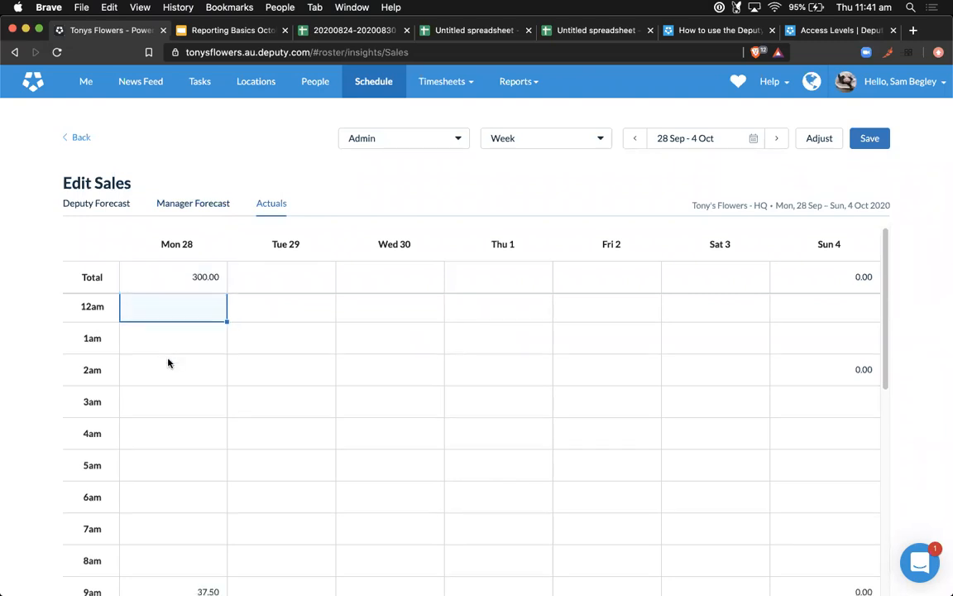
pyautogui.scroll(-5, 168, 362)
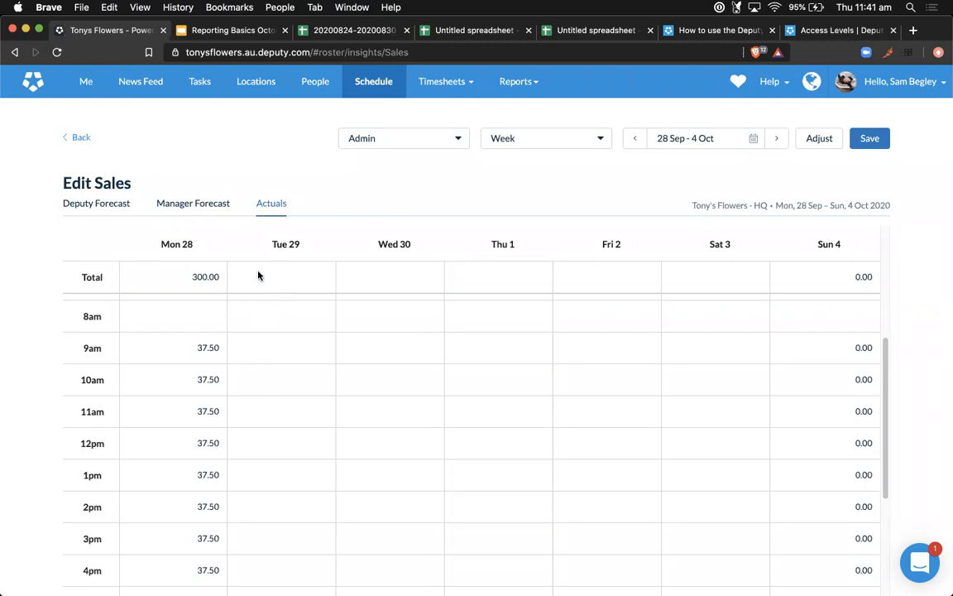
# Step: Set the manager forecast sales total for Mon 28 to 400
pyautogui.click(173, 204)
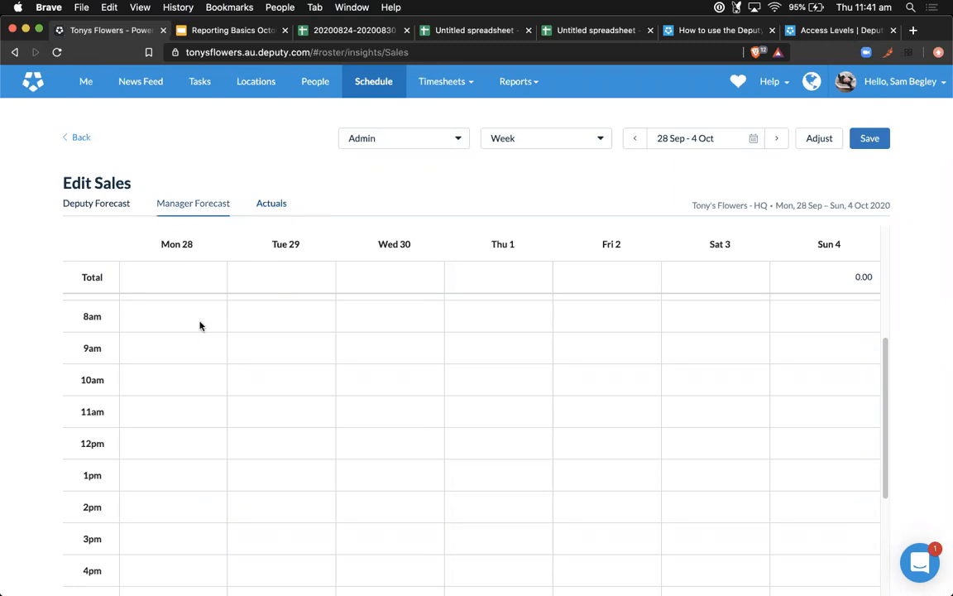
pyautogui.scroll(1, 200, 326)
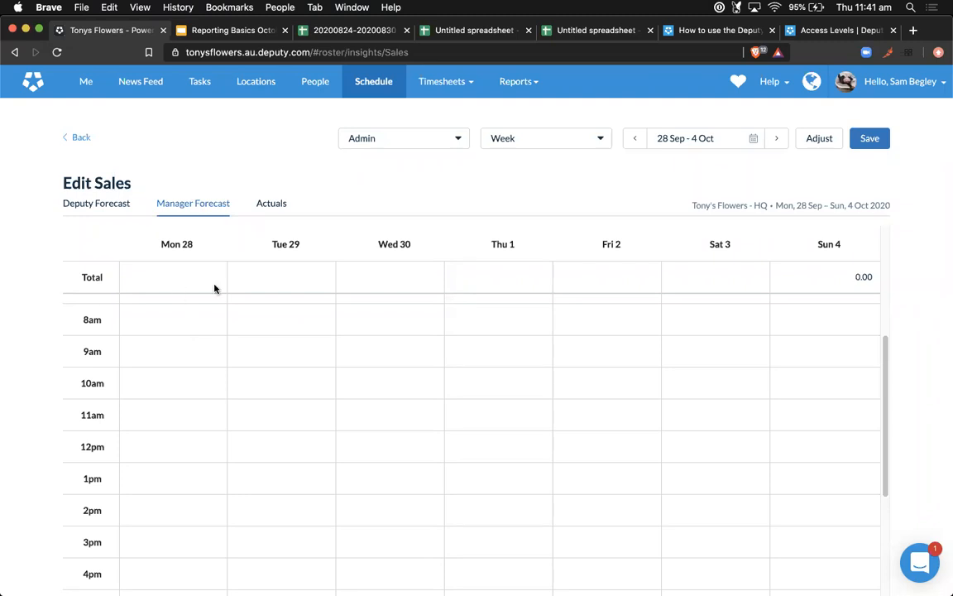
pyautogui.click(190, 269)
pyautogui.write('400')
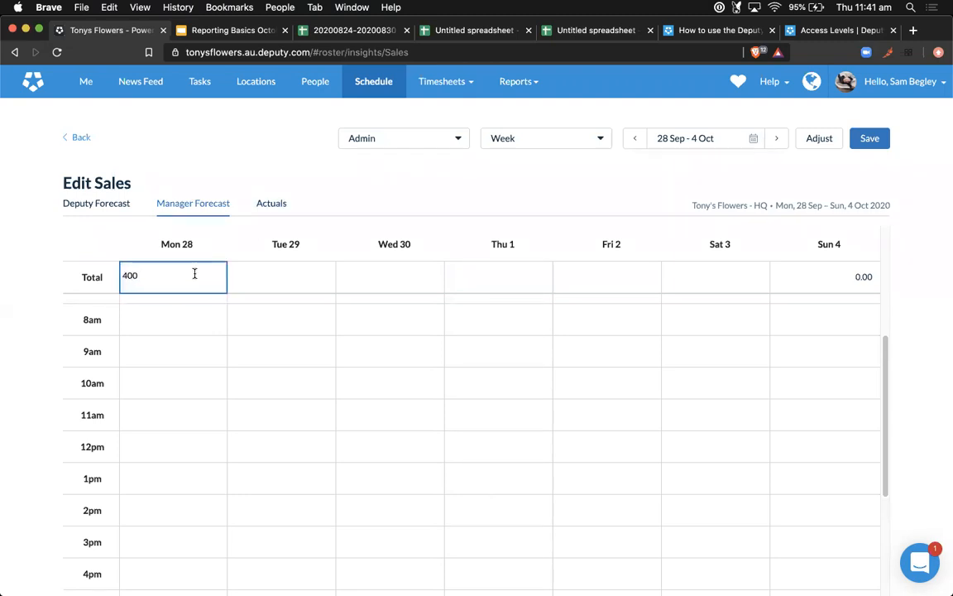
pyautogui.click(198, 334)
# Step: Go through the hourly manager forecast values for Mon 28 to examine how the daily total is distributed
pyautogui.click(200, 353)
pyautogui.click(200, 383)
pyautogui.click(194, 414)
pyautogui.click(198, 441)
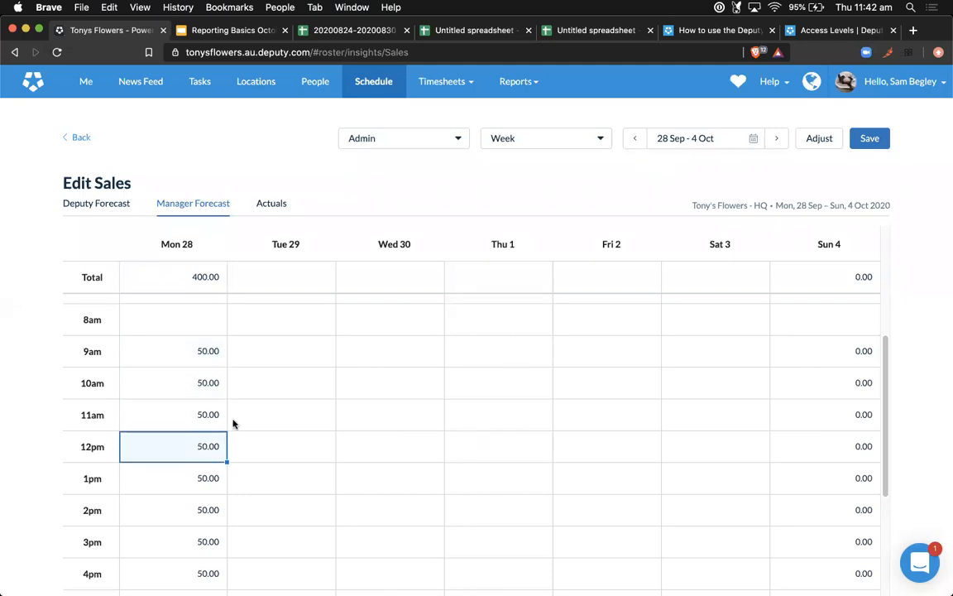
pyautogui.press('Down')
pyautogui.press('Down')
pyautogui.press('Down')
pyautogui.press('Down')
pyautogui.press('Up')
pyautogui.press('Up')
pyautogui.press('Up')
pyautogui.press('Up')
pyautogui.press('Up')
pyautogui.press('Up')
pyautogui.press('Up')
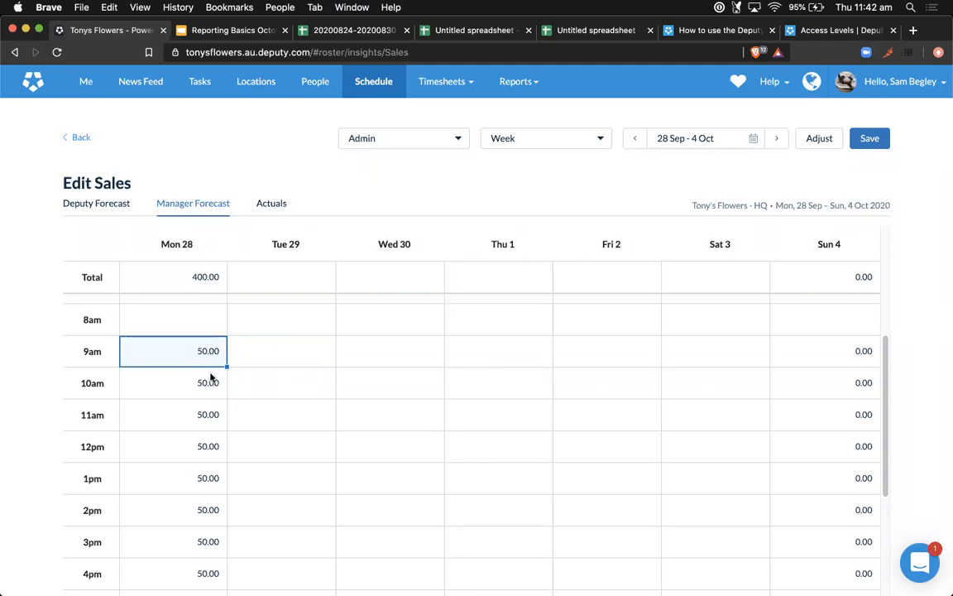
# Step: Set the Mon 28 hourly manager forecast sales to 20 at 9am, 30 at 10am, 50 at 11am and 60 at 12pm
pyautogui.write('20')
pyautogui.press('Return')
pyautogui.write('30')
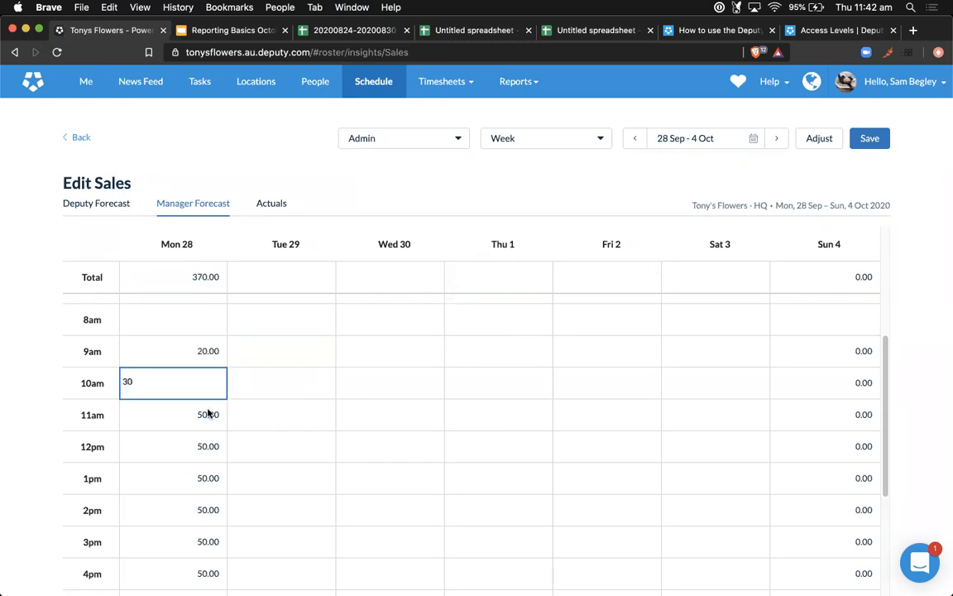
pyautogui.press('Return')
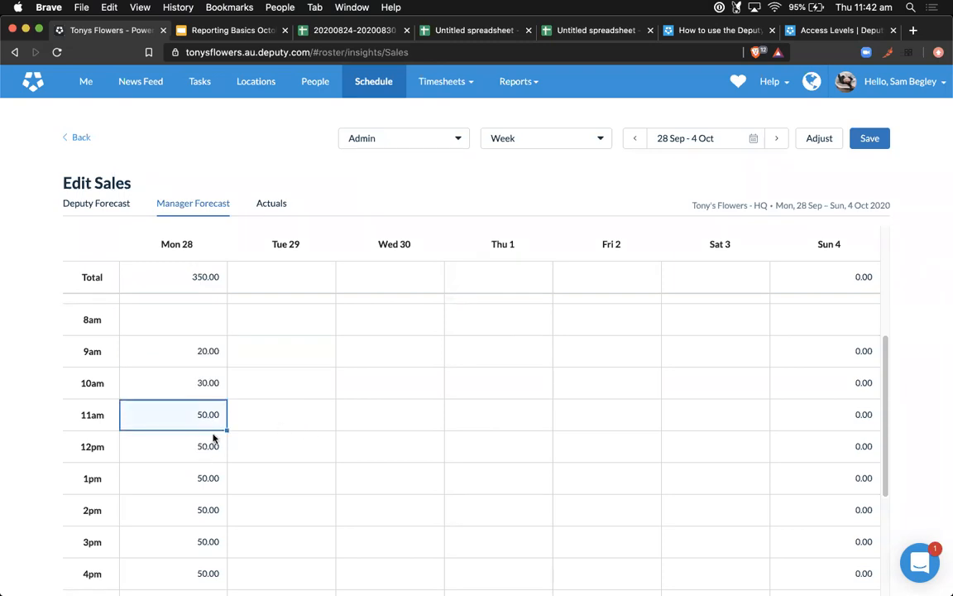
pyautogui.write('50')
pyautogui.press('Return')
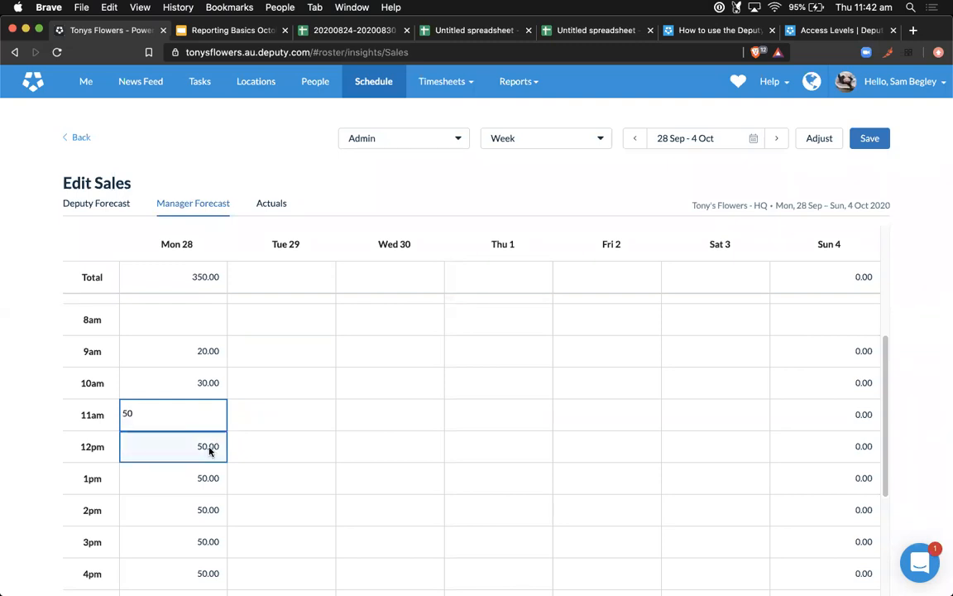
pyautogui.write('60')
pyautogui.press('Return')
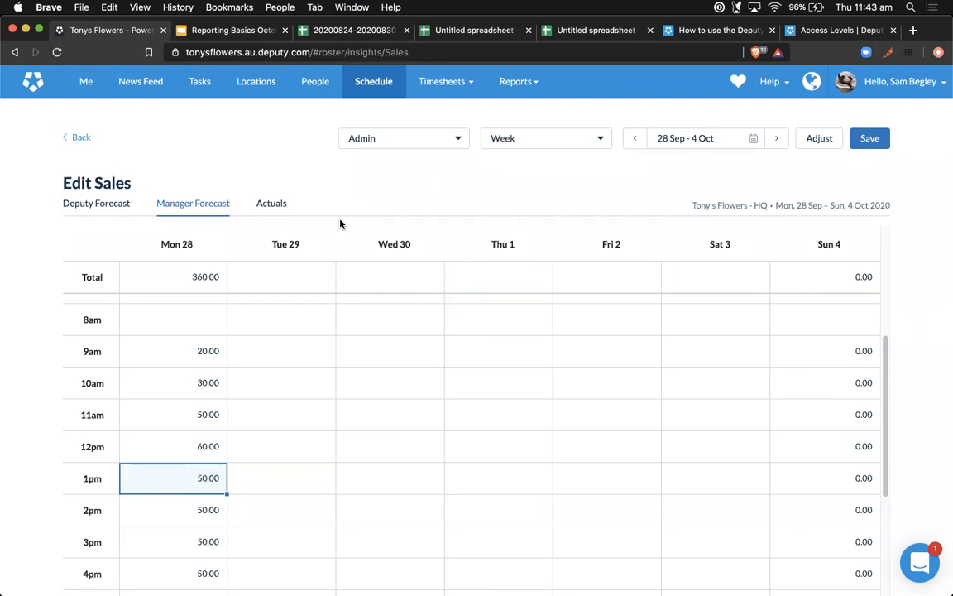
# Step: Switch to the actual sales and change the displayed week to 24 Aug - 30 Aug
pyautogui.click(280, 205)
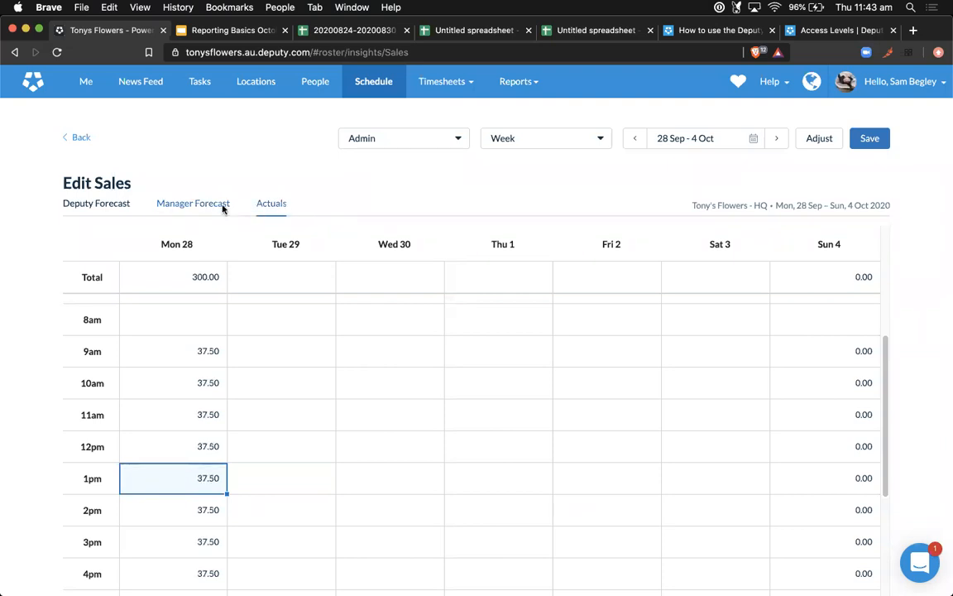
pyautogui.click(674, 139)
pyautogui.click(574, 180)
pyautogui.click(575, 179)
pyautogui.click(741, 178)
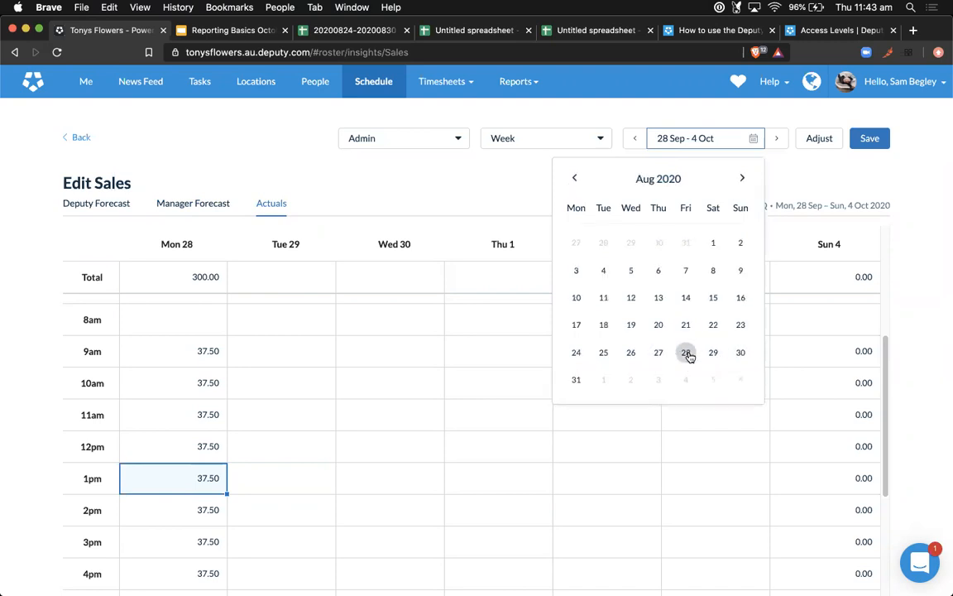
pyautogui.click(686, 354)
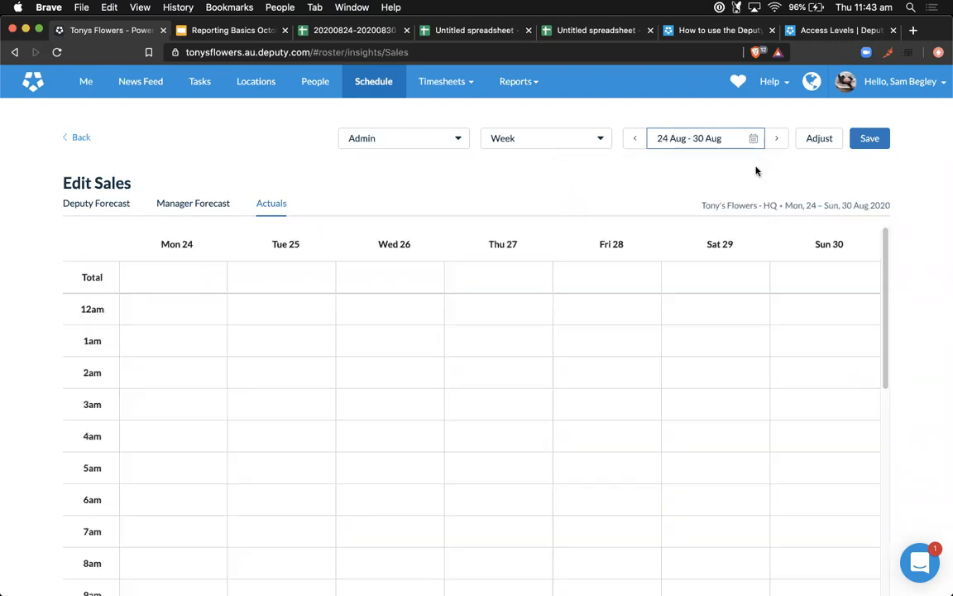
pyautogui.click(708, 139)
pyautogui.click(364, 362)
# Step: Enter an actual sales total of 500 for each day from Mon 24 to Thu 27 and save the sales data
pyautogui.click(202, 281)
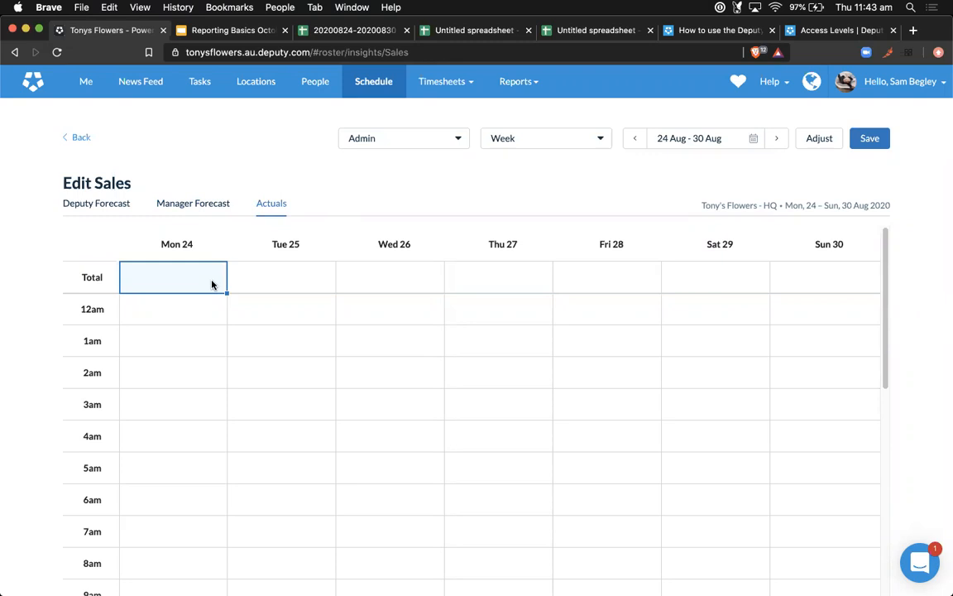
pyautogui.write('500')
pyautogui.press('Tab')
pyautogui.write('500')
pyautogui.press('Tab')
pyautogui.write('5000')
pyautogui.press('Tab')
pyautogui.write('500')
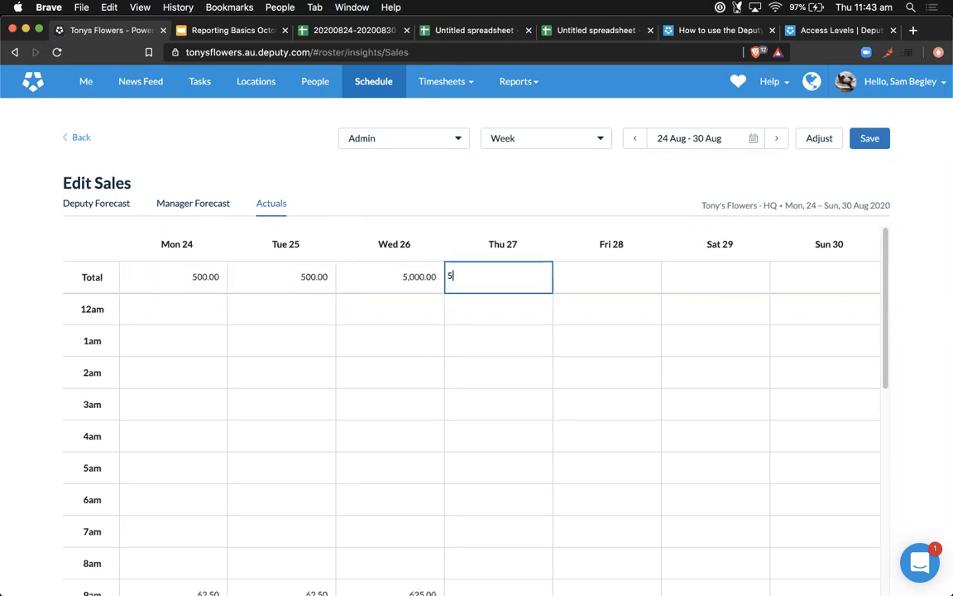
pyautogui.click(430, 281)
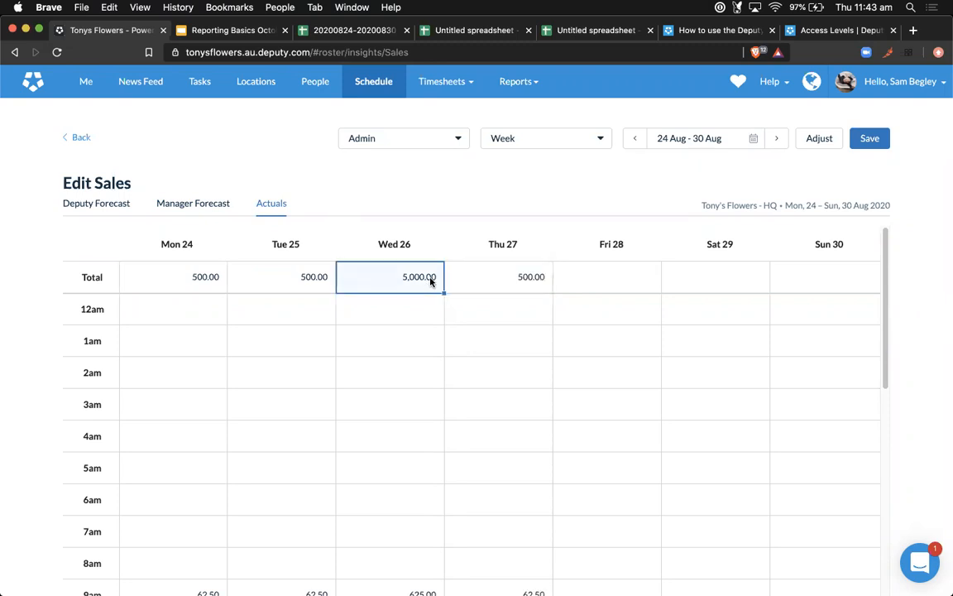
pyautogui.write('500')
pyautogui.press('Return')
pyautogui.click(869, 138)
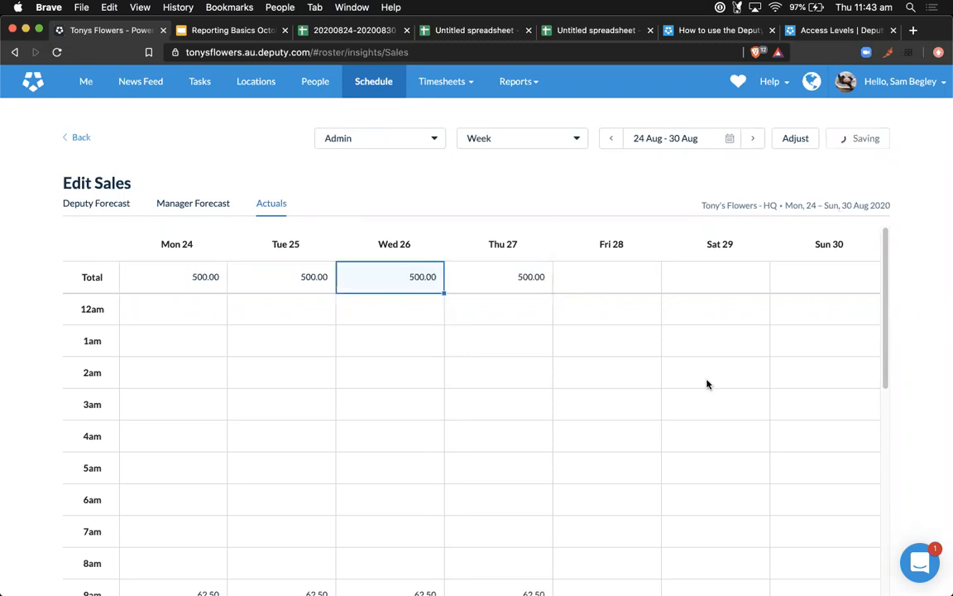
pyautogui.scroll(-1, 493, 321)
pyautogui.scroll(2, 496, 331)
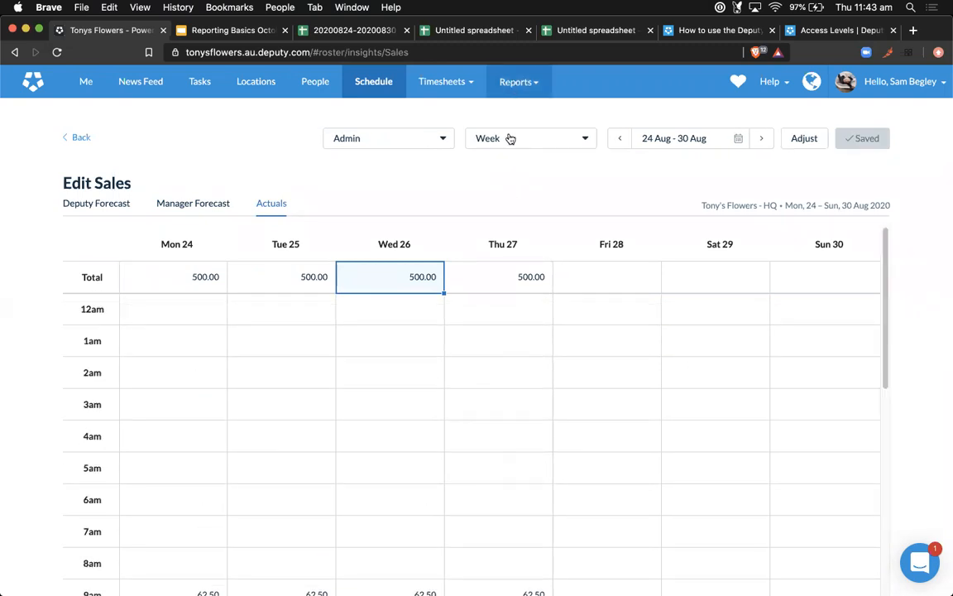
# Step: Open the Schedule vs Timesheet vs Sales report from the recent reports and reload the page
pyautogui.click(519, 82)
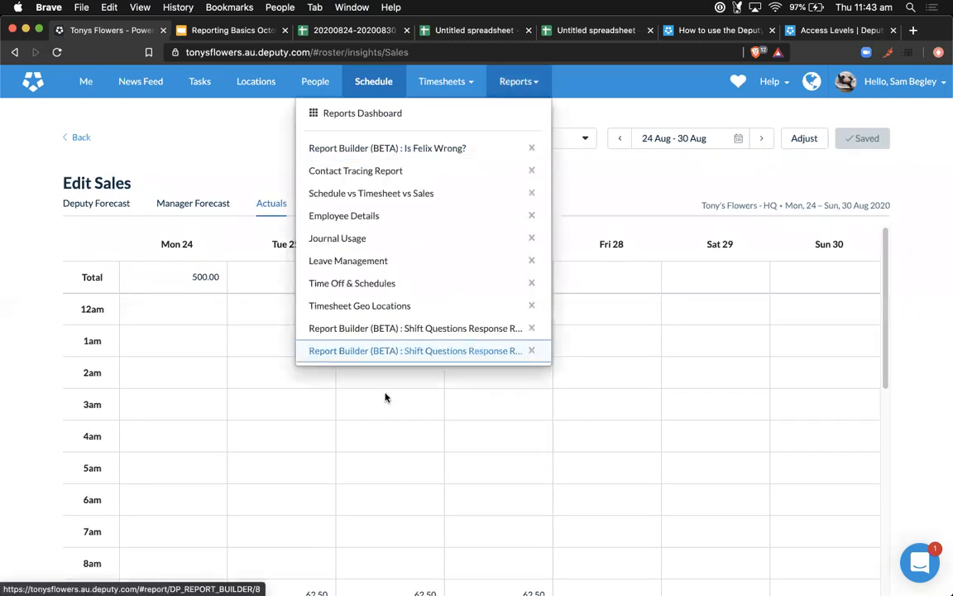
pyautogui.click(372, 193)
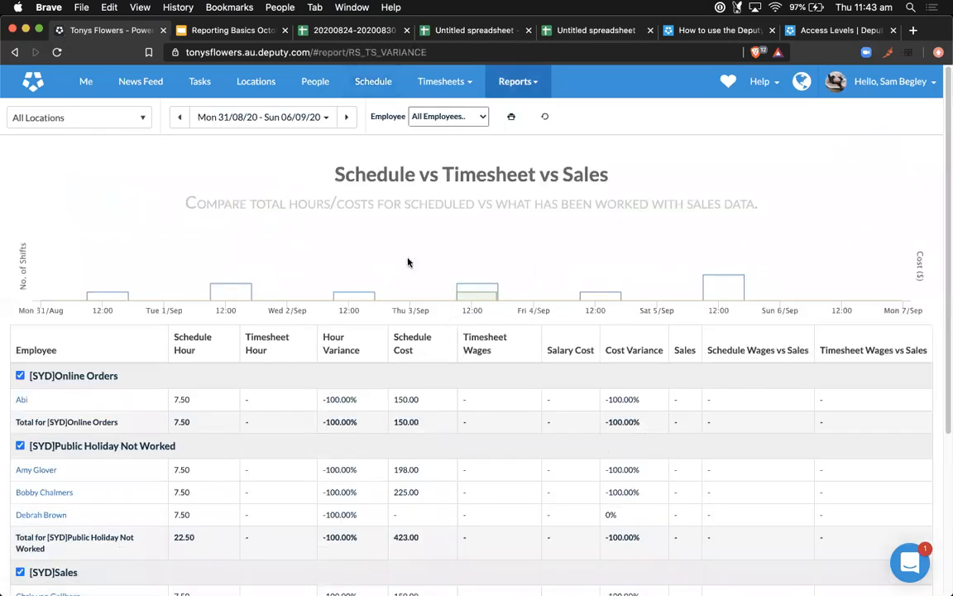
pyautogui.click(56, 52)
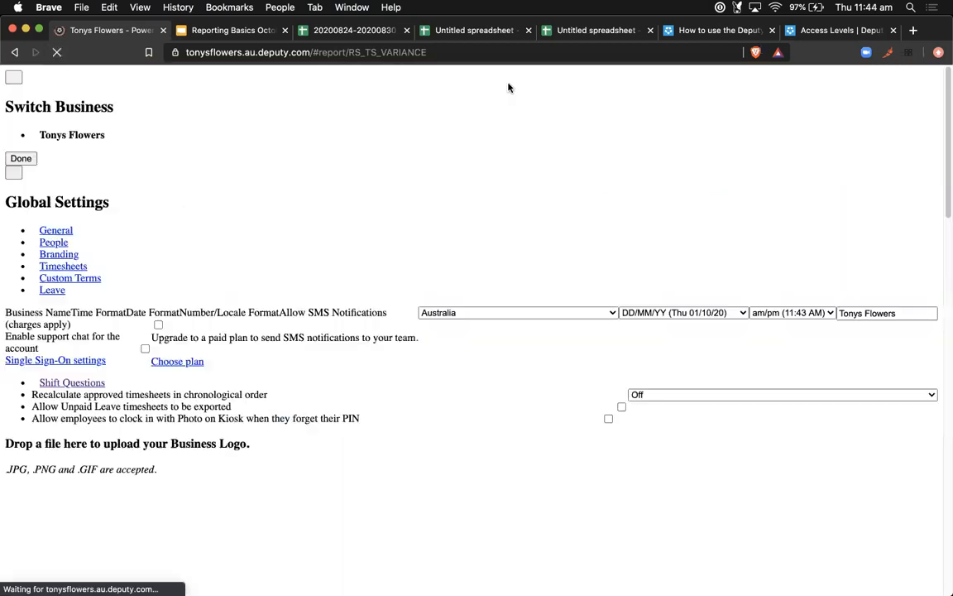
# Step: Find Schedule vs Timesheet vs Sales on the reports dashboard and open its full report
pyautogui.click(510, 83)
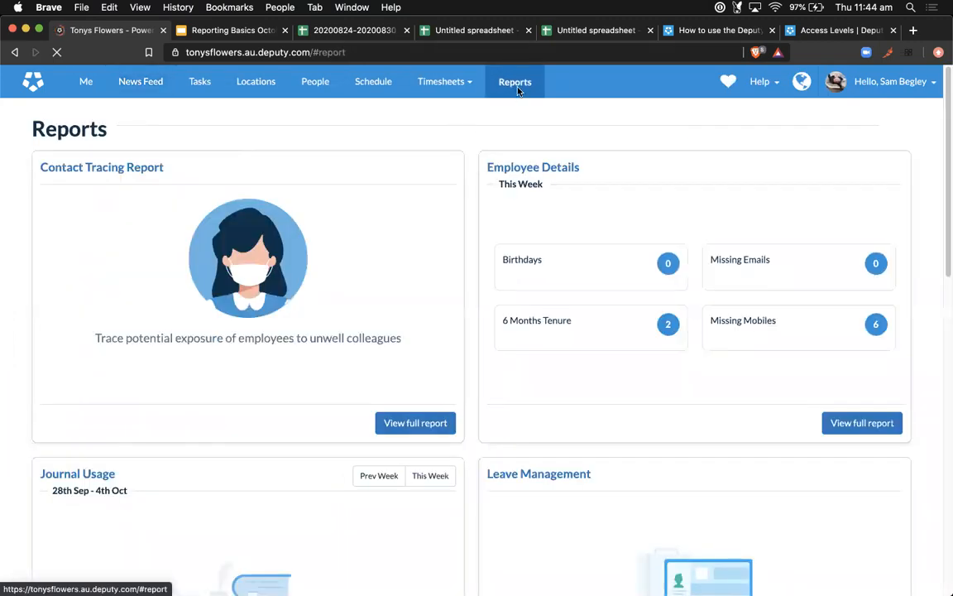
pyautogui.scroll(-1, 453, 239)
pyautogui.scroll(-8, 453, 239)
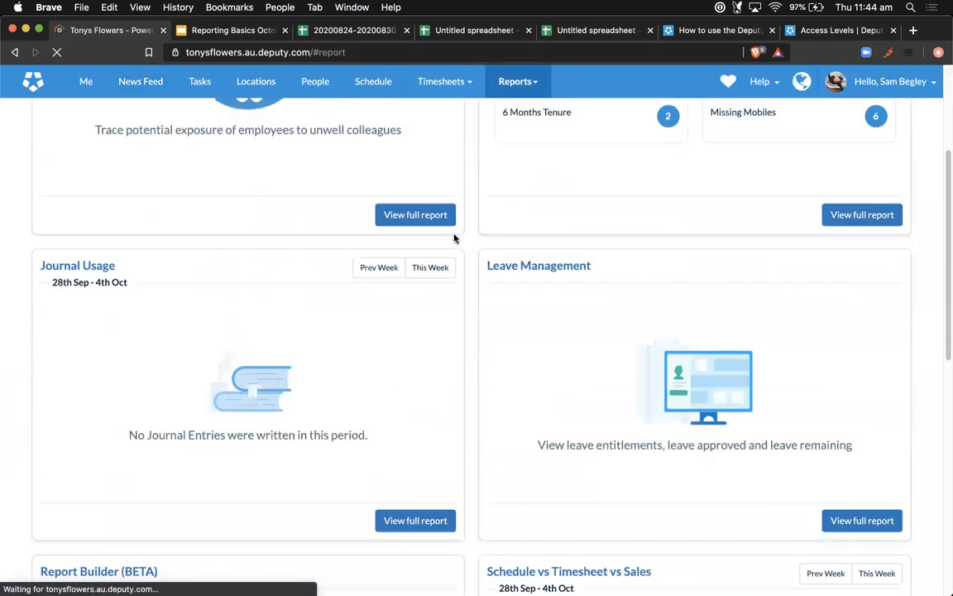
pyautogui.scroll(5, 454, 240)
pyautogui.scroll(-5, 454, 239)
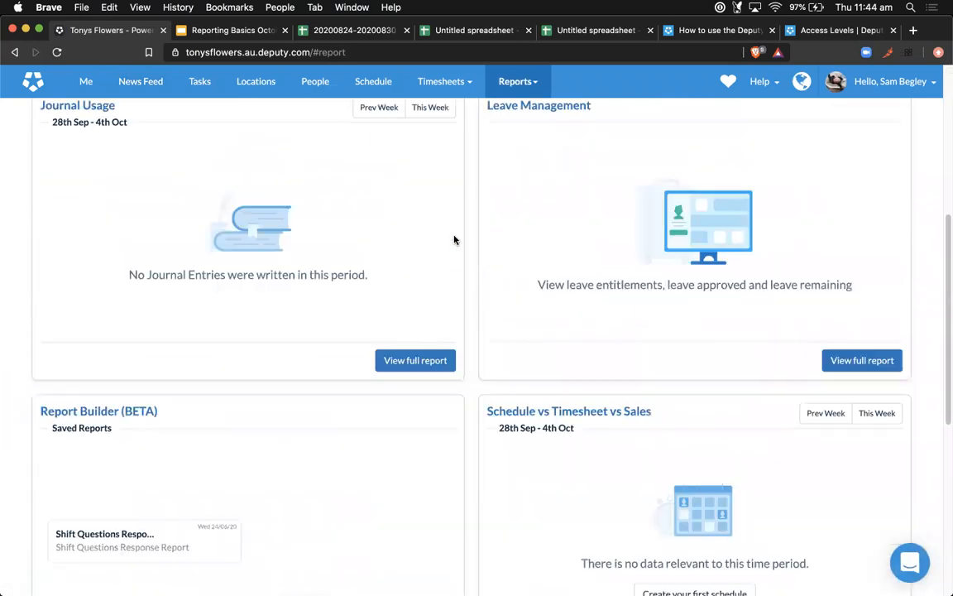
pyautogui.scroll(-3, 538, 314)
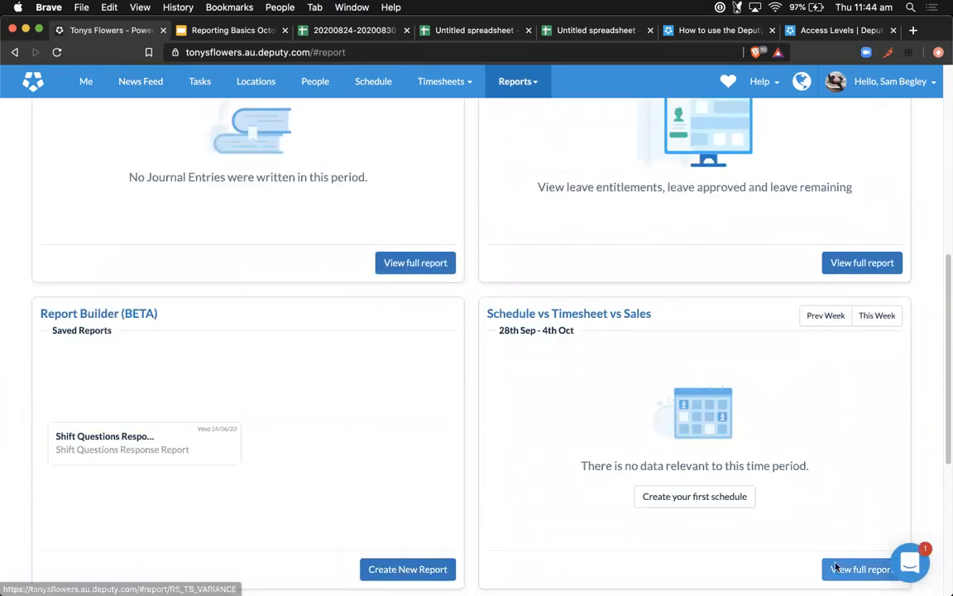
pyautogui.click(837, 568)
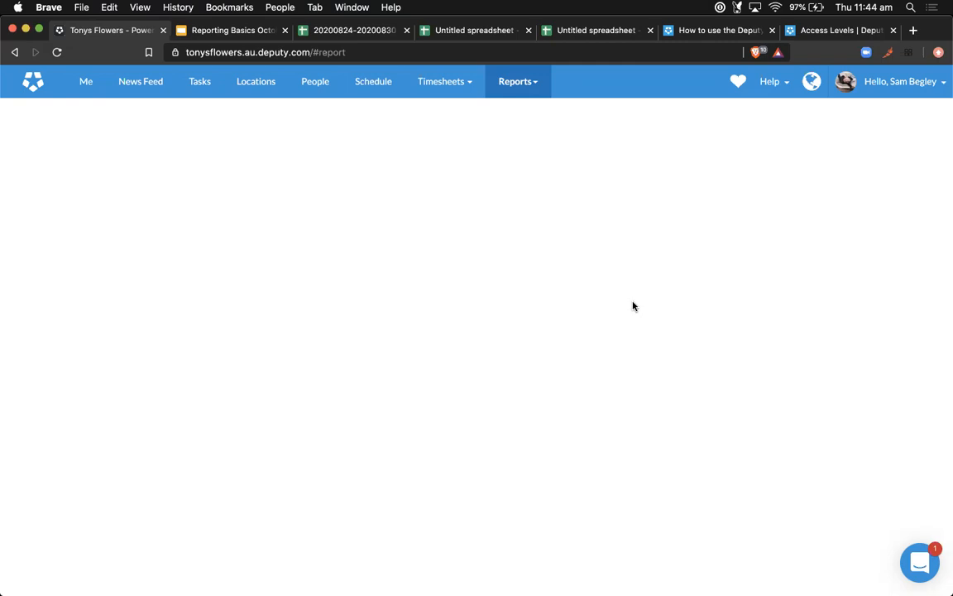
# Step: Retry the reports dashboard and return to the schedule to show where its Enter Sales option is
pyautogui.click(533, 82)
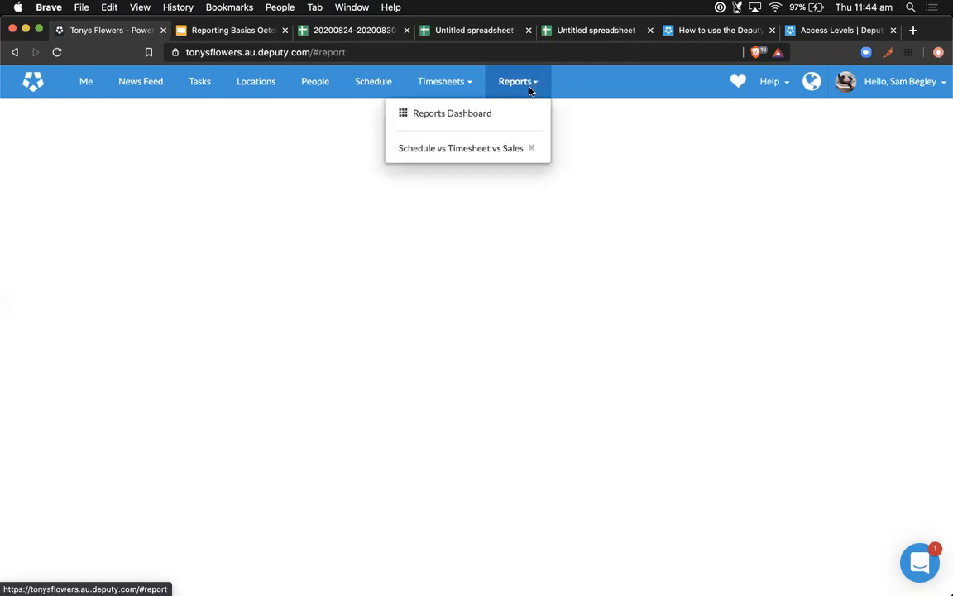
pyautogui.click(483, 122)
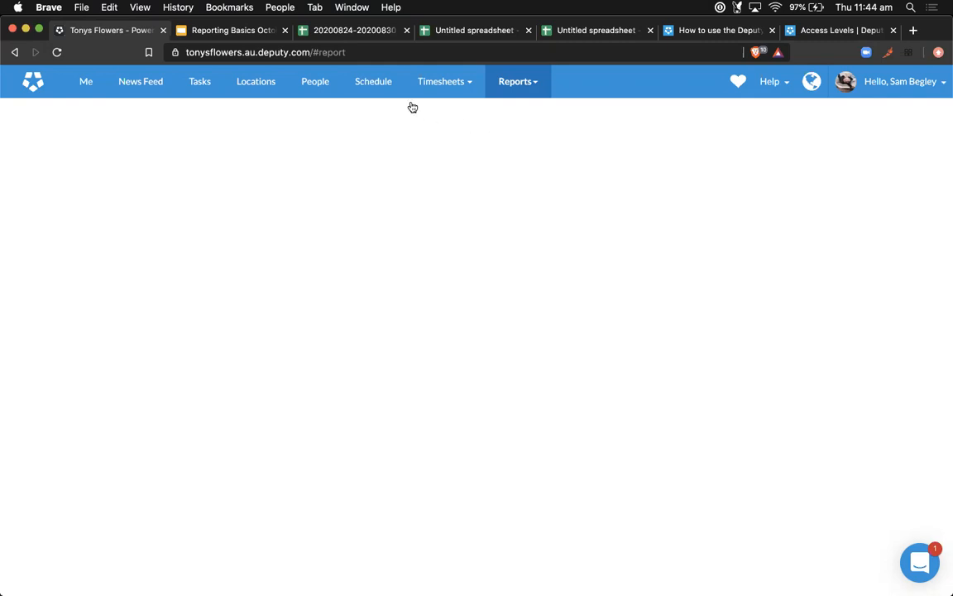
pyautogui.click(386, 86)
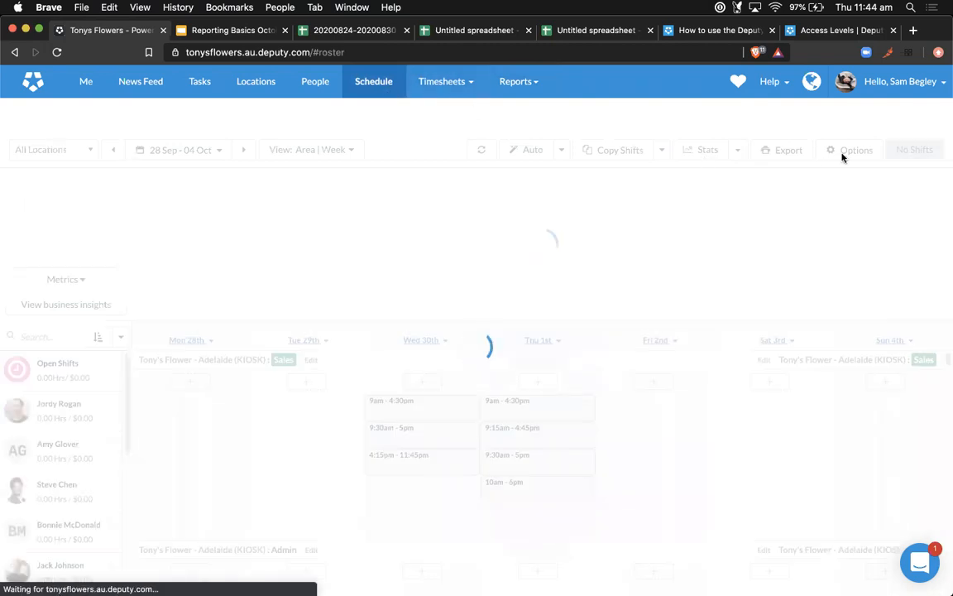
pyautogui.click(851, 122)
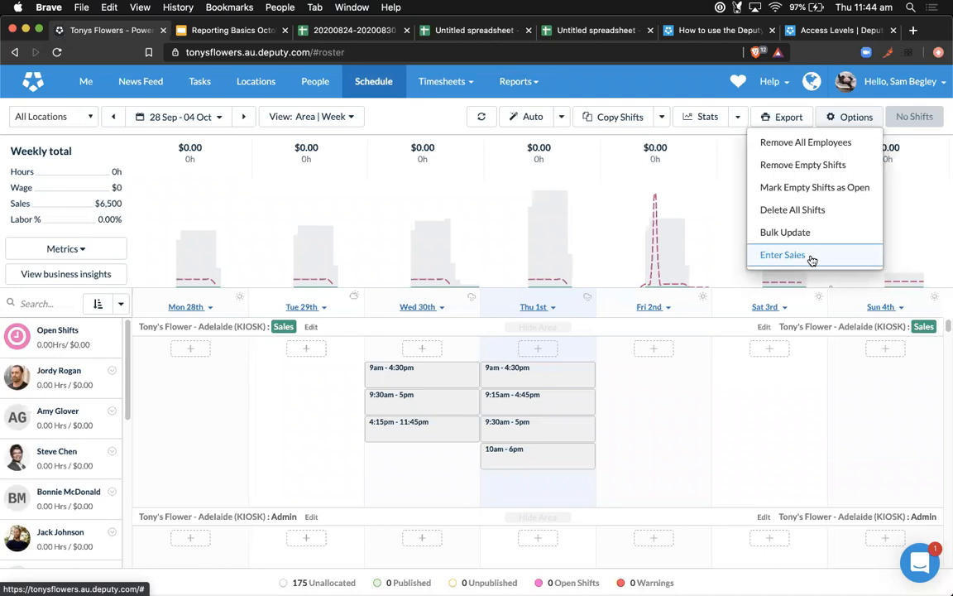
pyautogui.click(846, 117)
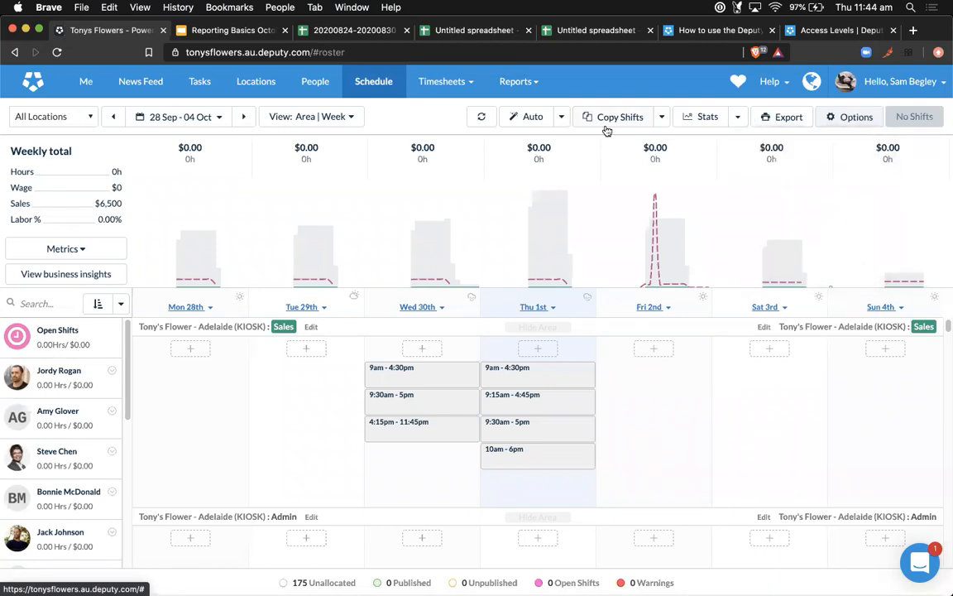
# Step: Toggle the schedule's stats off and on and show its access points for business insights and sales entry
pyautogui.click(700, 117)
pyautogui.click(694, 119)
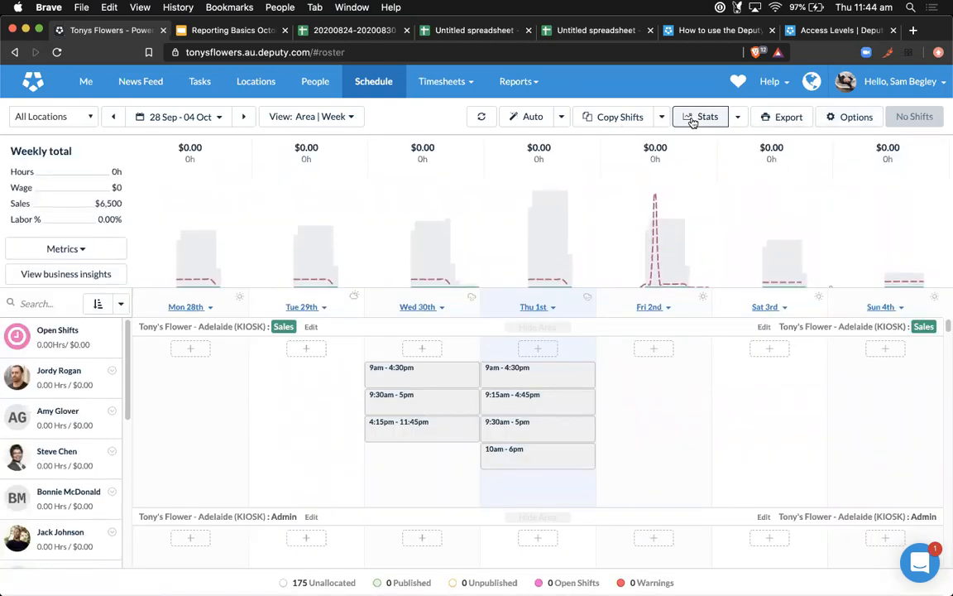
pyautogui.click(694, 119)
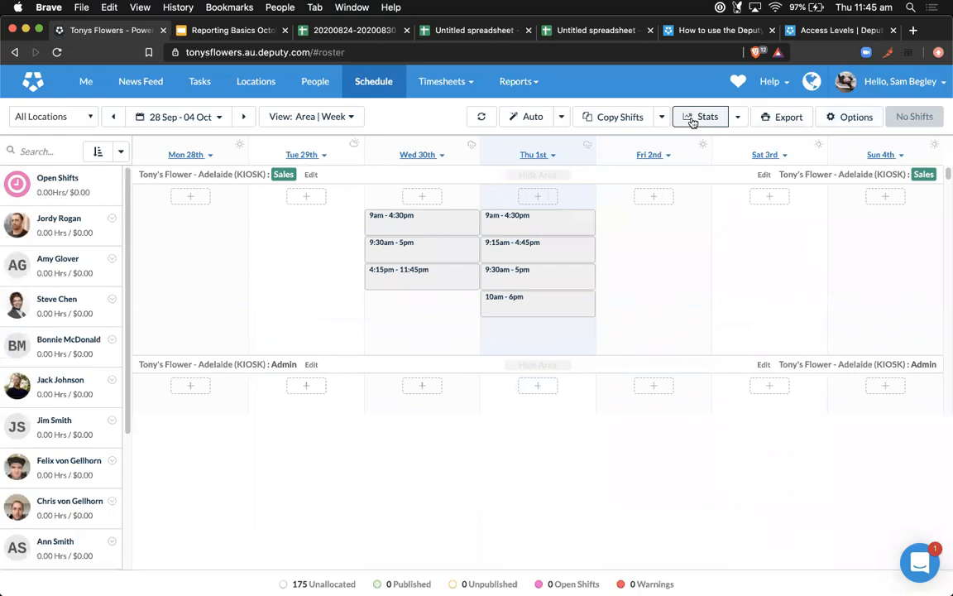
pyautogui.click(693, 120)
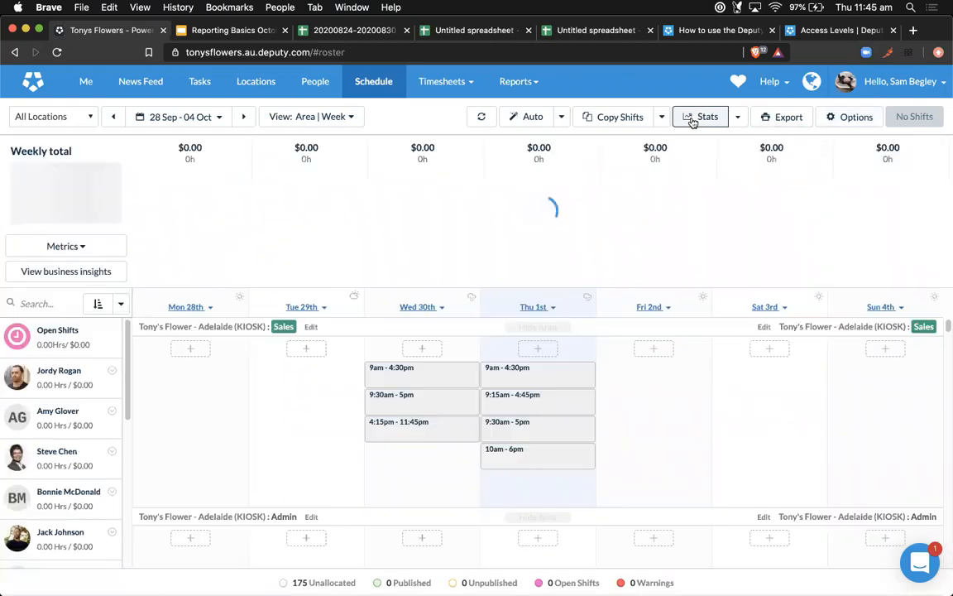
pyautogui.click(738, 118)
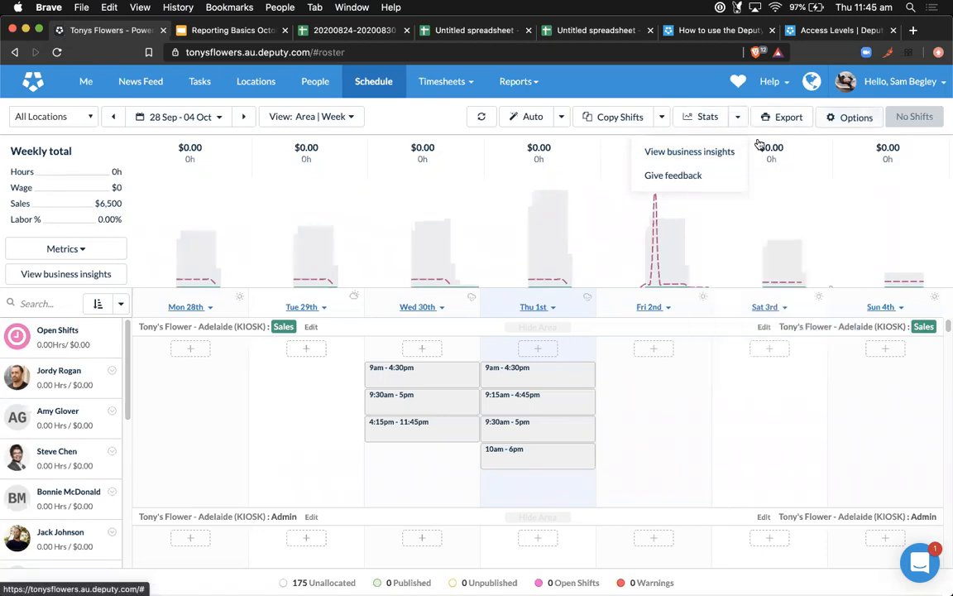
pyautogui.click(853, 117)
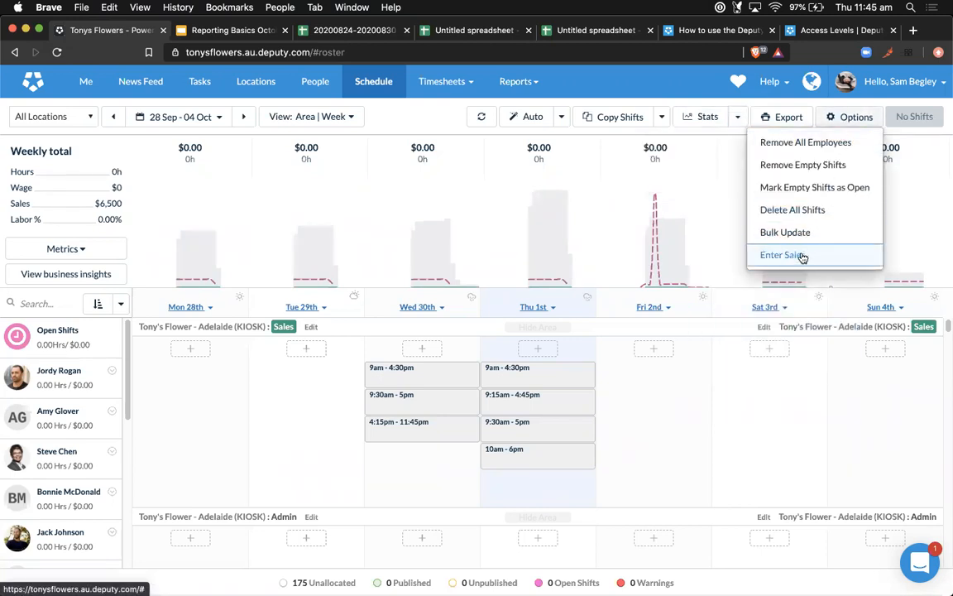
# Step: Open the Schedule vs Timesheet vs Sales report and set its period to the week 24/08/20 - 30/08/20
pyautogui.moveTo(514, 82)
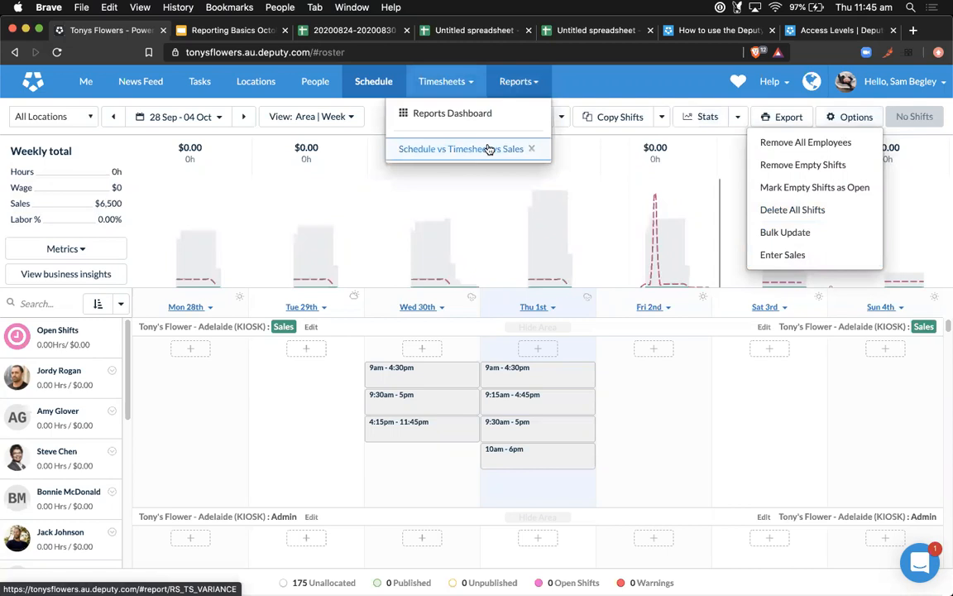
pyautogui.click(453, 148)
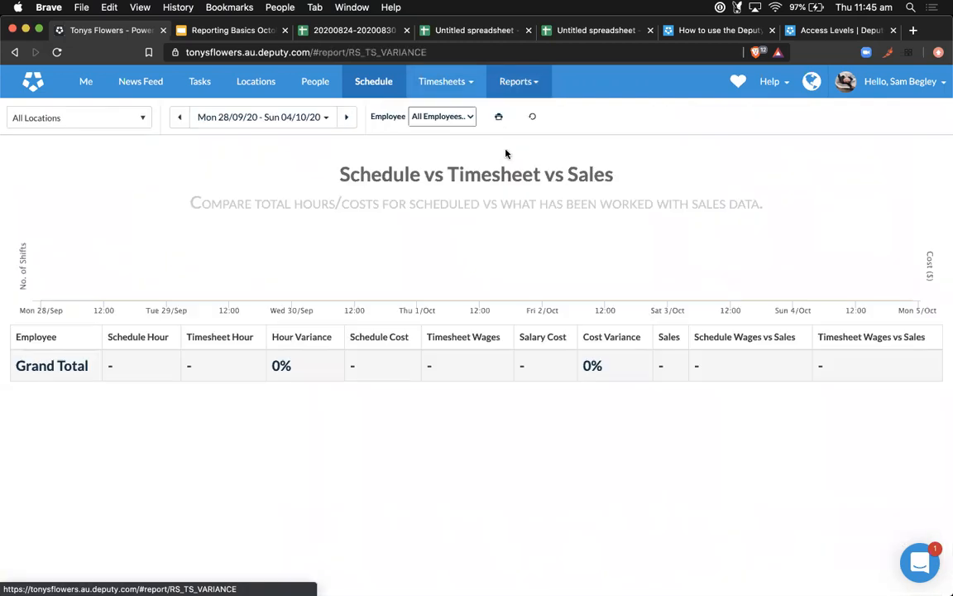
pyautogui.click(177, 119)
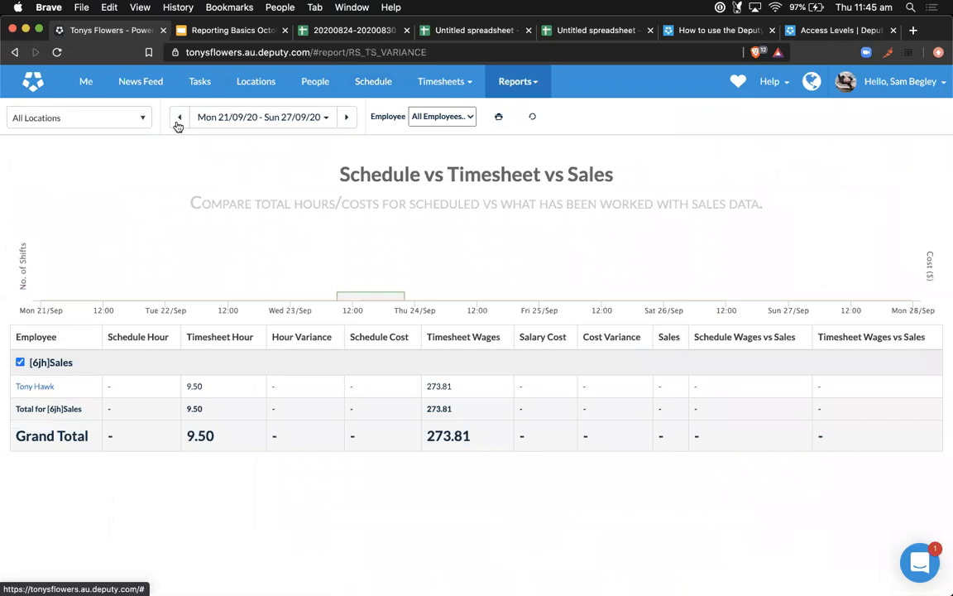
pyautogui.click(177, 119)
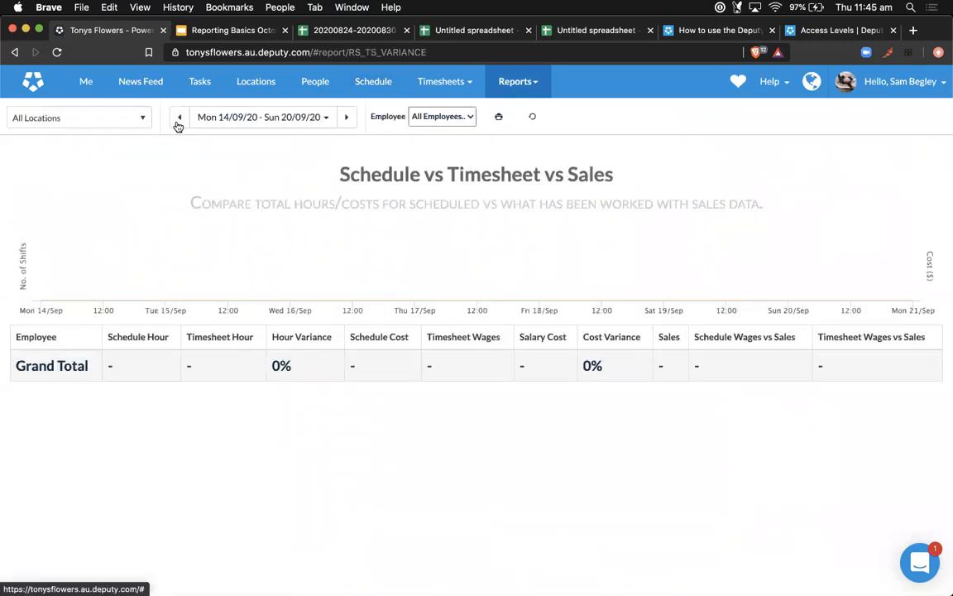
pyautogui.click(177, 120)
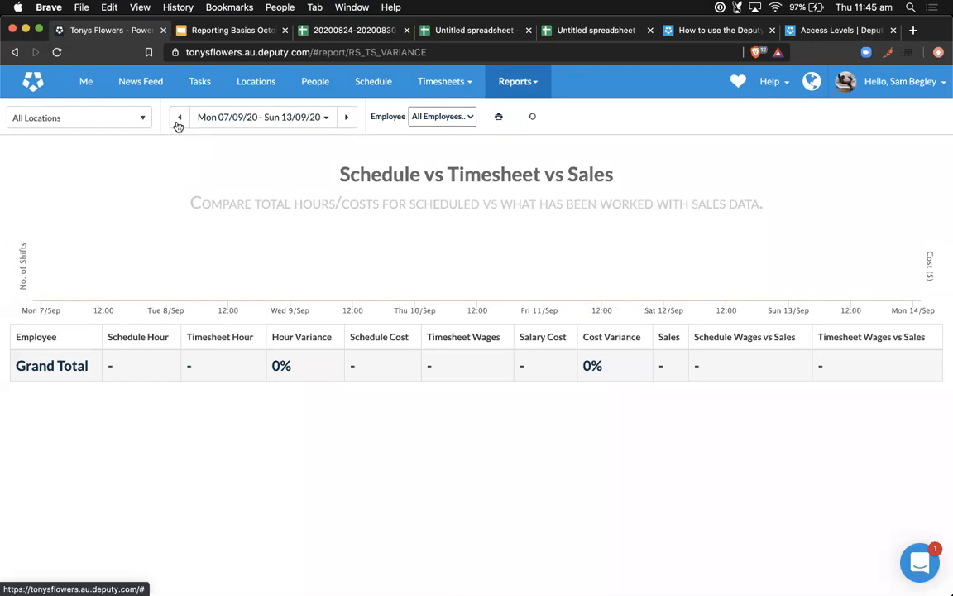
pyautogui.click(177, 120)
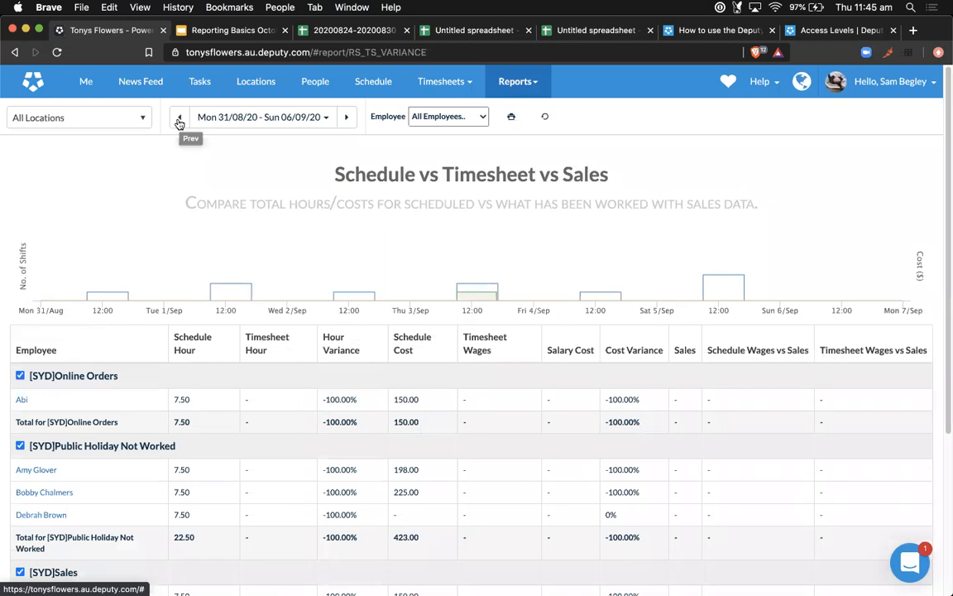
pyautogui.click(179, 121)
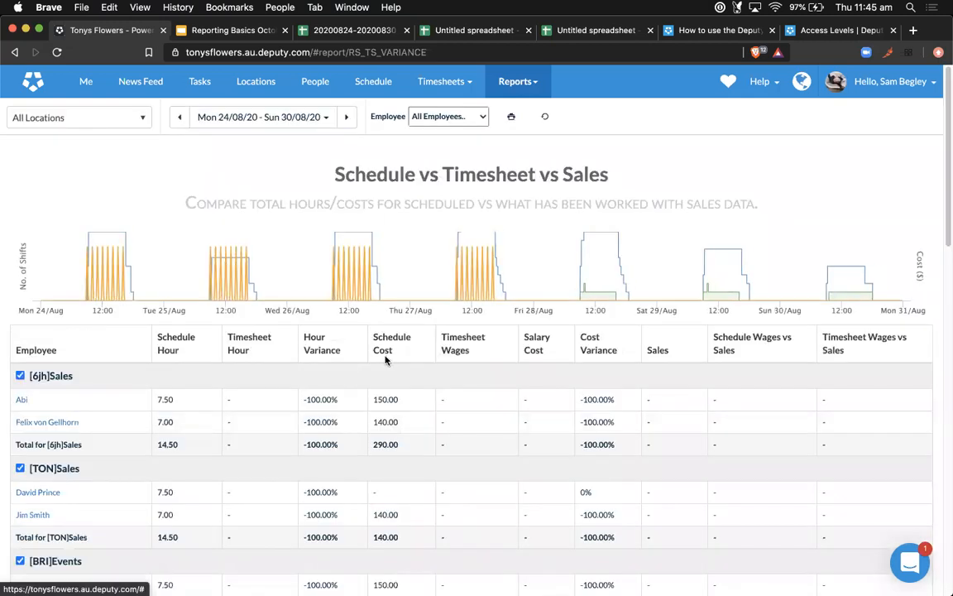
# Step: Look through the report down to its grand totals, and examine its chart details and Sales column
pyautogui.scroll(-3, 389, 362)
pyautogui.scroll(-10, 393, 362)
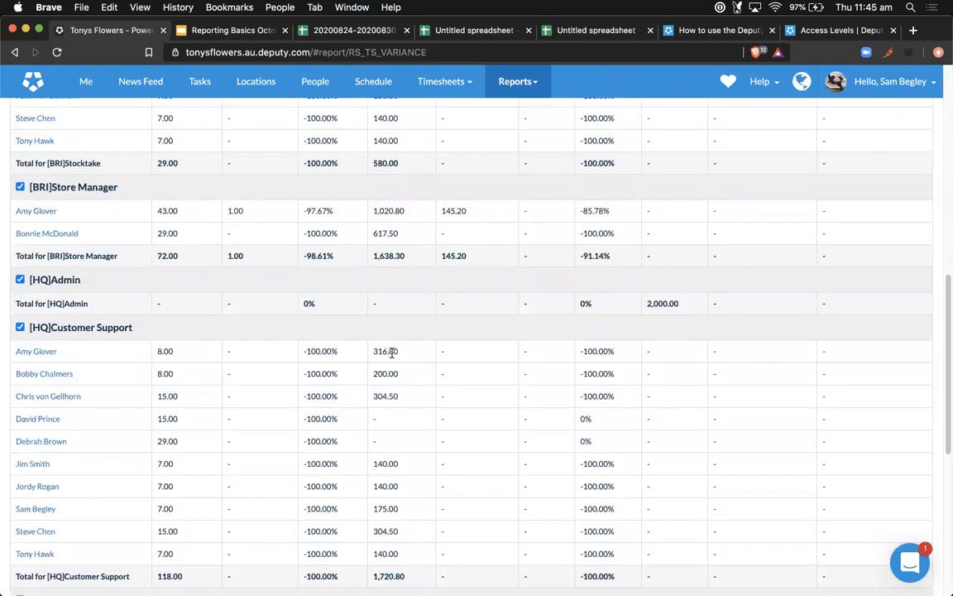
pyautogui.scroll(-8, 416, 356)
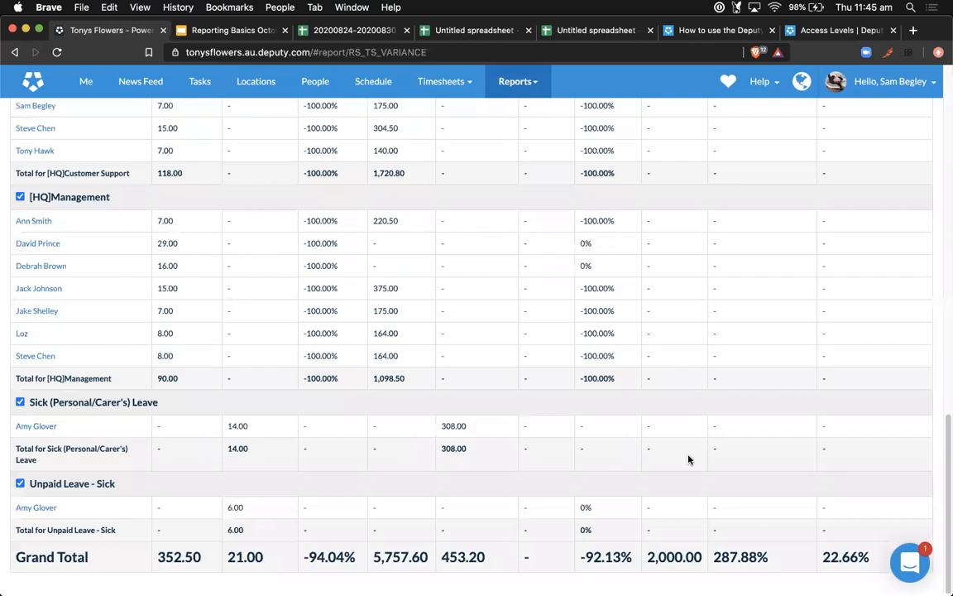
pyautogui.scroll(20, 620, 352)
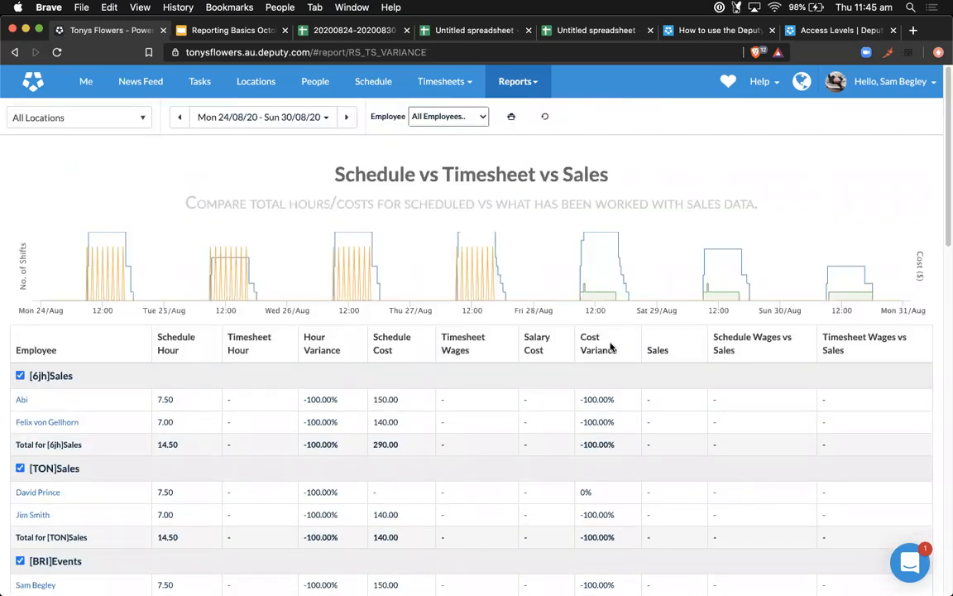
pyautogui.moveTo(470, 276)
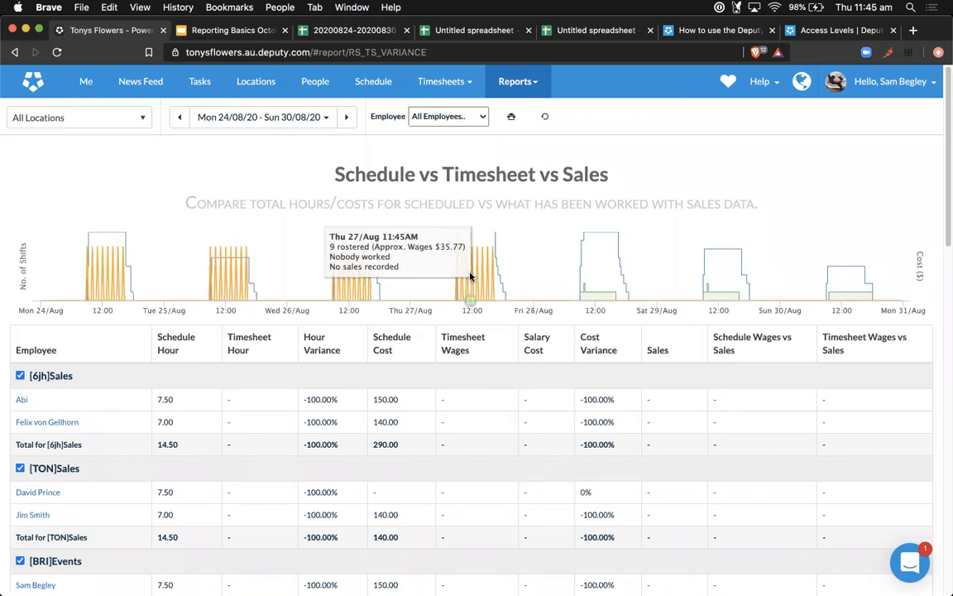
pyautogui.moveTo(649, 351); pyautogui.dragTo(671, 354)
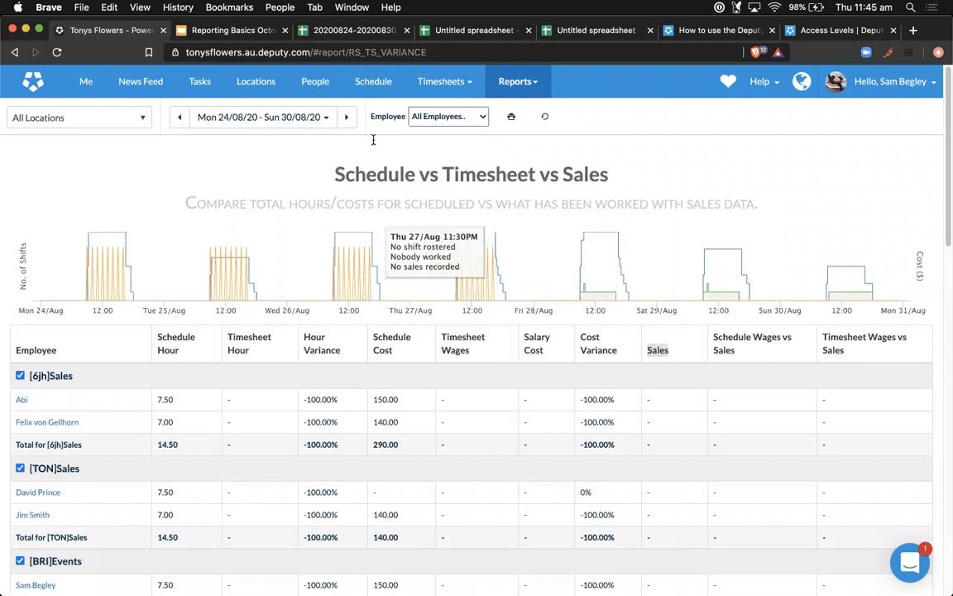
# Step: Examine the sales figures for [HQ]Admin and in the Grand Total row of the report
pyautogui.scroll(-8, 645, 355)
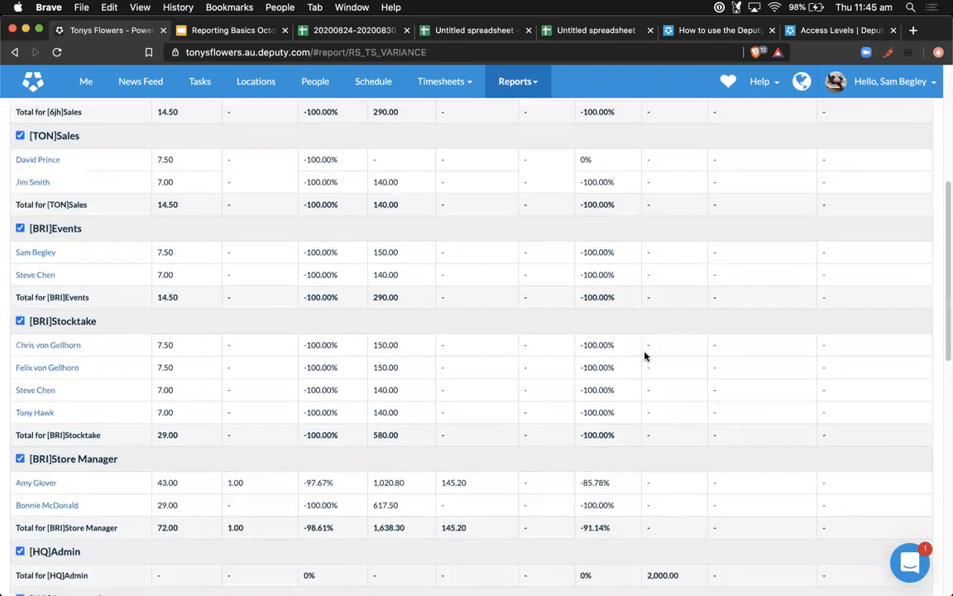
pyautogui.scroll(-3, 644, 356)
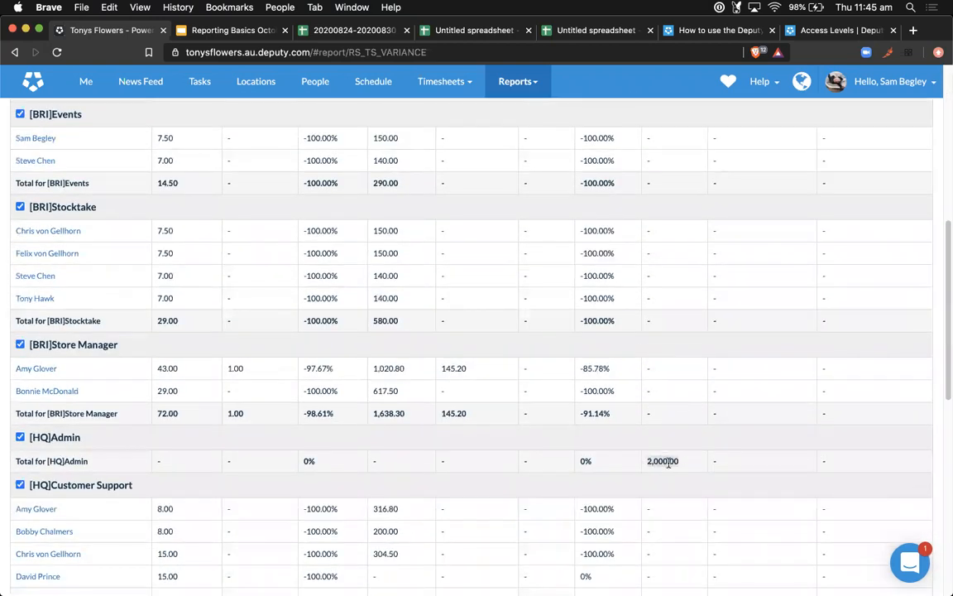
pyautogui.scroll(-4, 672, 468)
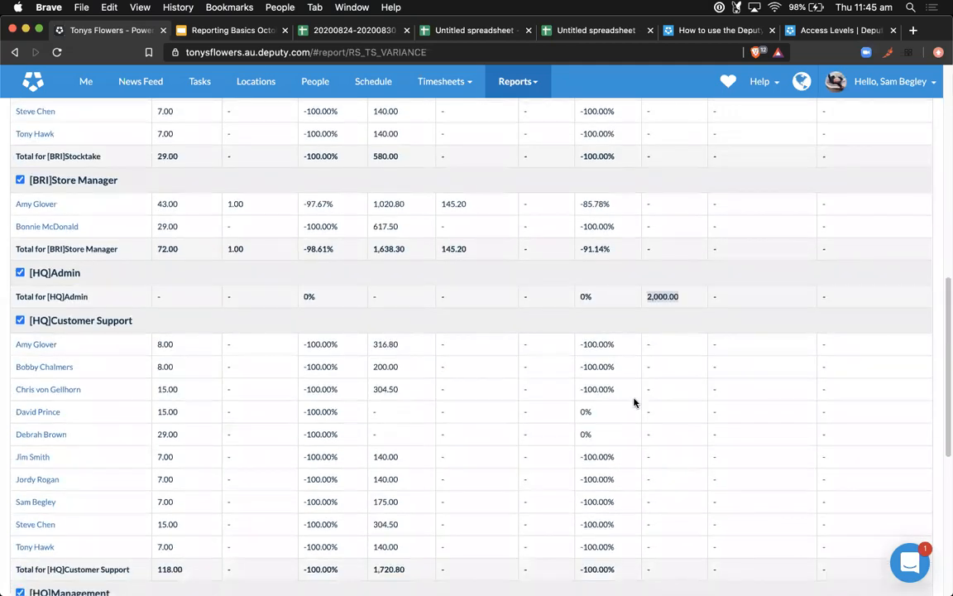
pyautogui.scroll(-5, 657, 387)
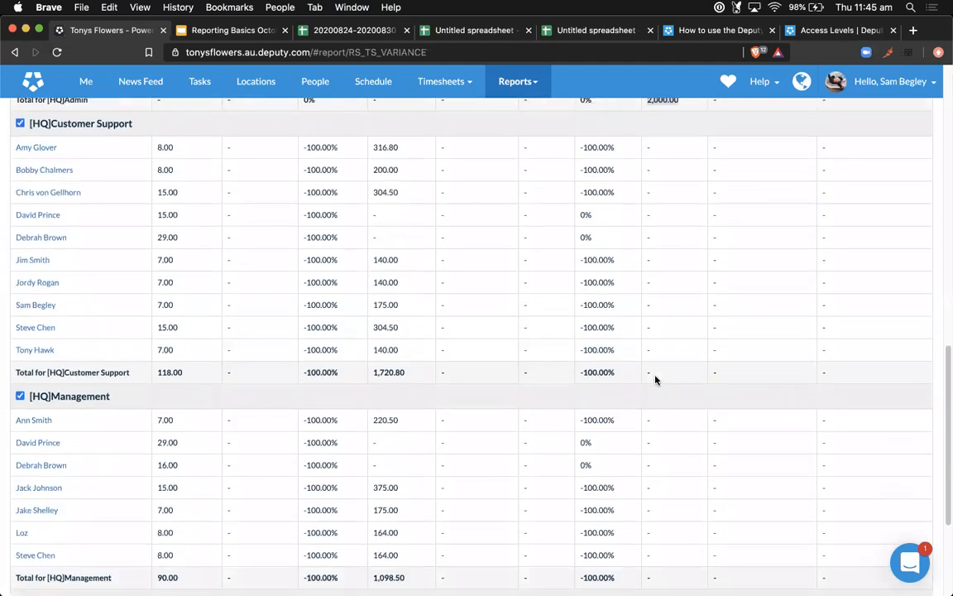
pyautogui.scroll(-5, 655, 377)
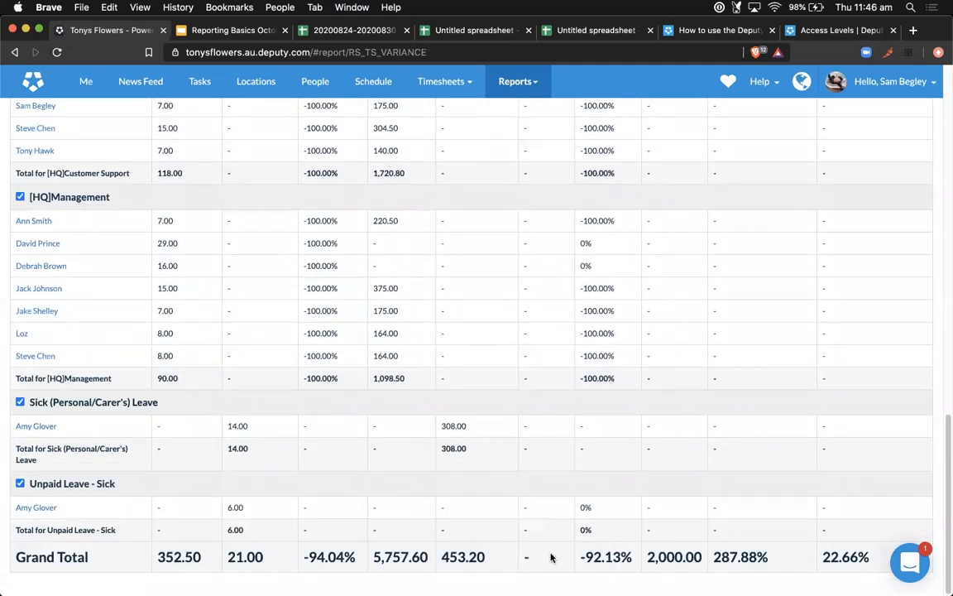
pyautogui.moveTo(704, 558); pyautogui.dragTo(637, 558)
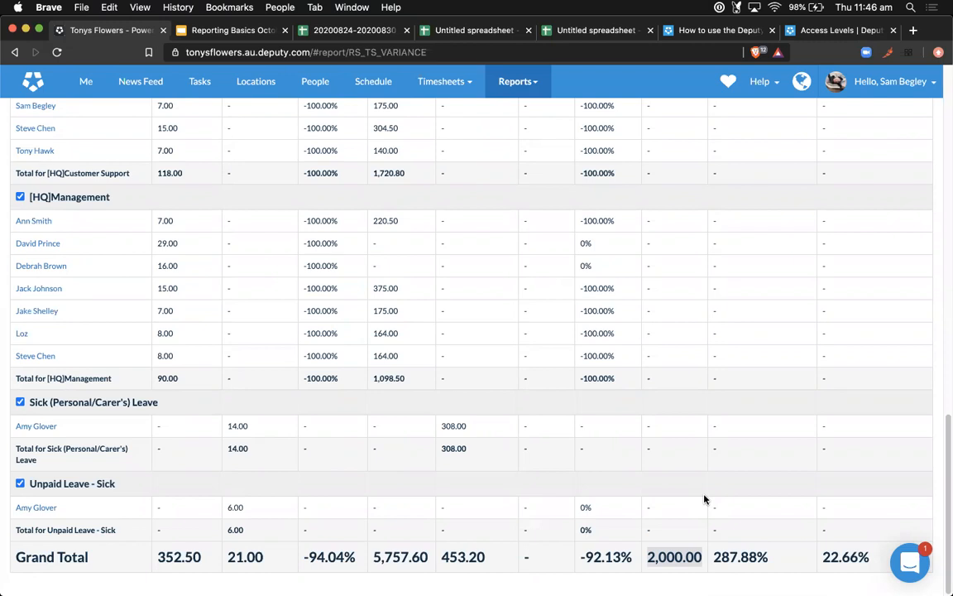
pyautogui.scroll(20, 704, 499)
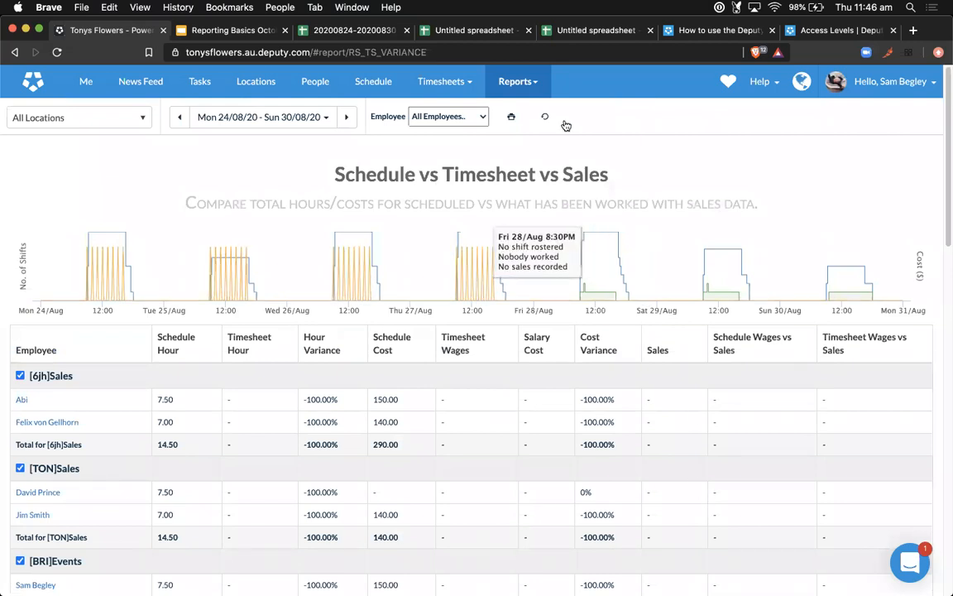
# Step: Switch to the Access Levels help article and review which roles can access reports and how access levels are changed
pyautogui.click(842, 31)
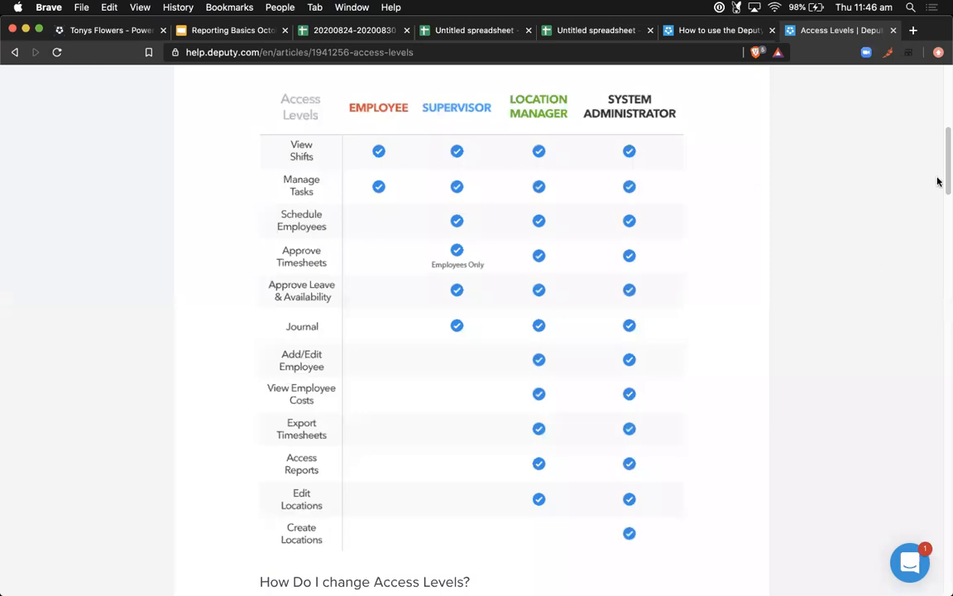
pyautogui.moveTo(947, 145); pyautogui.dragTo(942, 172)
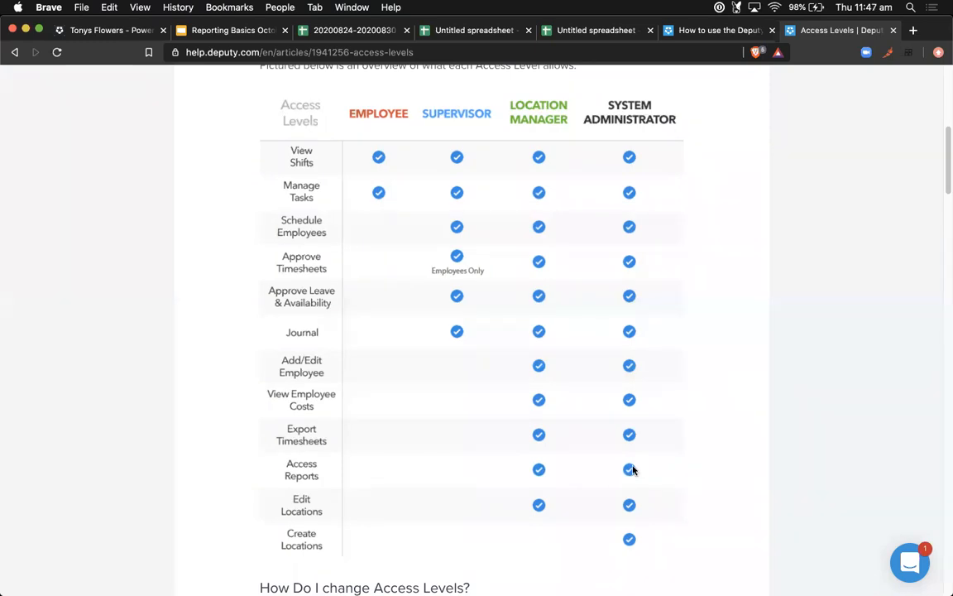
pyautogui.scroll(-5, 622, 473)
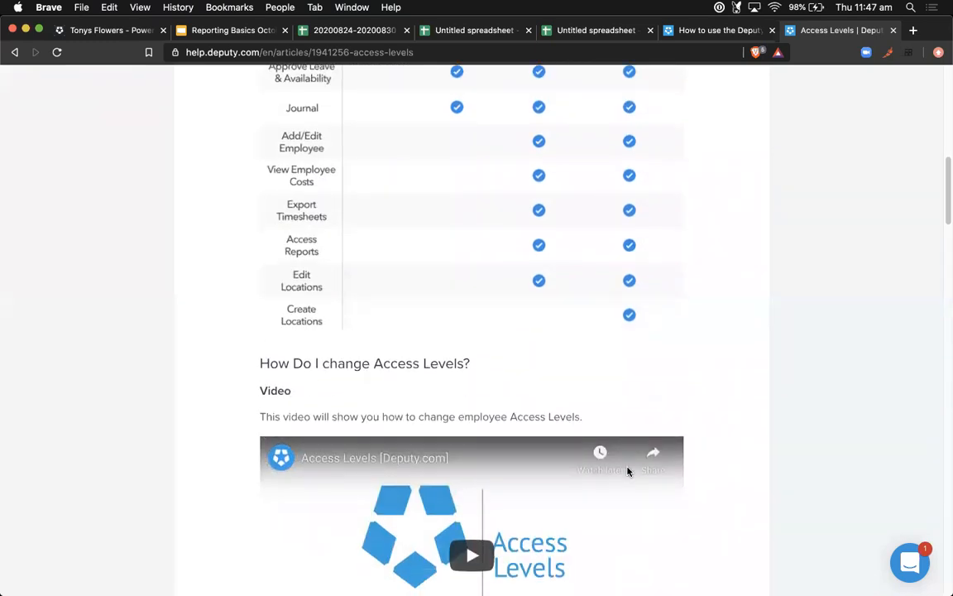
pyautogui.scroll(5, 627, 472)
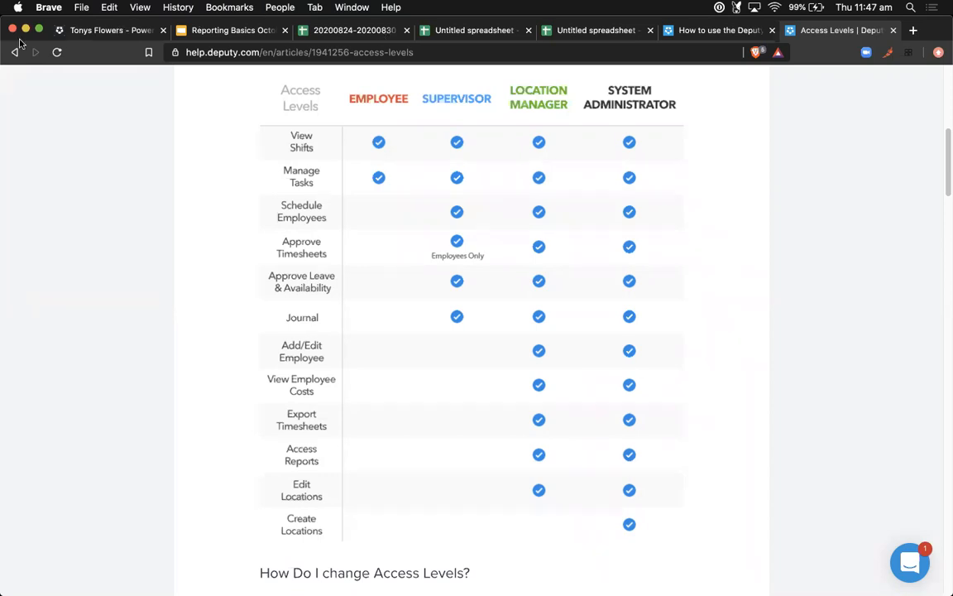
# Step: Return to Deputy and find the Journal Usage card on the reports dashboard
pyautogui.click(86, 32)
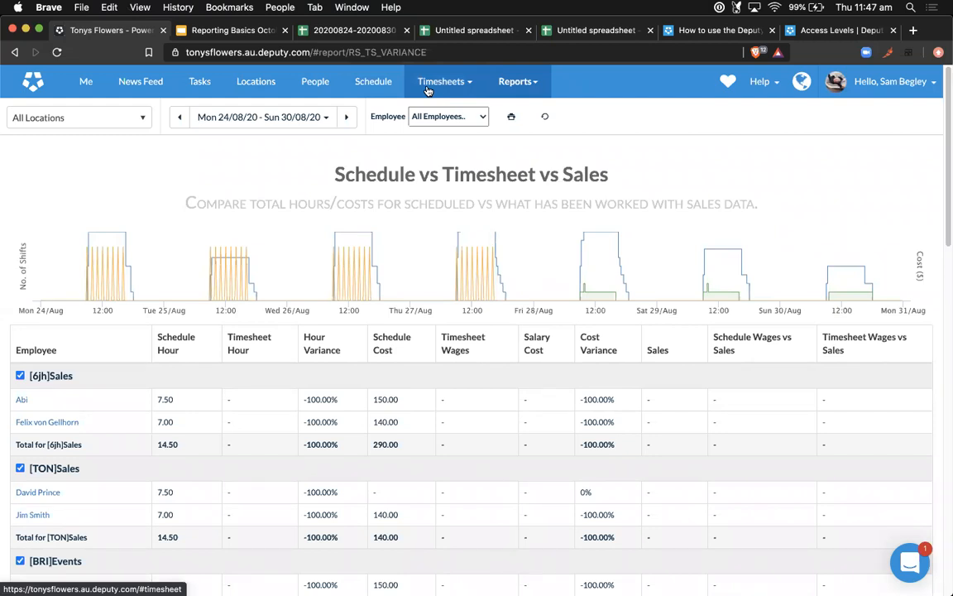
pyautogui.click(427, 84)
pyautogui.click(513, 81)
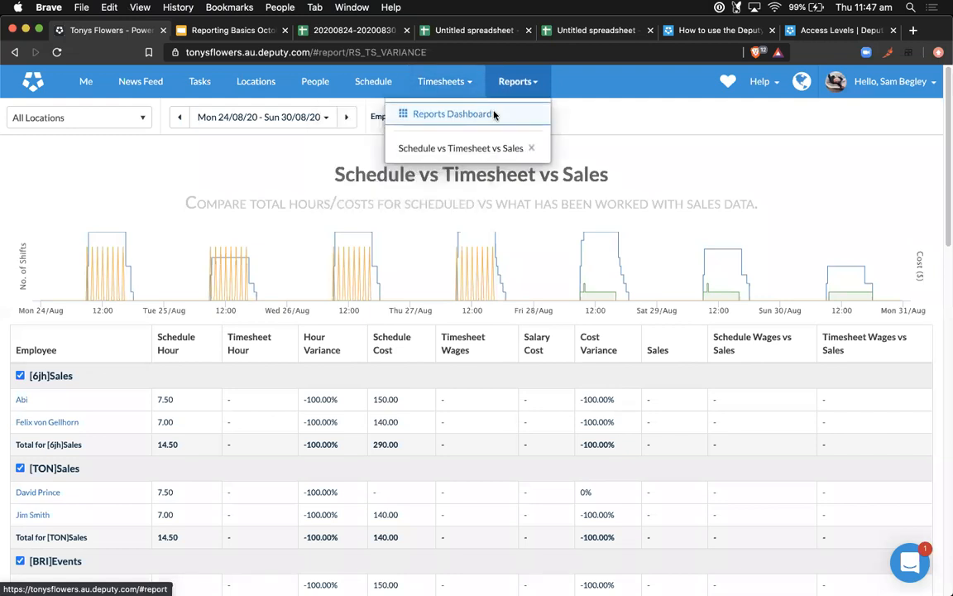
pyautogui.click(494, 115)
pyautogui.scroll(-5, 428, 191)
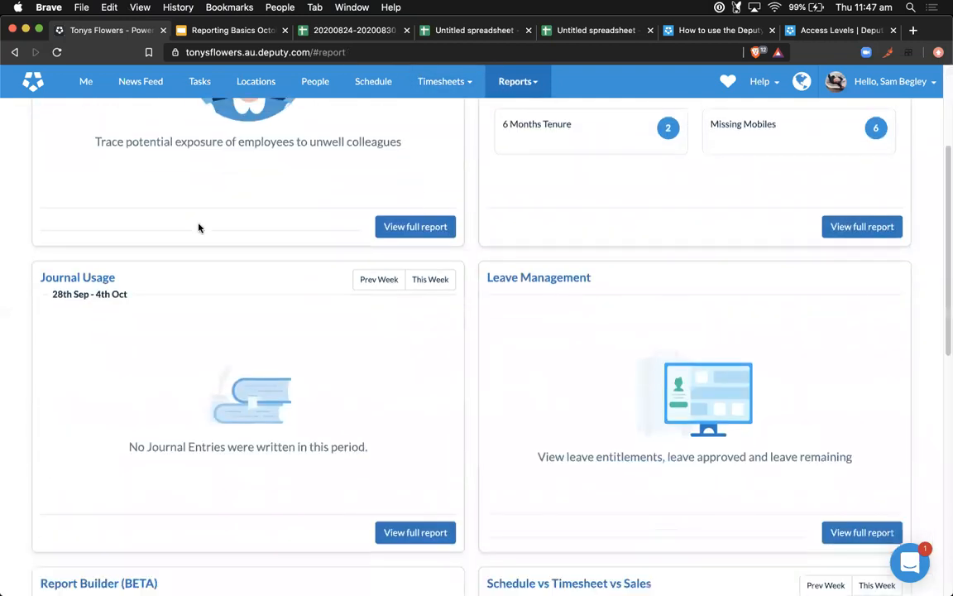
# Step: Check the journal permission in the Access Levels article and show the previous week's Journal Usage on the reports dashboard
pyautogui.click(800, 32)
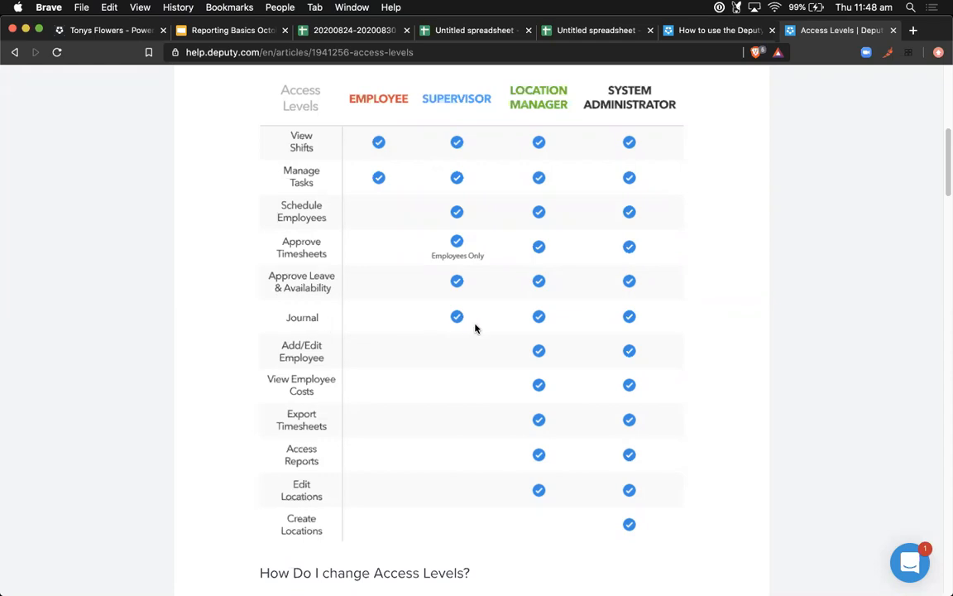
pyautogui.click(83, 30)
pyautogui.scroll(-1, 393, 418)
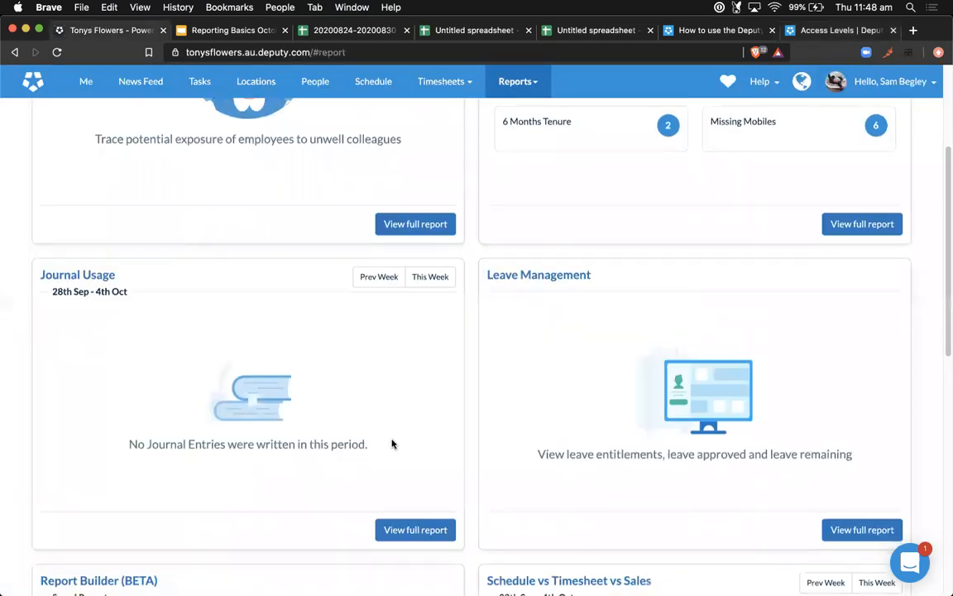
pyautogui.click(370, 276)
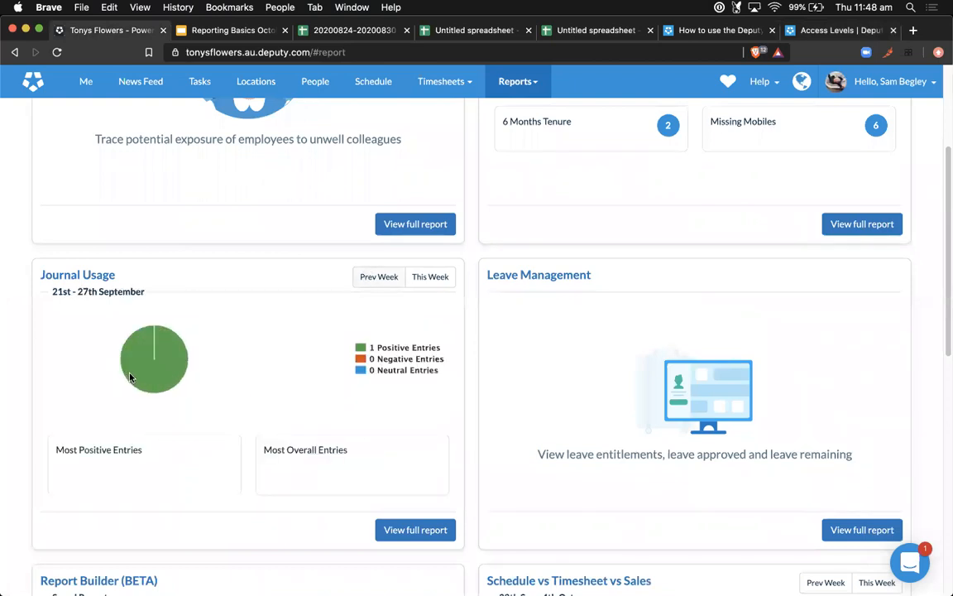
# Step: Open timesheet approval for all locations and show the week 21/09/20 - 27/09/20
pyautogui.scroll(5, 153, 402)
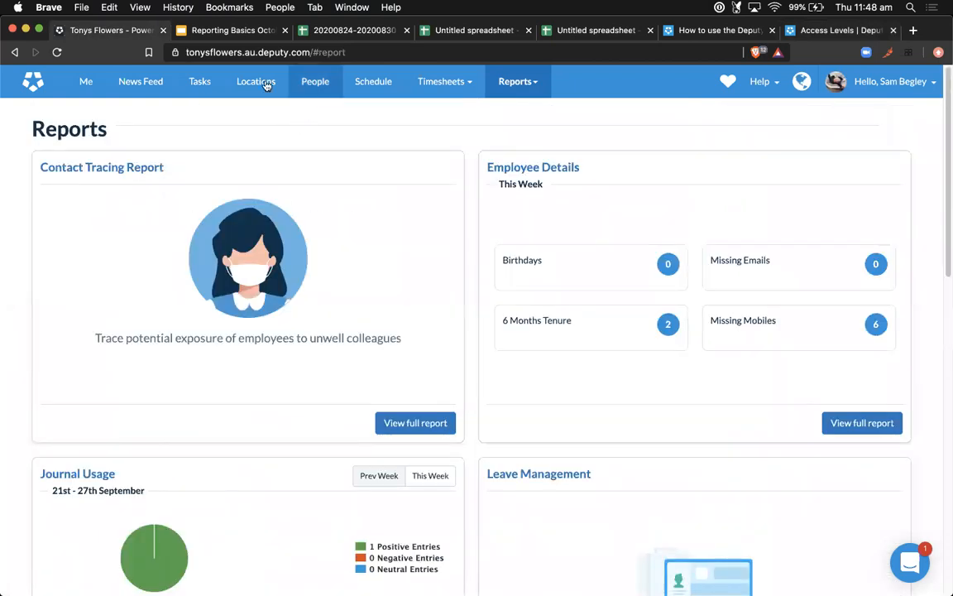
pyautogui.moveTo(419, 85)
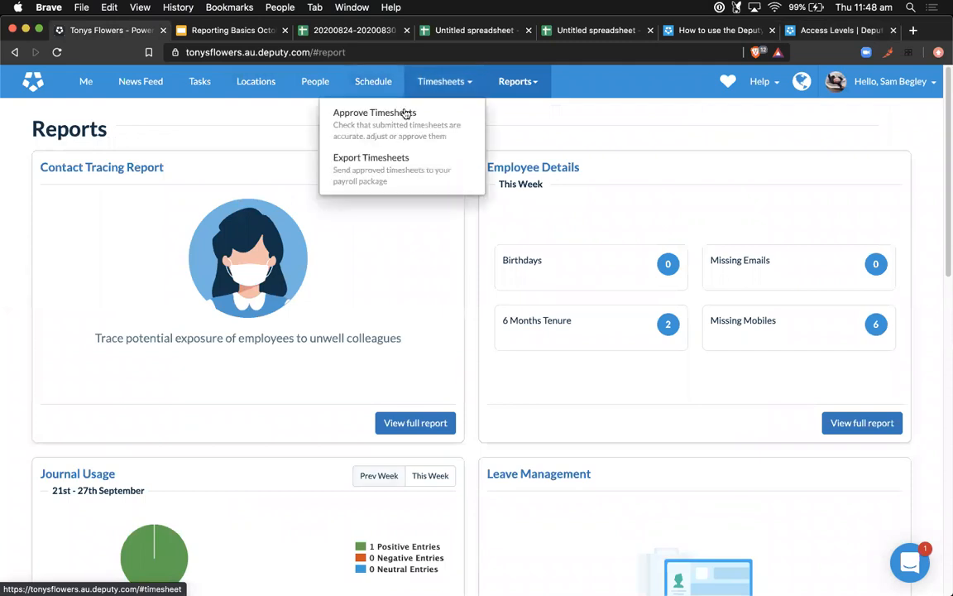
pyautogui.click(404, 117)
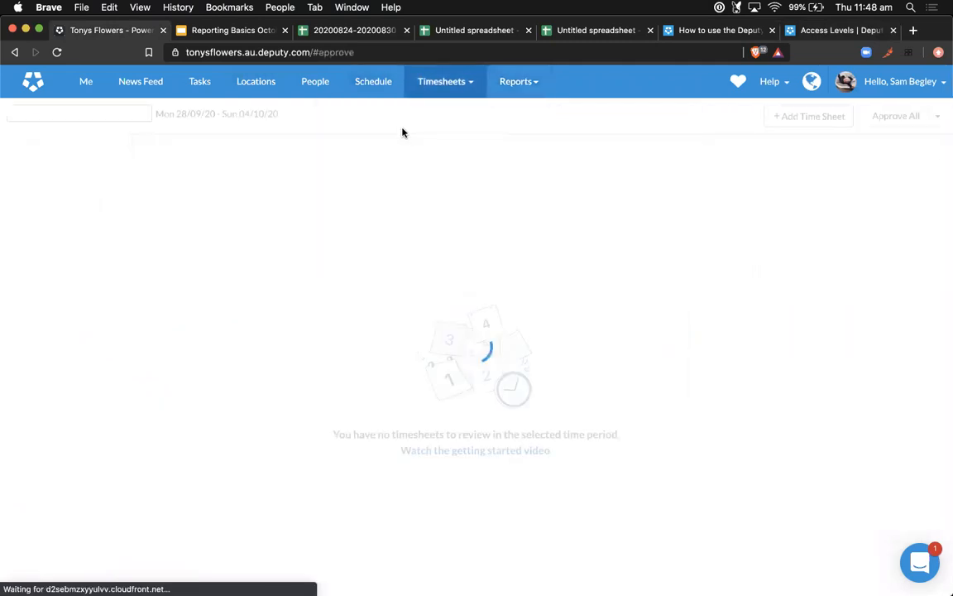
pyautogui.click(71, 117)
pyautogui.click(136, 170)
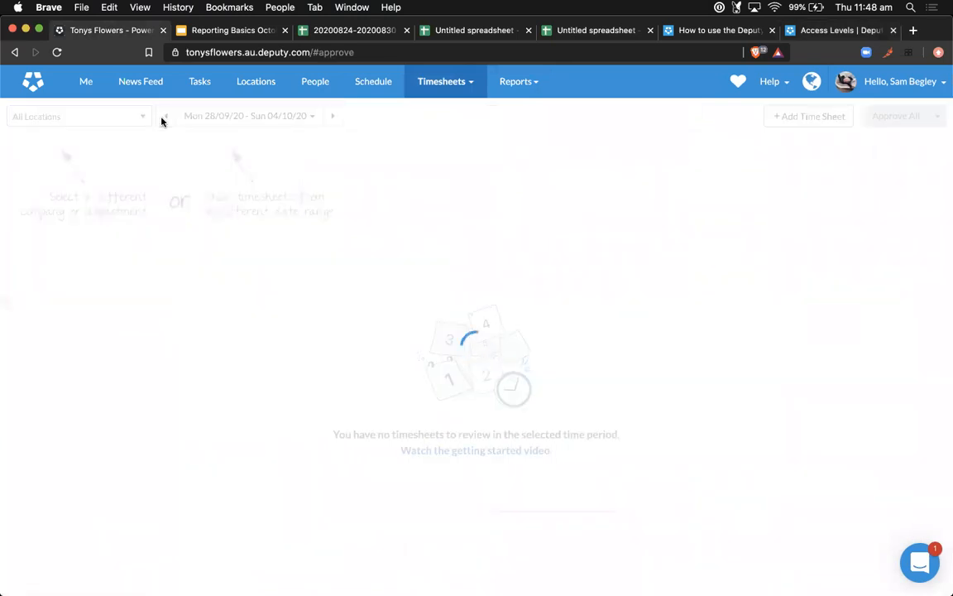
pyautogui.click(163, 121)
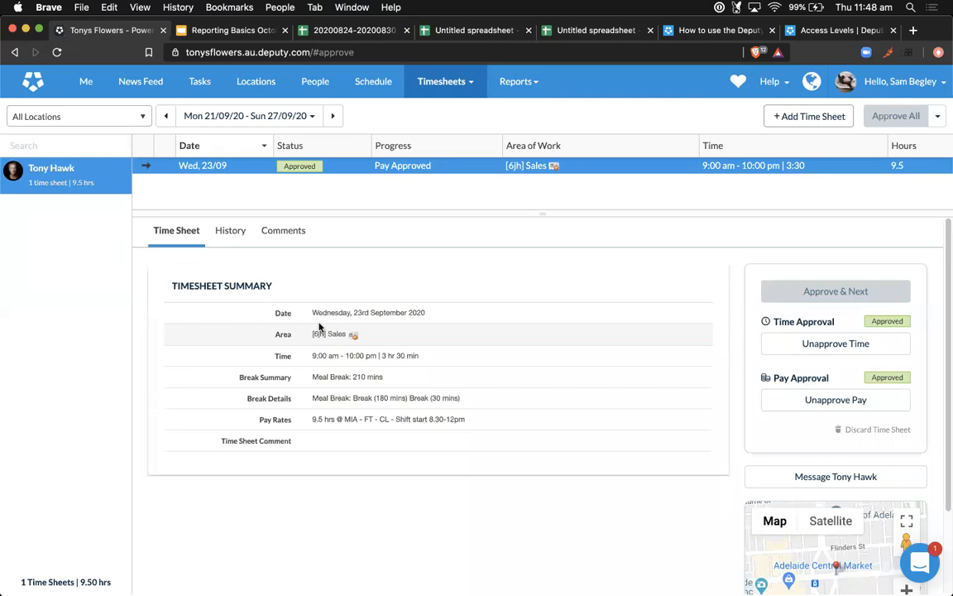
# Step: Unapprove the time on the Wed, 23/09 timesheet and review its Employee Journal entry and the journal category options
pyautogui.click(847, 345)
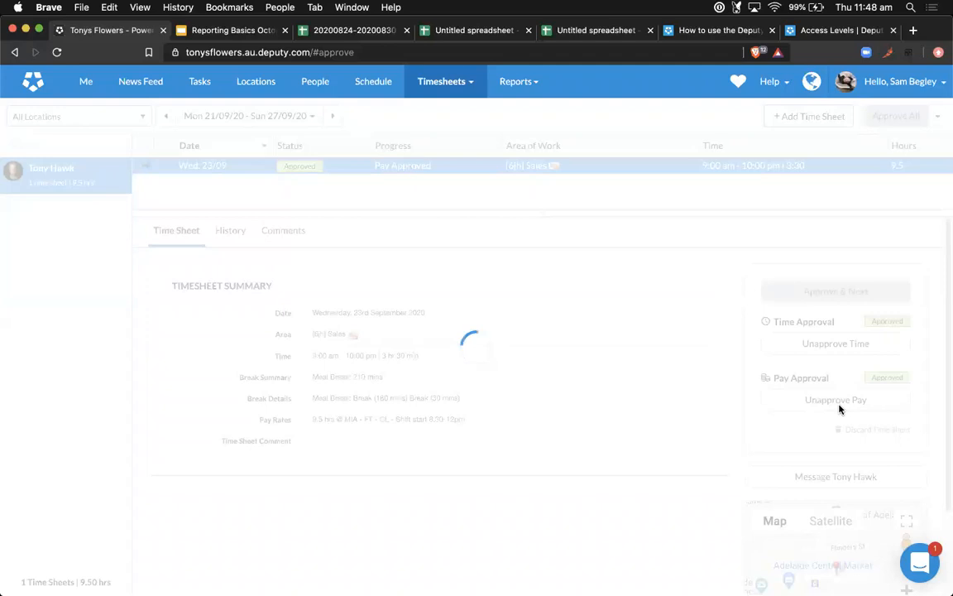
pyautogui.scroll(-5, 523, 425)
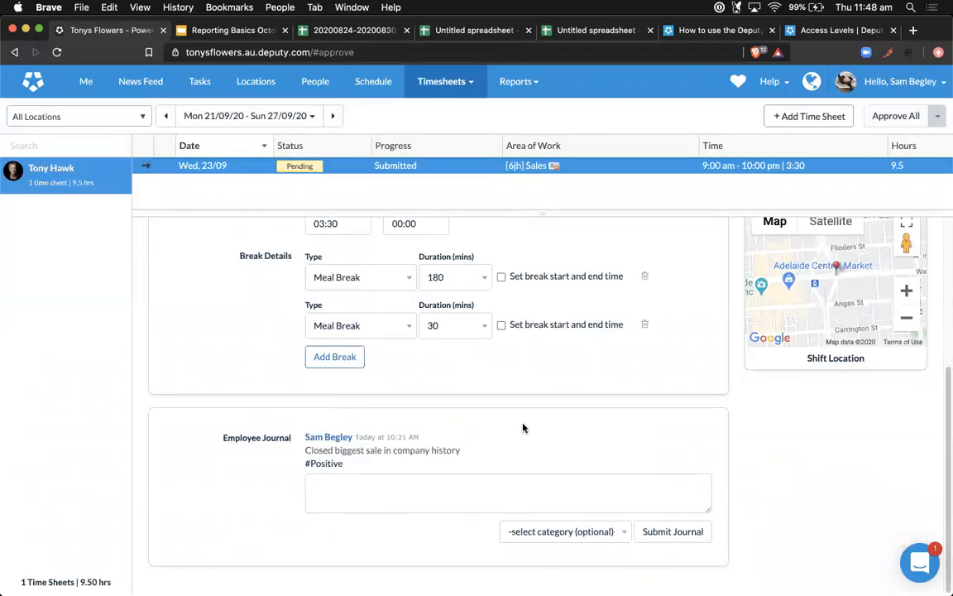
pyautogui.moveTo(308, 452); pyautogui.dragTo(465, 452)
pyautogui.moveTo(464, 452); pyautogui.dragTo(334, 451)
pyautogui.click(389, 501)
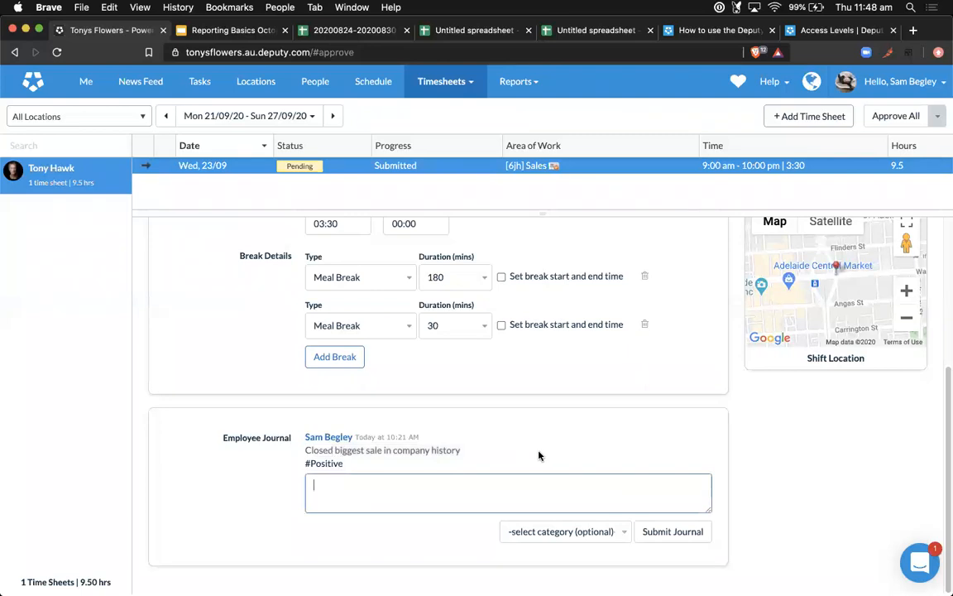
pyautogui.click(575, 533)
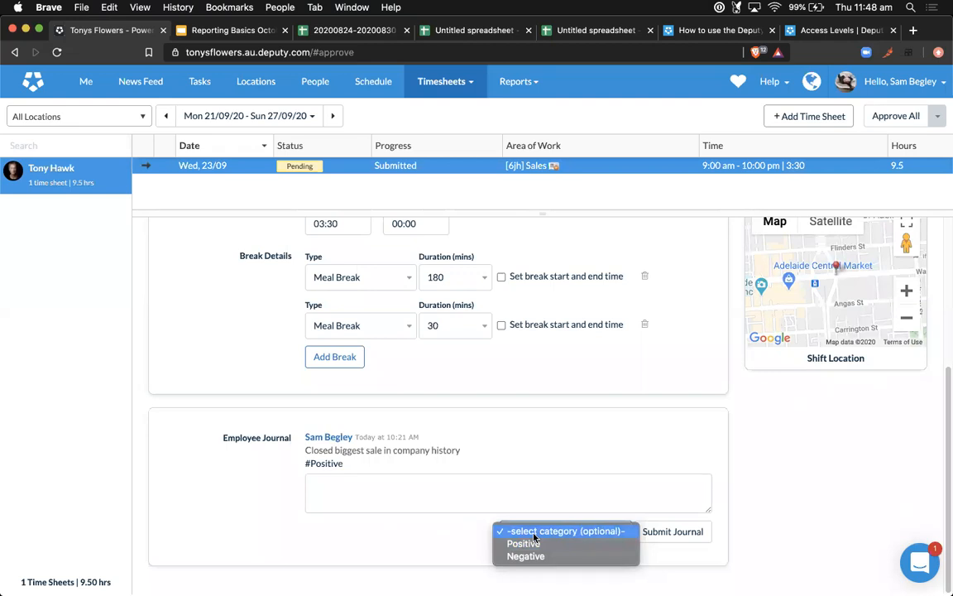
pyautogui.click(700, 484)
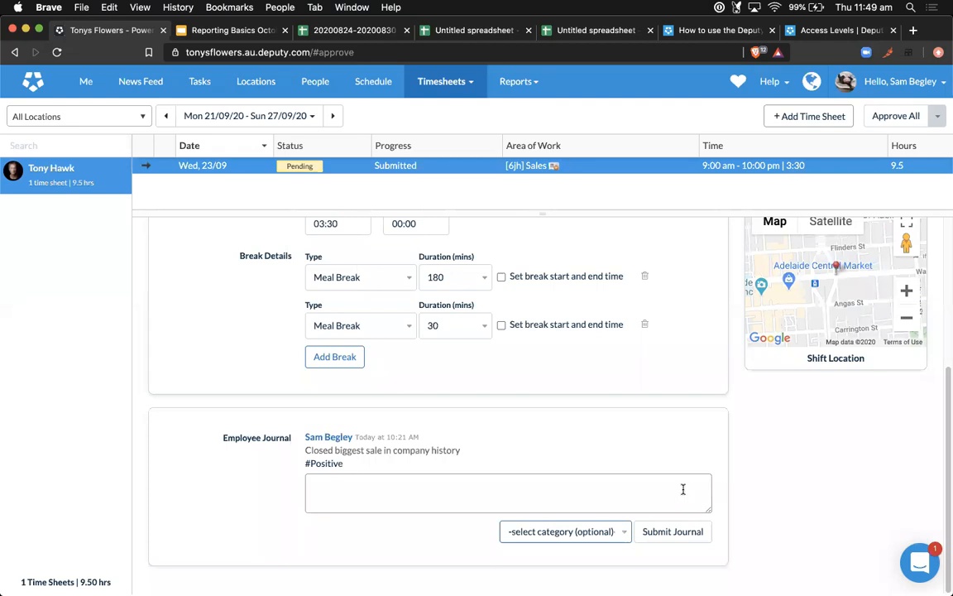
# Step: Approve the pending Wed, 23/09 timesheet again
pyautogui.scroll(3, 685, 494)
pyautogui.scroll(2, 849, 376)
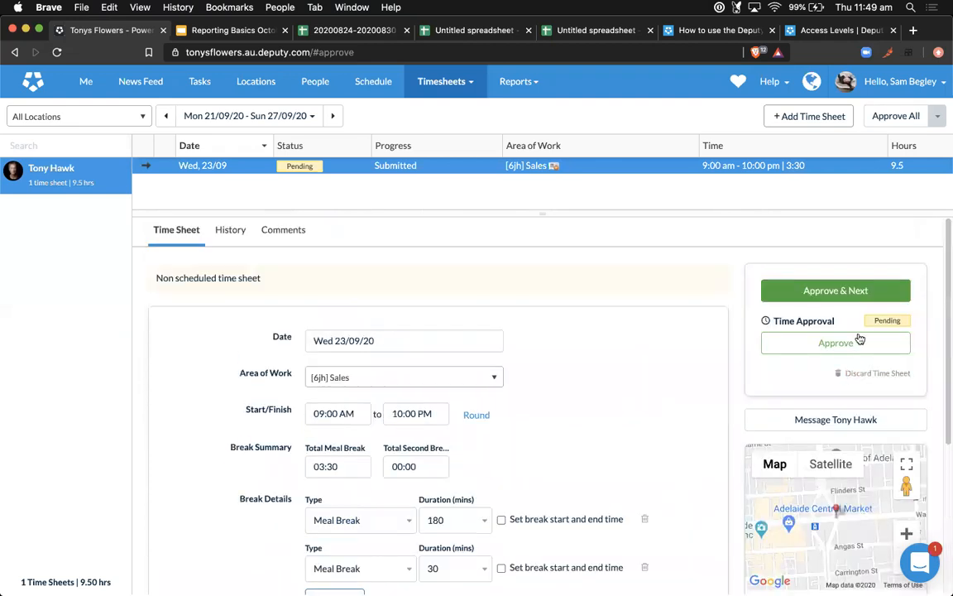
pyautogui.click(773, 288)
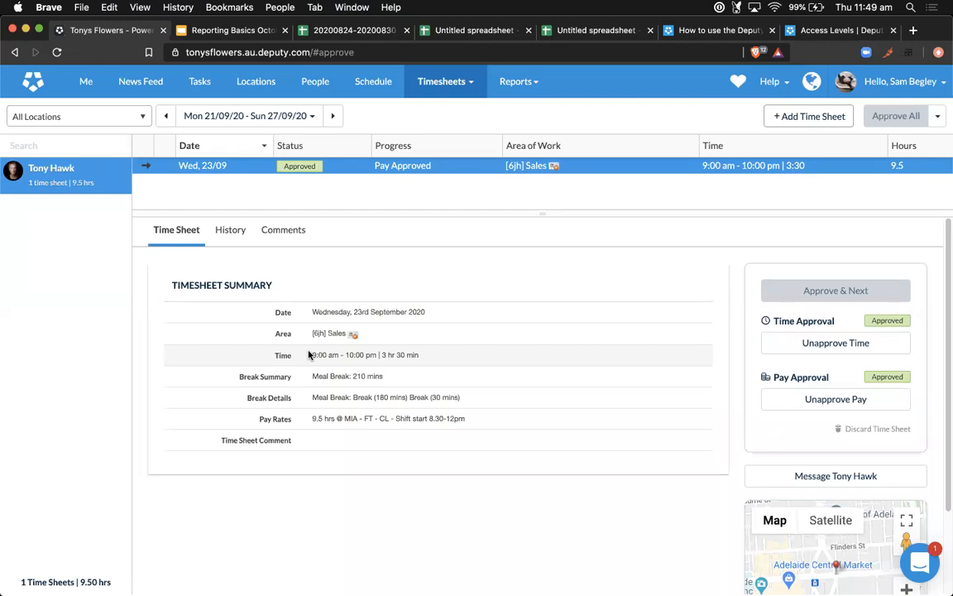
# Step: Switch to the help article on using the Deputy Data Exporter and review its introduction on CSV exports
pyautogui.click(803, 32)
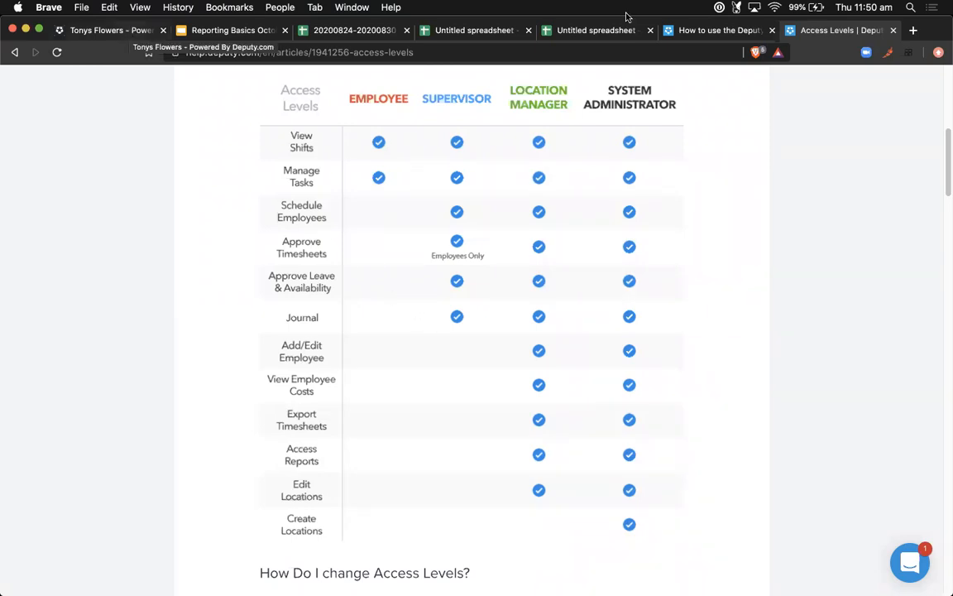
pyautogui.click(726, 30)
pyautogui.scroll(-1, 597, 225)
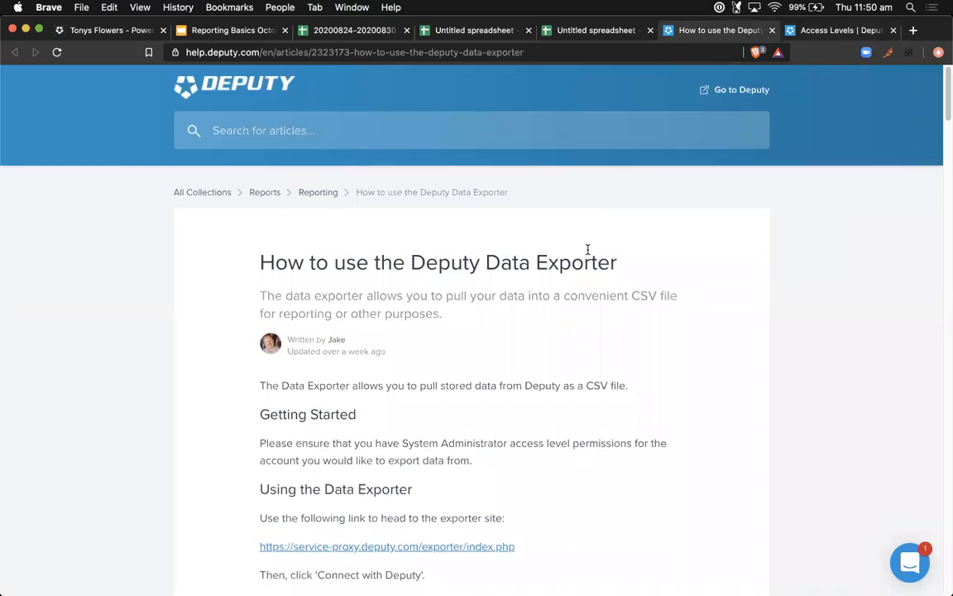
pyautogui.scroll(-2, 590, 247)
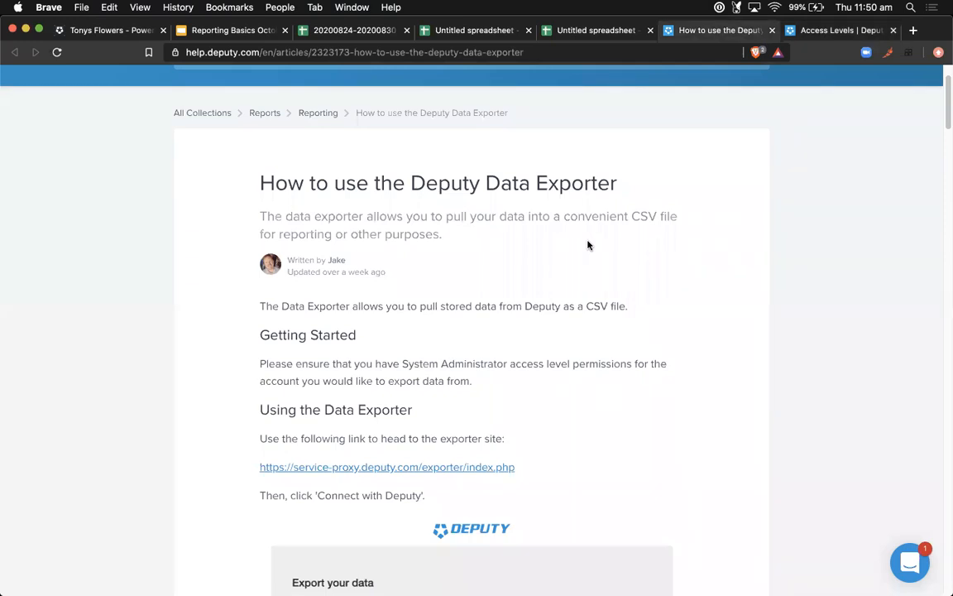
pyautogui.doubleClick(597, 306)
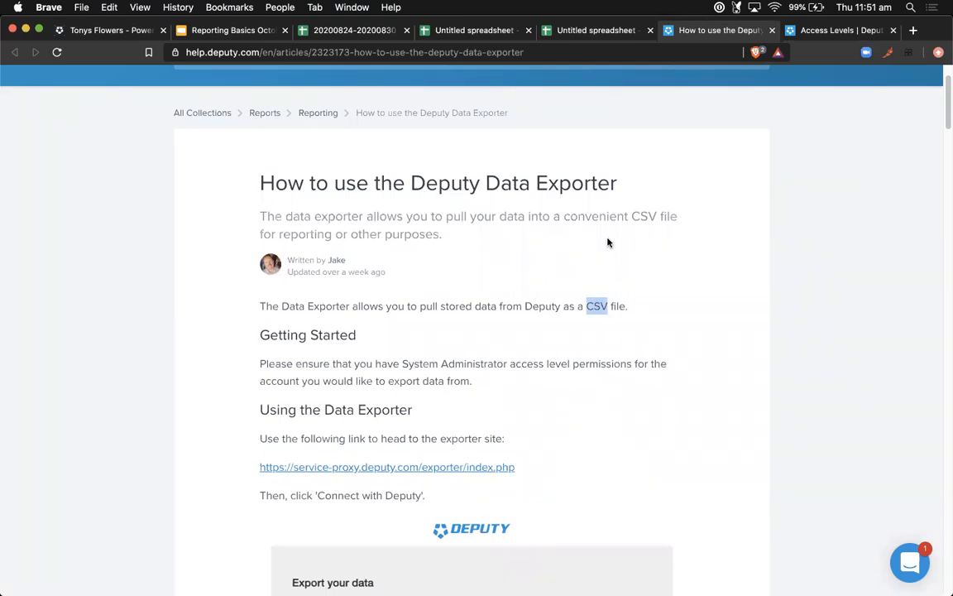
pyautogui.click(538, 307)
# Step: Examine the Data Exporter article's access level requirements and its instructions for reaching the exporter site
pyautogui.scroll(-1, 566, 310)
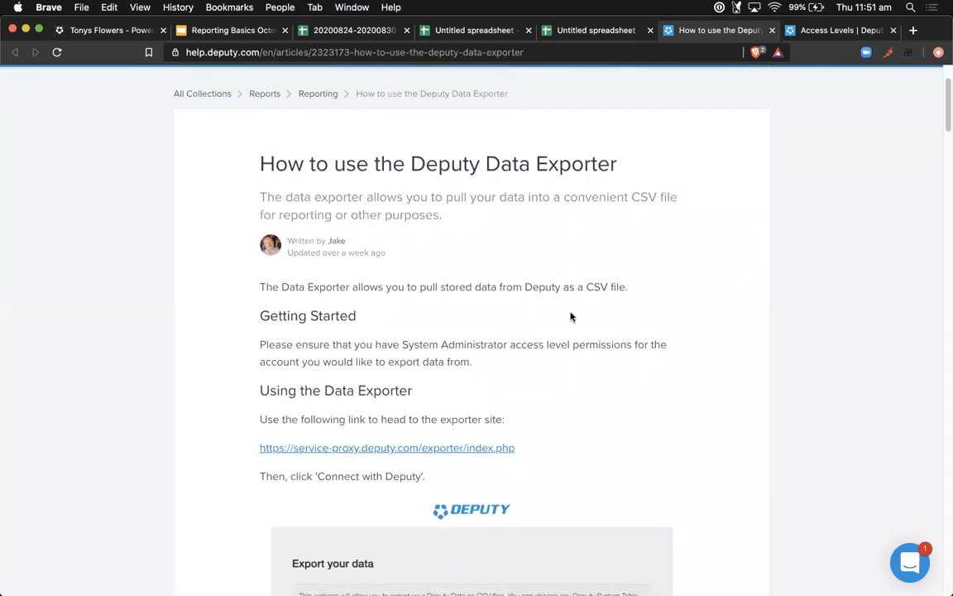
pyautogui.scroll(-1, 571, 316)
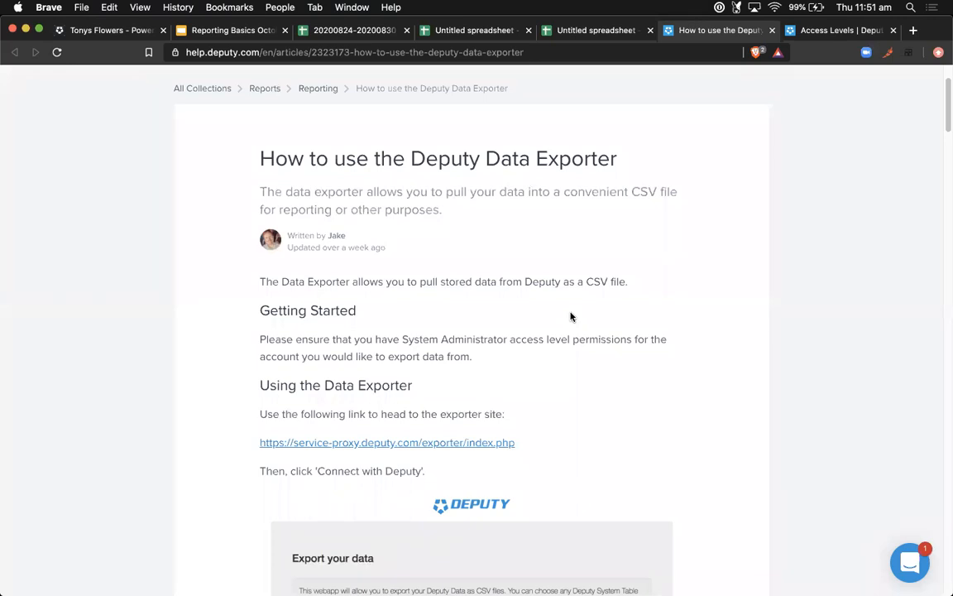
pyautogui.scroll(-1, 570, 323)
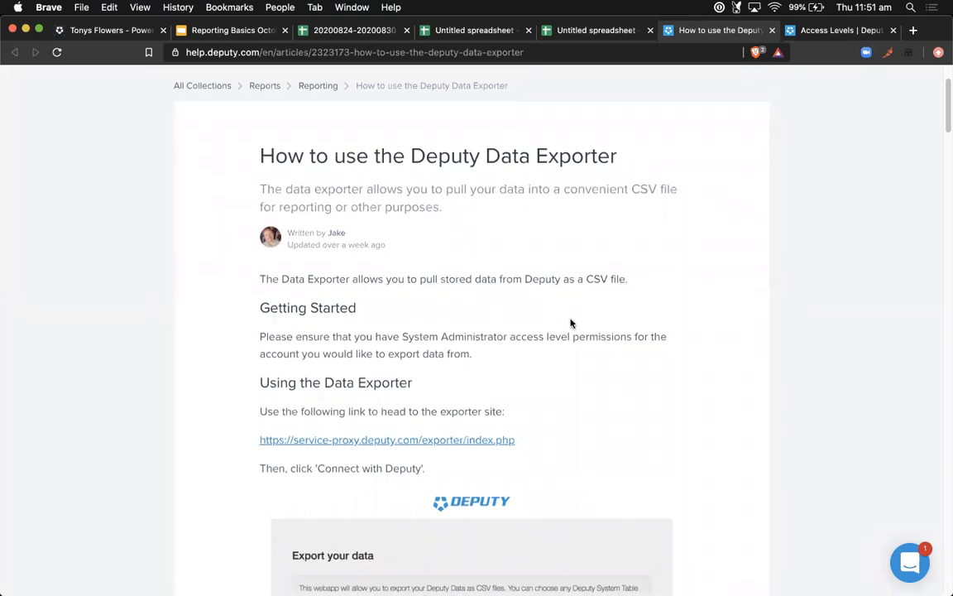
pyautogui.scroll(-2, 592, 330)
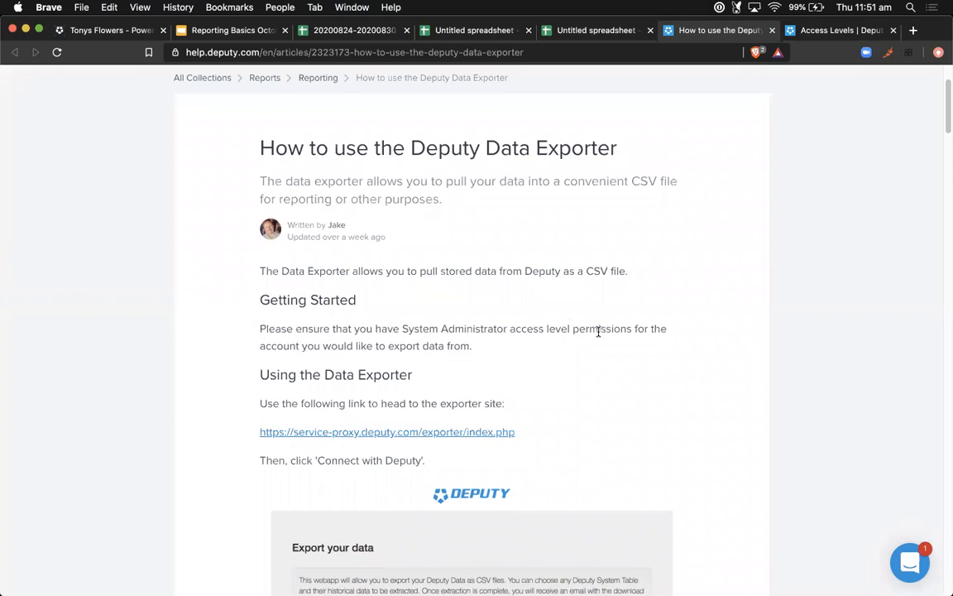
pyautogui.scroll(-3, 598, 331)
pyautogui.scroll(-4, 597, 334)
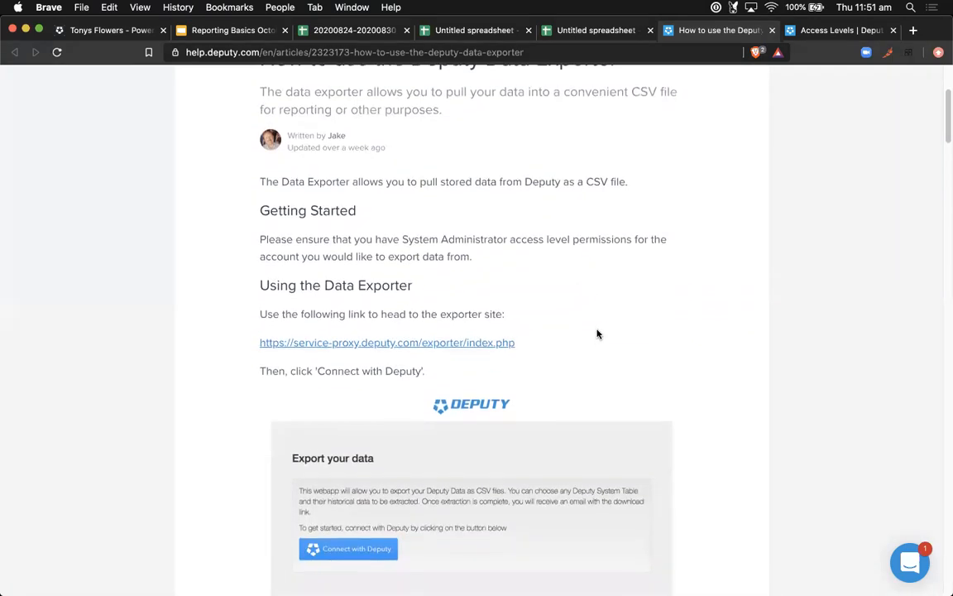
pyautogui.scroll(-3, 598, 334)
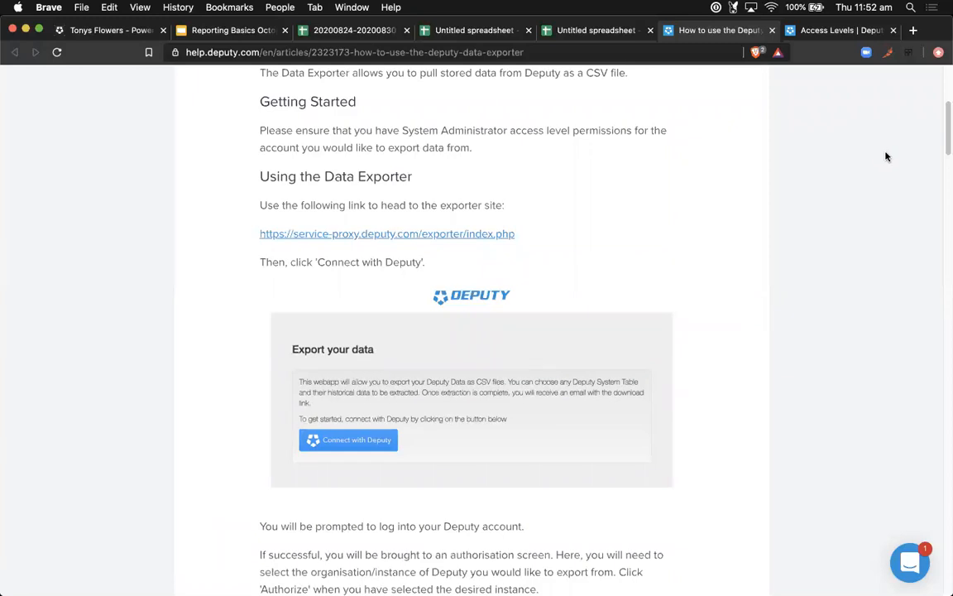
# Step: Open the exporter site from the article, start connecting with Deputy, and return to the help article
pyautogui.click(483, 238)
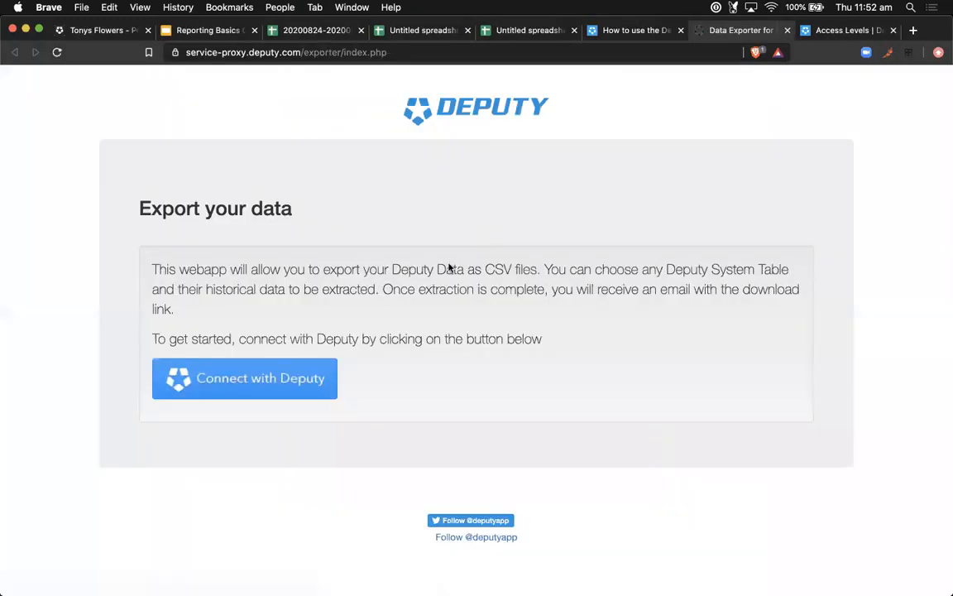
pyautogui.click(260, 381)
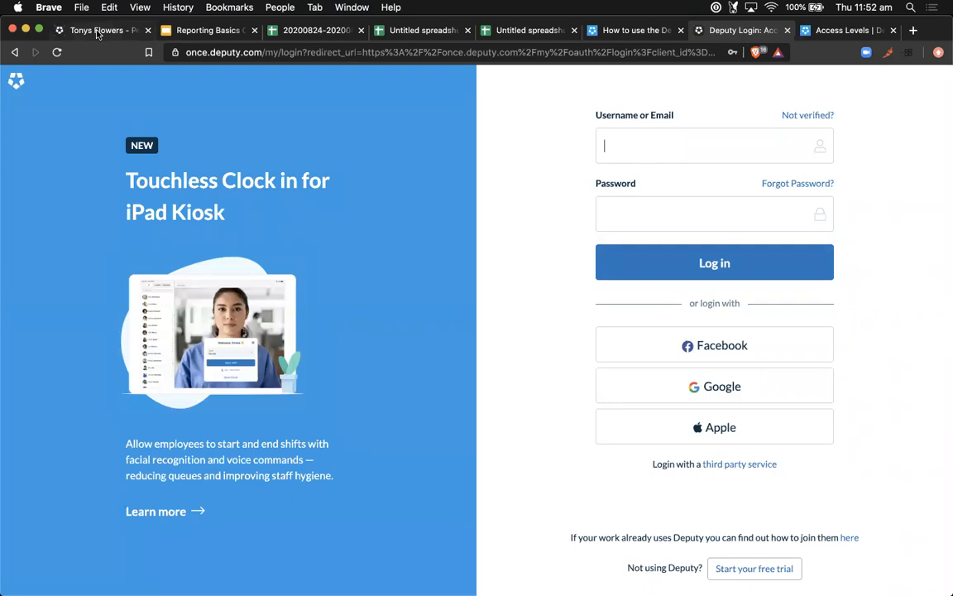
pyautogui.click(624, 28)
# Step: Review the article's authorisation step and the exporter form's source, date, employee and location settings
pyautogui.scroll(-5, 553, 296)
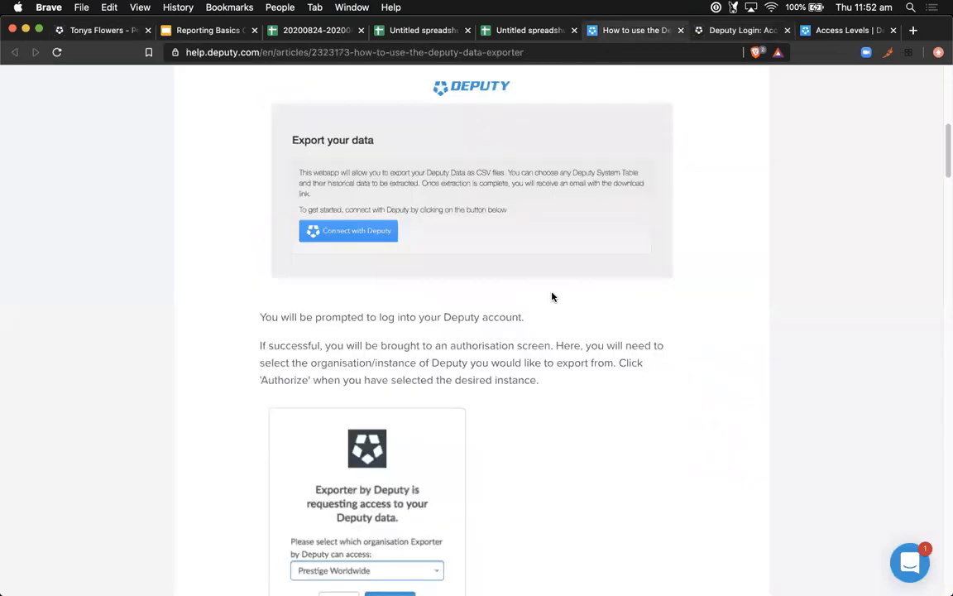
pyautogui.scroll(-2, 553, 296)
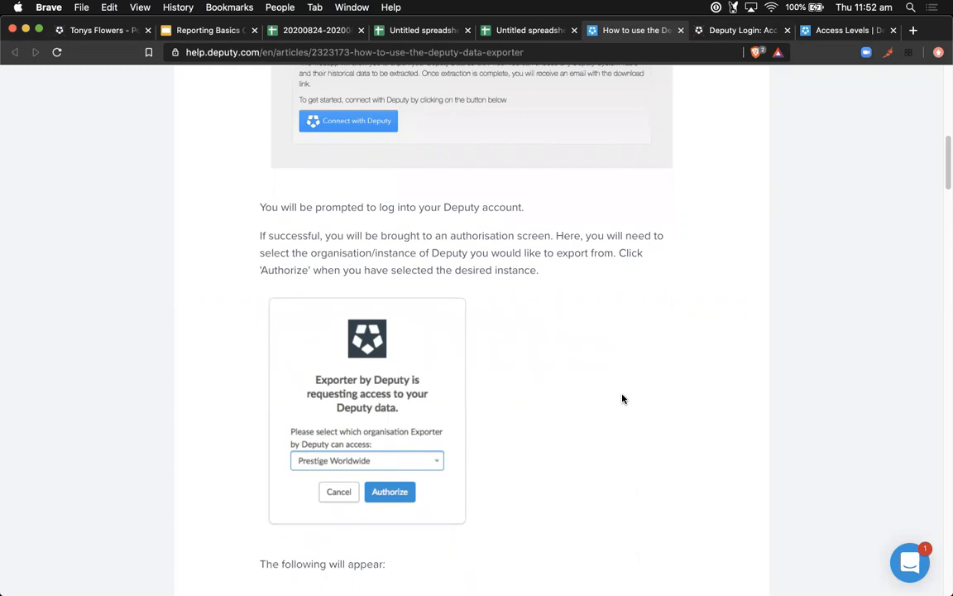
pyautogui.scroll(-5, 626, 397)
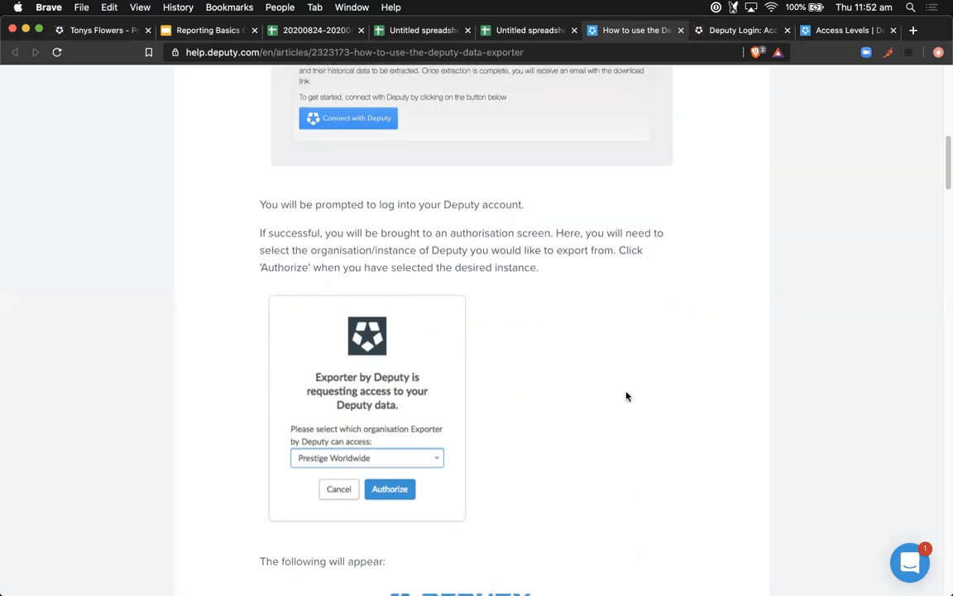
pyautogui.scroll(-15, 626, 397)
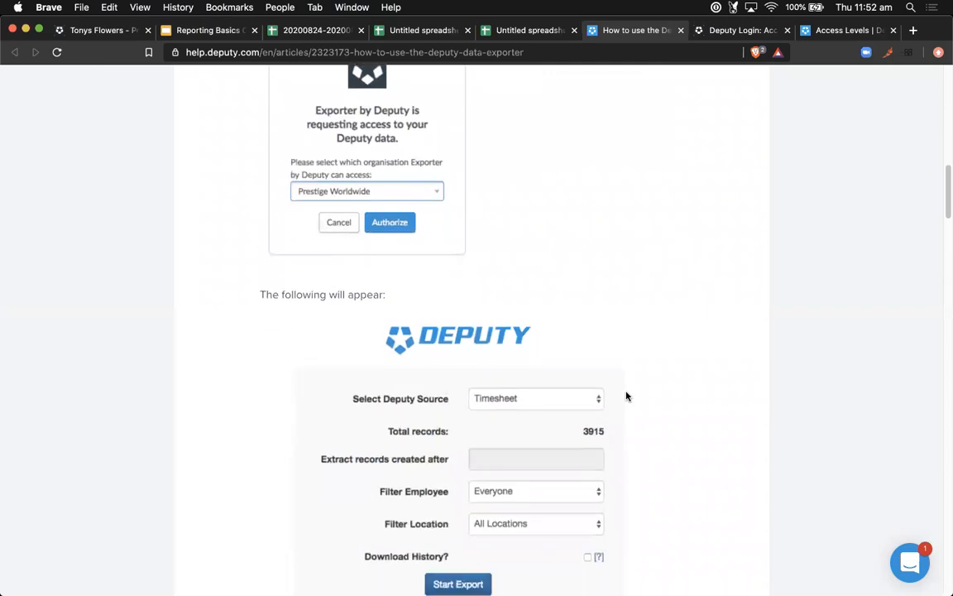
pyautogui.scroll(8, 626, 397)
pyautogui.scroll(-1, 625, 397)
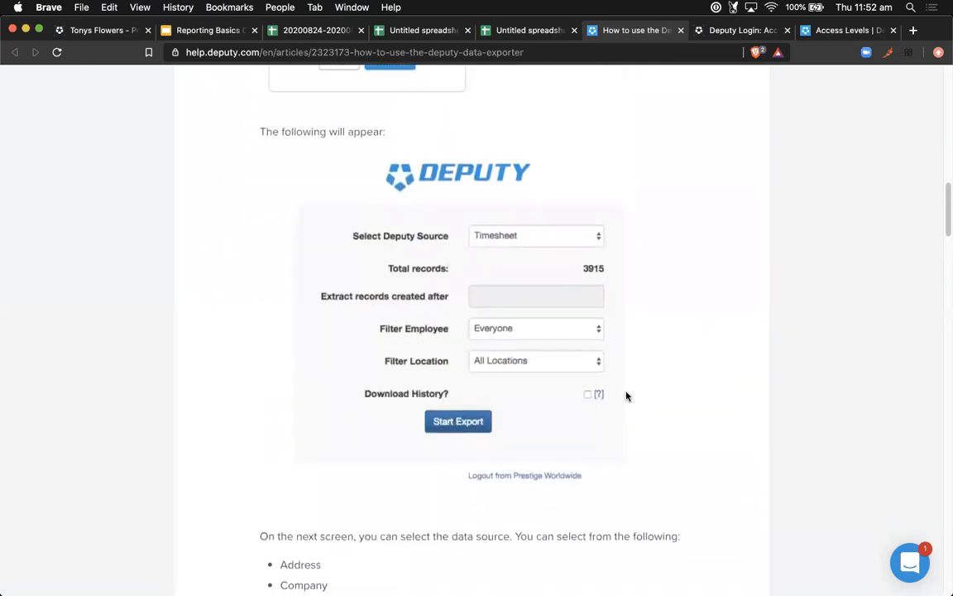
pyautogui.scroll(-6, 626, 397)
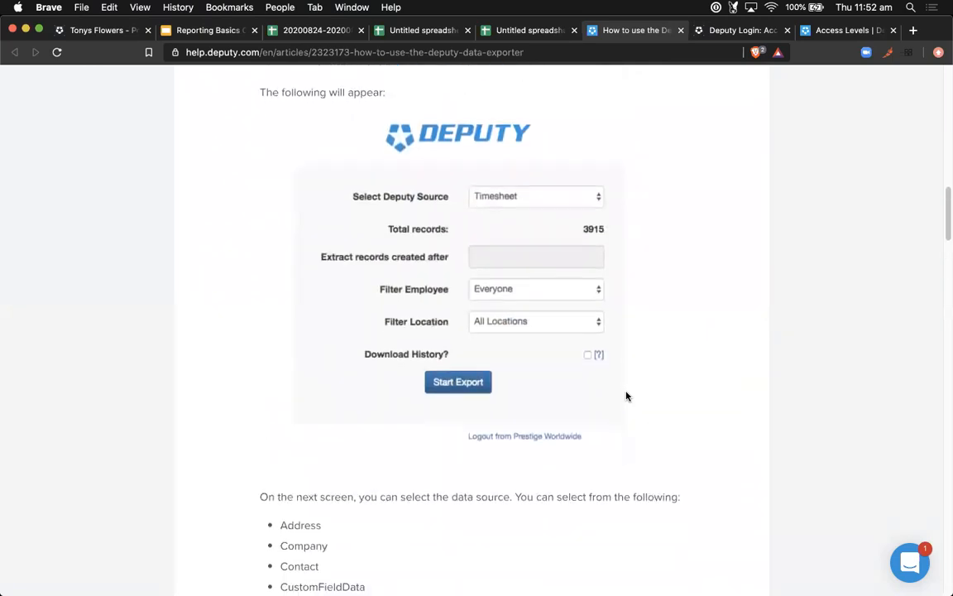
# Step: Examine the article's list of data sources that can be exported, from Address through TrainingRecord
pyautogui.scroll(-4, 626, 397)
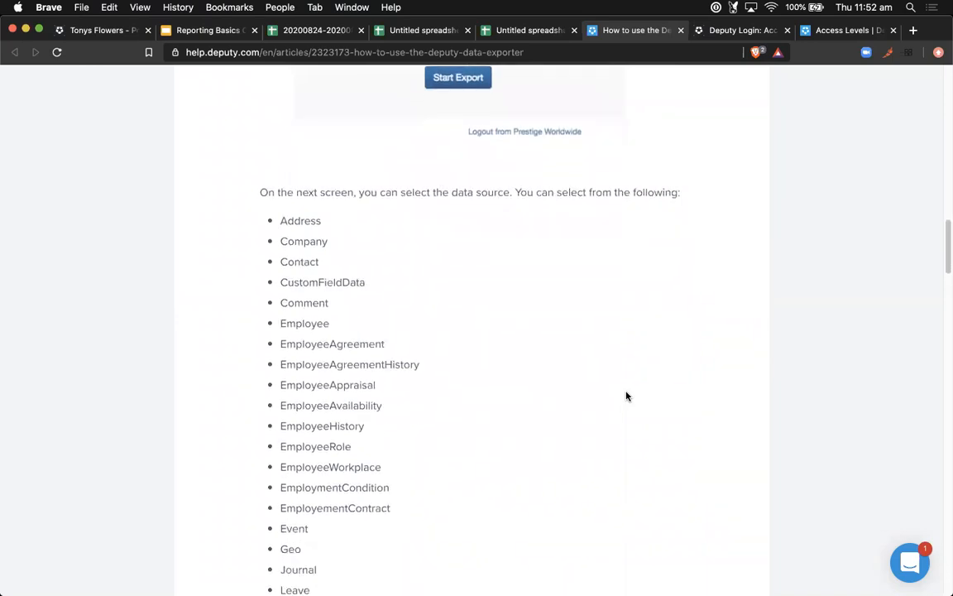
pyautogui.scroll(-1, 626, 397)
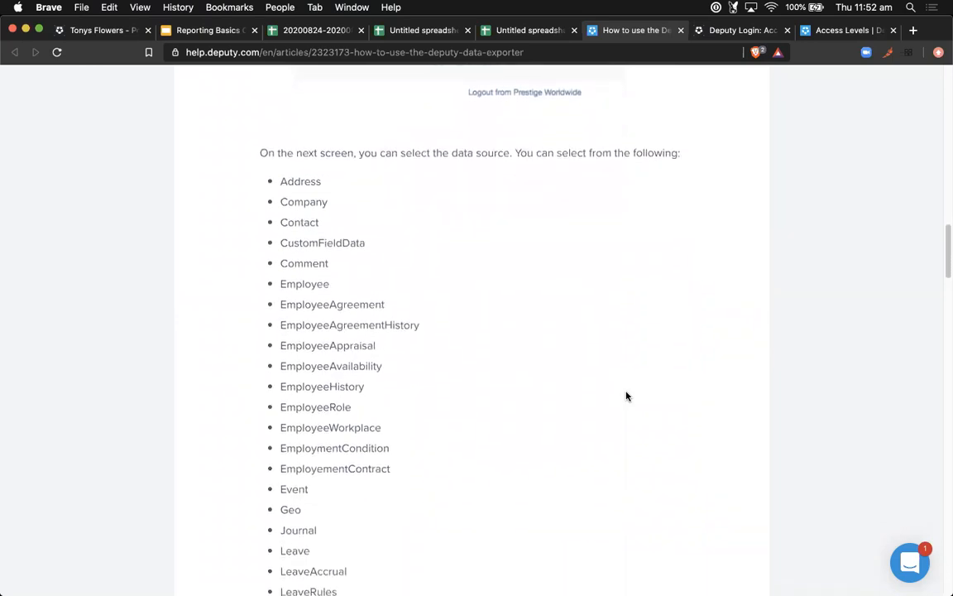
pyautogui.scroll(-1, 626, 396)
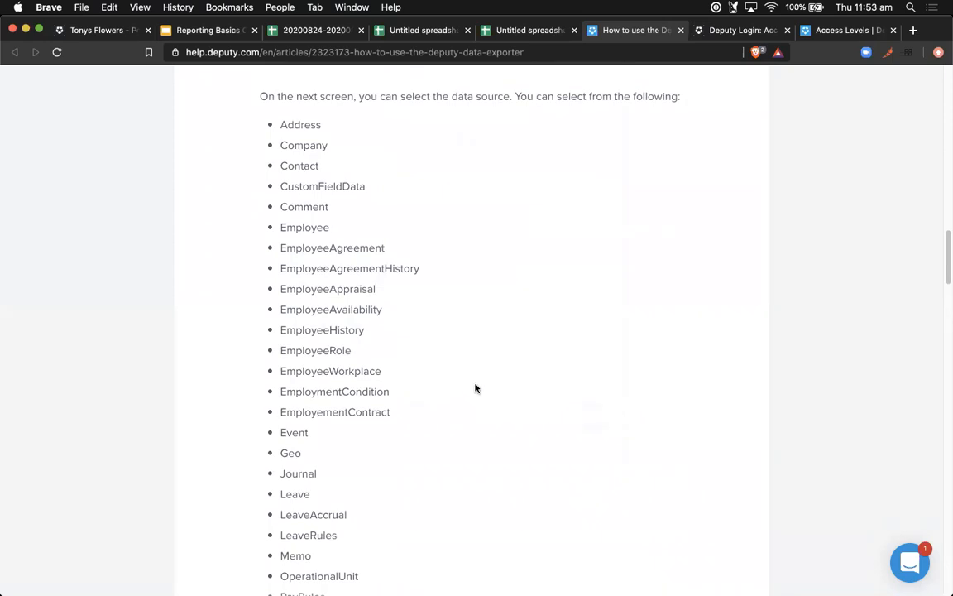
pyautogui.scroll(-1, 469, 390)
pyautogui.scroll(-8, 468, 390)
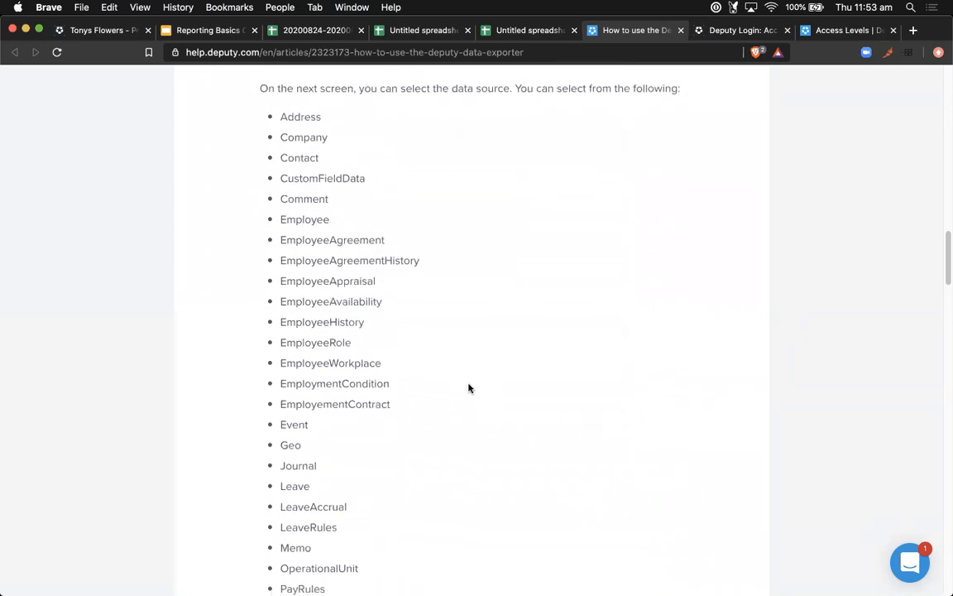
pyautogui.scroll(-4, 468, 382)
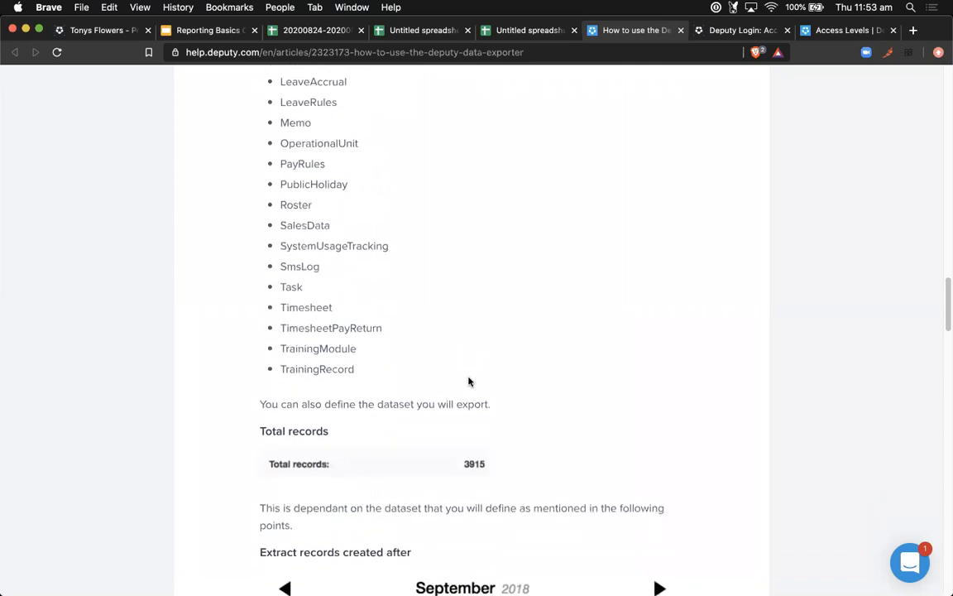
pyautogui.scroll(-3, 469, 382)
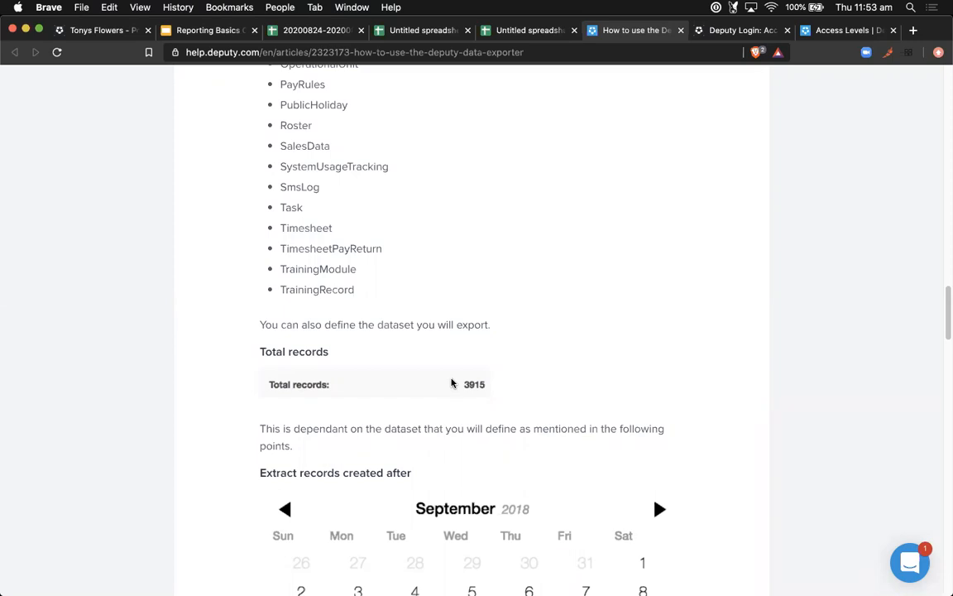
# Step: Review the article's date, employee and location filters, the export example and the exported spreadsheet at its end
pyautogui.scroll(-10, 444, 392)
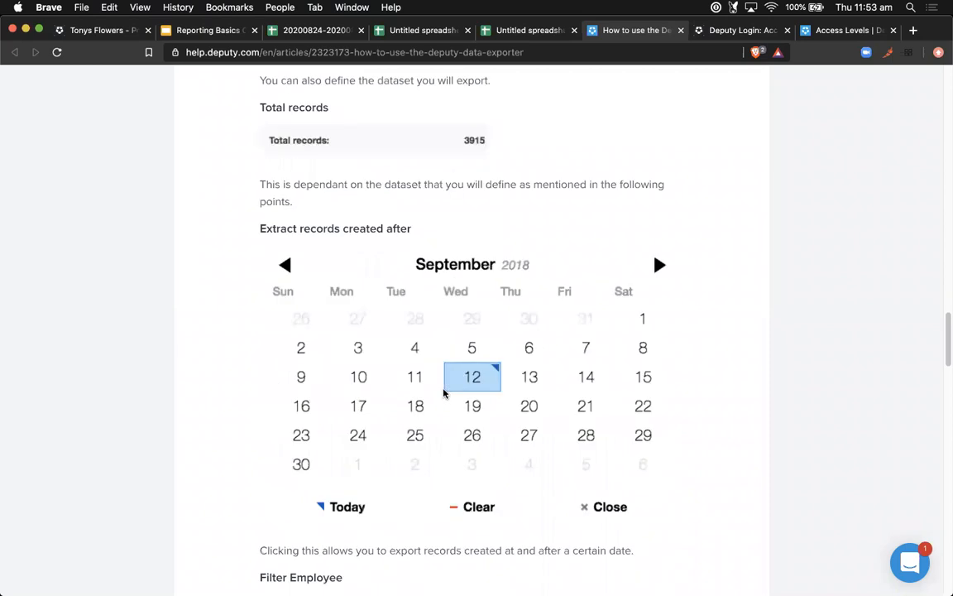
pyautogui.scroll(-3, 444, 392)
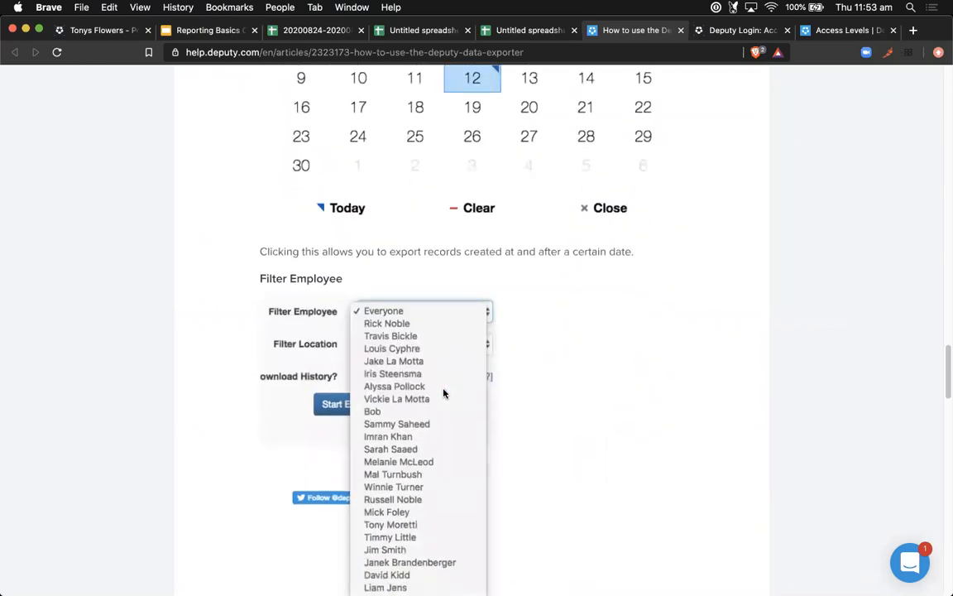
pyautogui.scroll(-14, 444, 392)
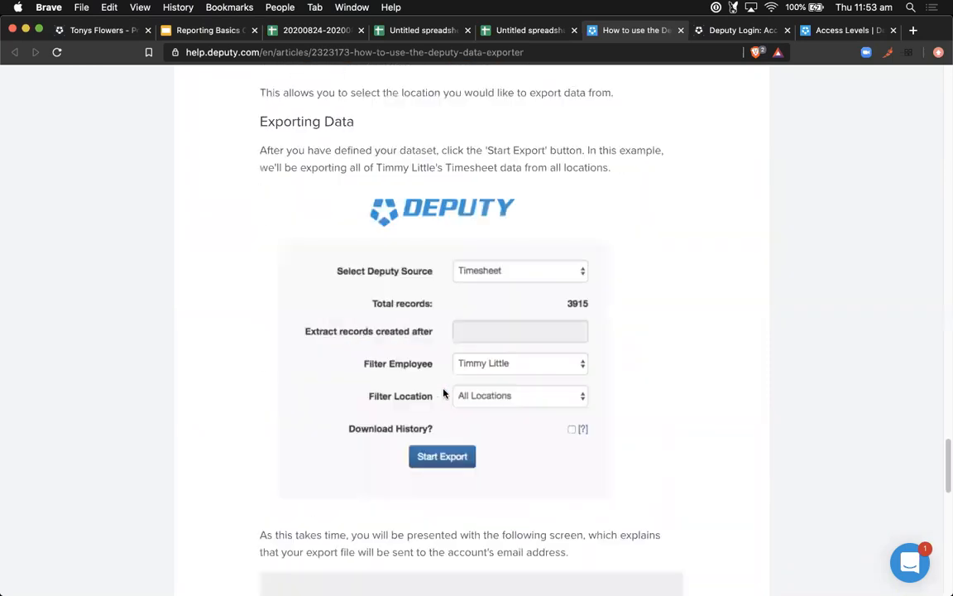
pyautogui.scroll(-3, 443, 391)
pyautogui.scroll(-10, 442, 389)
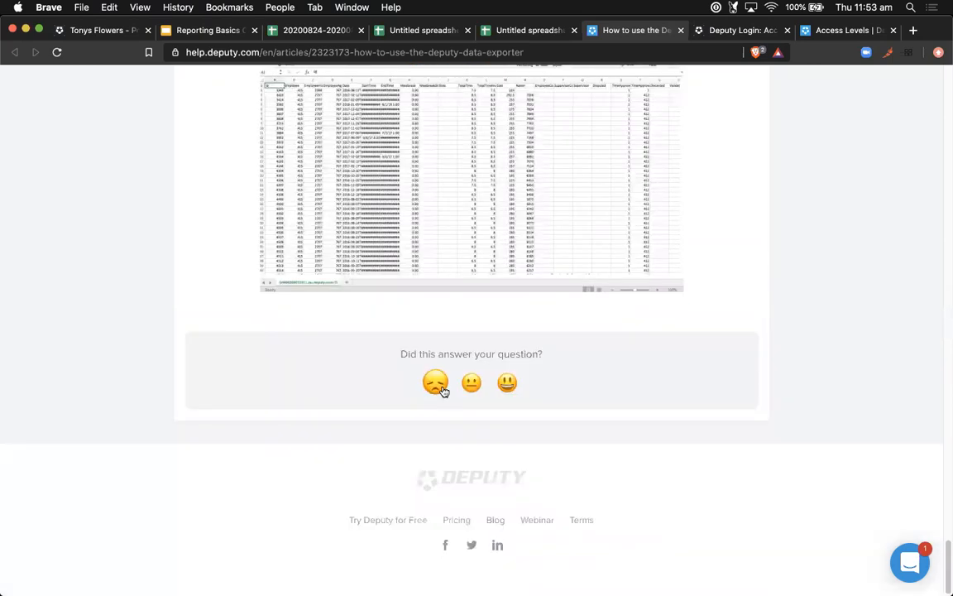
# Step: Go from the Data Exporter article to the help.deputy.com home page and search the help articles for "training"
pyautogui.scroll(12, 443, 391)
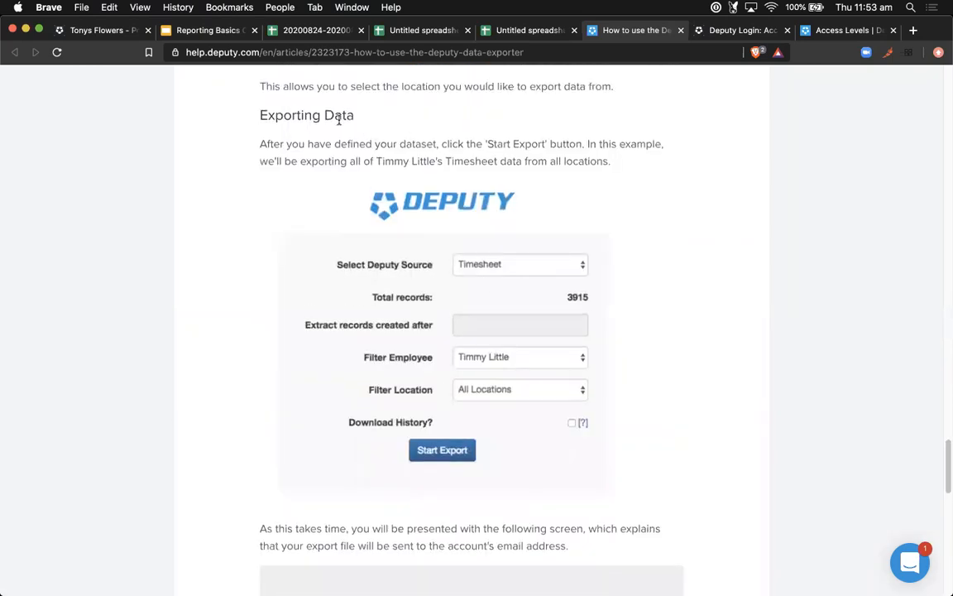
pyautogui.click(83, 32)
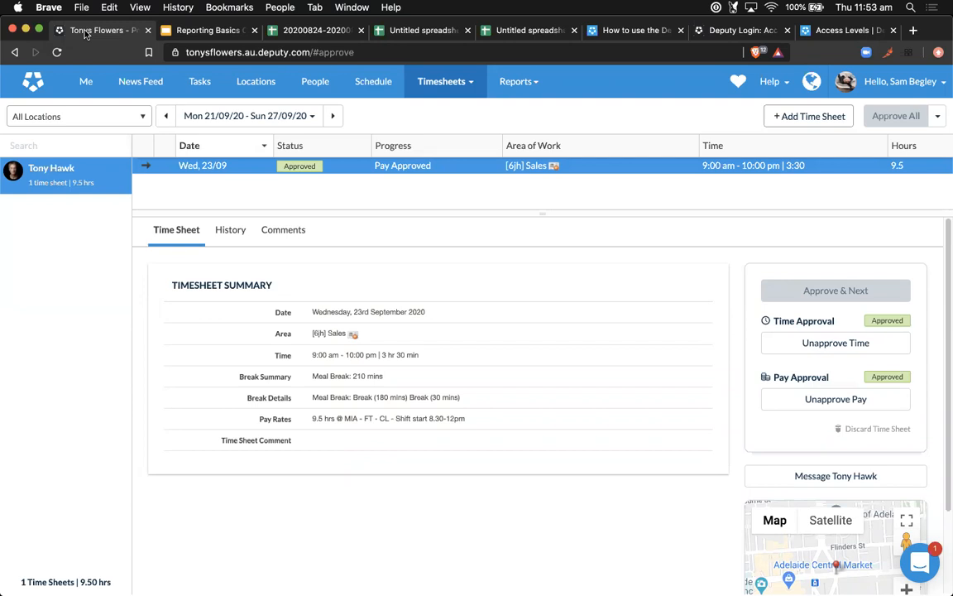
pyautogui.click(601, 34)
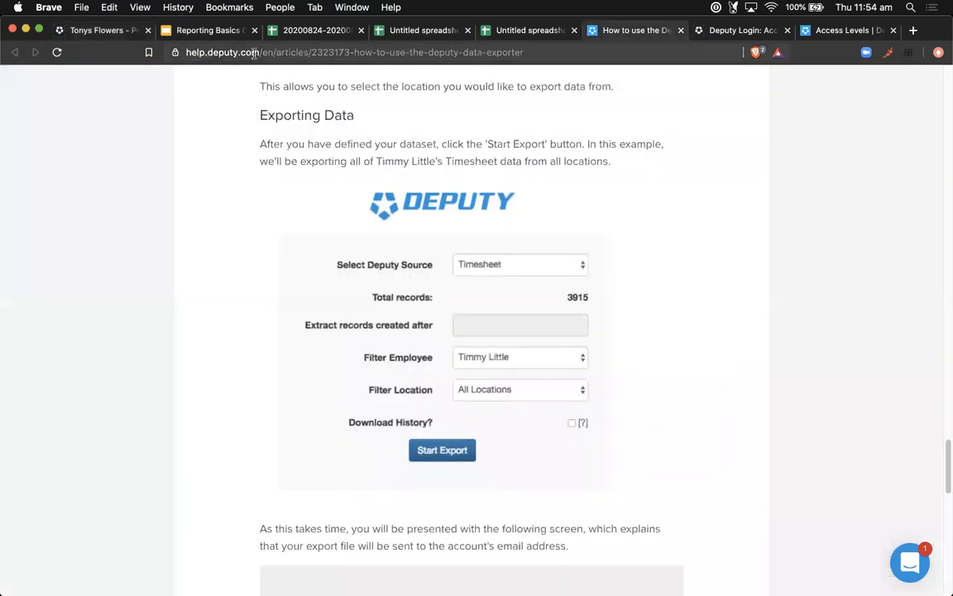
pyautogui.moveTo(262, 51); pyautogui.dragTo(519, 52)
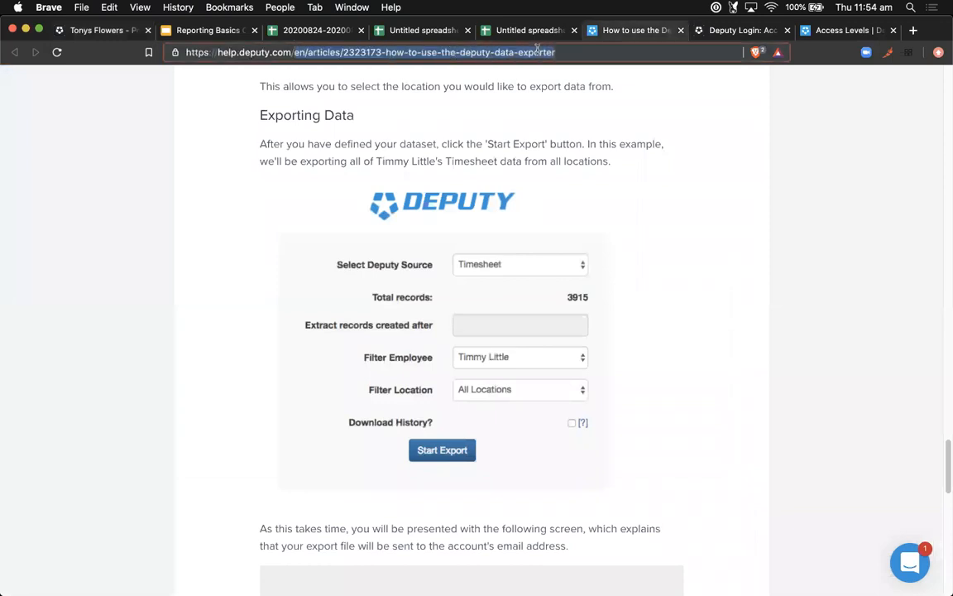
pyautogui.press('BackSpace')
pyautogui.press('Return')
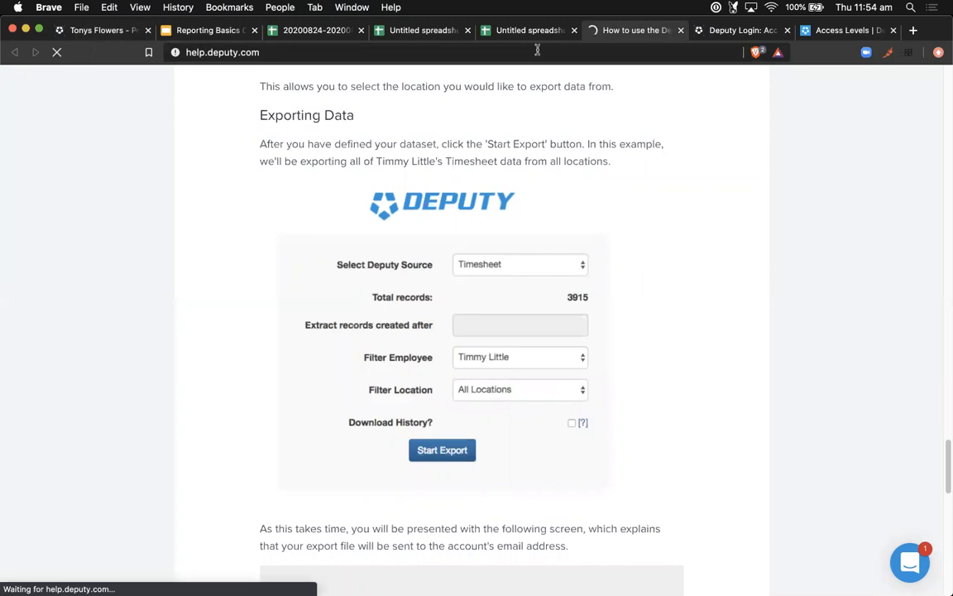
pyautogui.write('training')
pyautogui.press('Return')
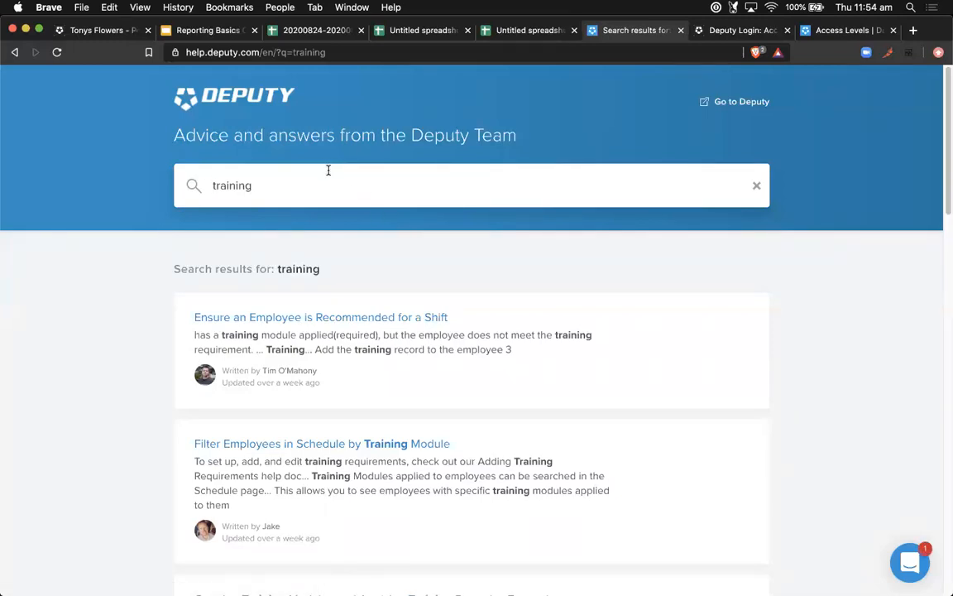
# Step: Return to the help centre's home page, open the Learning Centre collection and review its Monthly Training Sessions
pyautogui.click(16, 53)
pyautogui.click(335, 277)
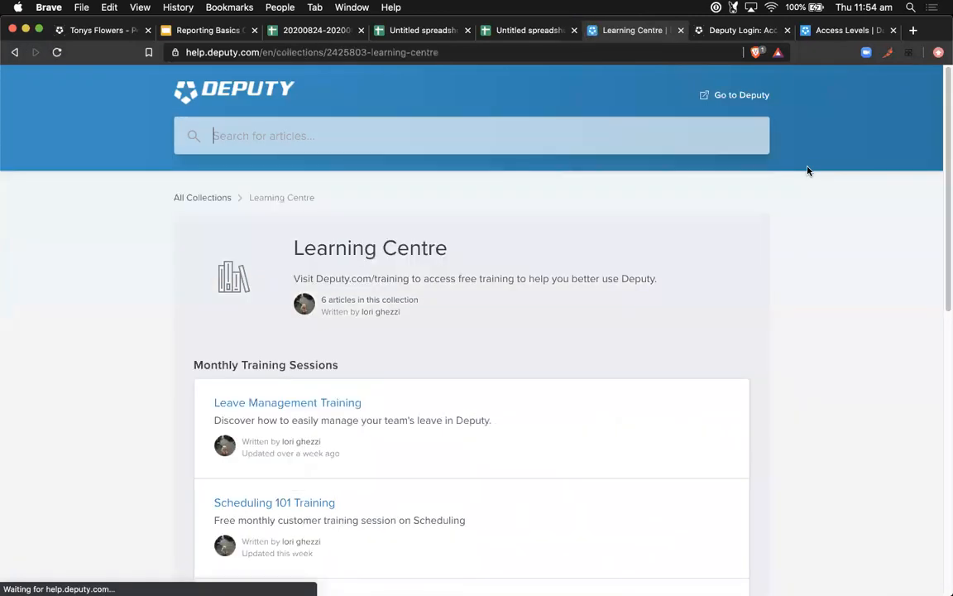
pyautogui.scroll(-2, 811, 174)
pyautogui.scroll(-4, 811, 174)
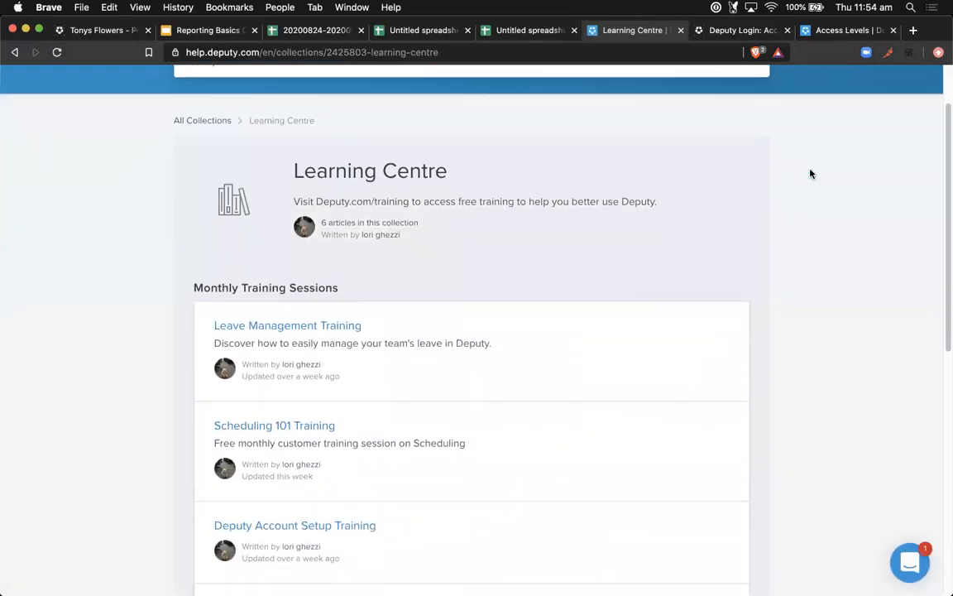
pyautogui.scroll(-6, 811, 174)
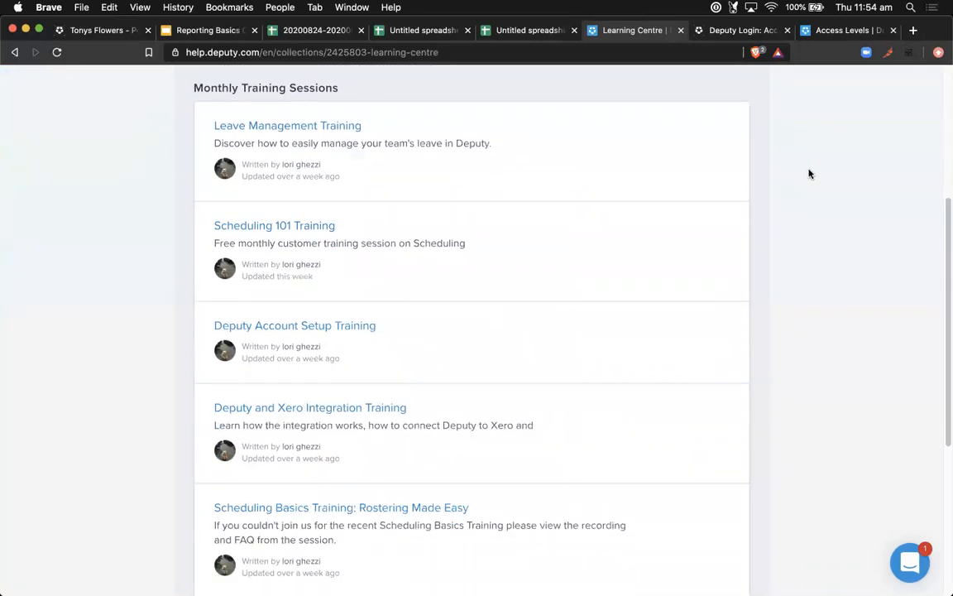
pyautogui.scroll(10, 810, 174)
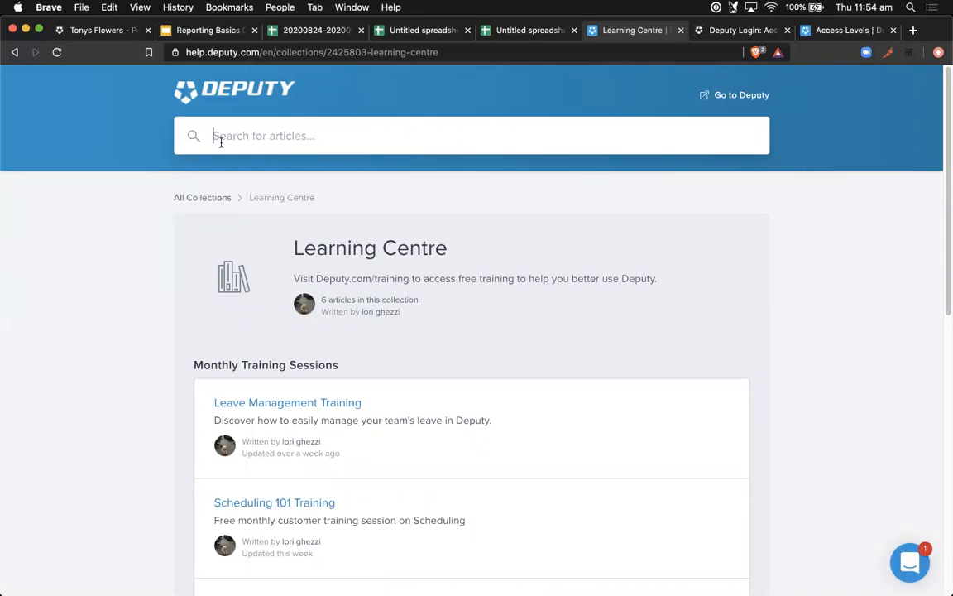
# Step: Search all help collections for "kounta", open the Integrating with Kounta article and close the chat message covering it
pyautogui.click(207, 196)
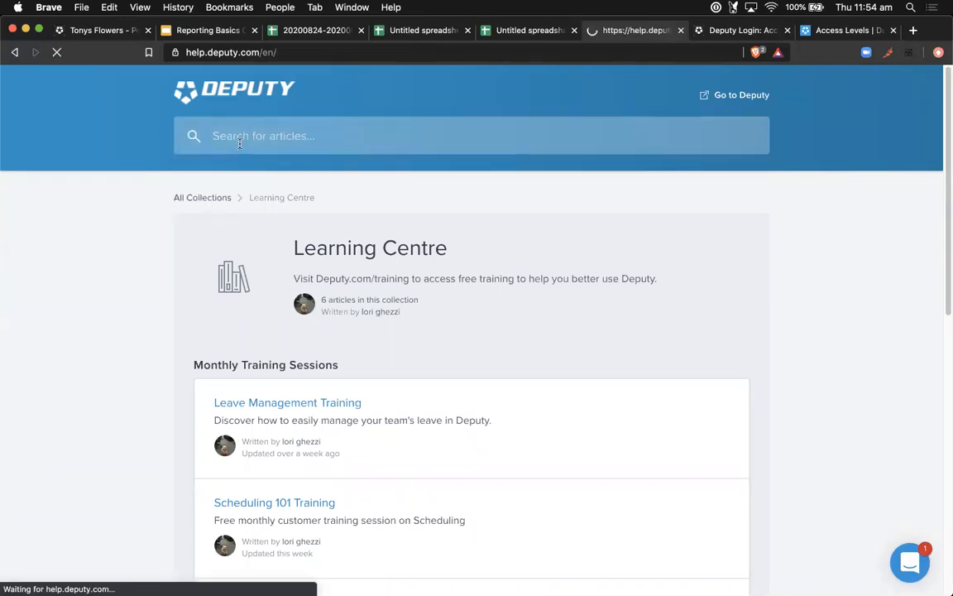
pyautogui.write('kounta')
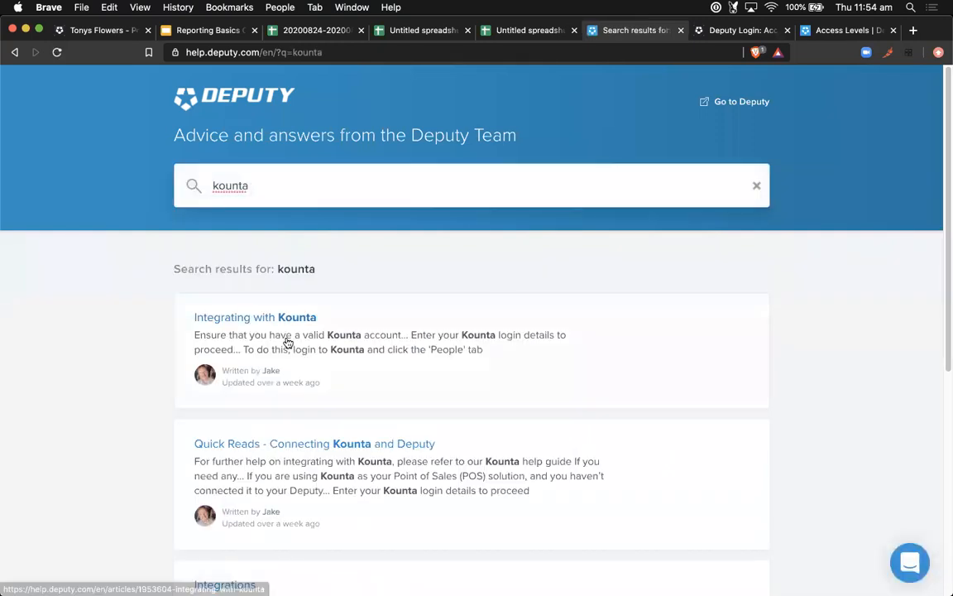
pyautogui.click(299, 320)
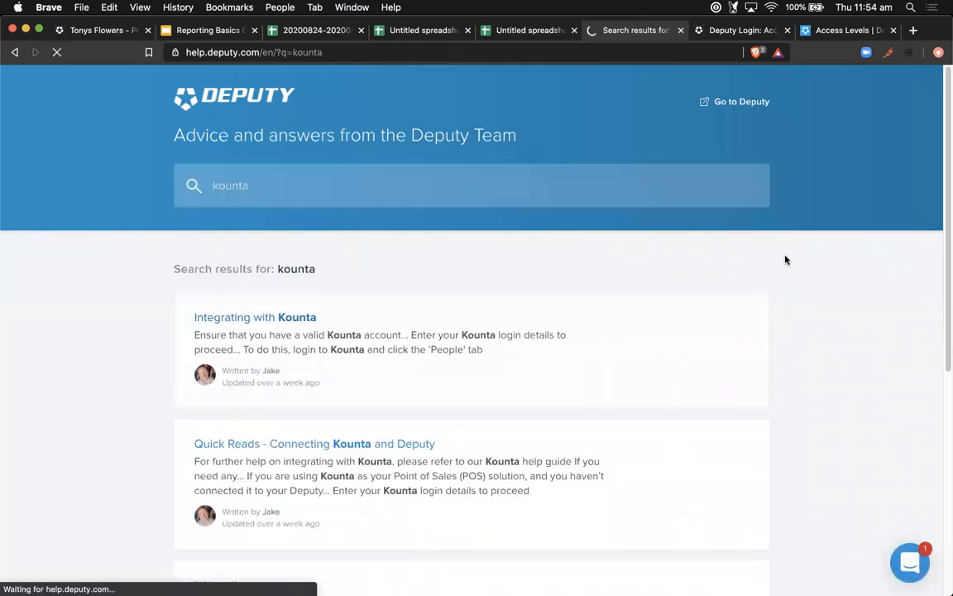
pyautogui.moveTo(946, 126)
pyautogui.mouseDown()
pyautogui.moveTo(945, 195)
pyautogui.moveTo(943, 142)
pyautogui.mouseUp()
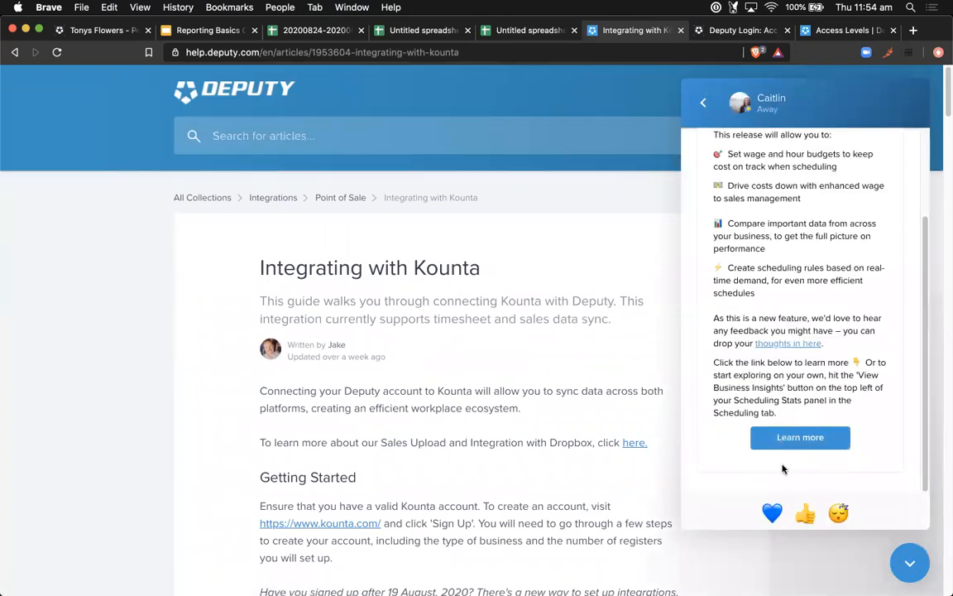
pyautogui.scroll(3, 785, 469)
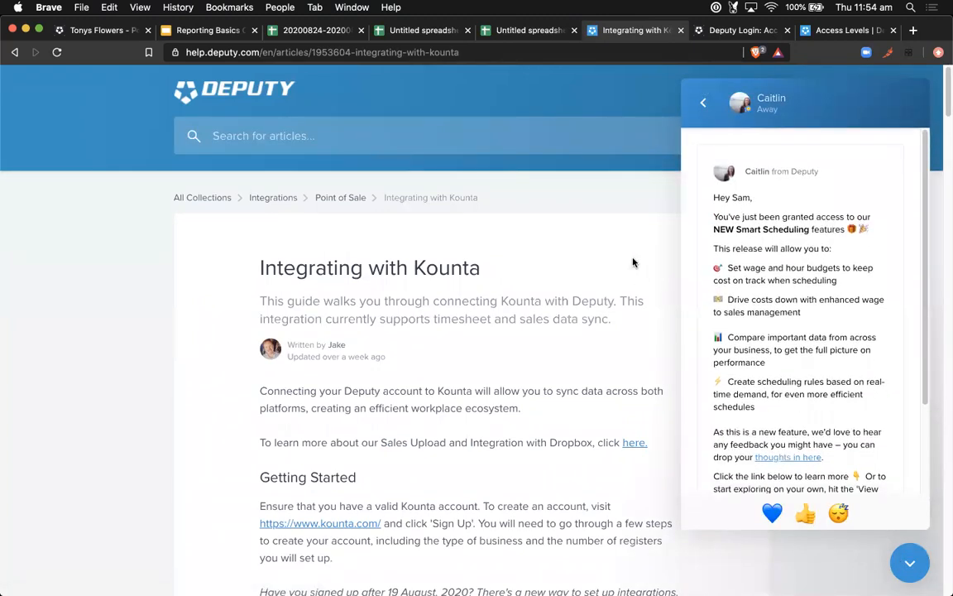
pyautogui.click(913, 561)
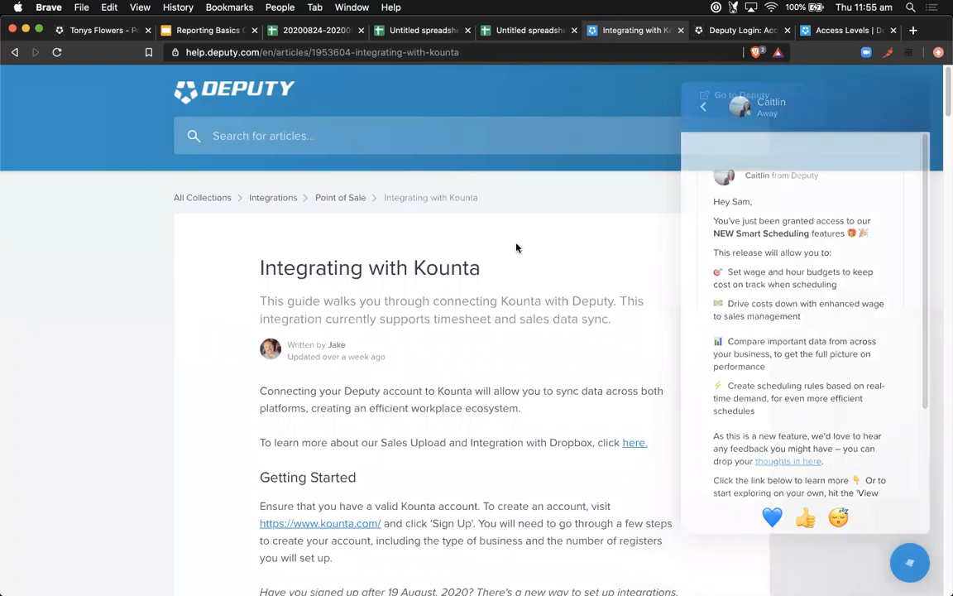
# Step: Open Deputy's Reports Dashboard and view the pre-built templates offered for a new Report Builder report, then dismiss them
pyautogui.click(111, 33)
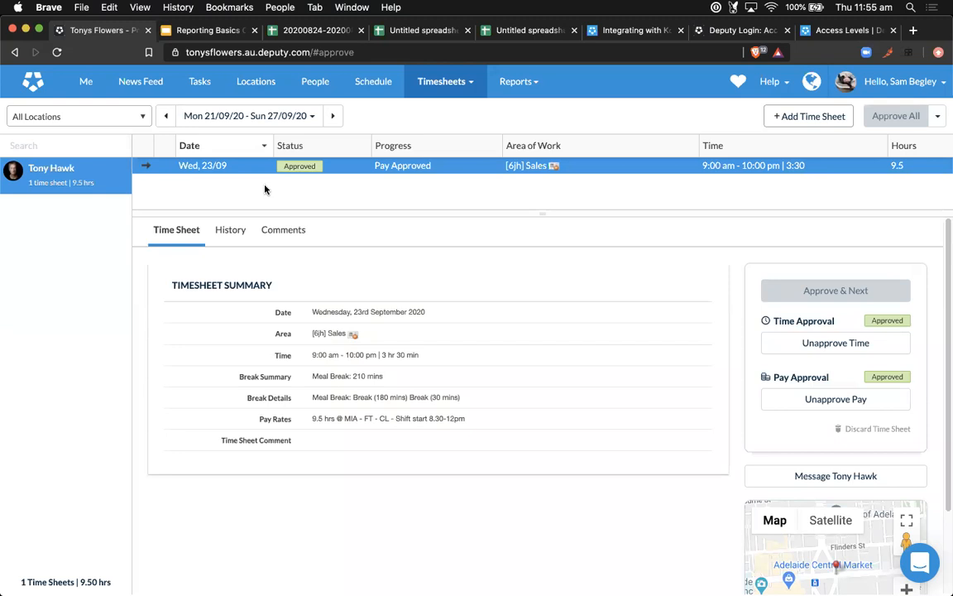
pyautogui.click(515, 82)
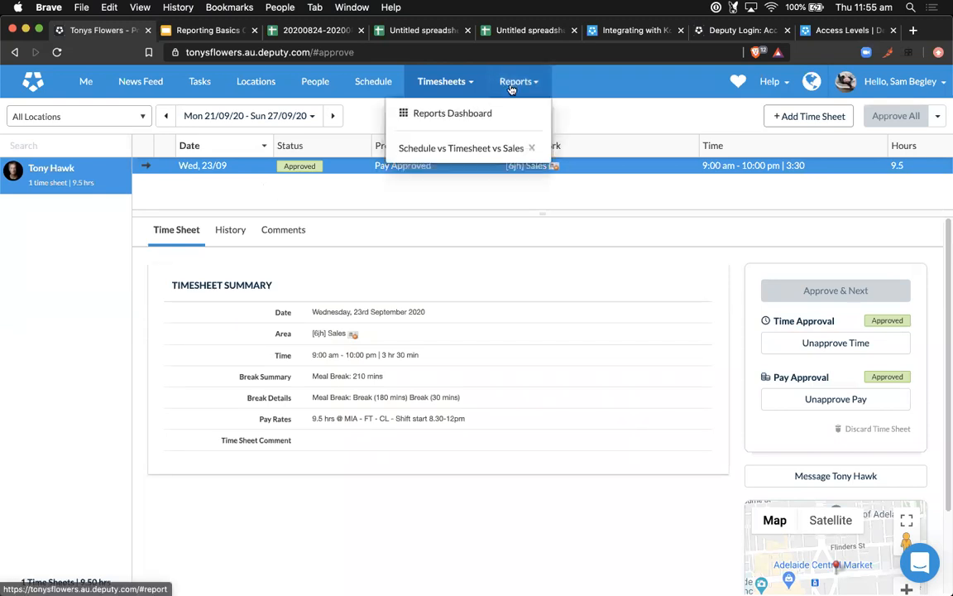
pyautogui.click(494, 109)
pyautogui.scroll(-7, 231, 320)
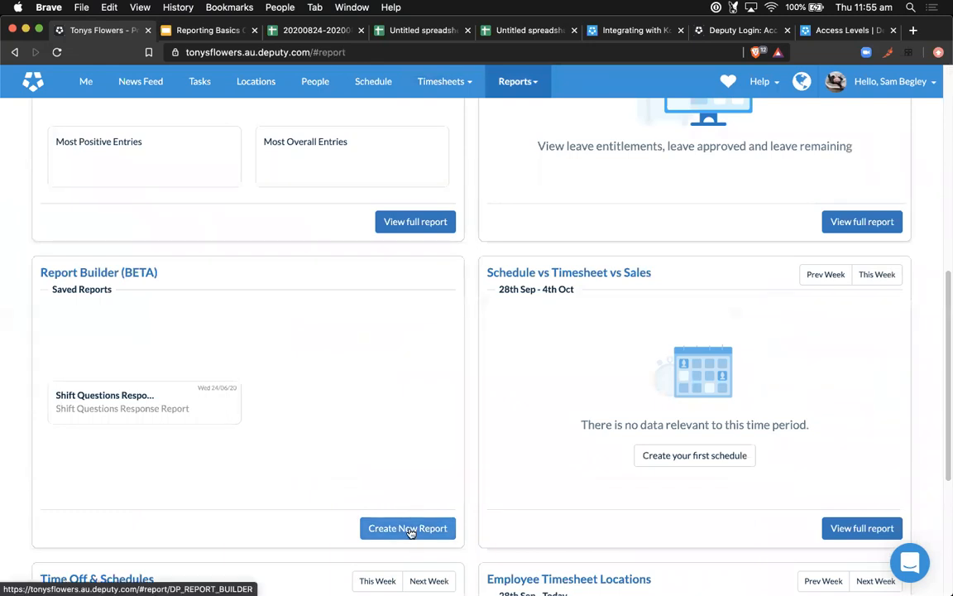
pyautogui.click(409, 529)
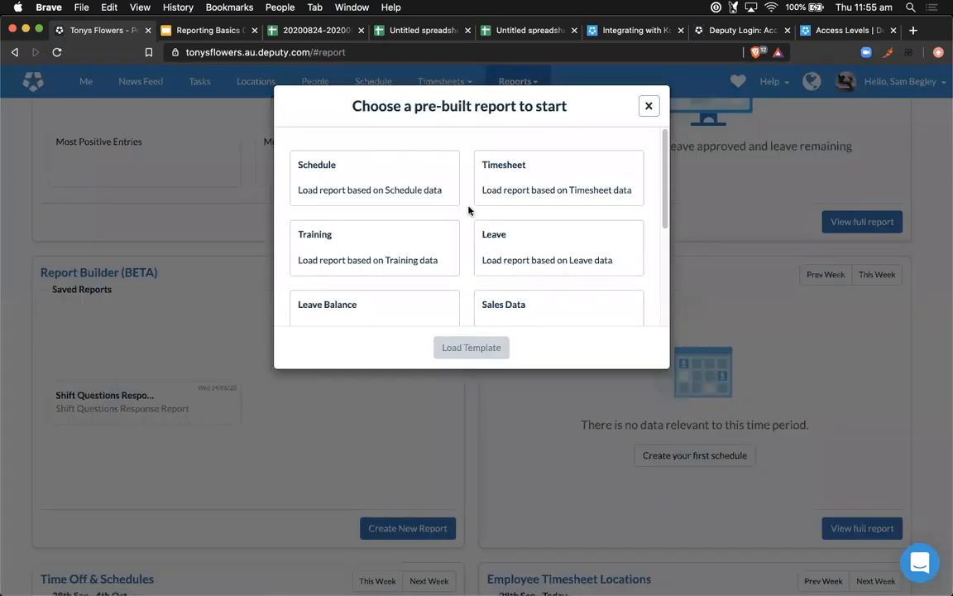
pyautogui.click(654, 105)
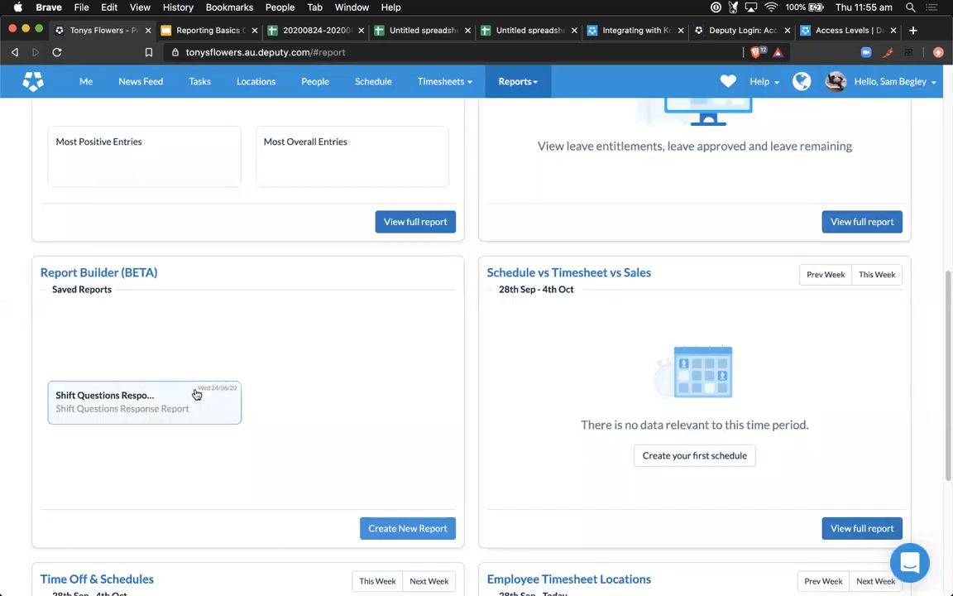
# Step: Open the saved Shift Questions Response Report for editing, with the Employee fields expanded, and sort its rows by Display Name
pyautogui.click(197, 395)
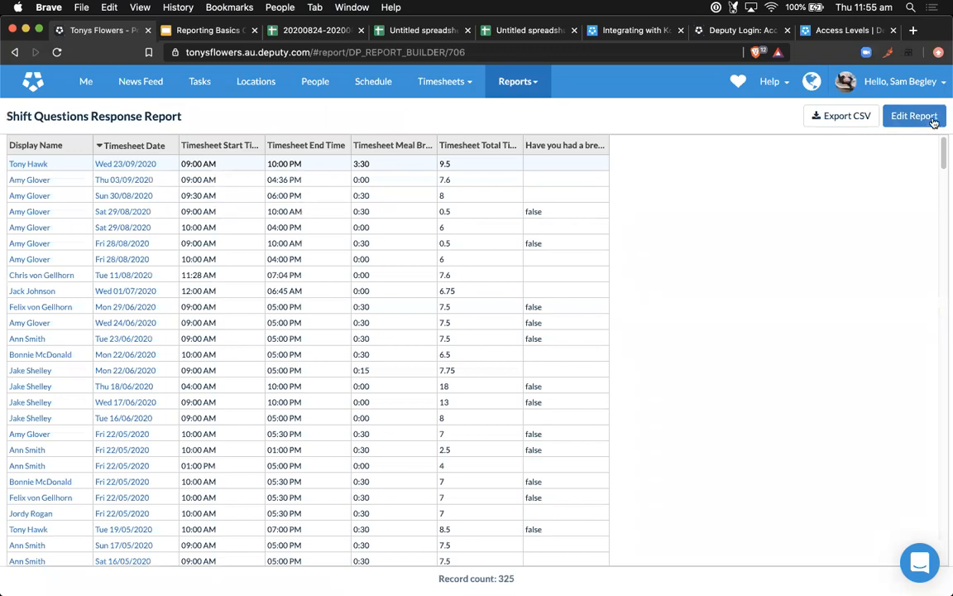
pyautogui.click(846, 117)
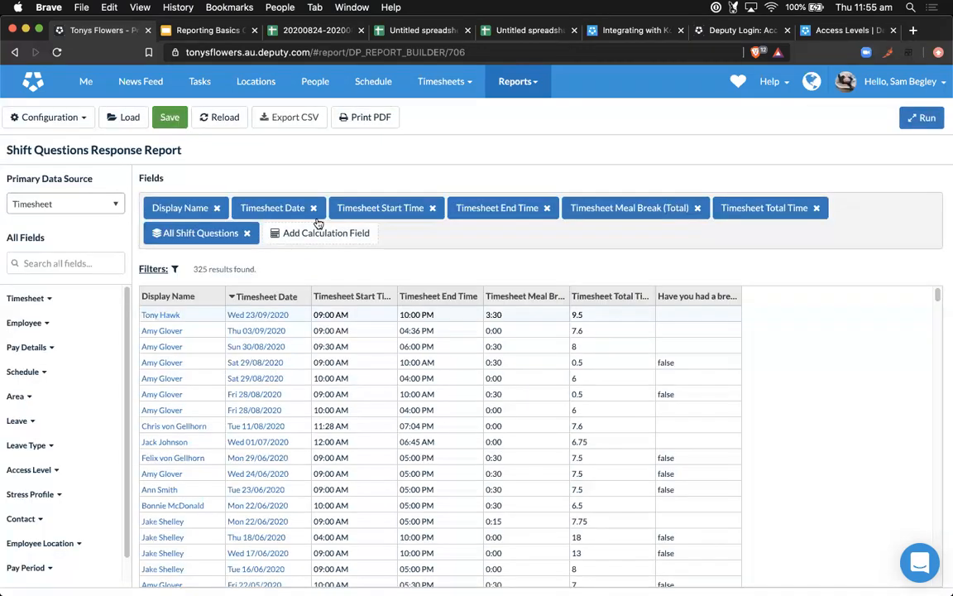
pyautogui.click(46, 323)
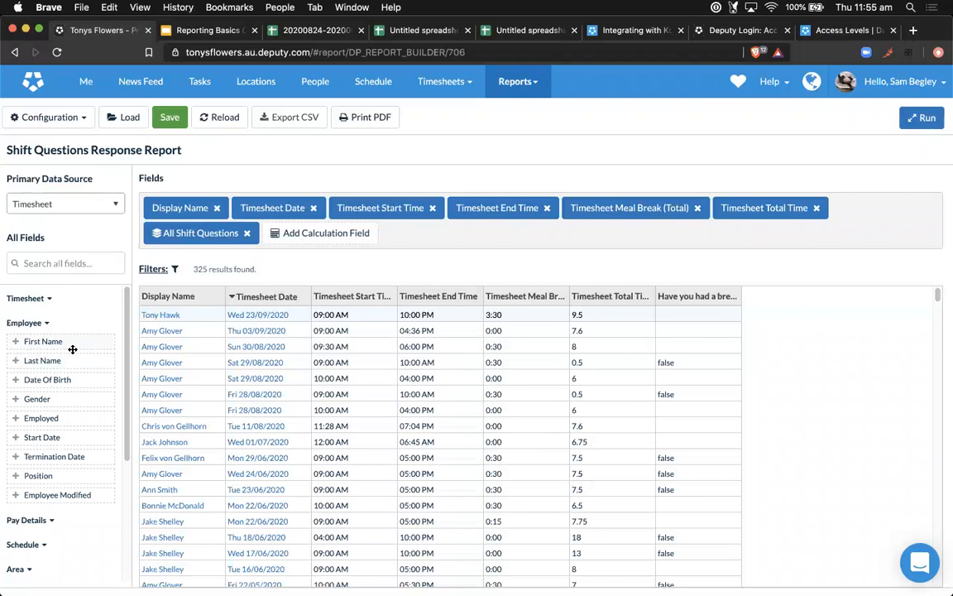
pyautogui.click(177, 300)
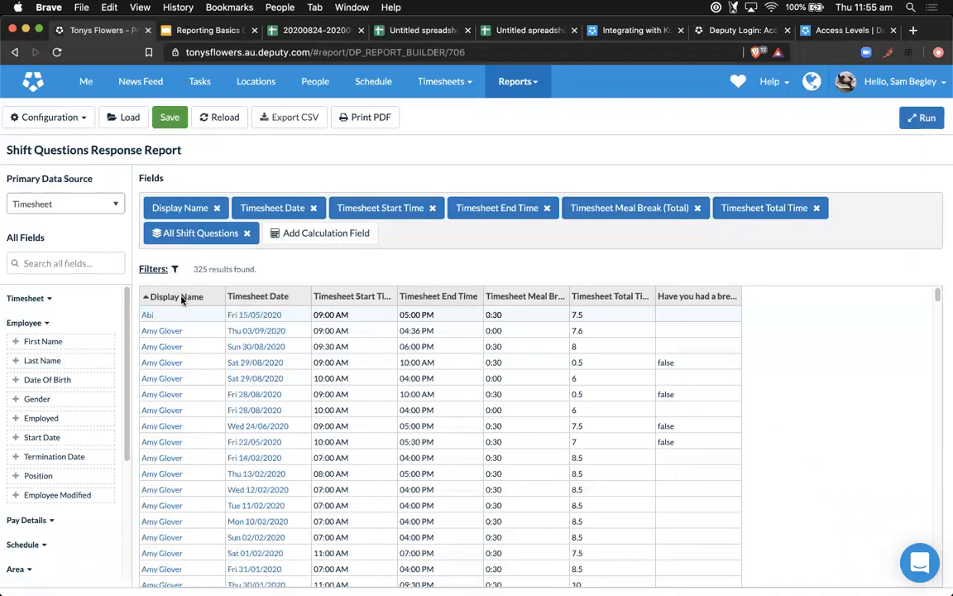
# Step: Add and save a report filter where Display Name is equal to the employee's first name
pyautogui.click(166, 269)
pyautogui.click(348, 215)
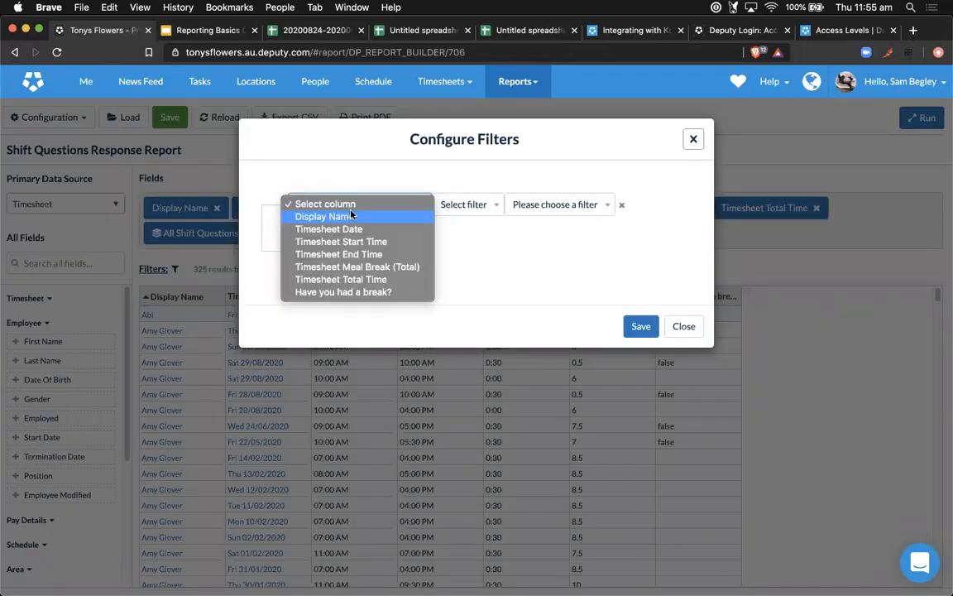
pyautogui.click(348, 215)
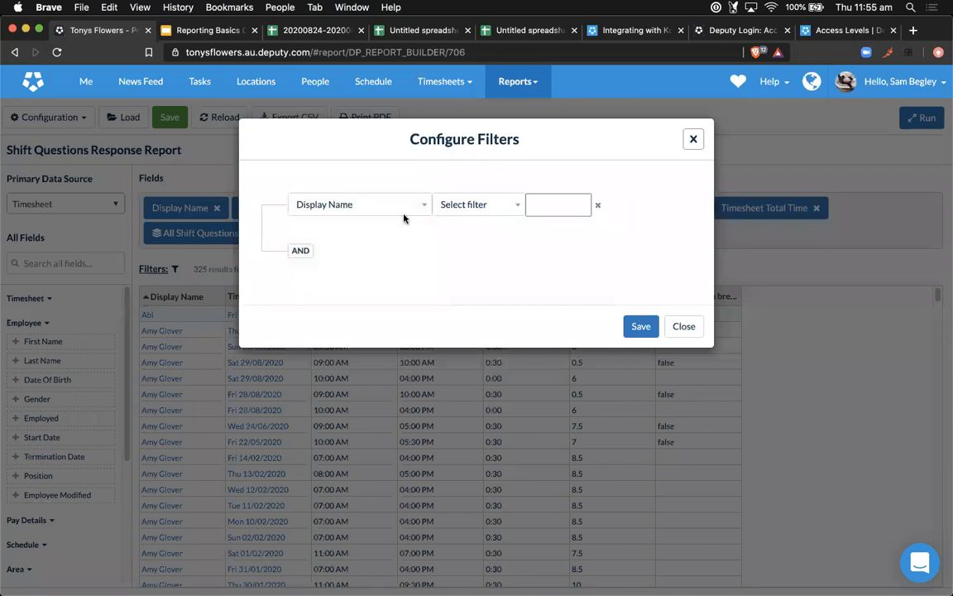
pyautogui.click(451, 205)
pyautogui.click(483, 219)
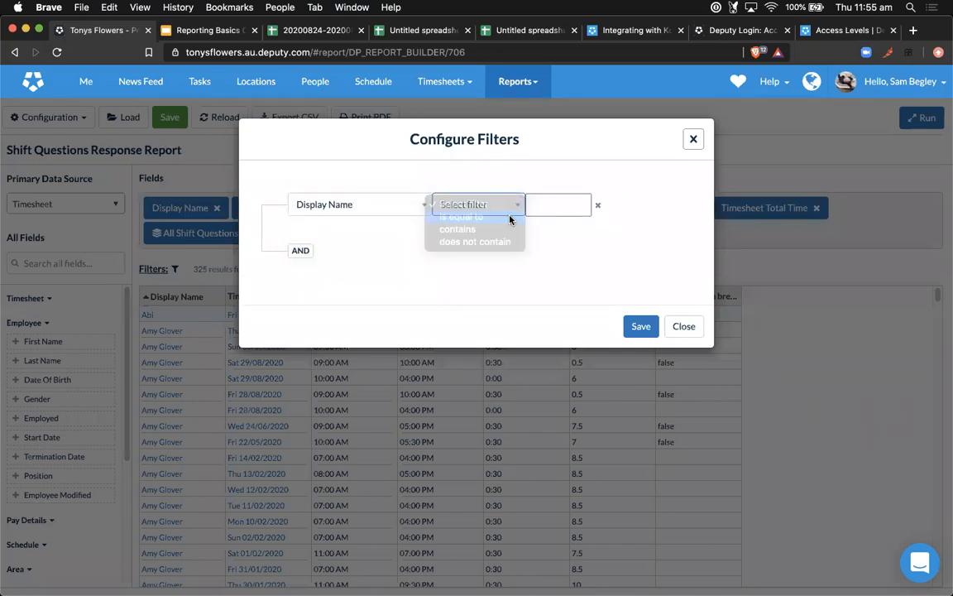
pyautogui.click(555, 206)
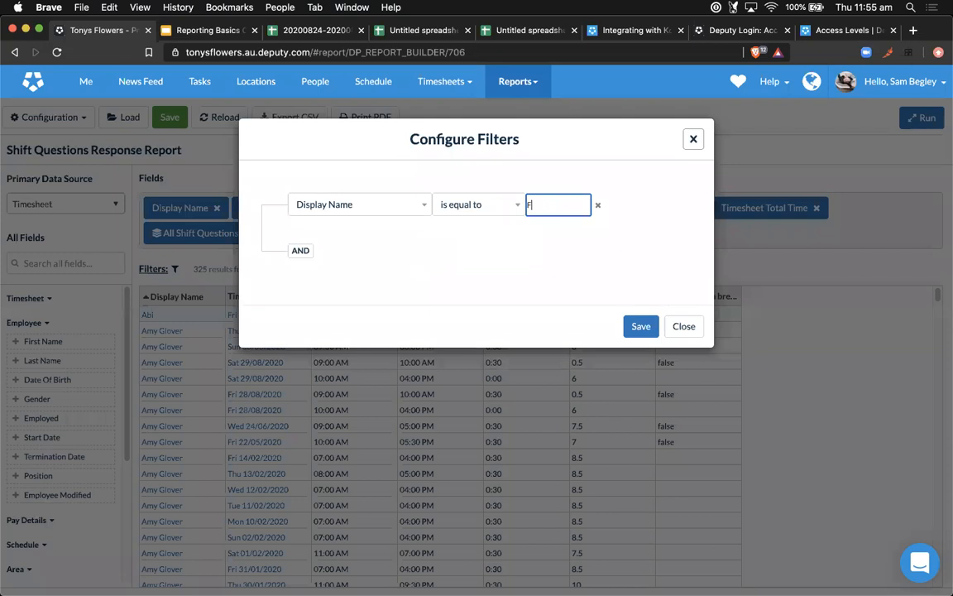
pyautogui.press('Return')
pyautogui.click(641, 326)
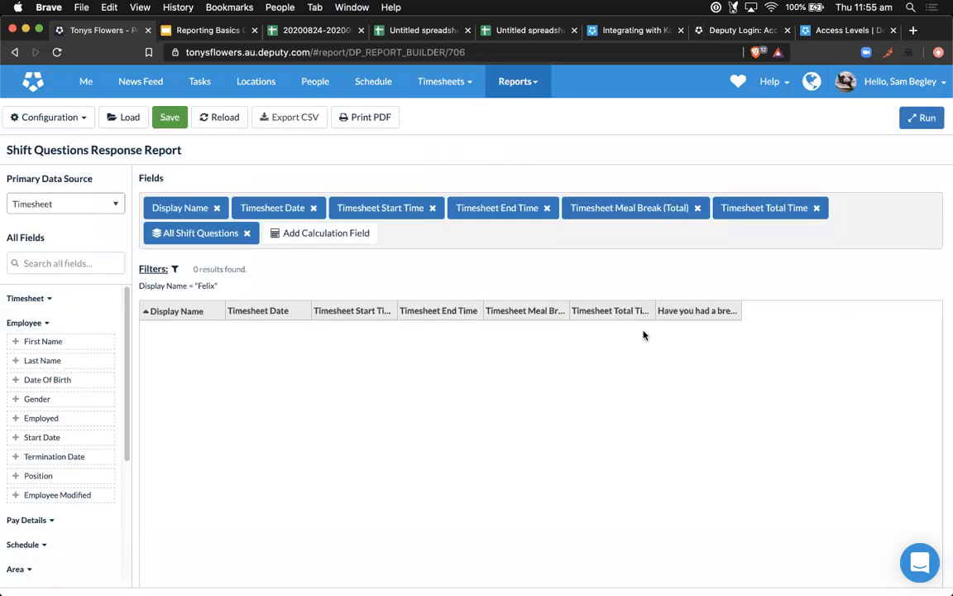
# Step: Change the Display Name filter's condition to "contains", keeping the employee's first name as its value, and save it to review the matching timesheets
pyautogui.click(173, 271)
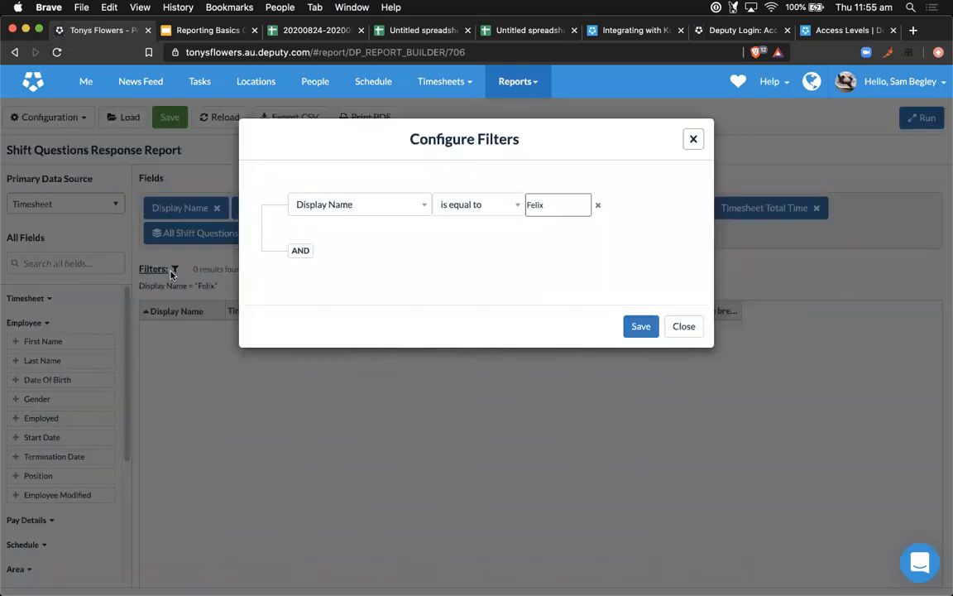
pyautogui.click(332, 214)
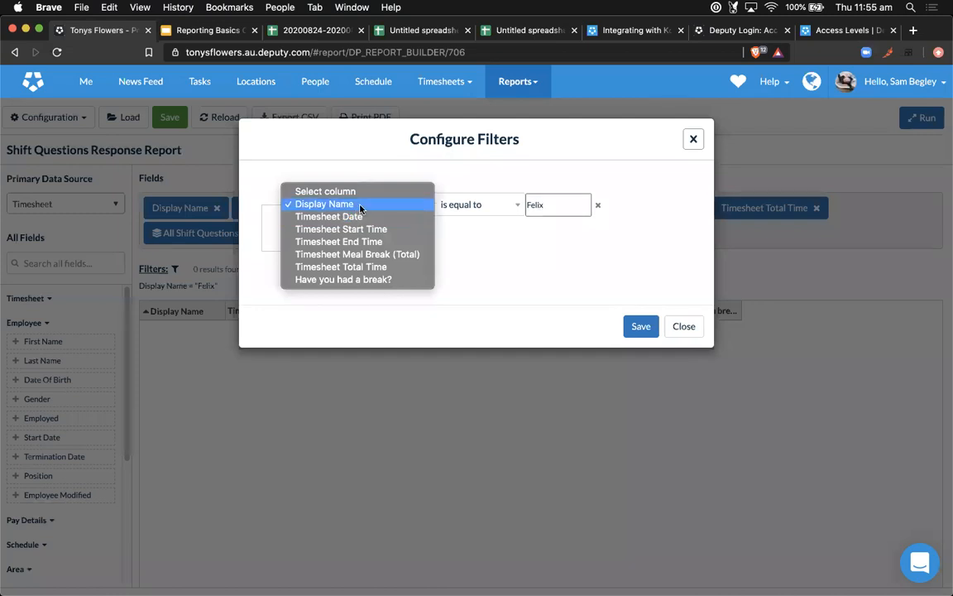
pyautogui.click(360, 208)
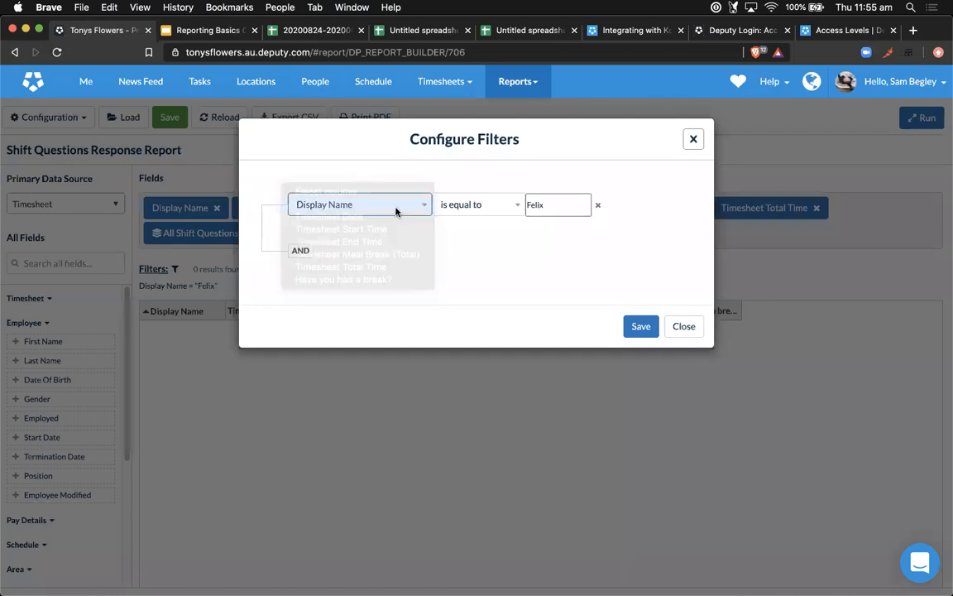
pyautogui.click(447, 206)
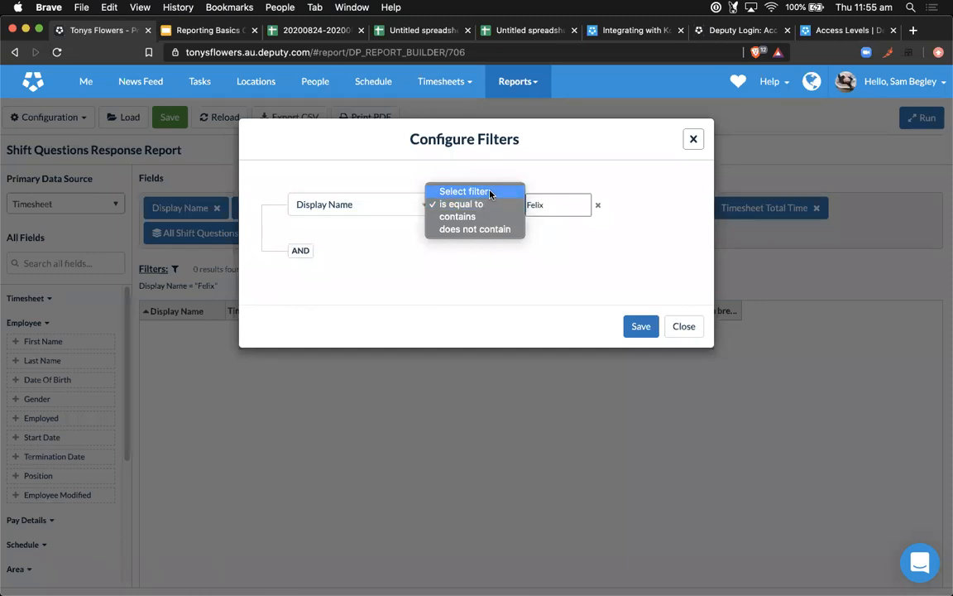
pyautogui.click(485, 217)
pyautogui.click(551, 206)
pyautogui.moveTo(552, 206); pyautogui.dragTo(504, 209)
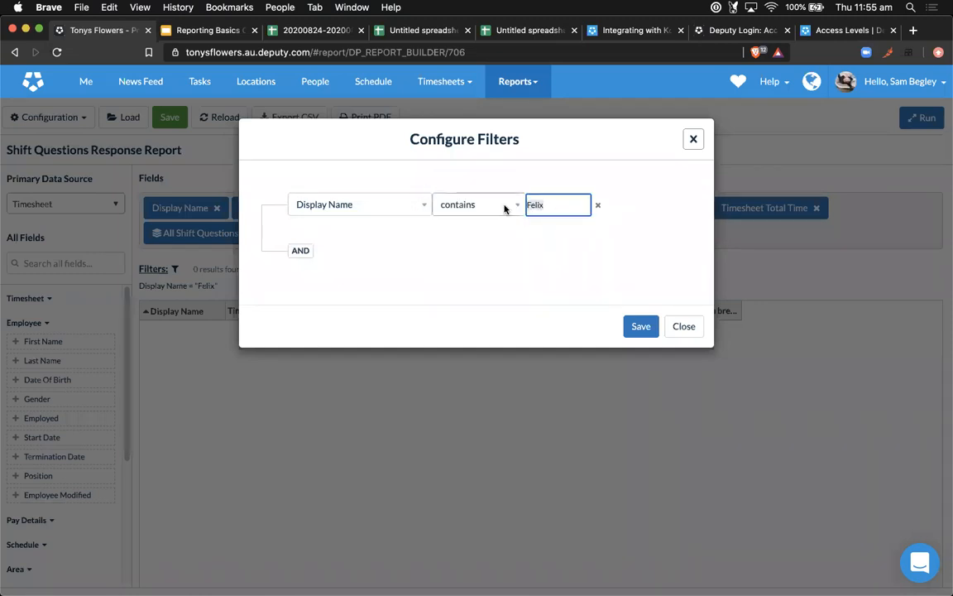
pyautogui.click(641, 326)
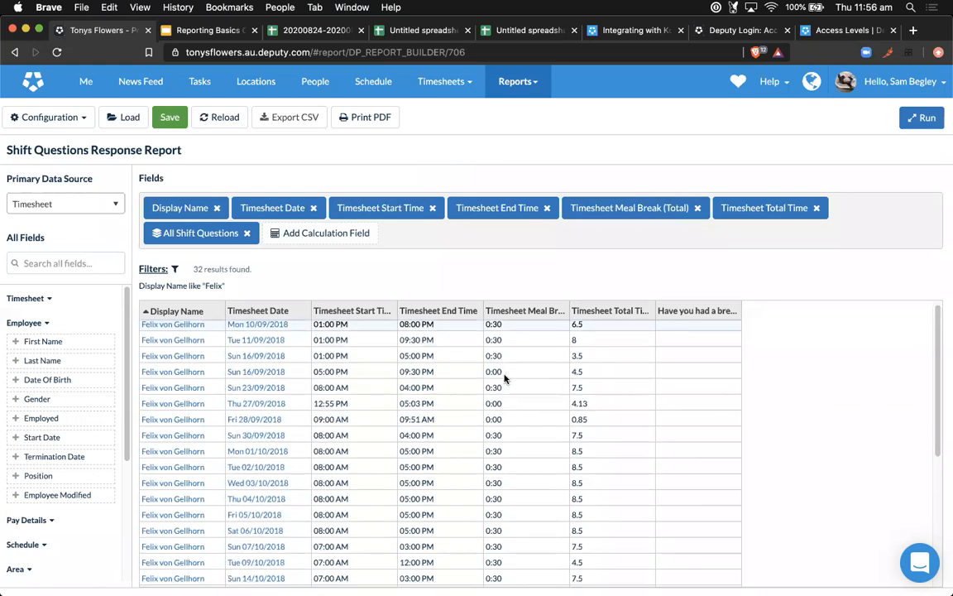
pyautogui.moveTo(940, 327); pyautogui.dragTo(502, 242)
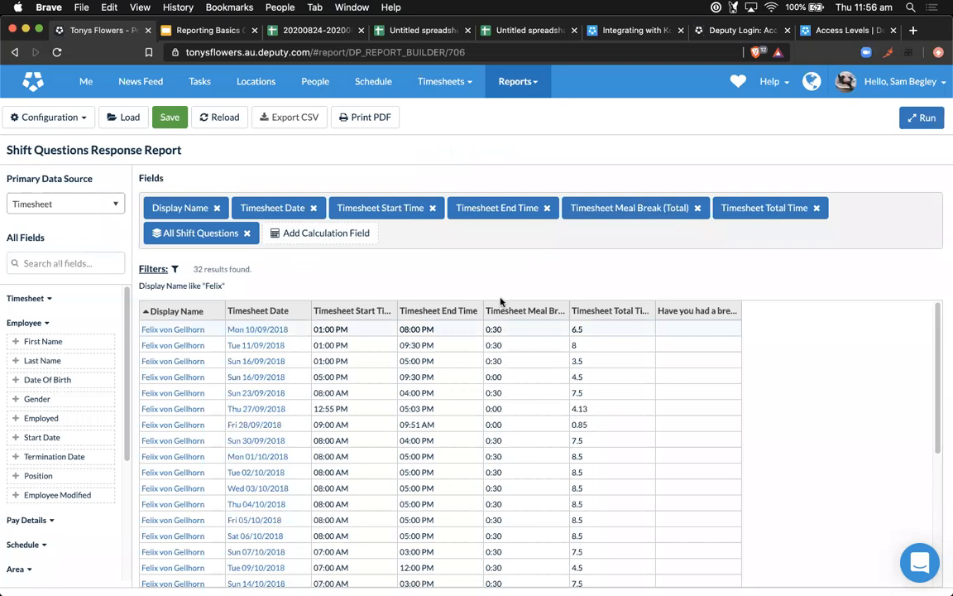
# Step: Set the Display Name filter to "does not contain" with the employee's first name, save it and review the filtered results
pyautogui.click(159, 270)
pyautogui.click(334, 206)
pyautogui.click(333, 207)
pyautogui.click(467, 205)
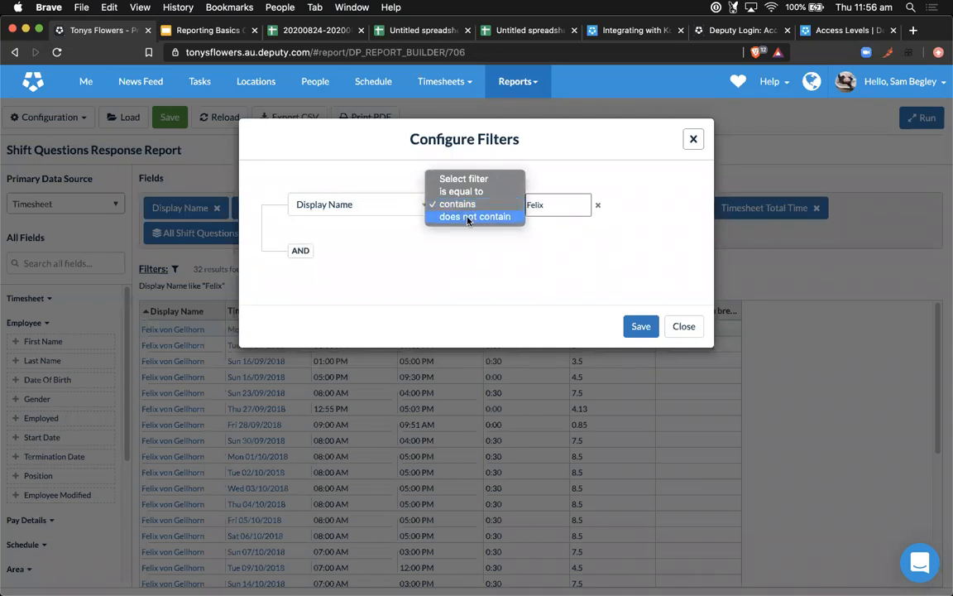
pyautogui.click(475, 217)
pyautogui.moveTo(558, 206); pyautogui.dragTo(529, 206)
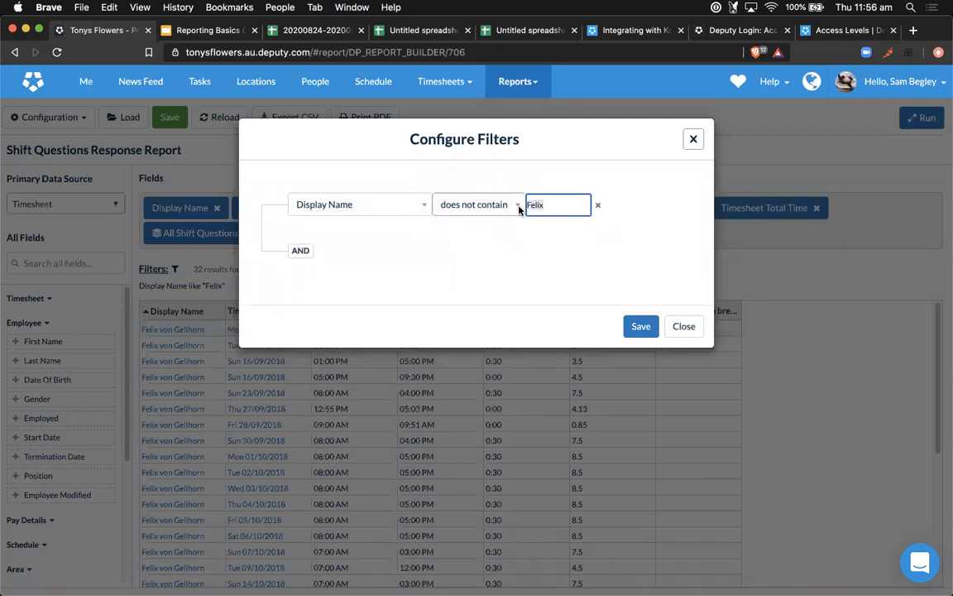
pyautogui.write('Fel')
pyautogui.click(644, 327)
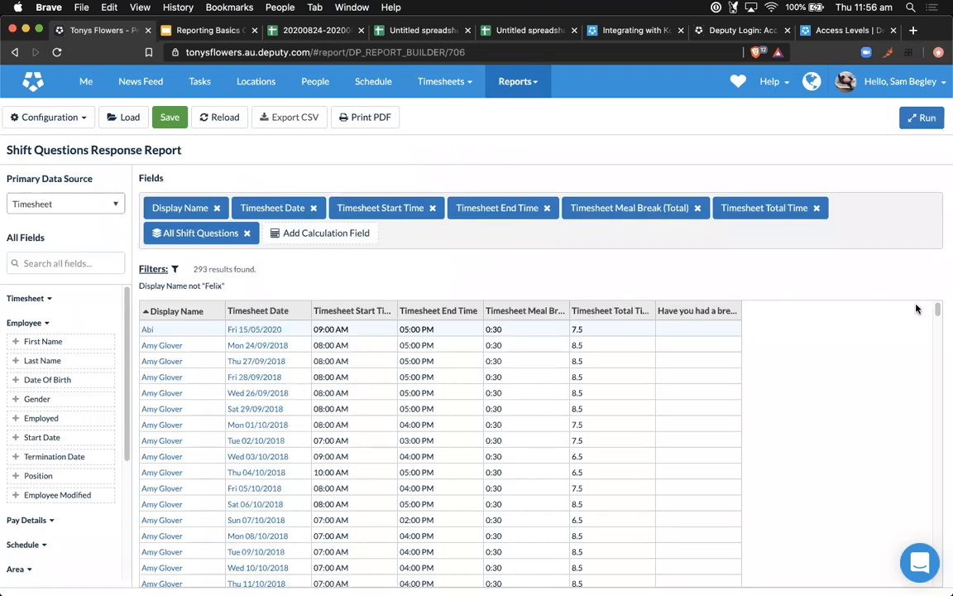
pyautogui.moveTo(938, 310)
pyautogui.mouseDown()
pyautogui.moveTo(932, 372)
pyautogui.moveTo(927, 298)
pyautogui.mouseUp()
pyautogui.moveTo(937, 311)
pyautogui.mouseDown()
pyautogui.moveTo(936, 414)
pyautogui.moveTo(940, 296)
pyautogui.mouseUp()
pyautogui.doubleClick(200, 269)
# Step: Switch to the Reporting Basics deck in Google Slides and present the closing THANK YOU slide full screen
pyautogui.click(202, 29)
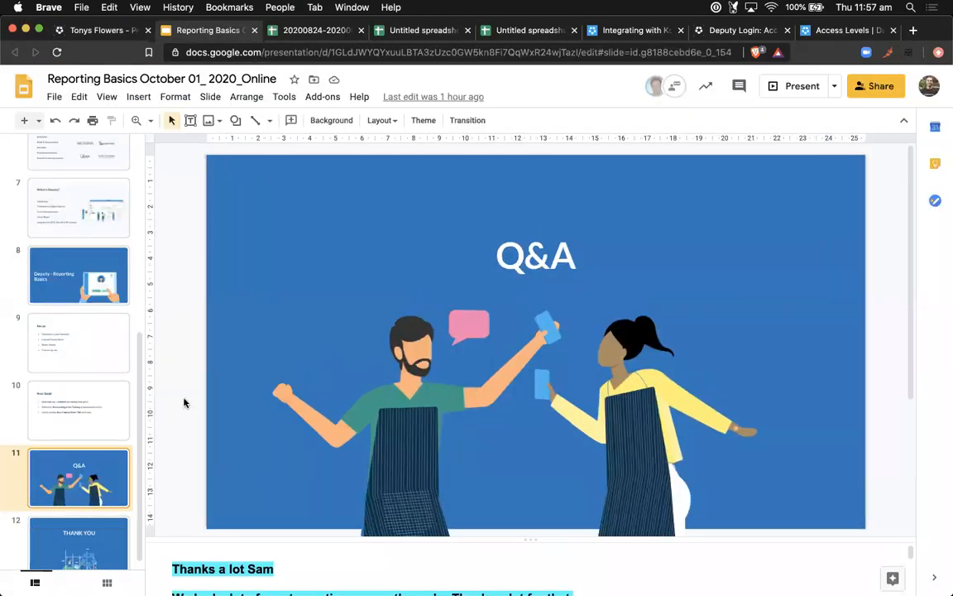
pyautogui.click(787, 86)
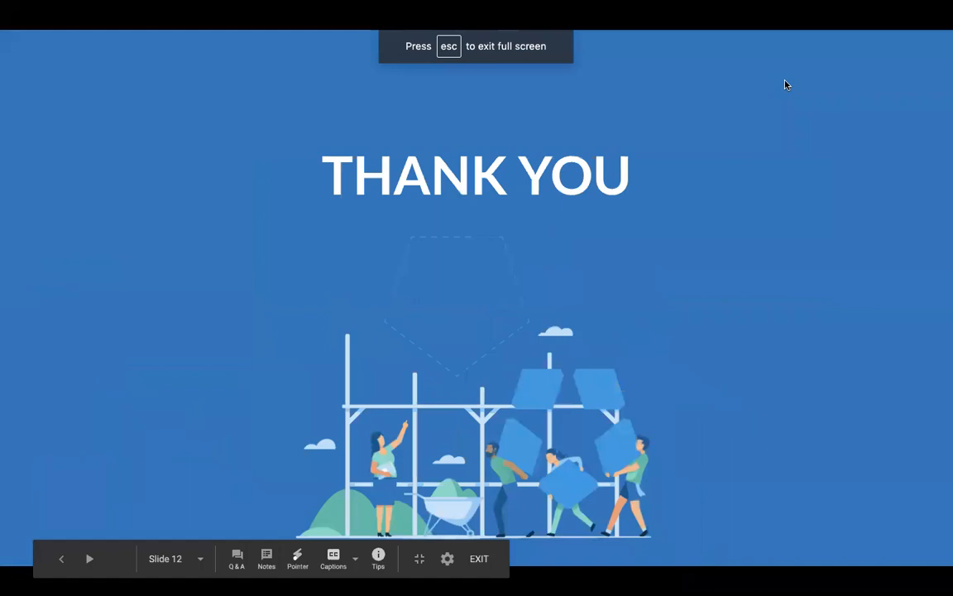